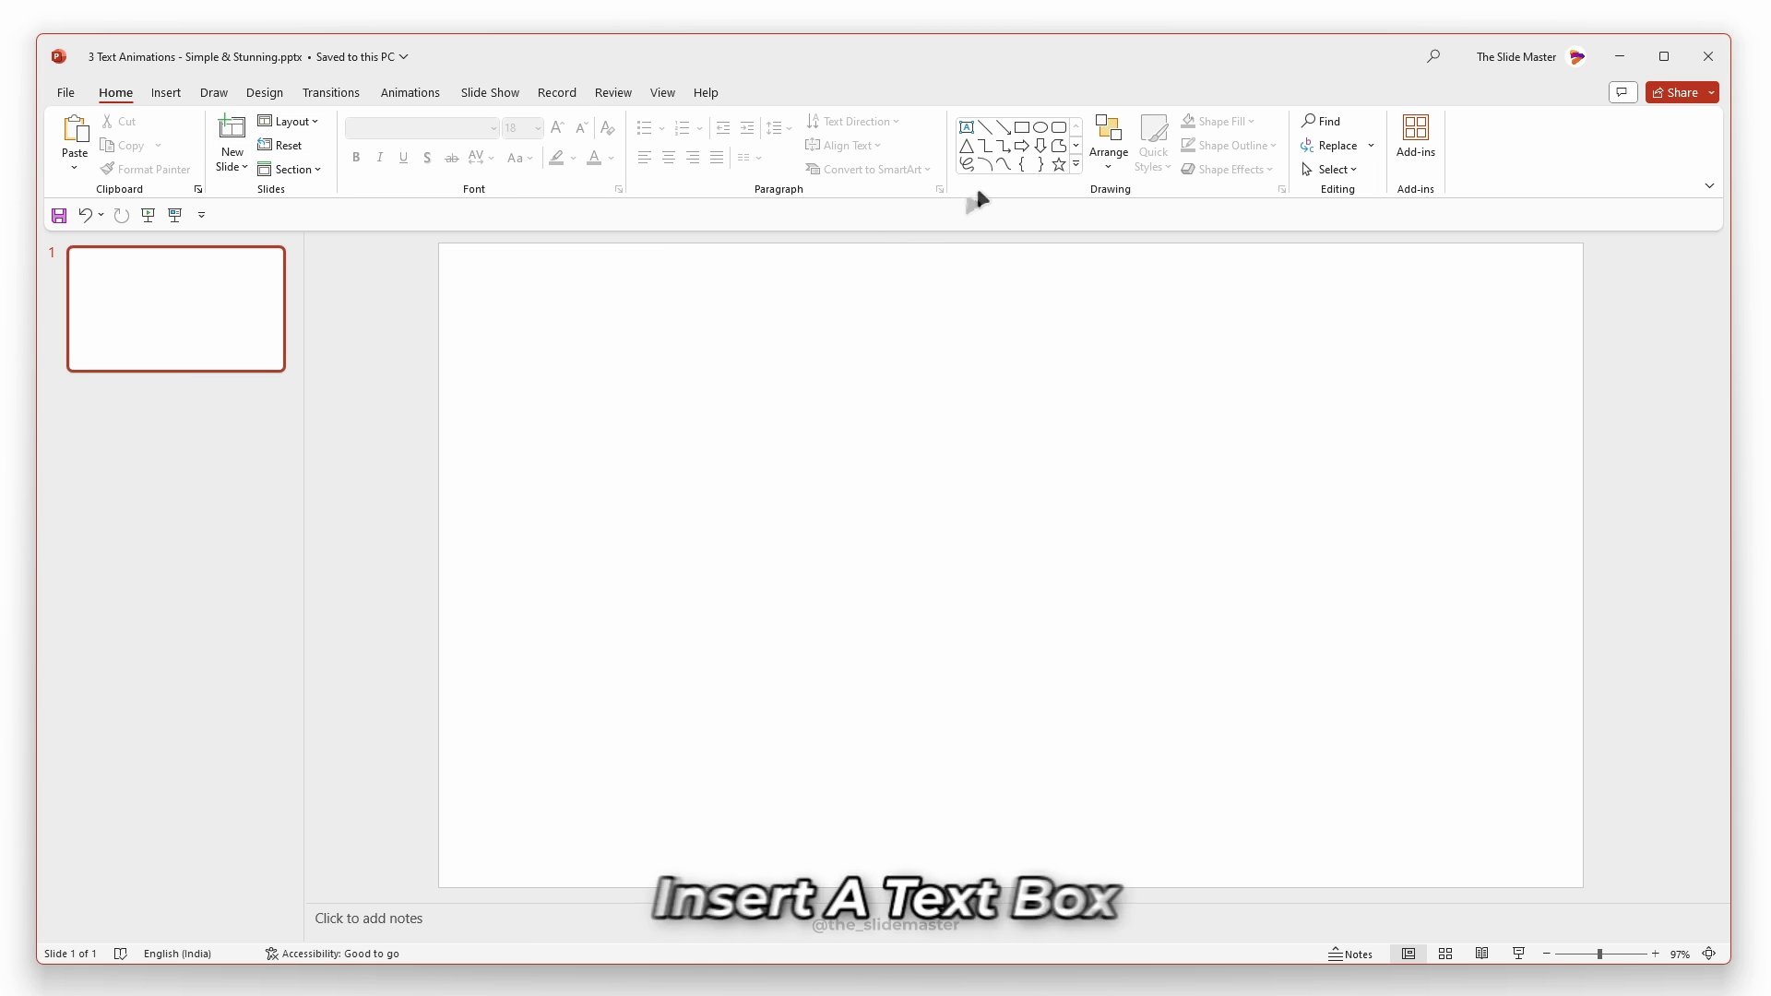
Step: Draw a text box on the slide and type 'Word By Word'
left_click_drag(673, 441, 752, 481)
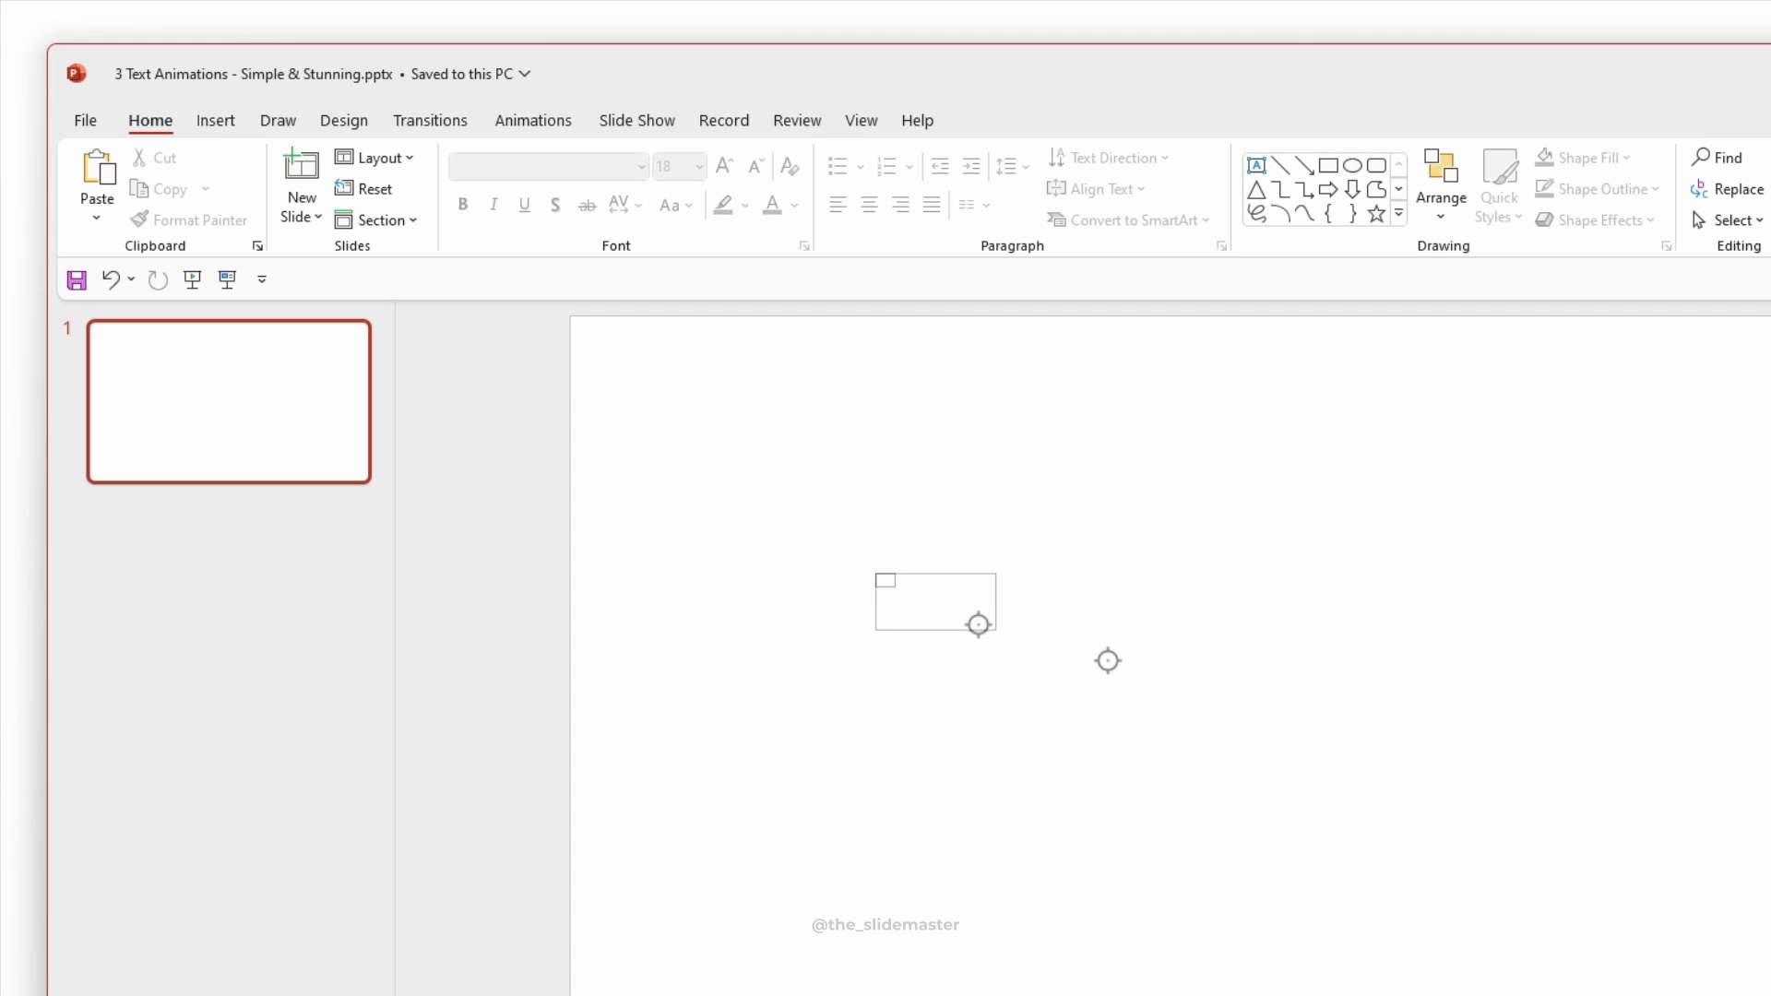
left_click_drag(978, 625, 1569, 711)
type("Word By ")
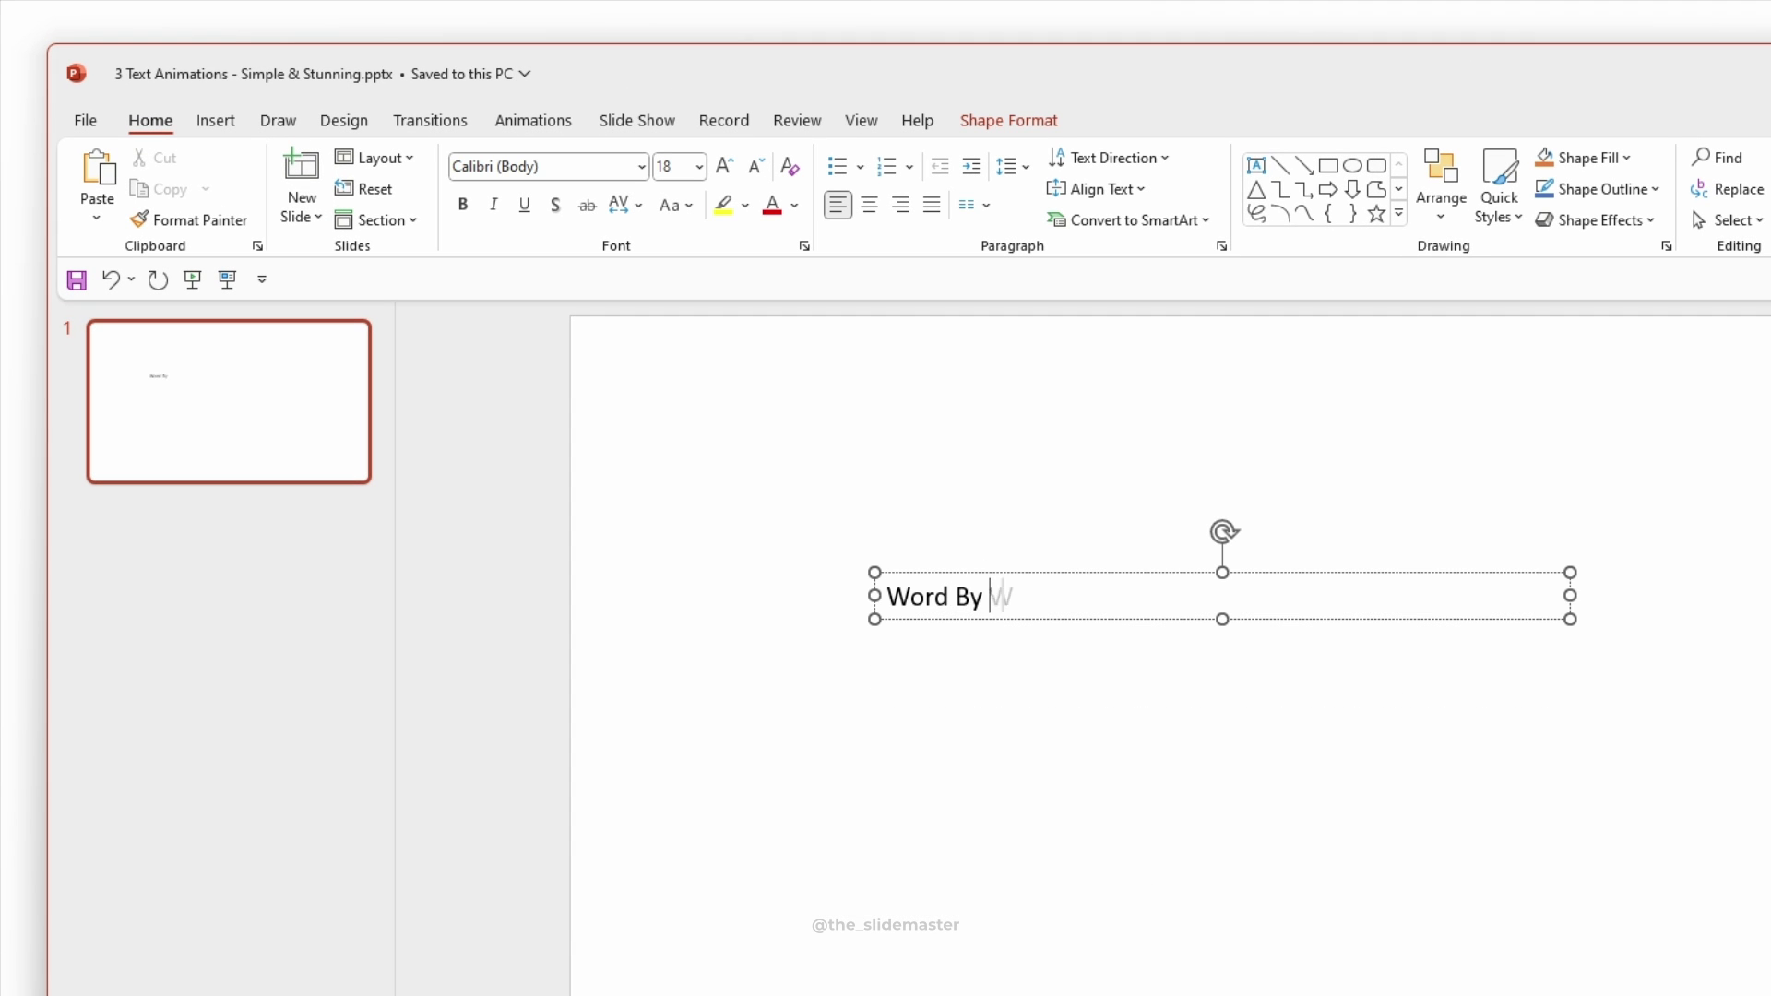
type("Word")
Step: Format the text as Montserrat Black, size 80, centre-aligned, and widen the box to one line
left_click(1207, 576)
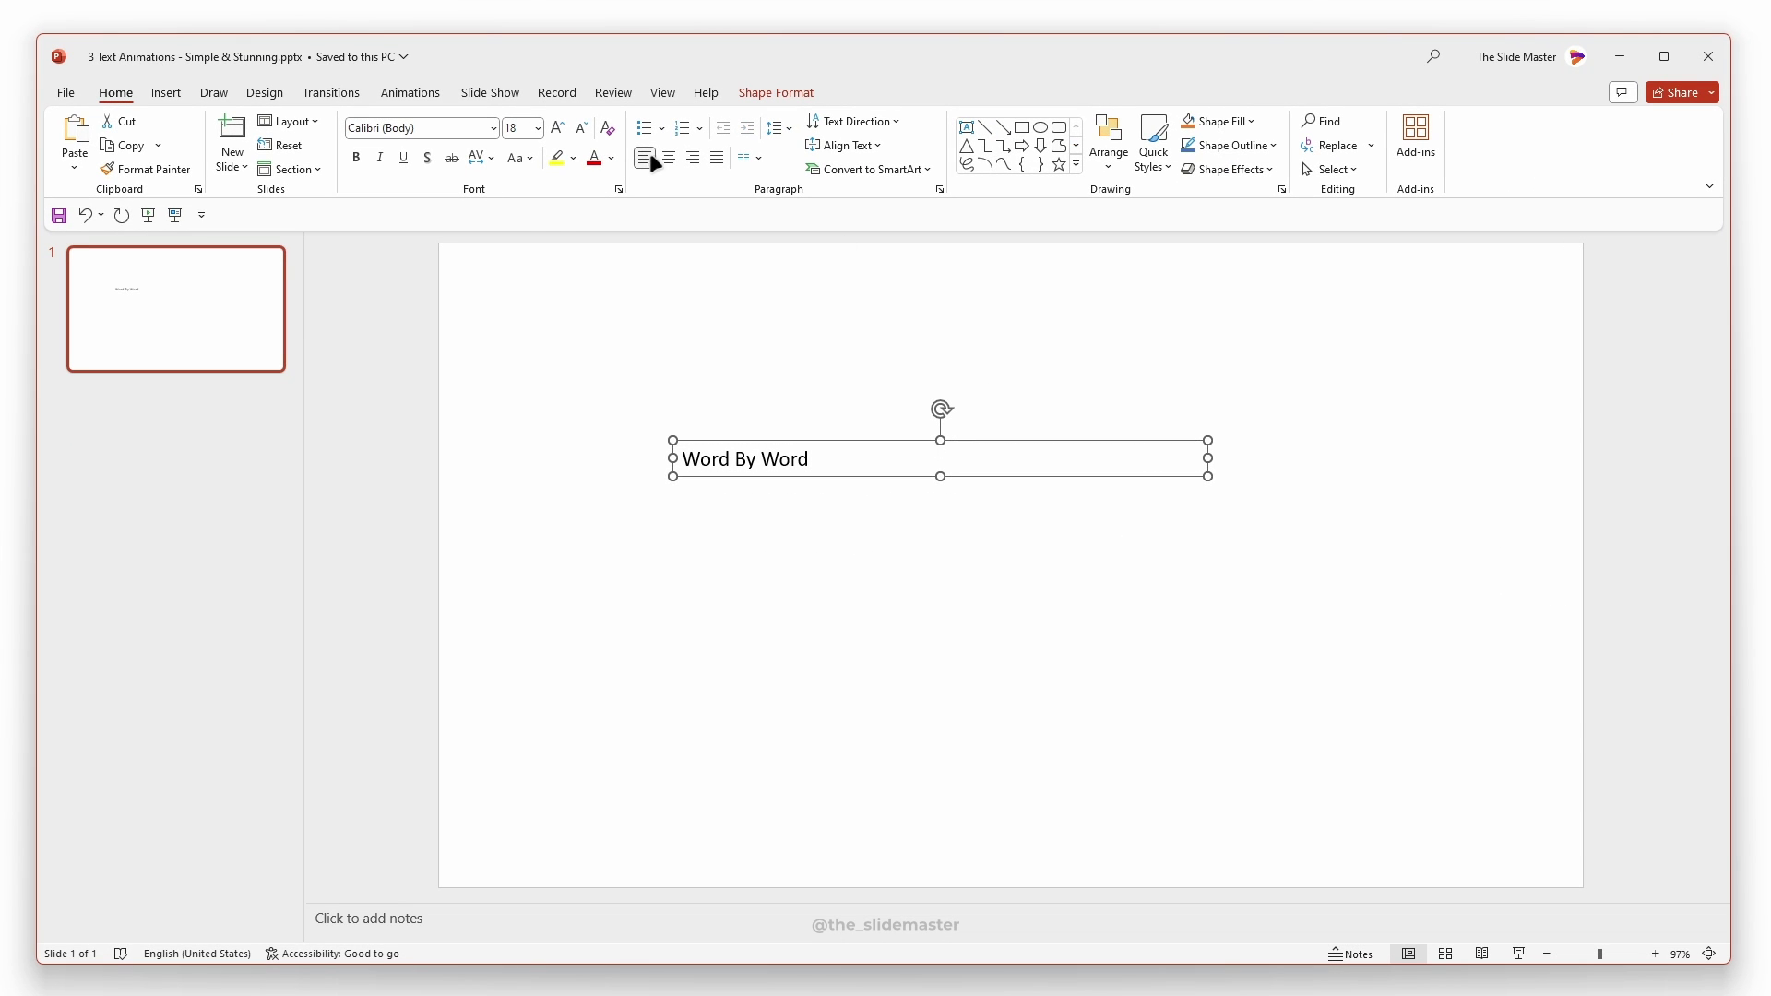
left_click(493, 127)
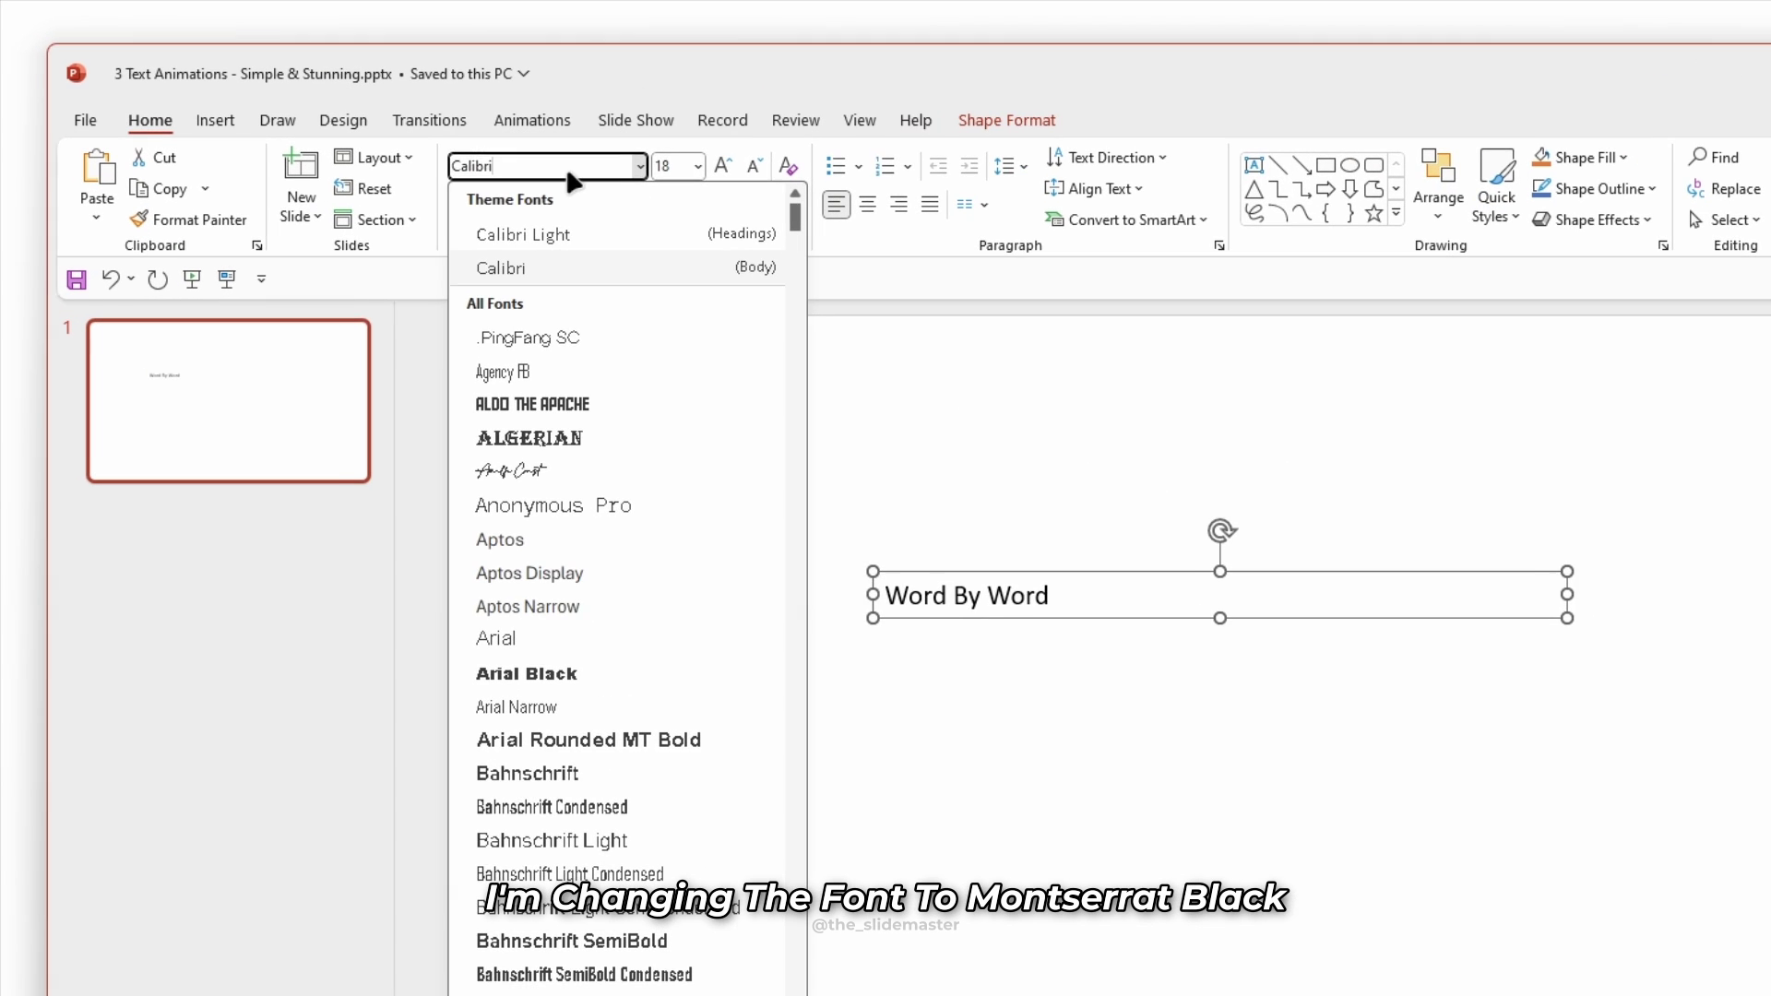
type("Montserrat")
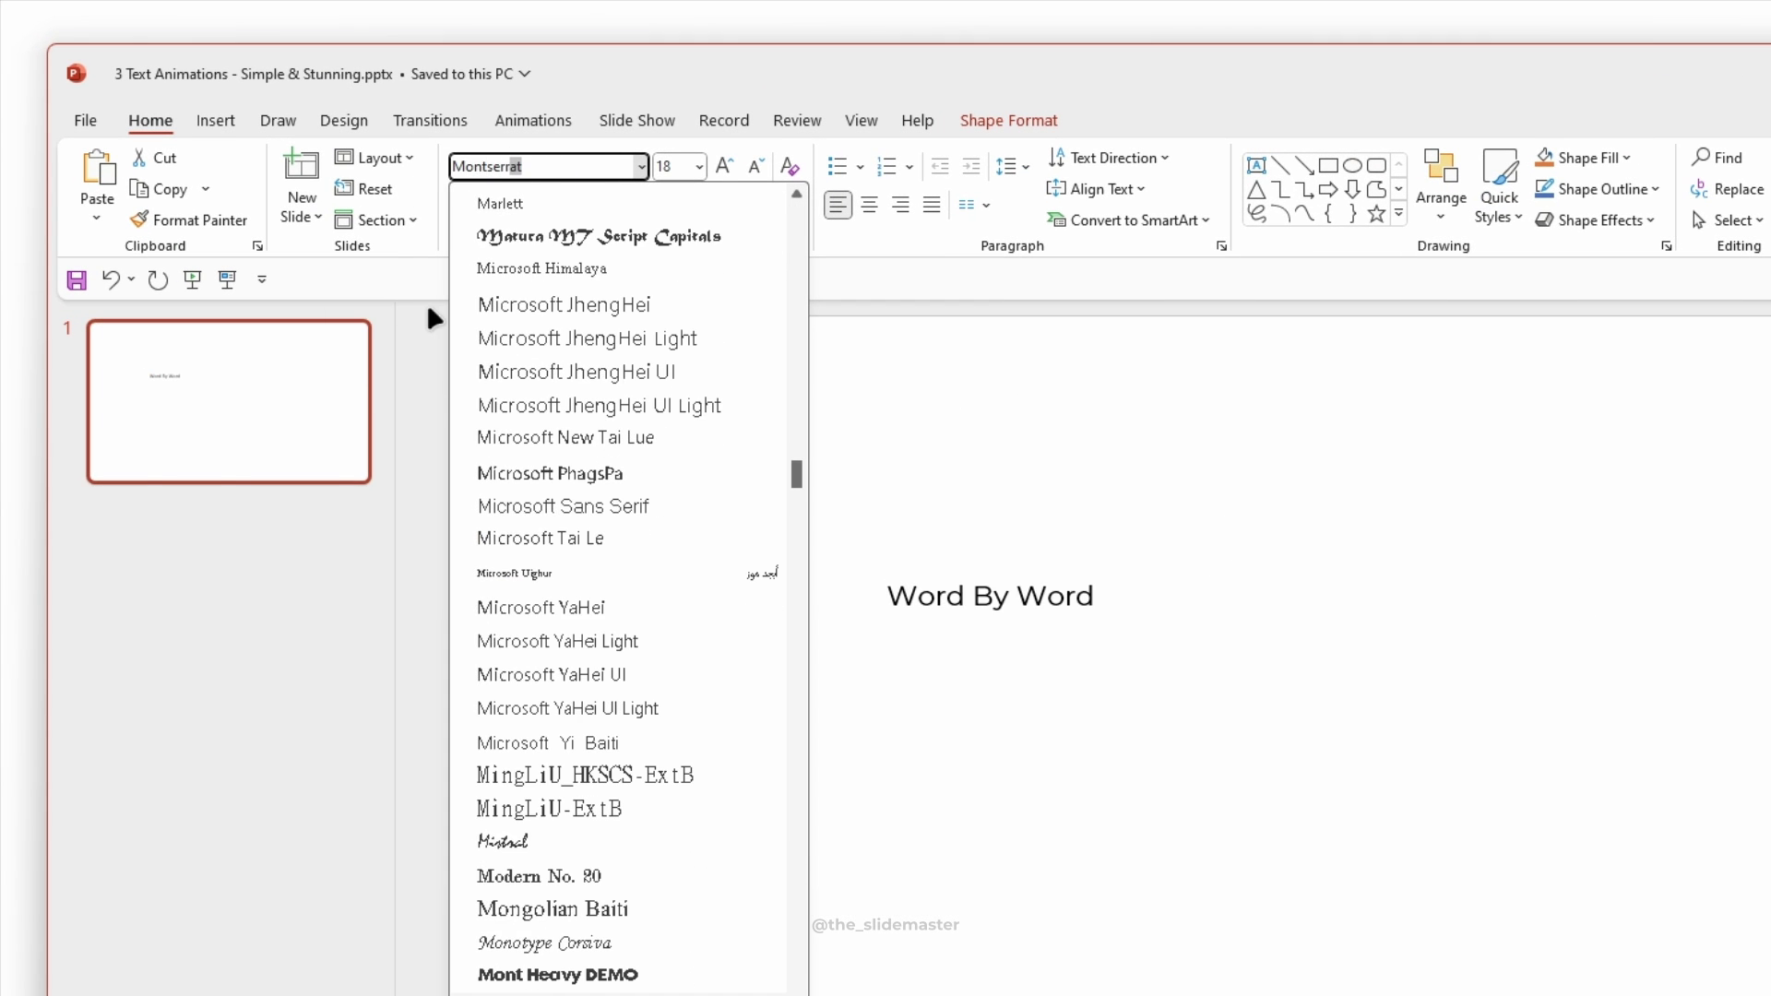
type(" Black")
key("Return")
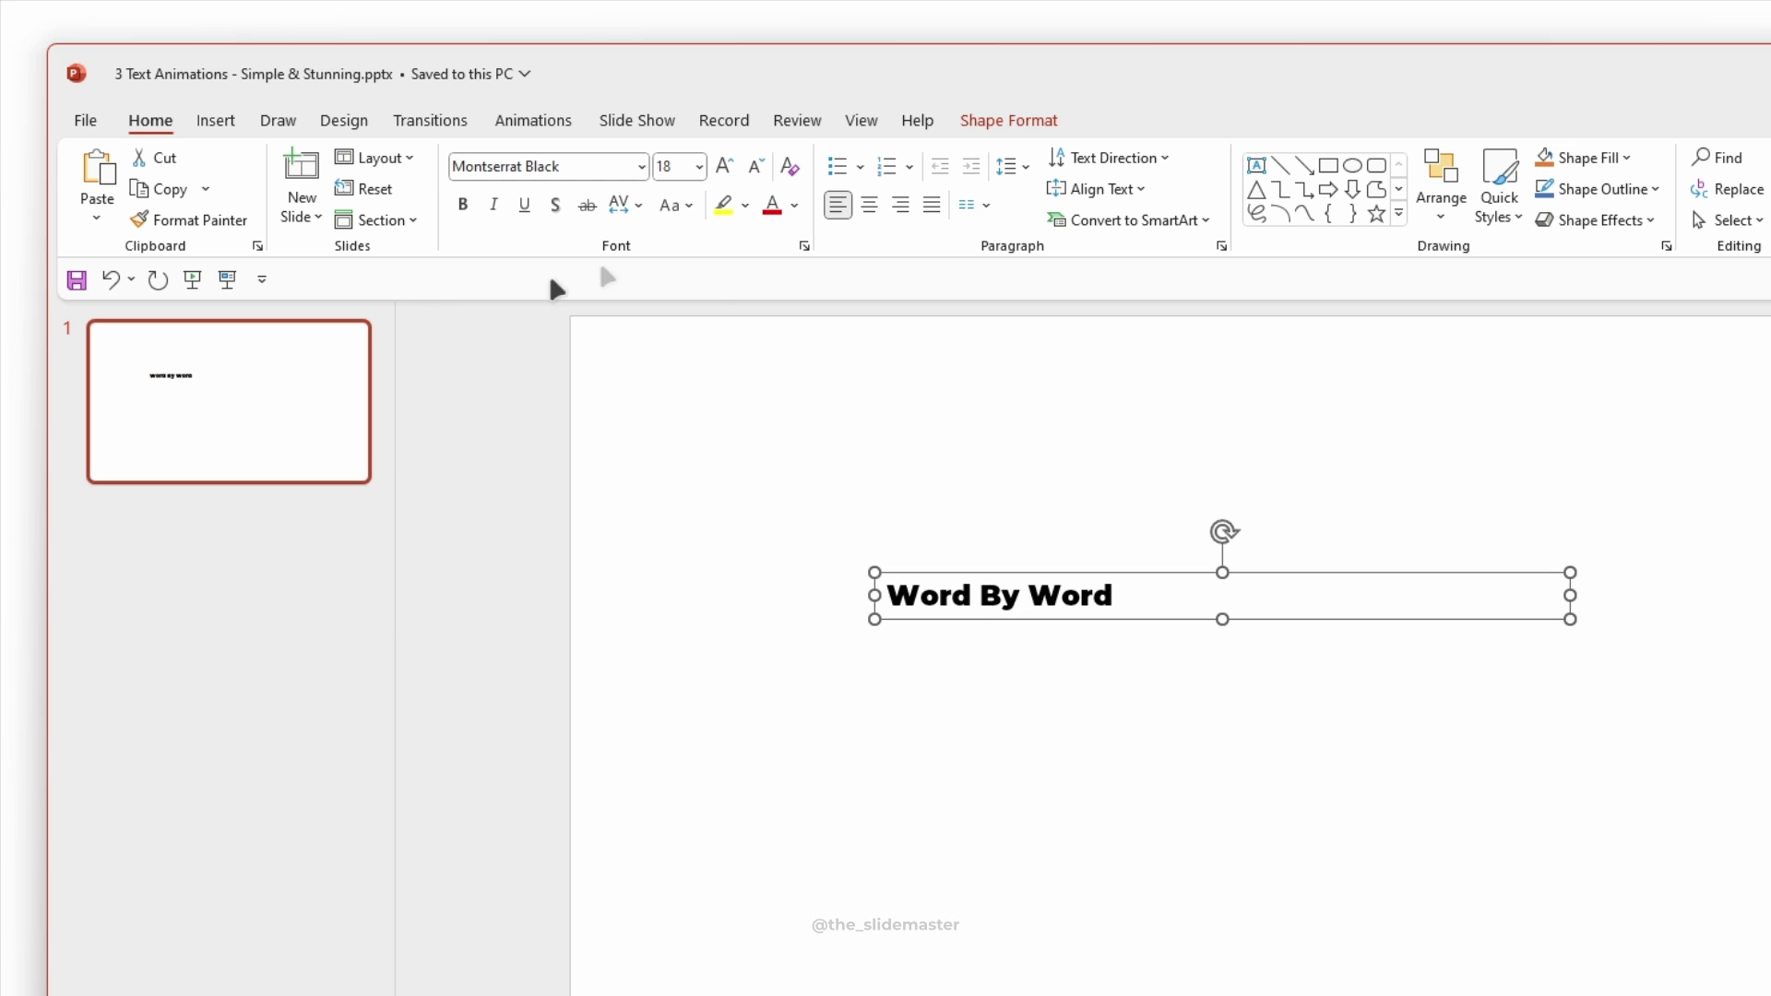
left_click(675, 775)
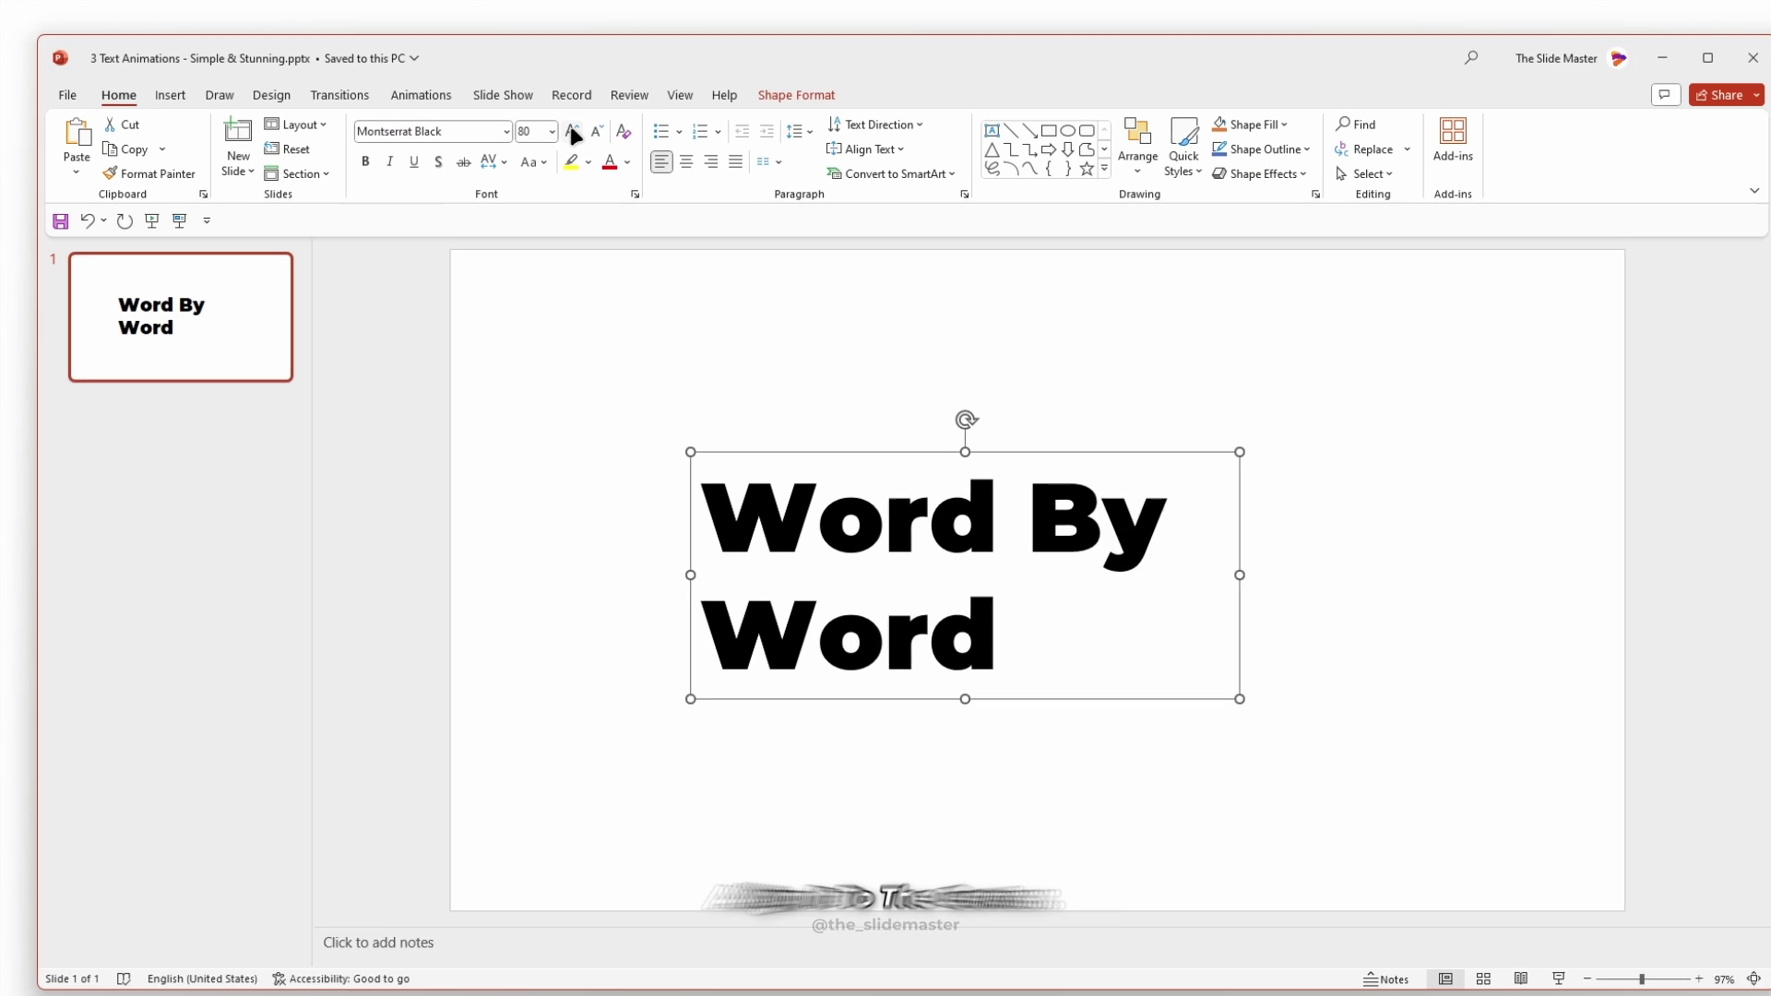
left_click(668, 159)
left_click_drag(1207, 560, 1359, 599)
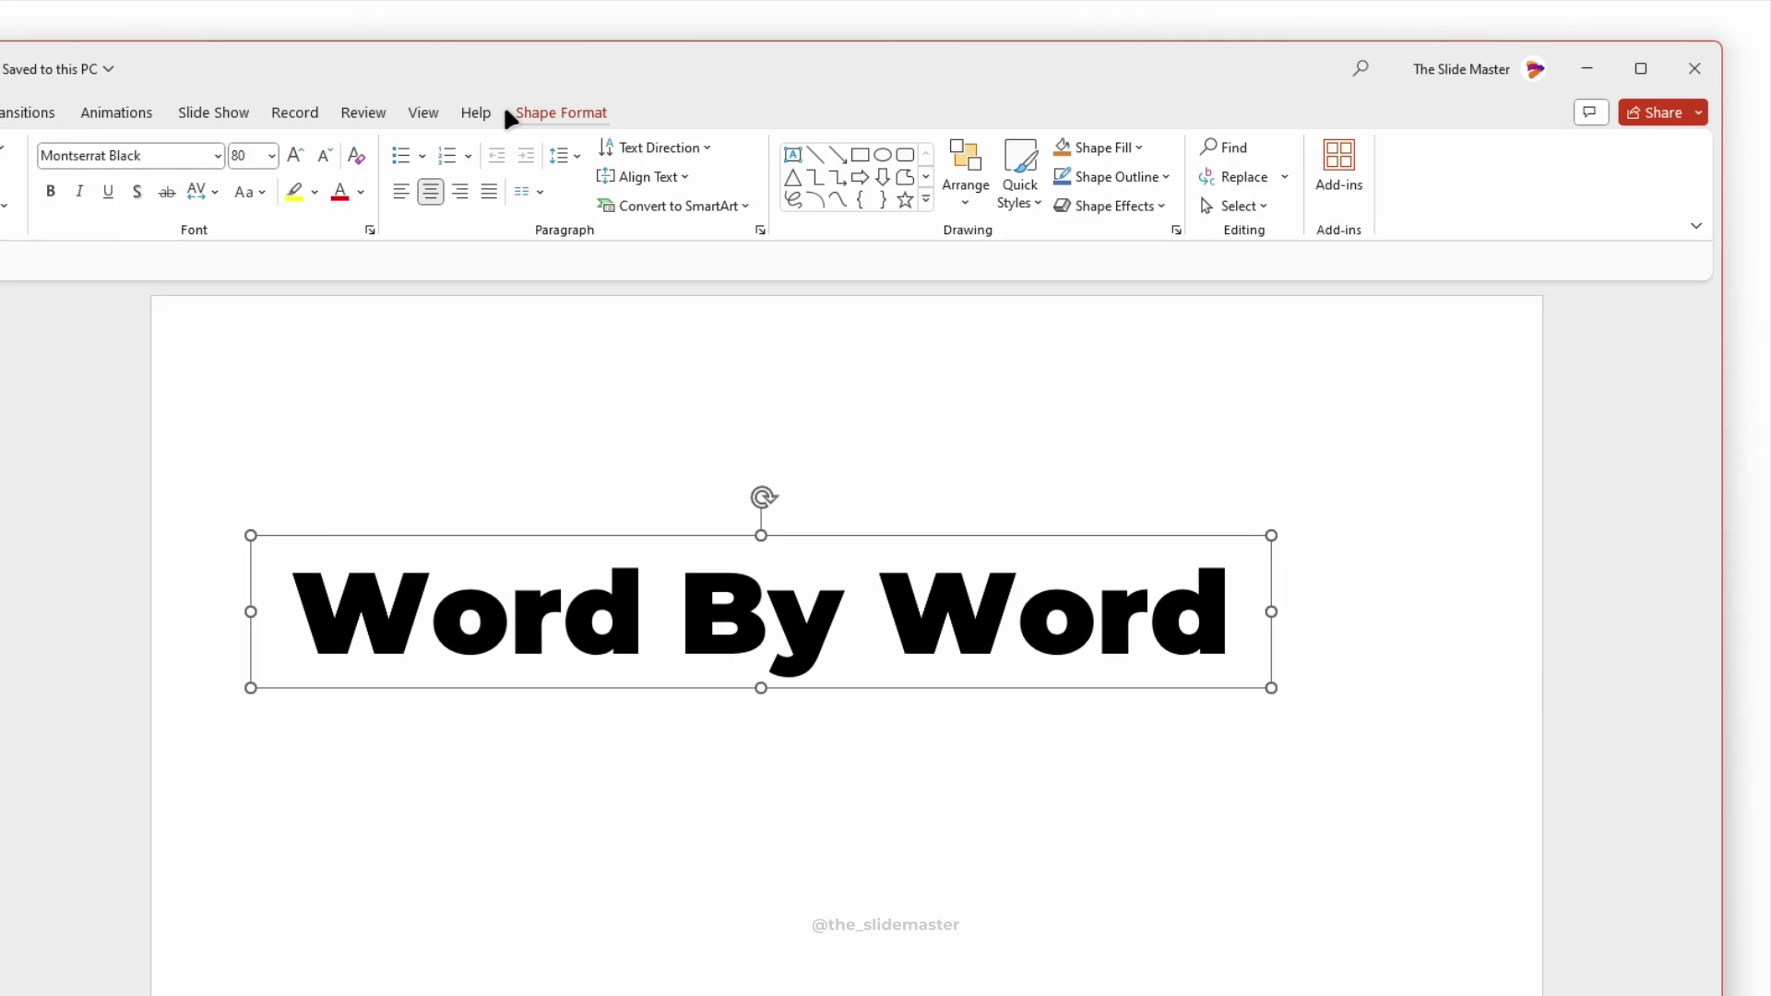
Step: Centre the text box horizontally and vertically on the slide
left_click(758, 92)
left_click(1227, 212)
left_click(1262, 282)
left_click(1236, 222)
left_click(1265, 389)
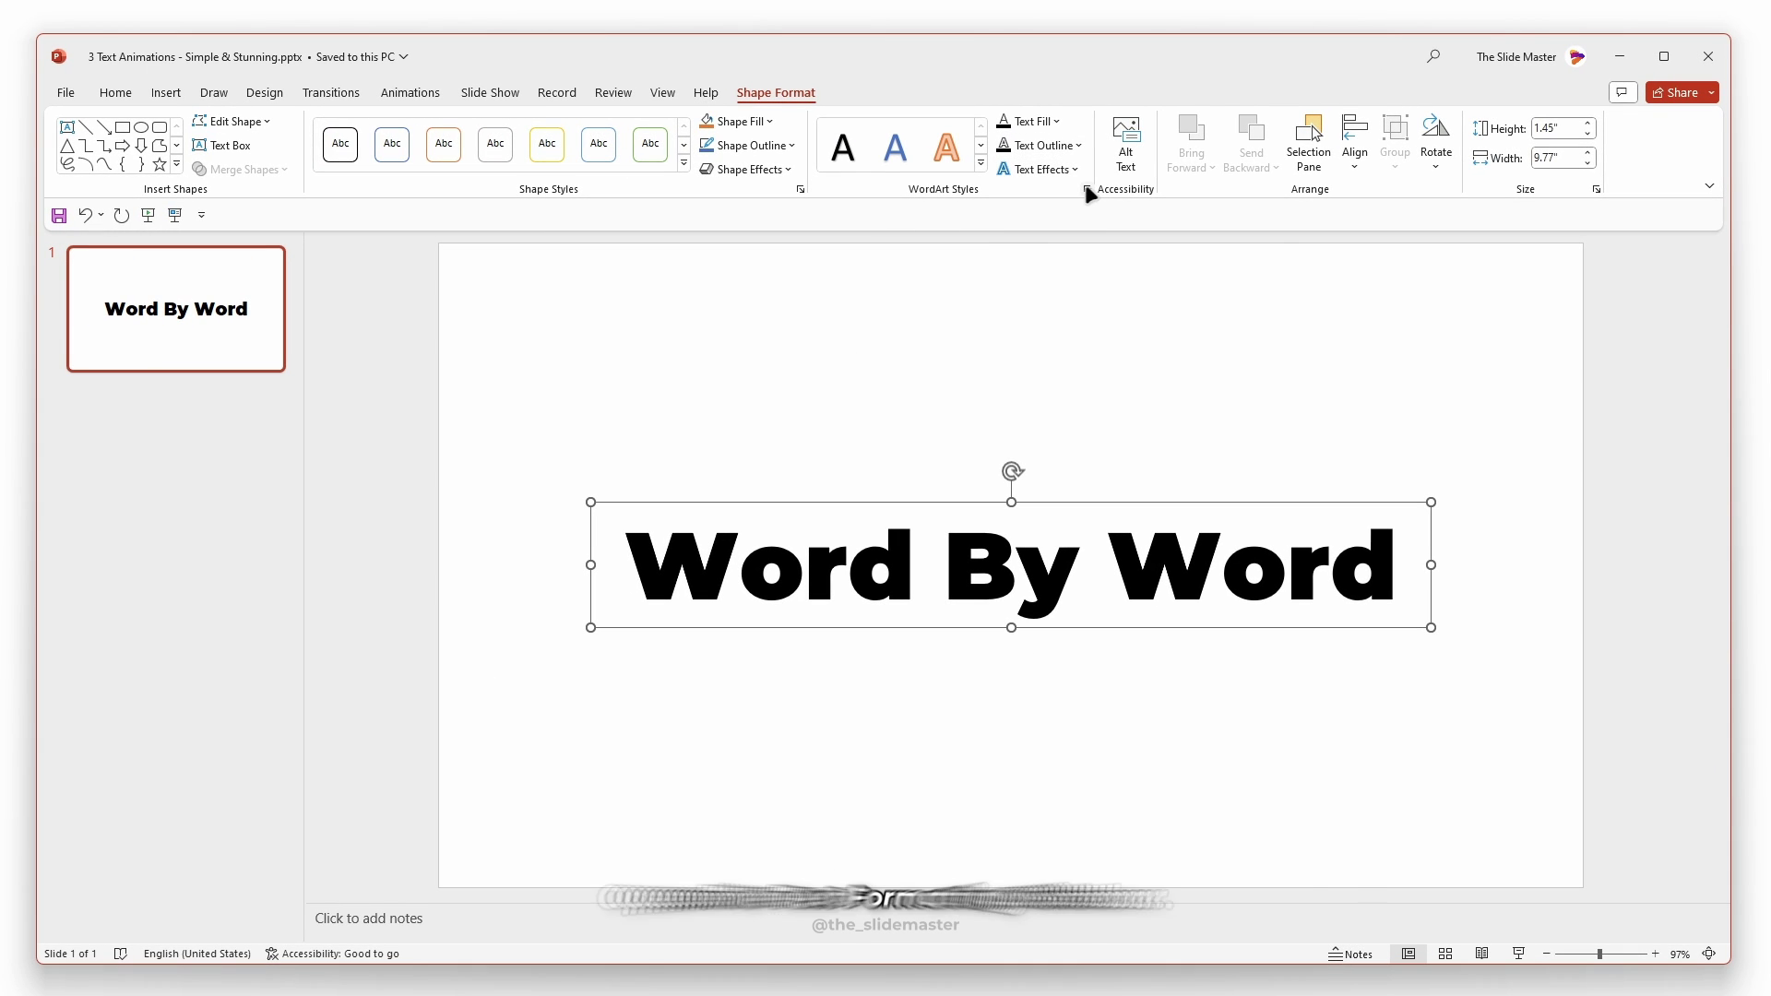
Step: In Format Shape text options, set the text fill to white and add a text outline
left_click(1086, 189)
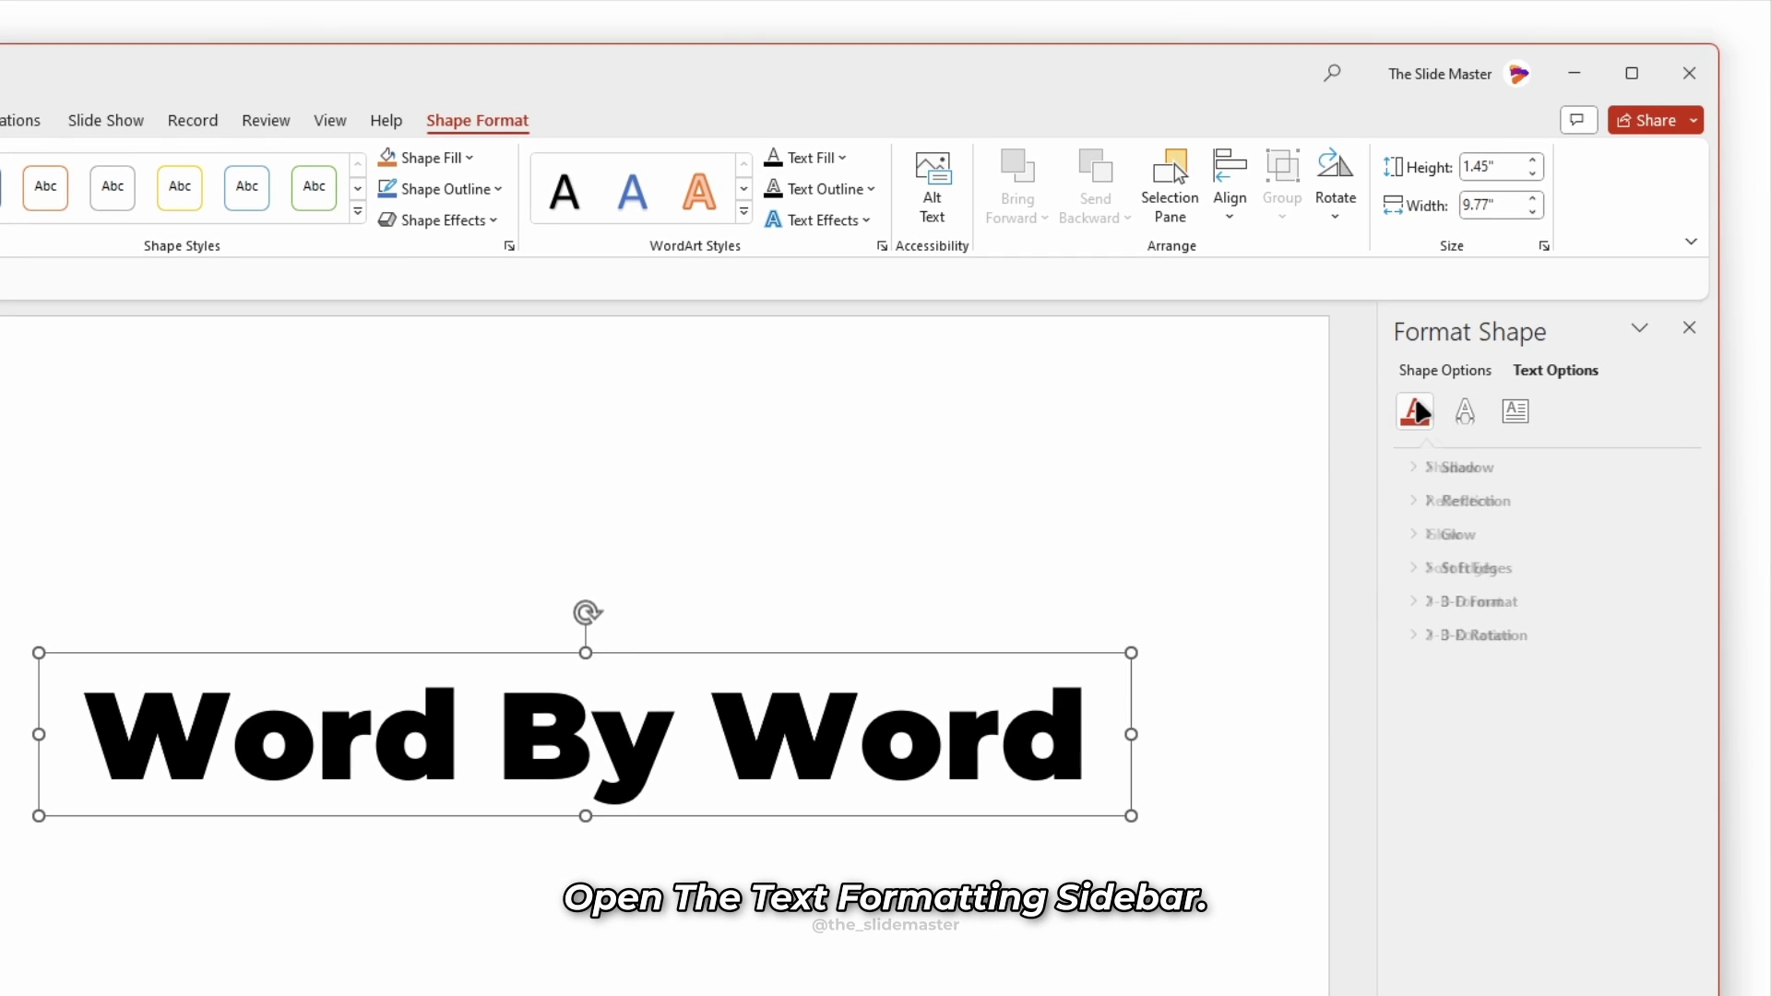
left_click(1415, 398)
left_click(1429, 469)
left_click(1651, 655)
left_click(1570, 716)
left_click(1452, 733)
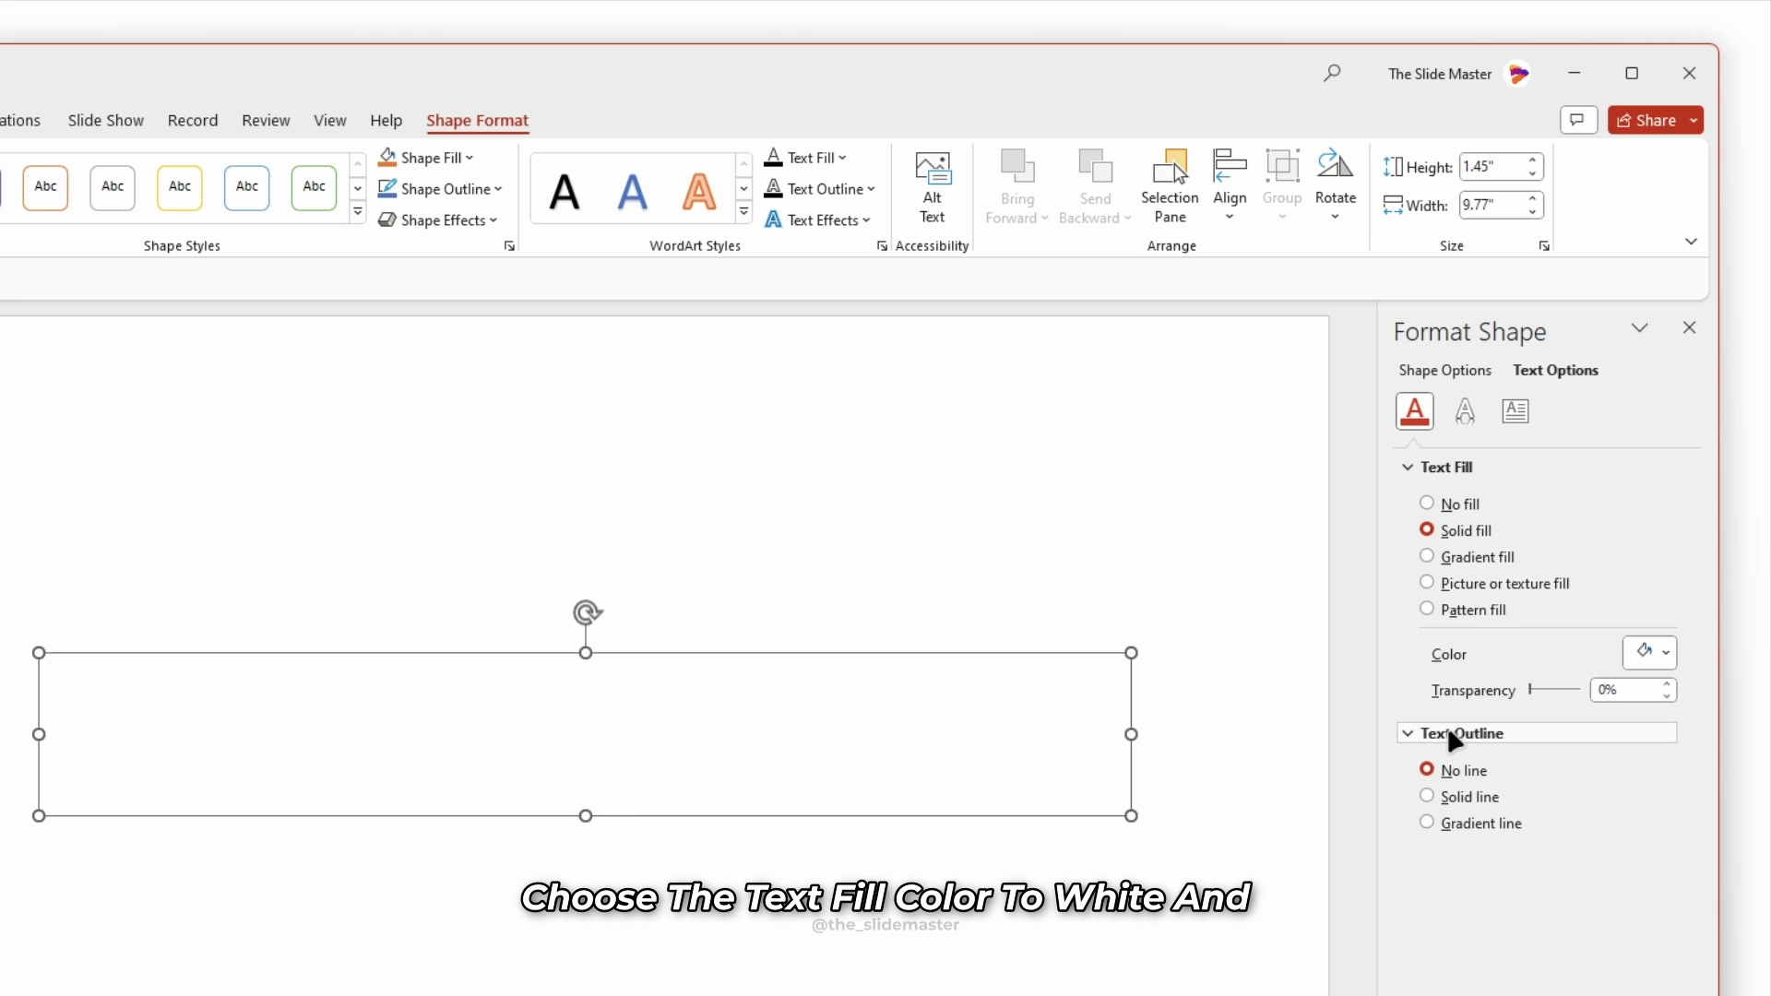
left_click(1462, 795)
Step: Make the outline a gradient line with two stops, pink and blue
left_click(1467, 824)
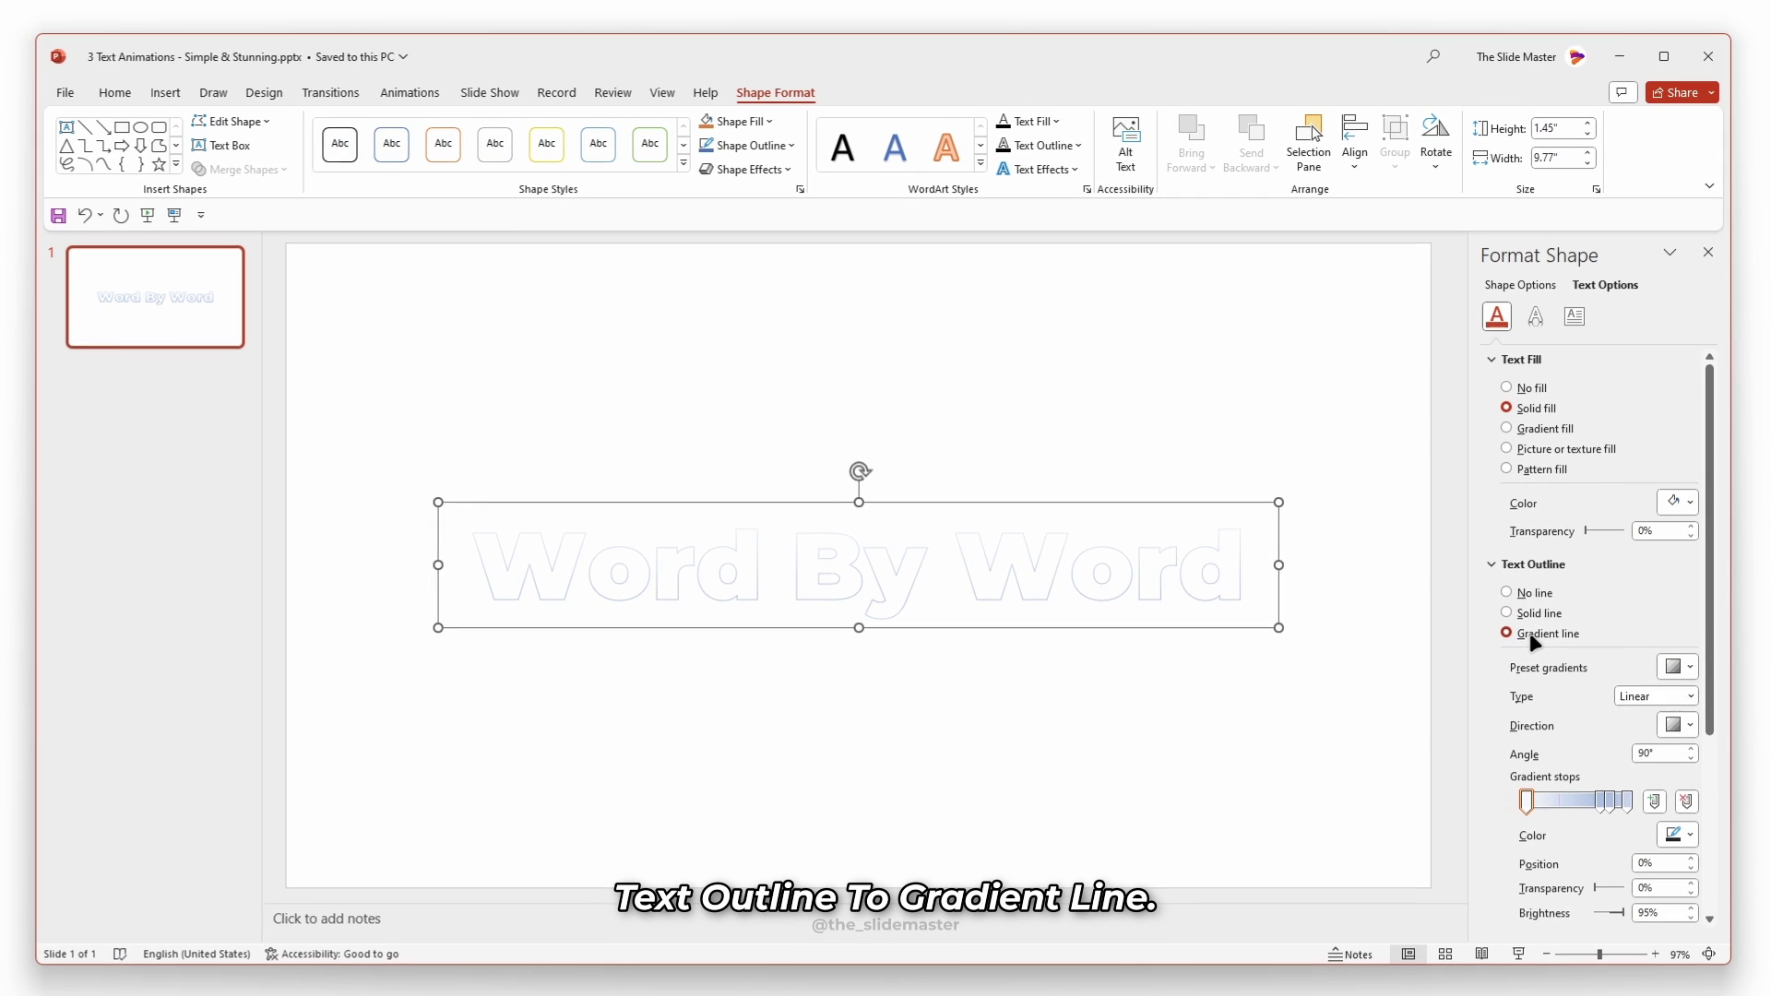
key("Delete")
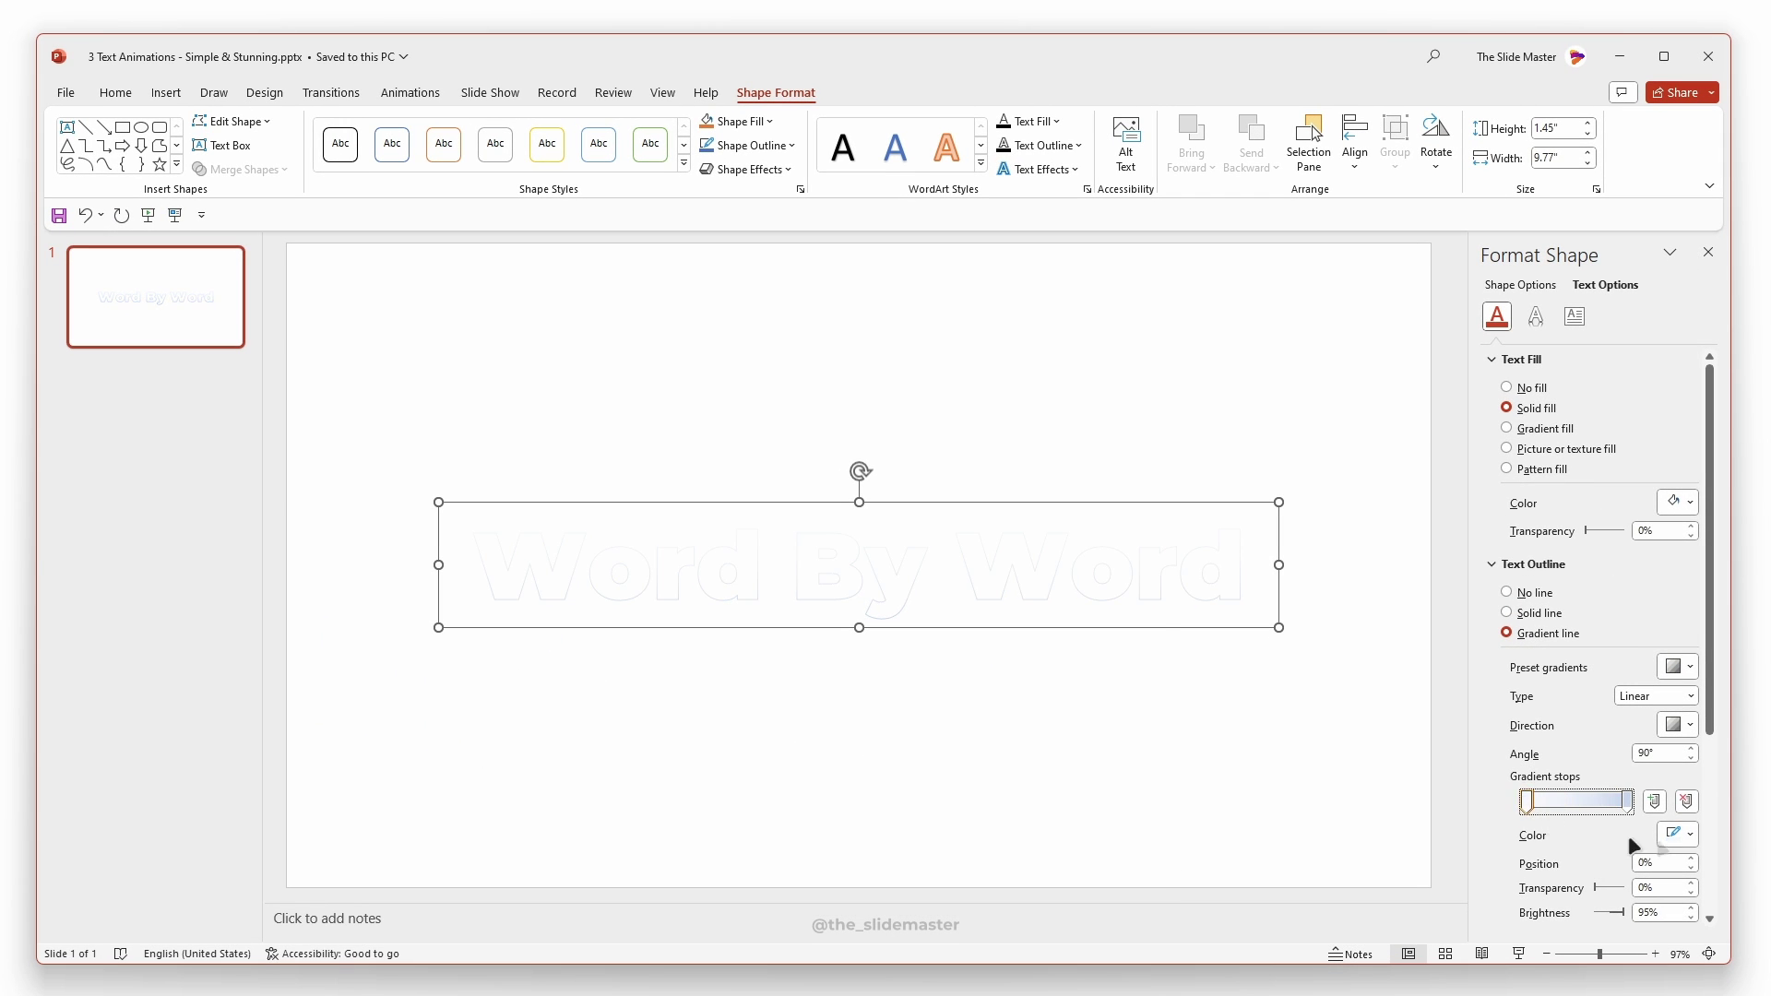
left_click(1677, 834)
left_click(1650, 791)
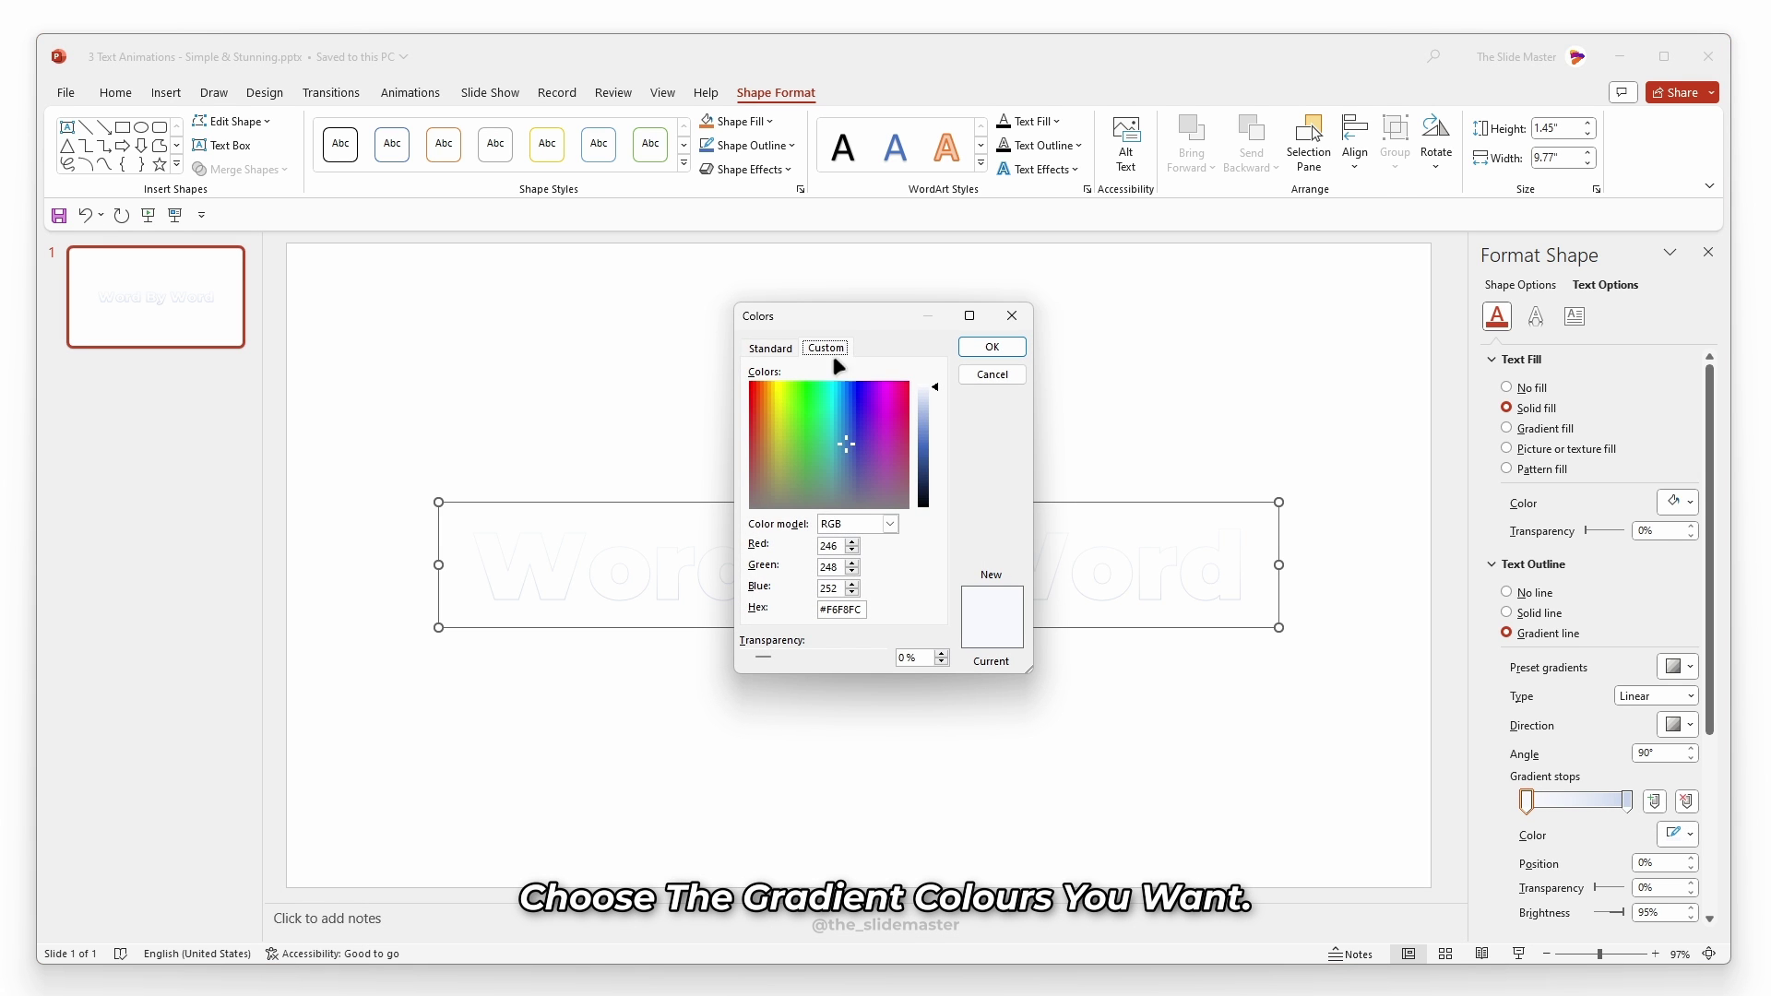
left_click(771, 349)
left_click(866, 491)
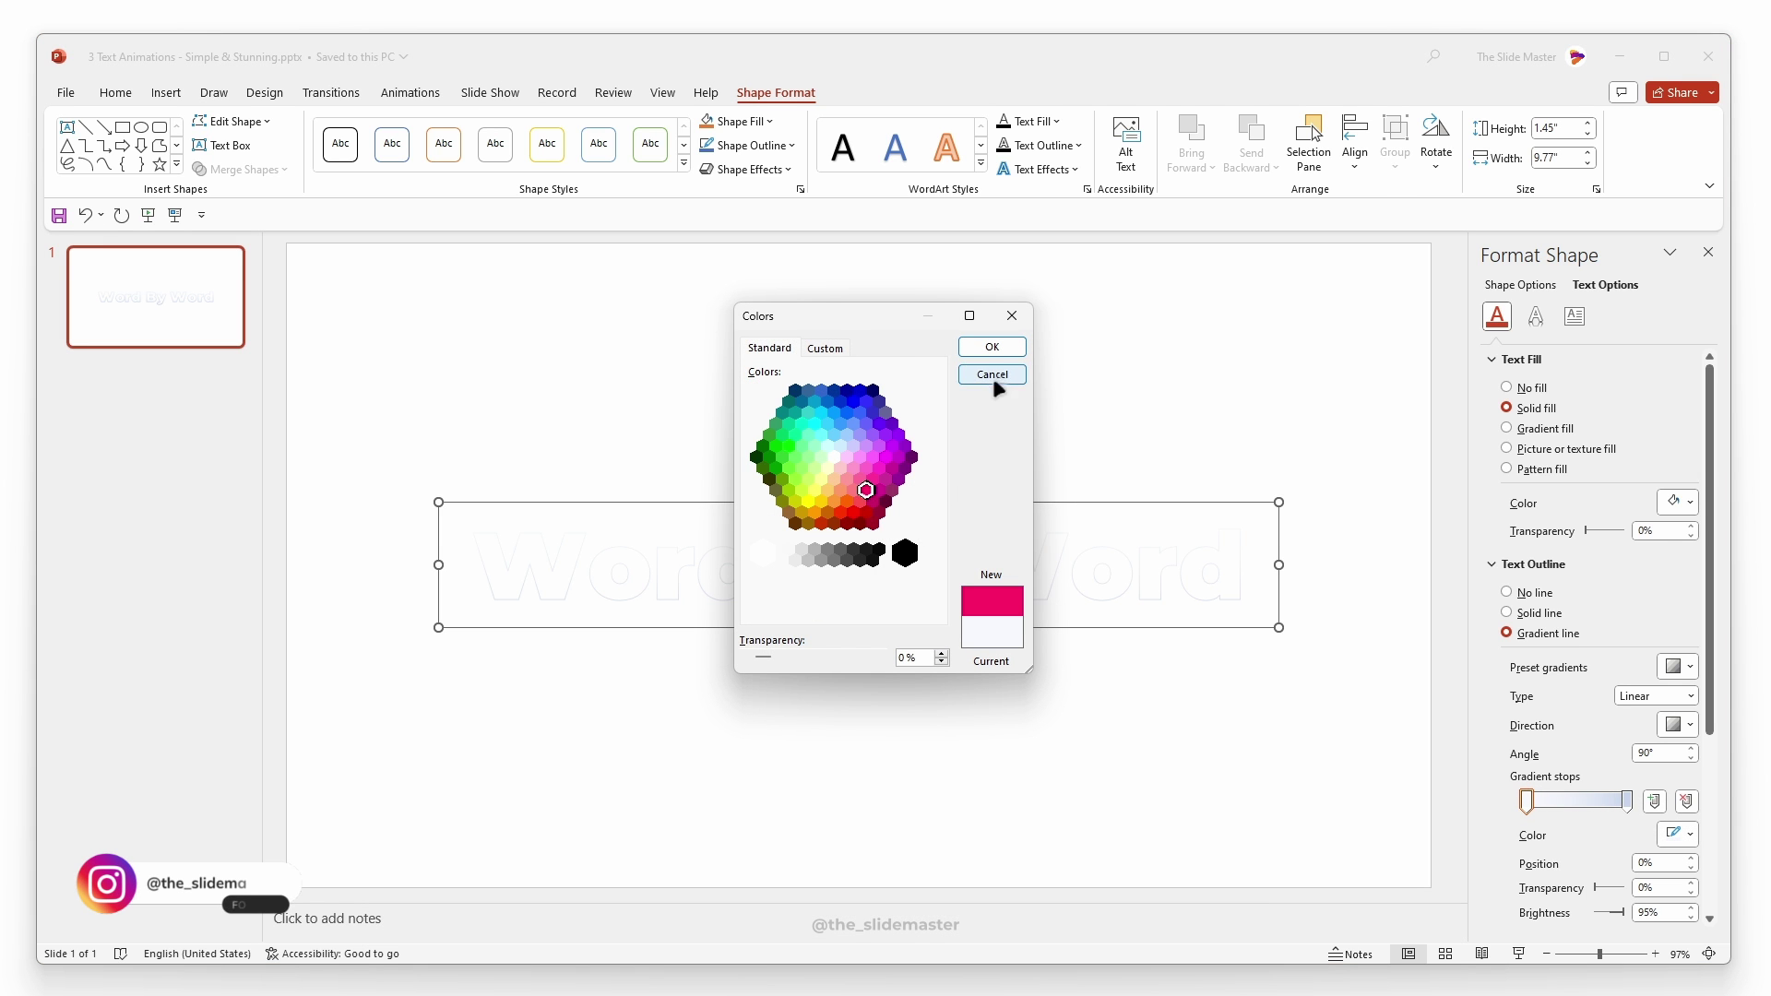
left_click(996, 349)
left_click(1660, 832)
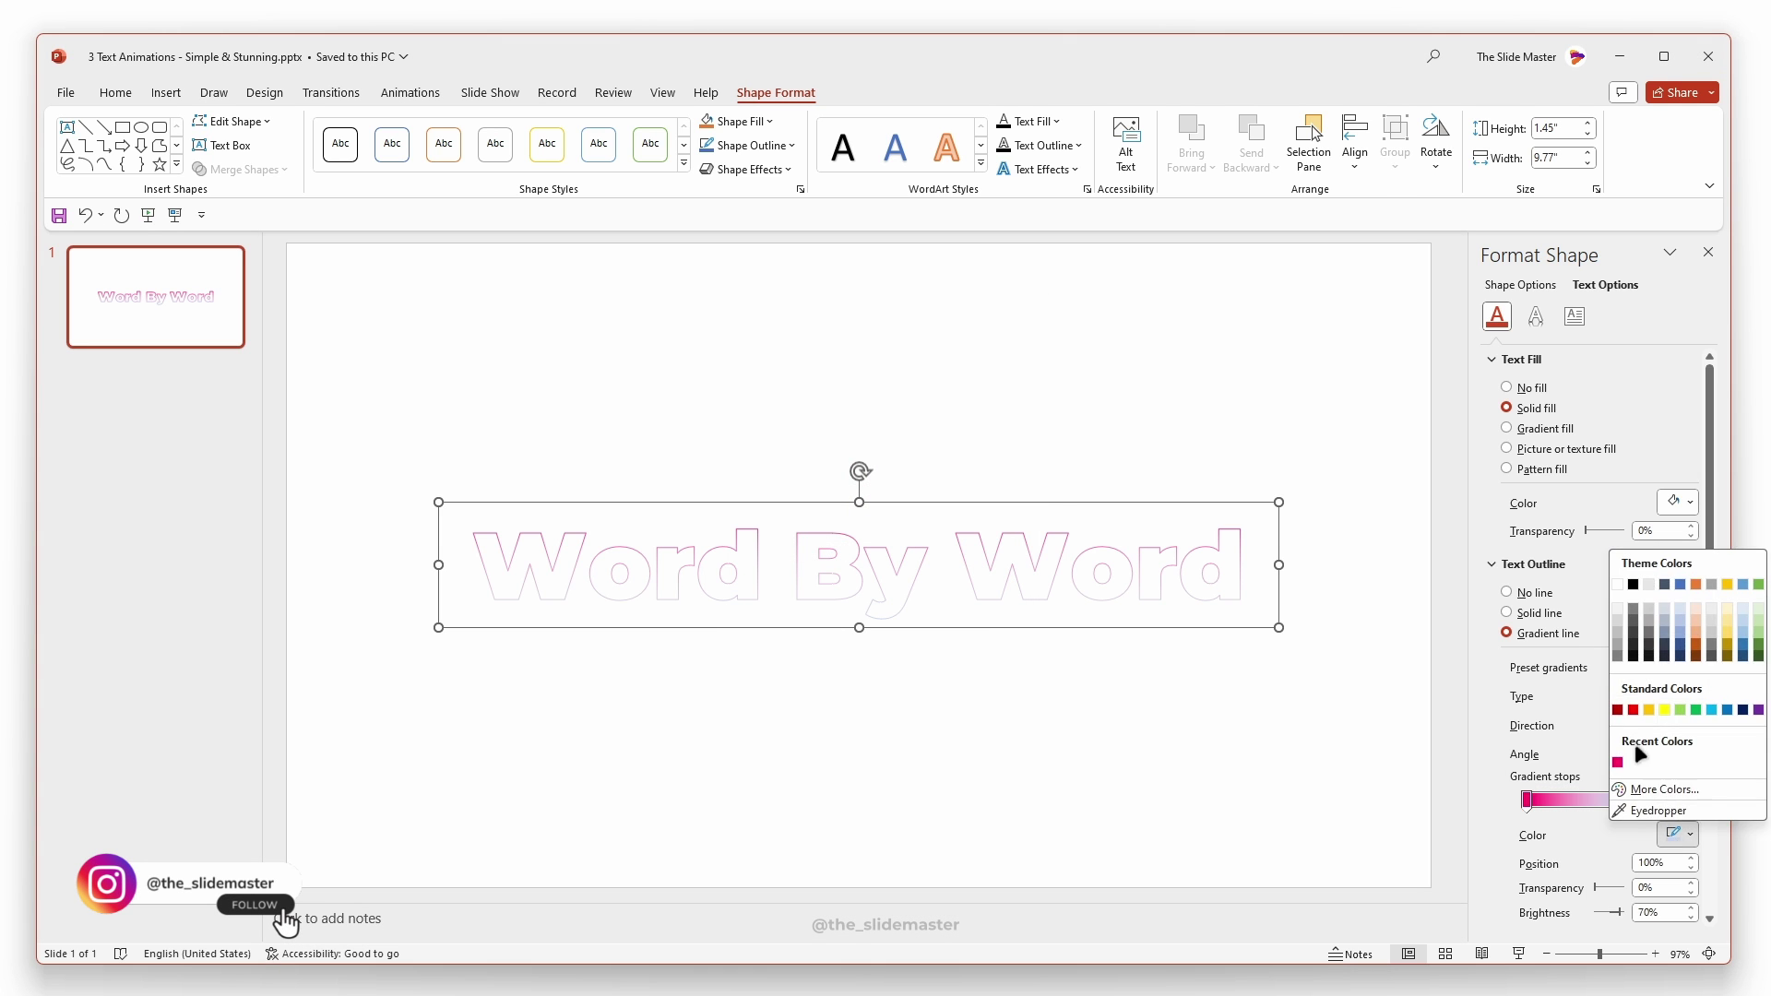
left_click(1650, 790)
left_click(774, 348)
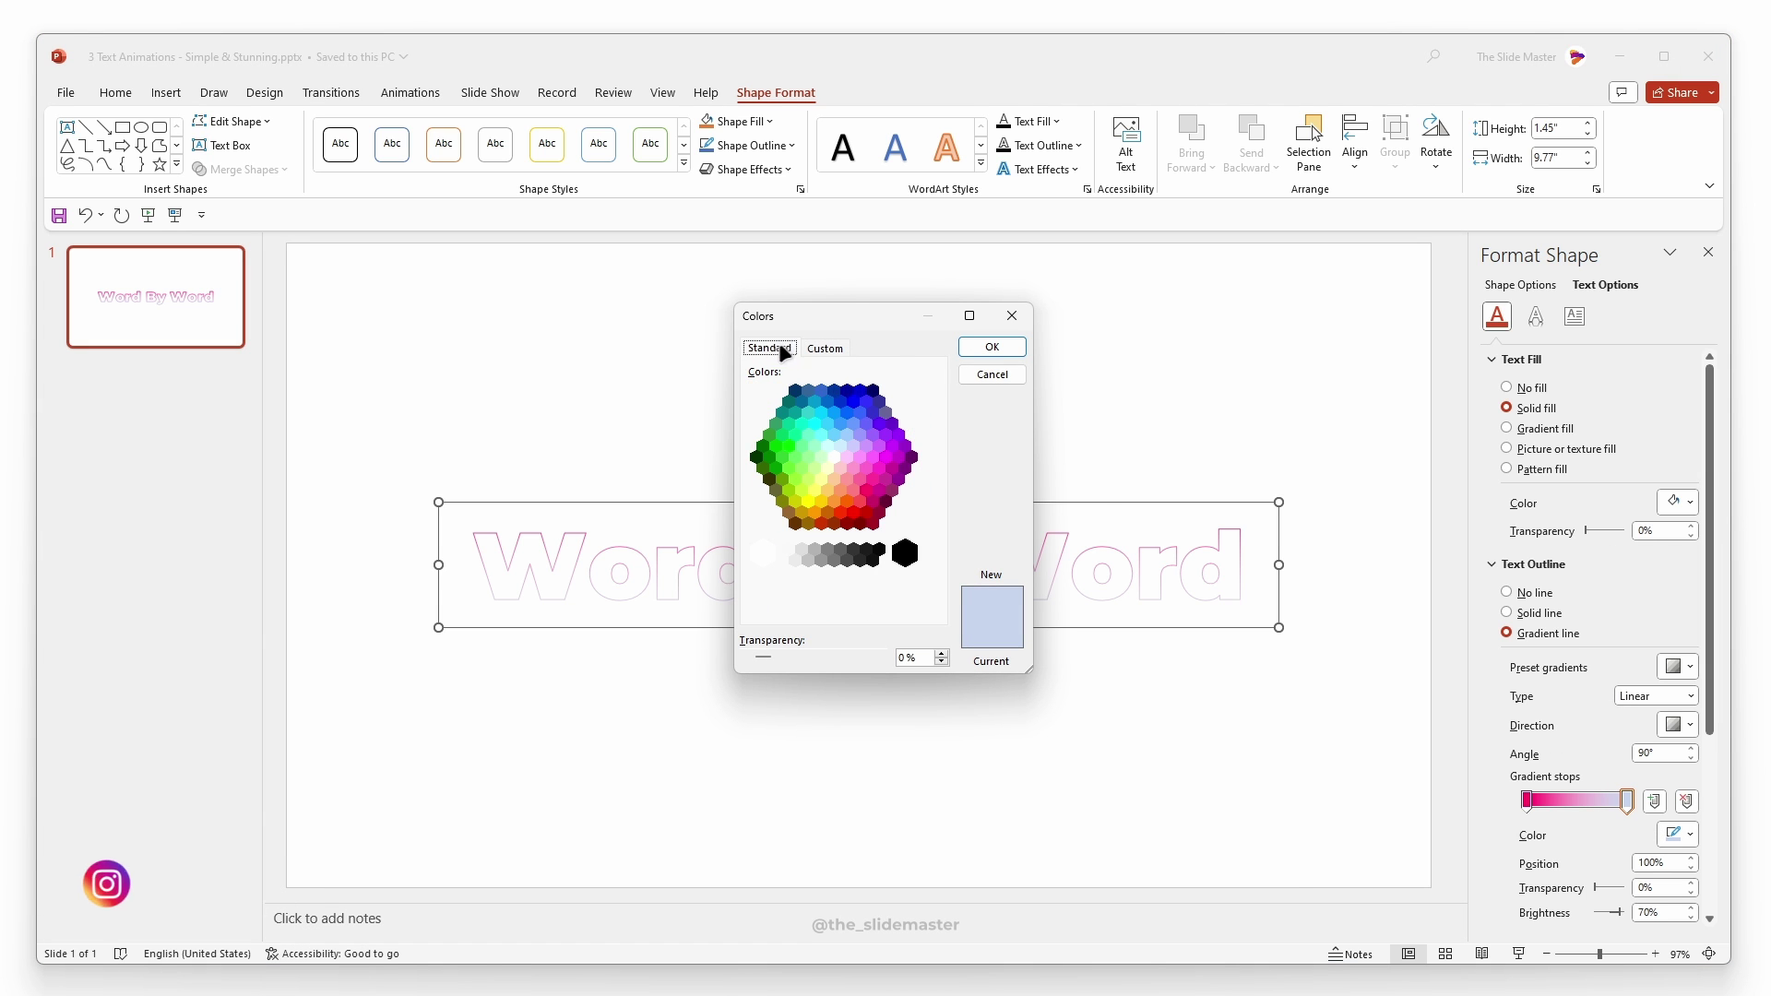
left_click(980, 347)
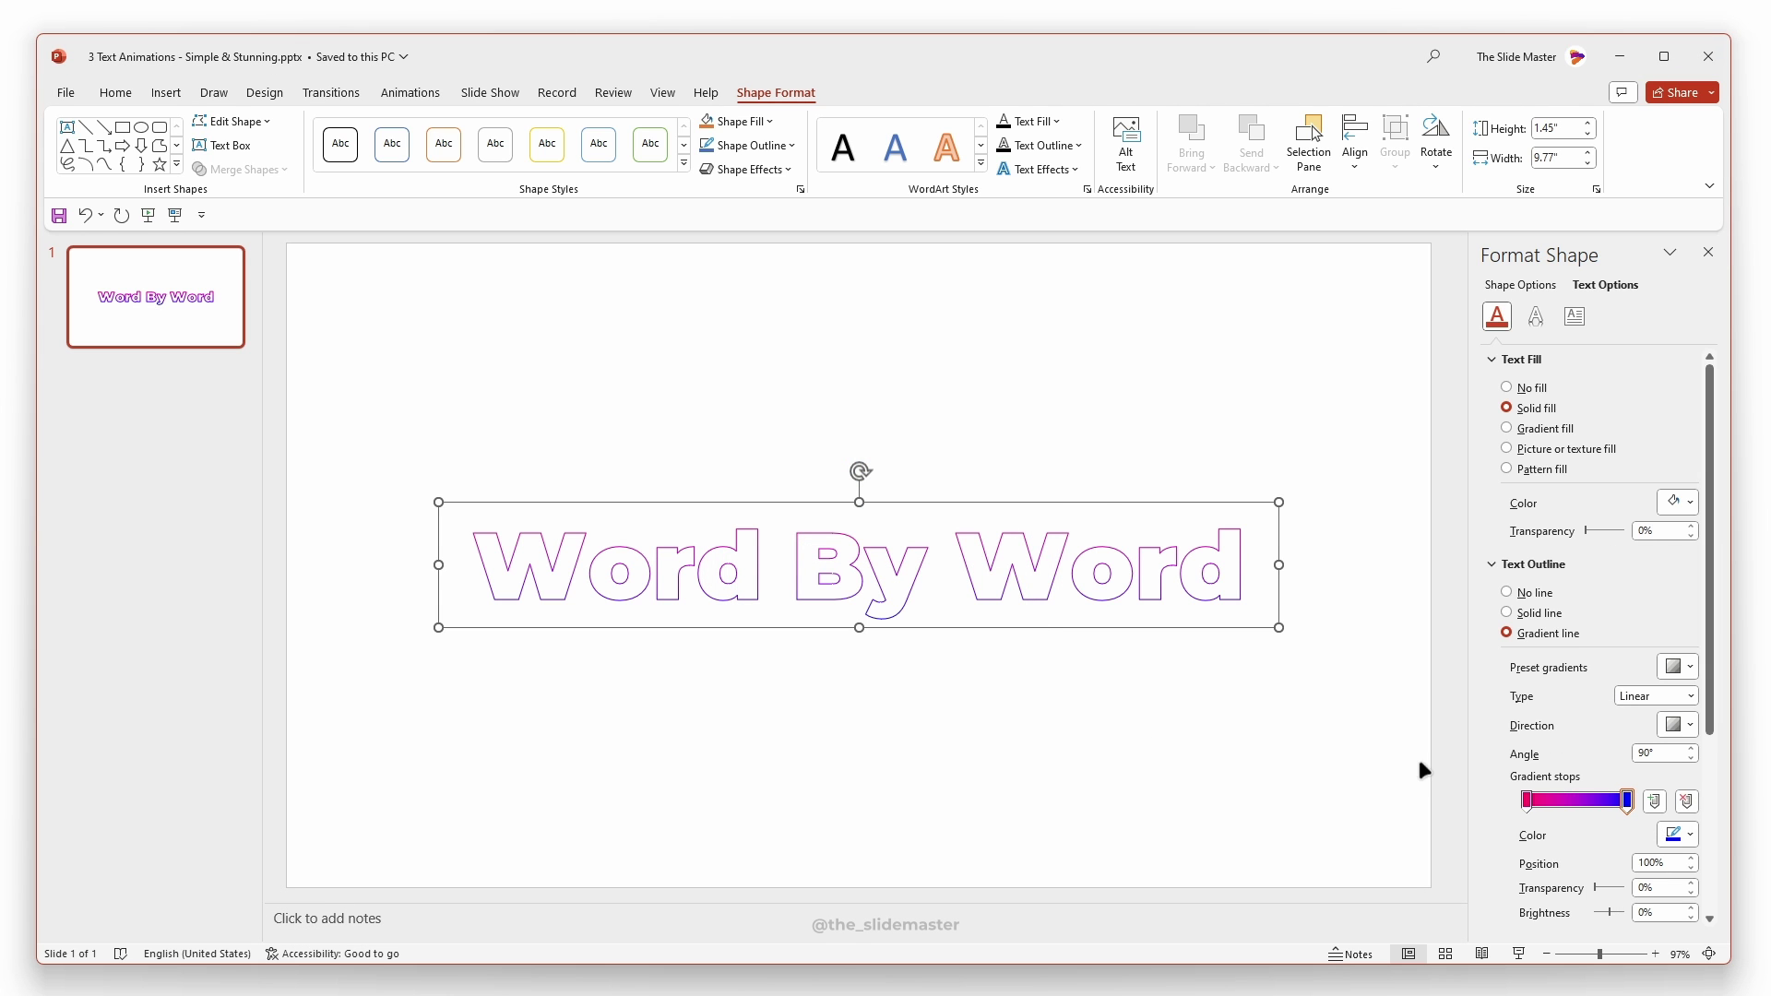
Step: Set the outline width to 2.5 pt and the gradient direction to 315°
scroll(1689, 810, "down", 3)
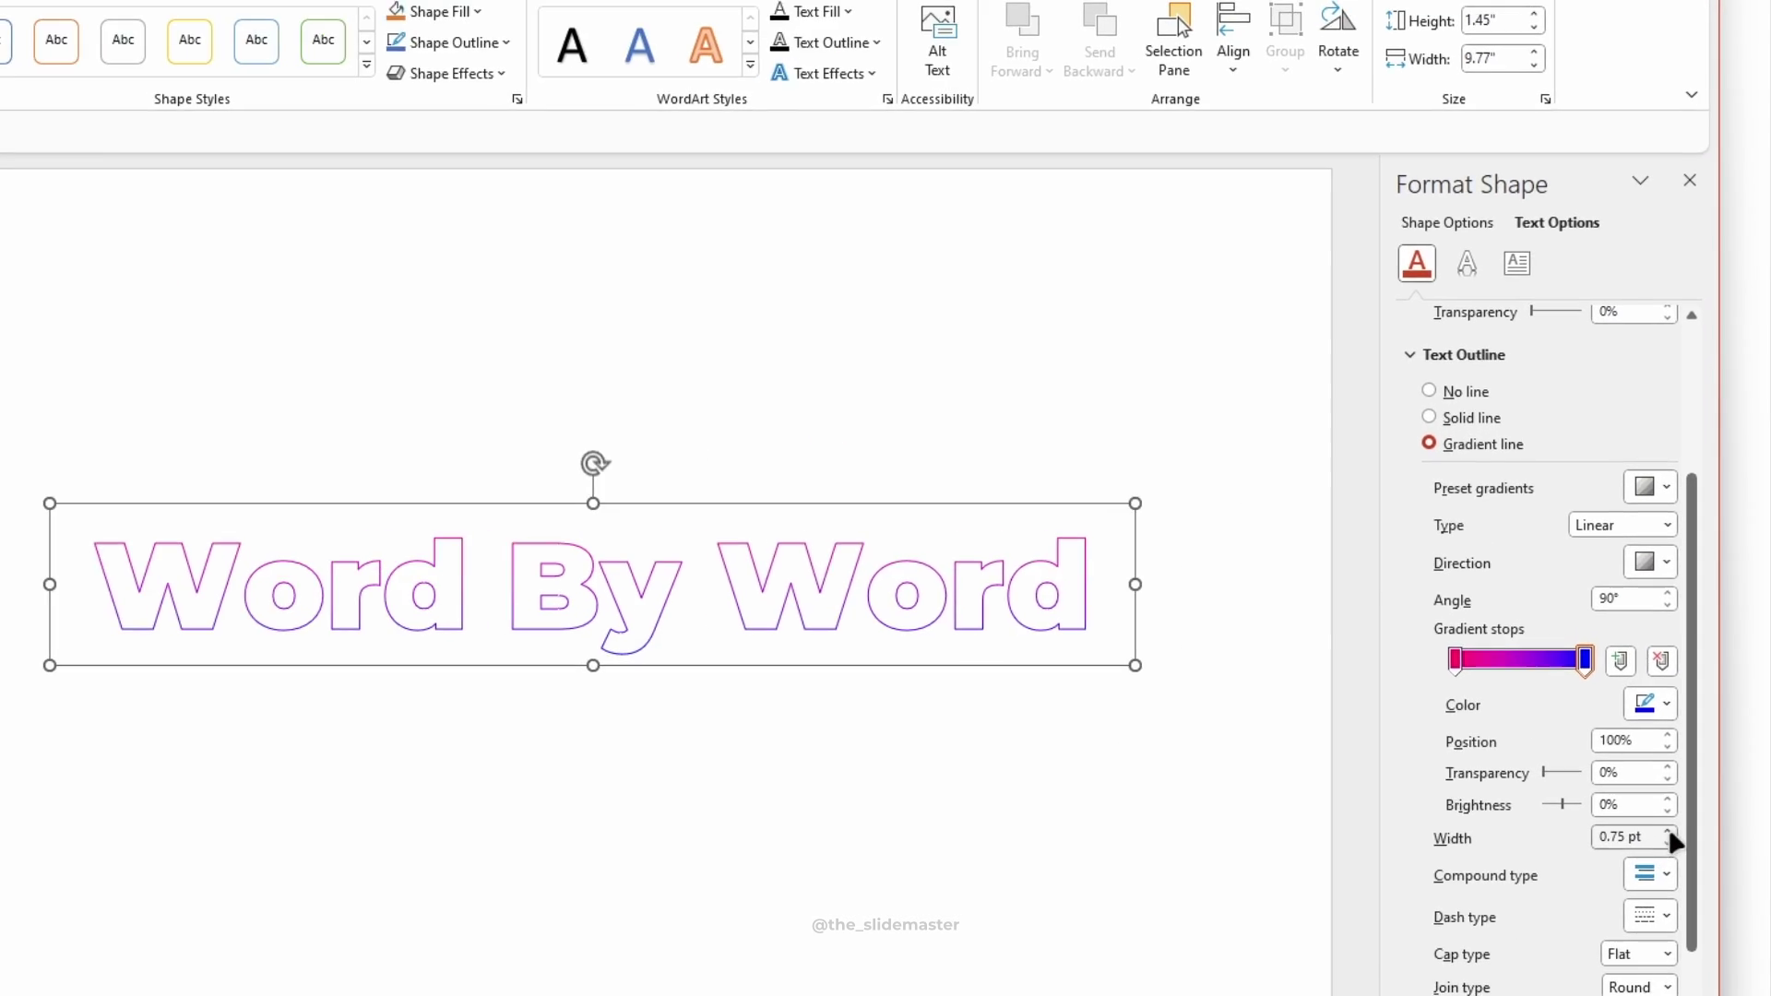
left_click(1668, 834)
left_click(1667, 834)
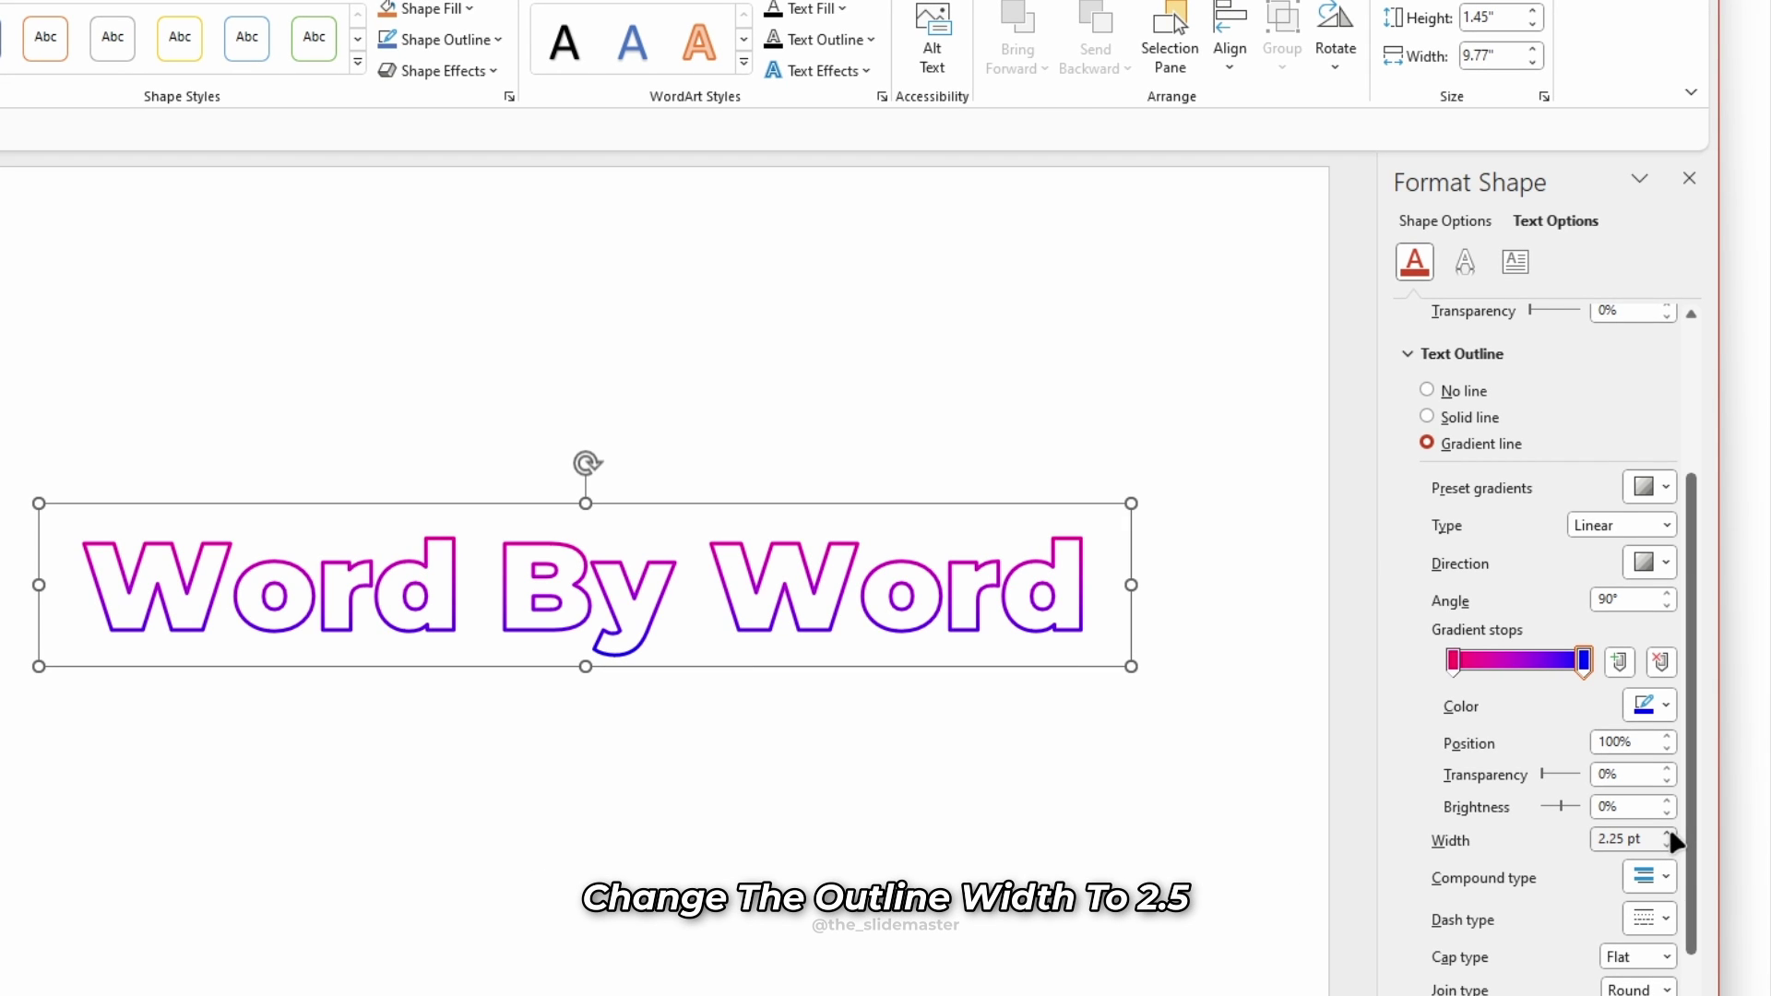
scroll(1618, 675, "up", 2)
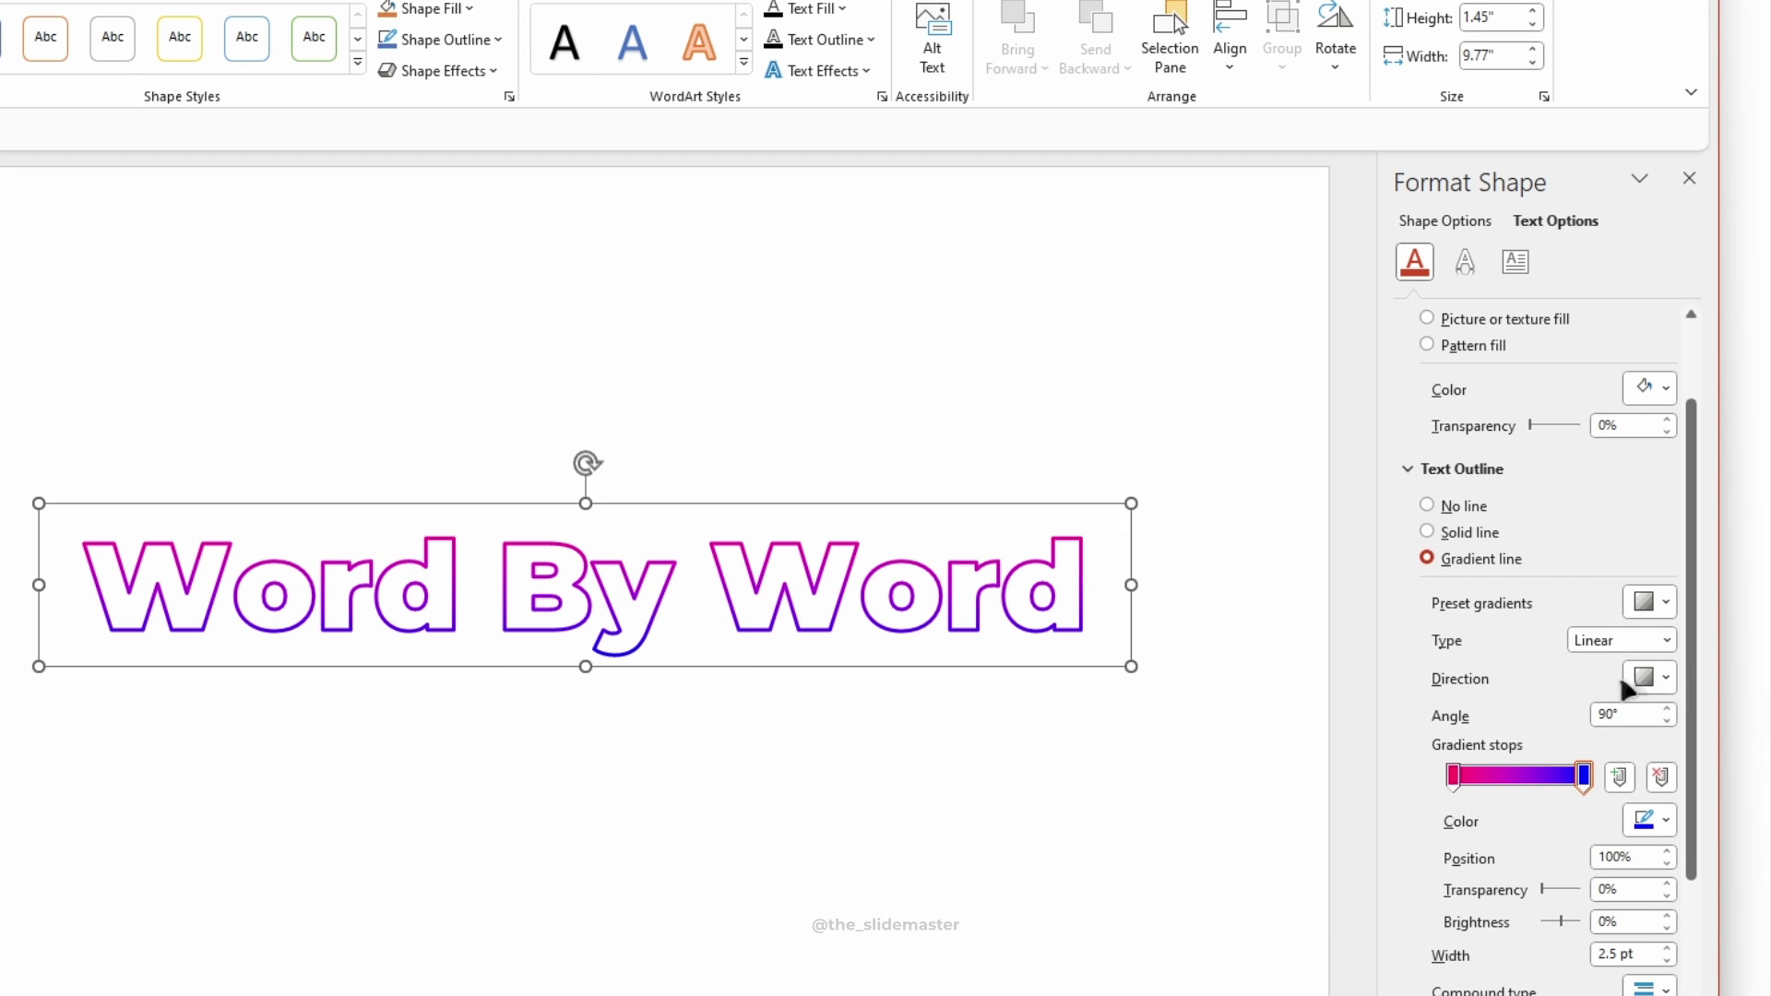
left_click(1663, 679)
left_click(1517, 775)
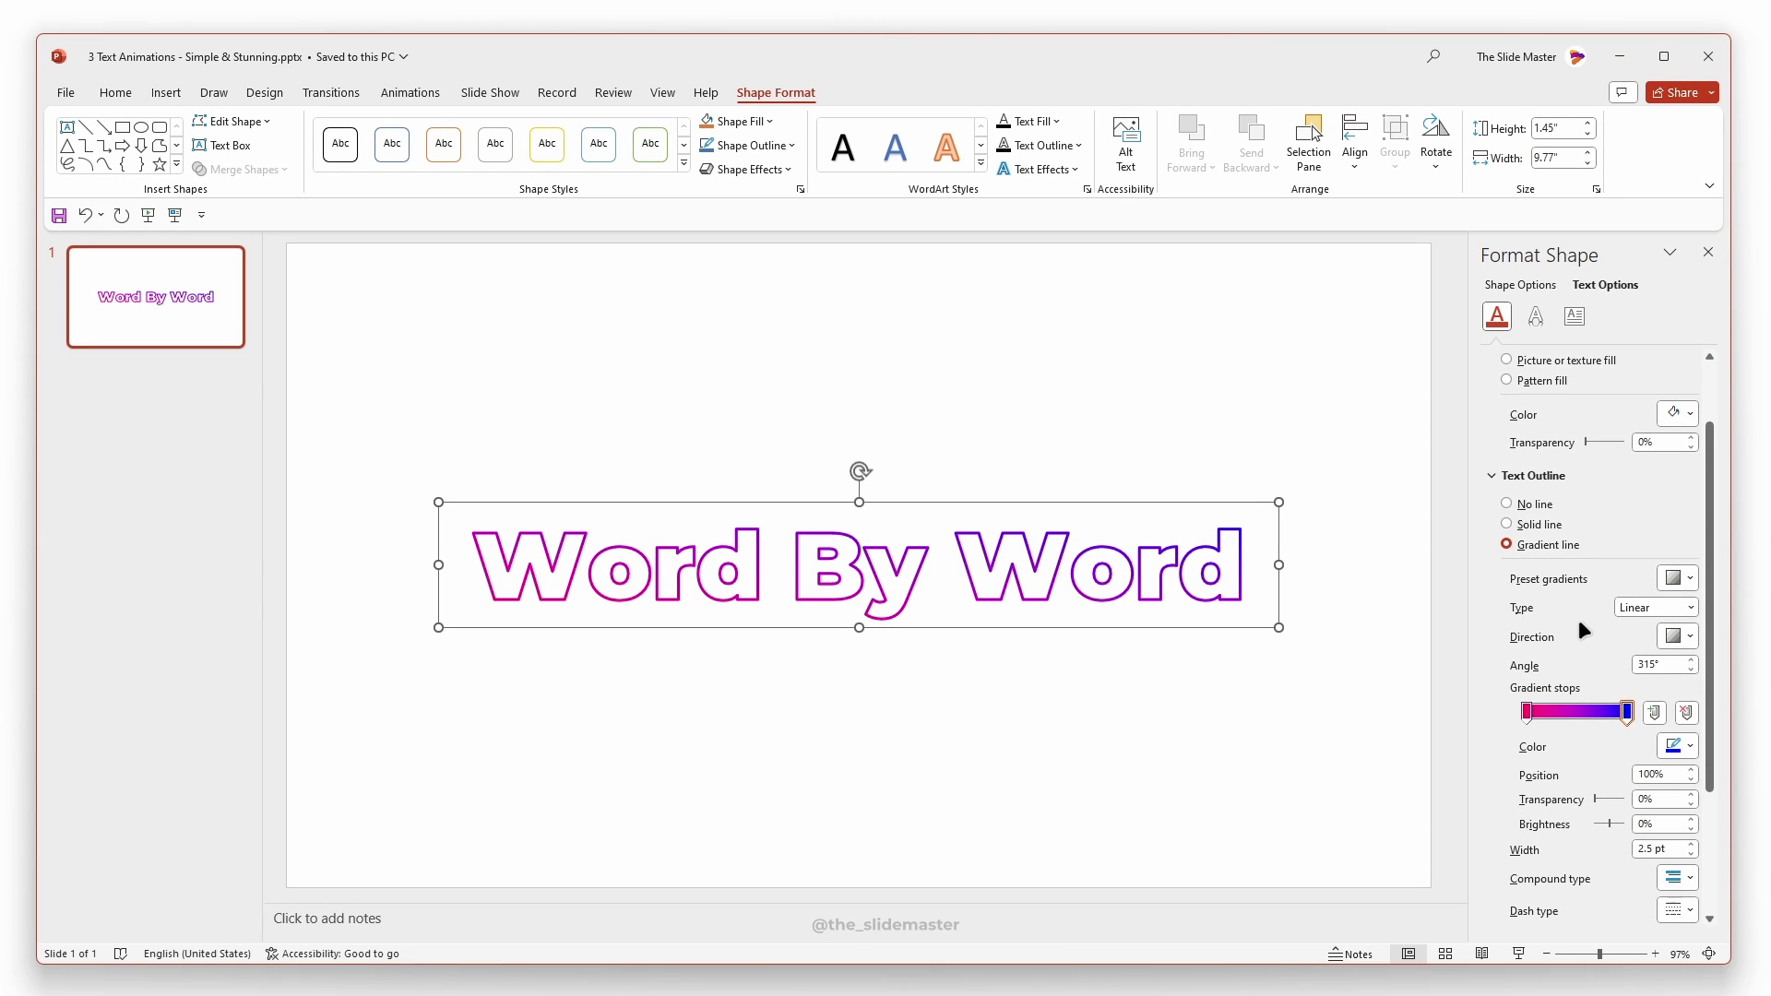
scroll(1579, 620, "up", 2)
Step: Give the text a blue 5 pt glow at 89% transparency, then deselect the box
left_click(1531, 317)
left_click(1518, 410)
left_click(1684, 458)
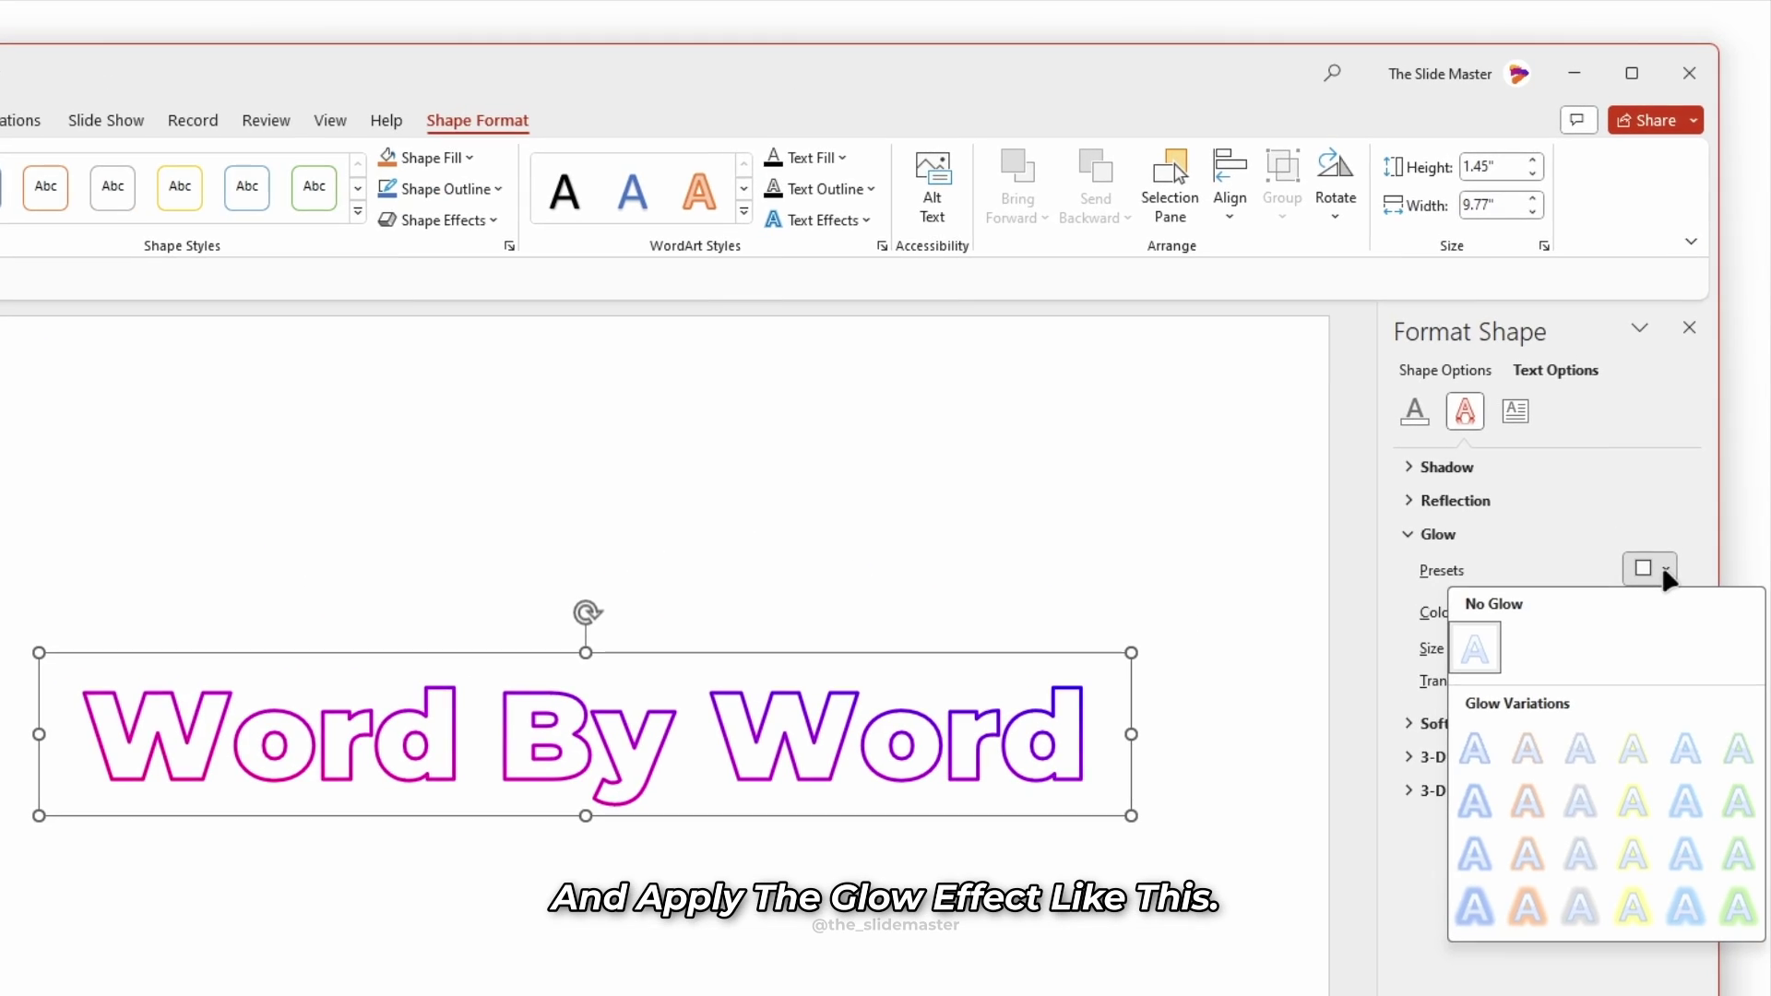
left_click(1585, 600)
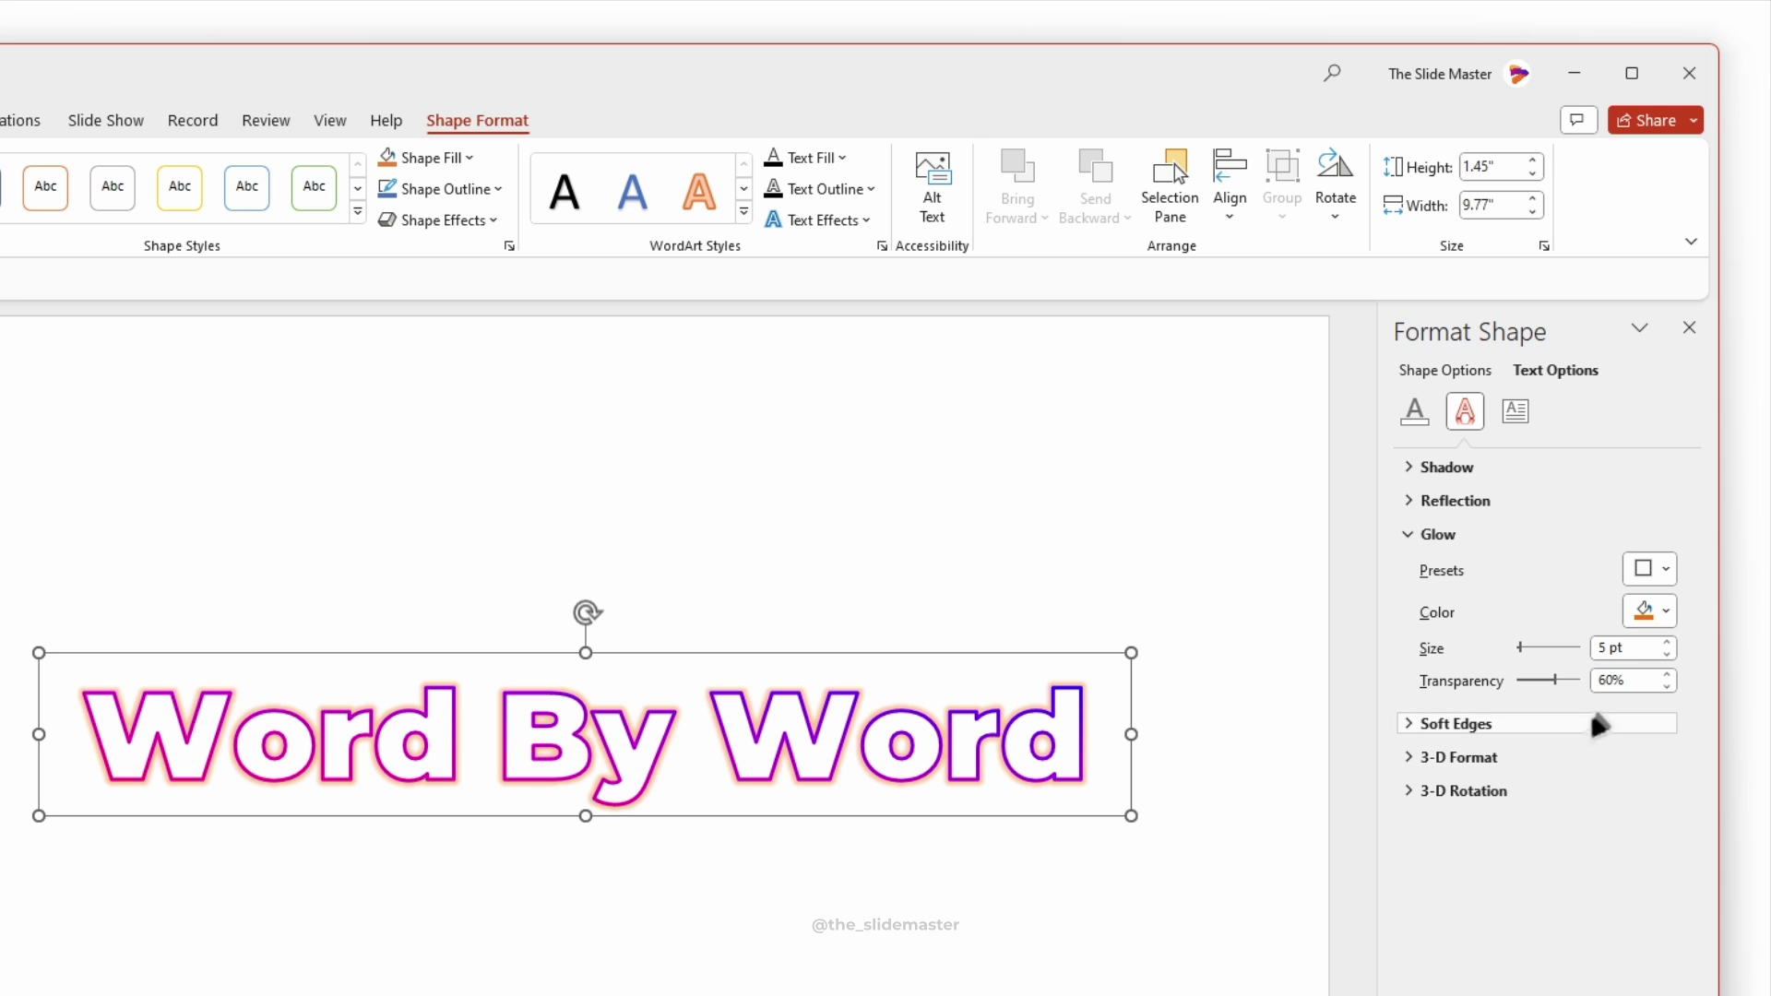
left_click(1660, 608)
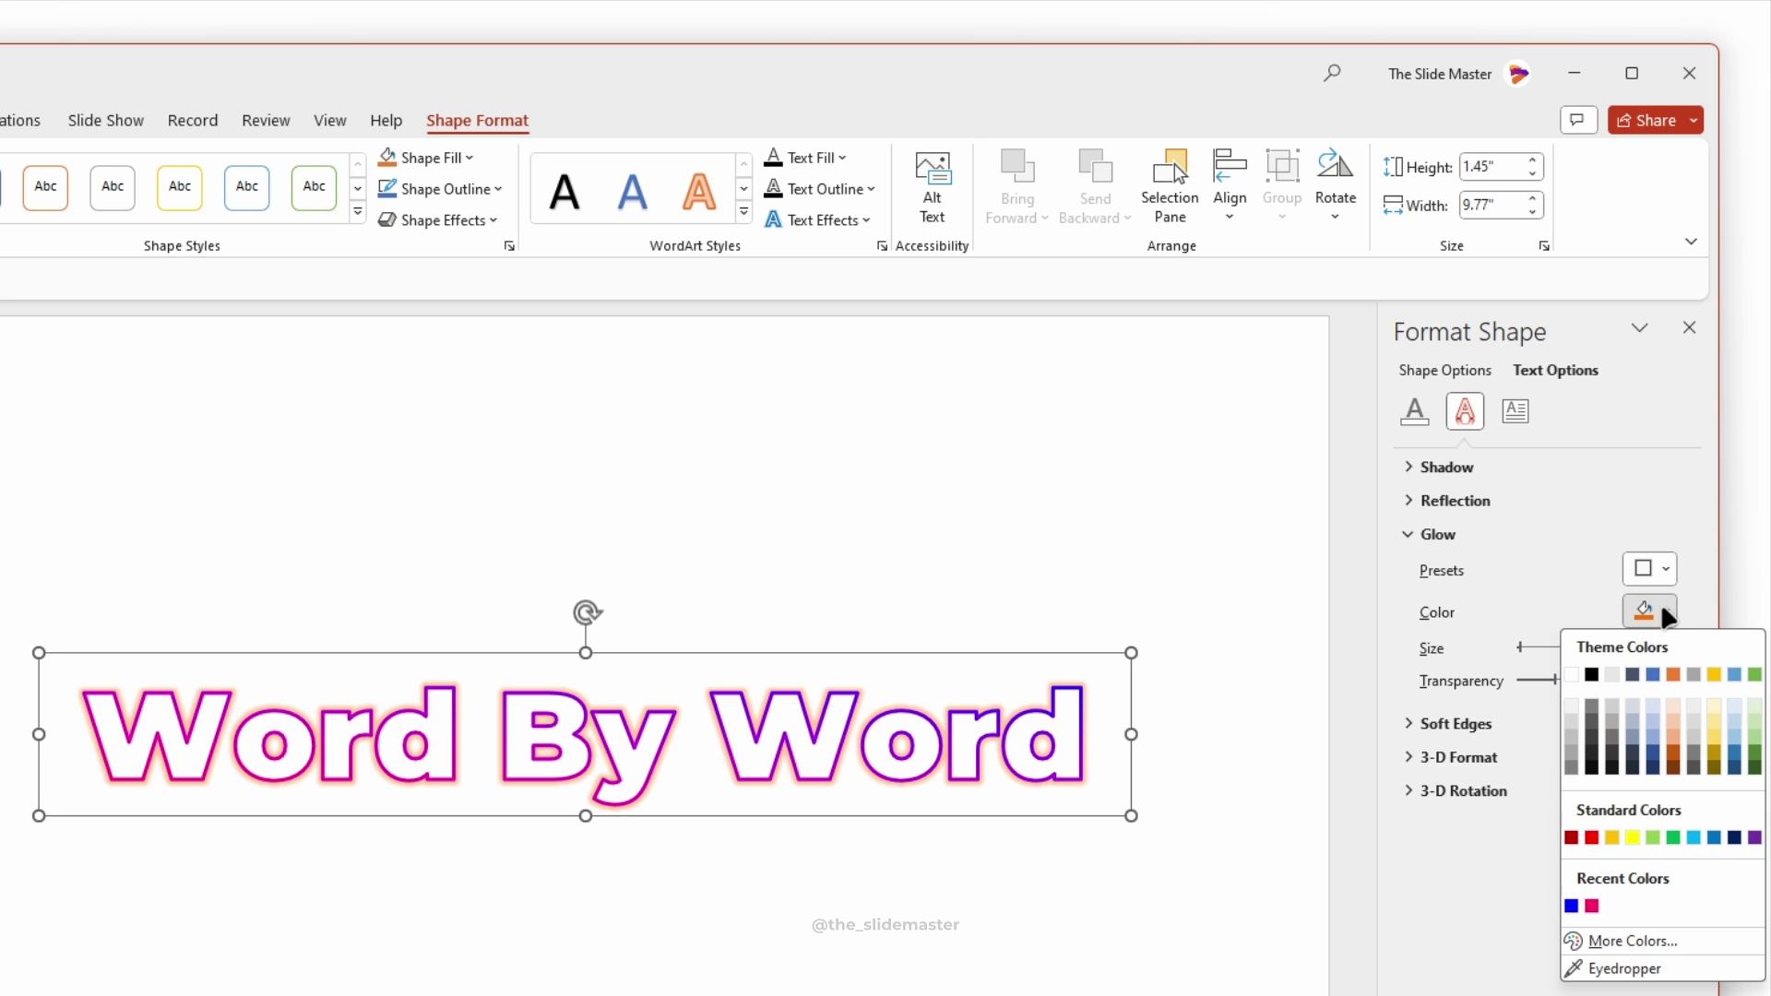
left_click(1571, 906)
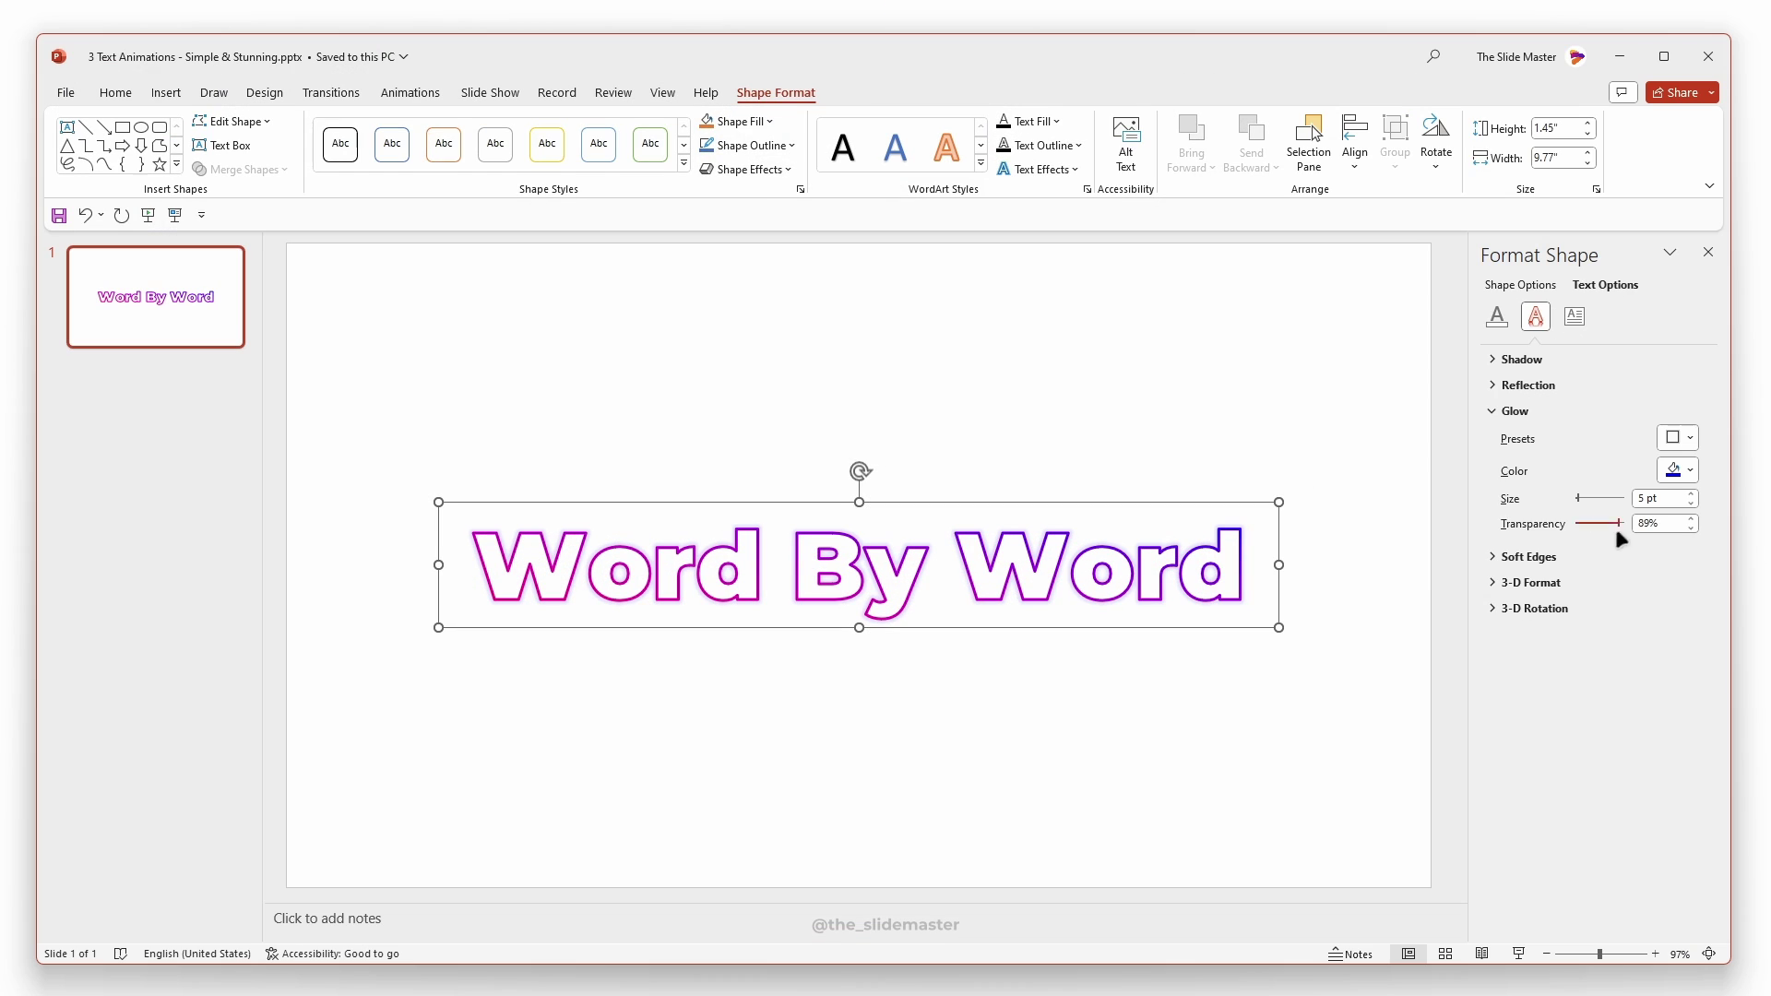
left_click(1346, 545)
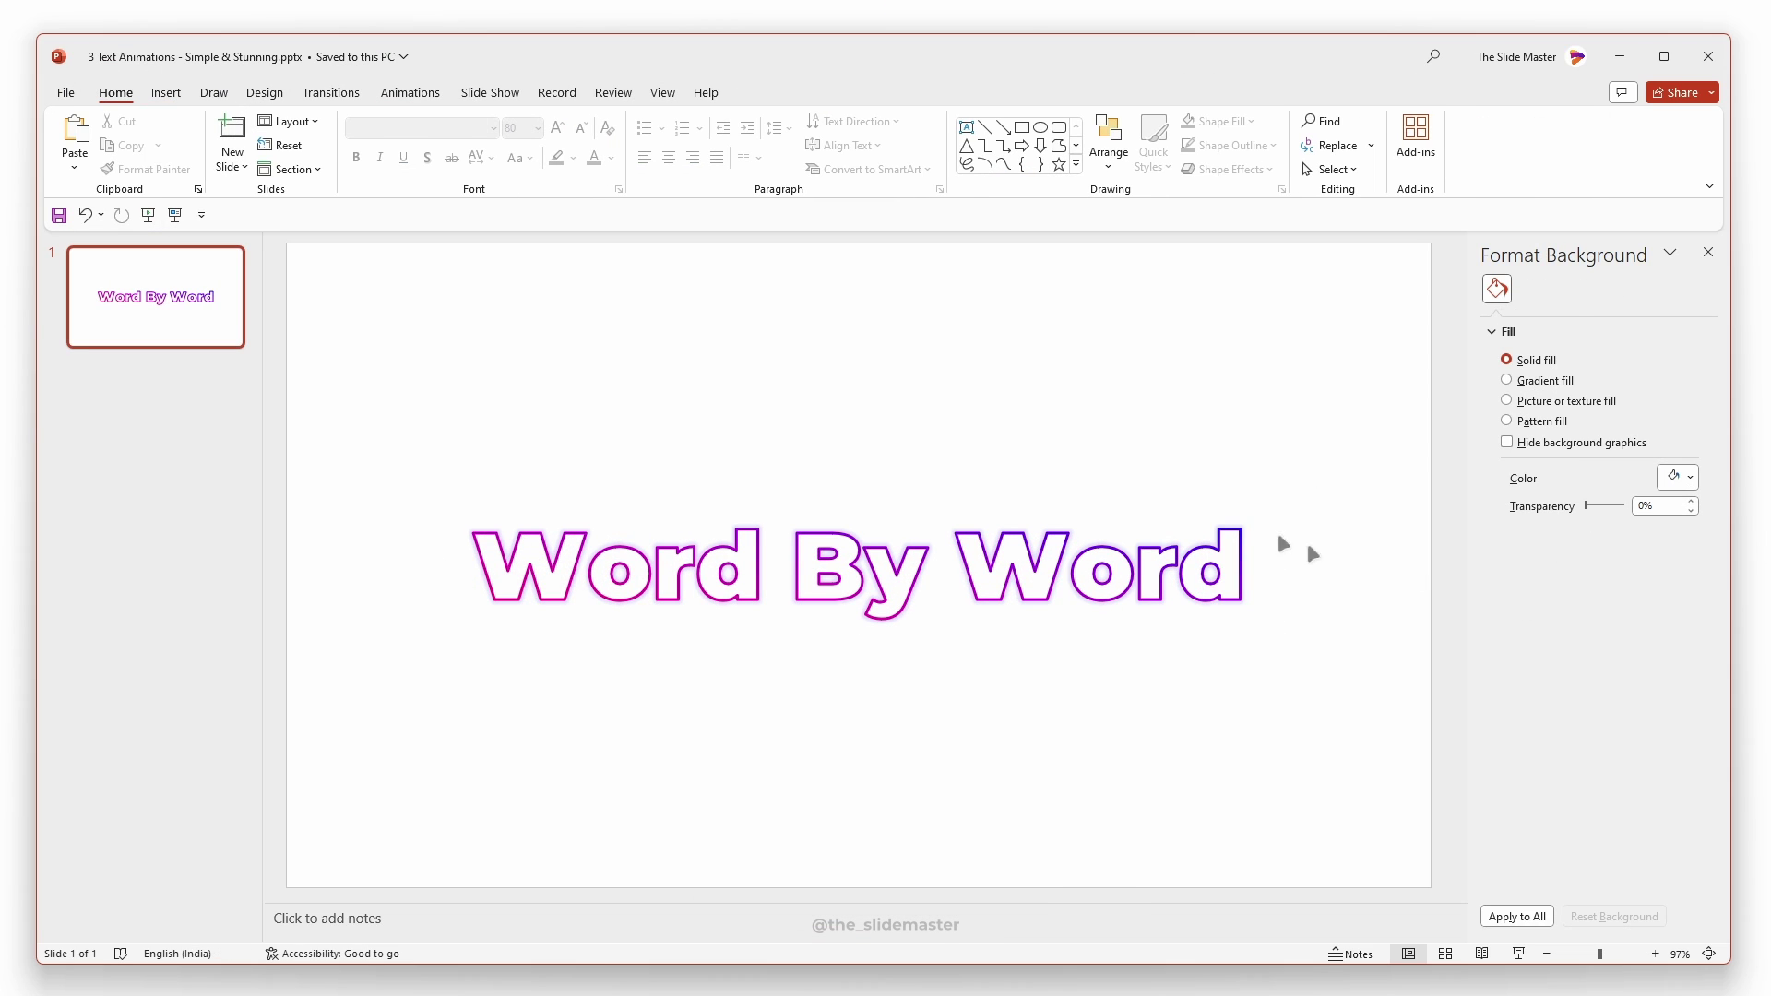
Step: Apply the Zoom entrance animation to the Word By Word text
left_click(913, 503)
left_click(409, 93)
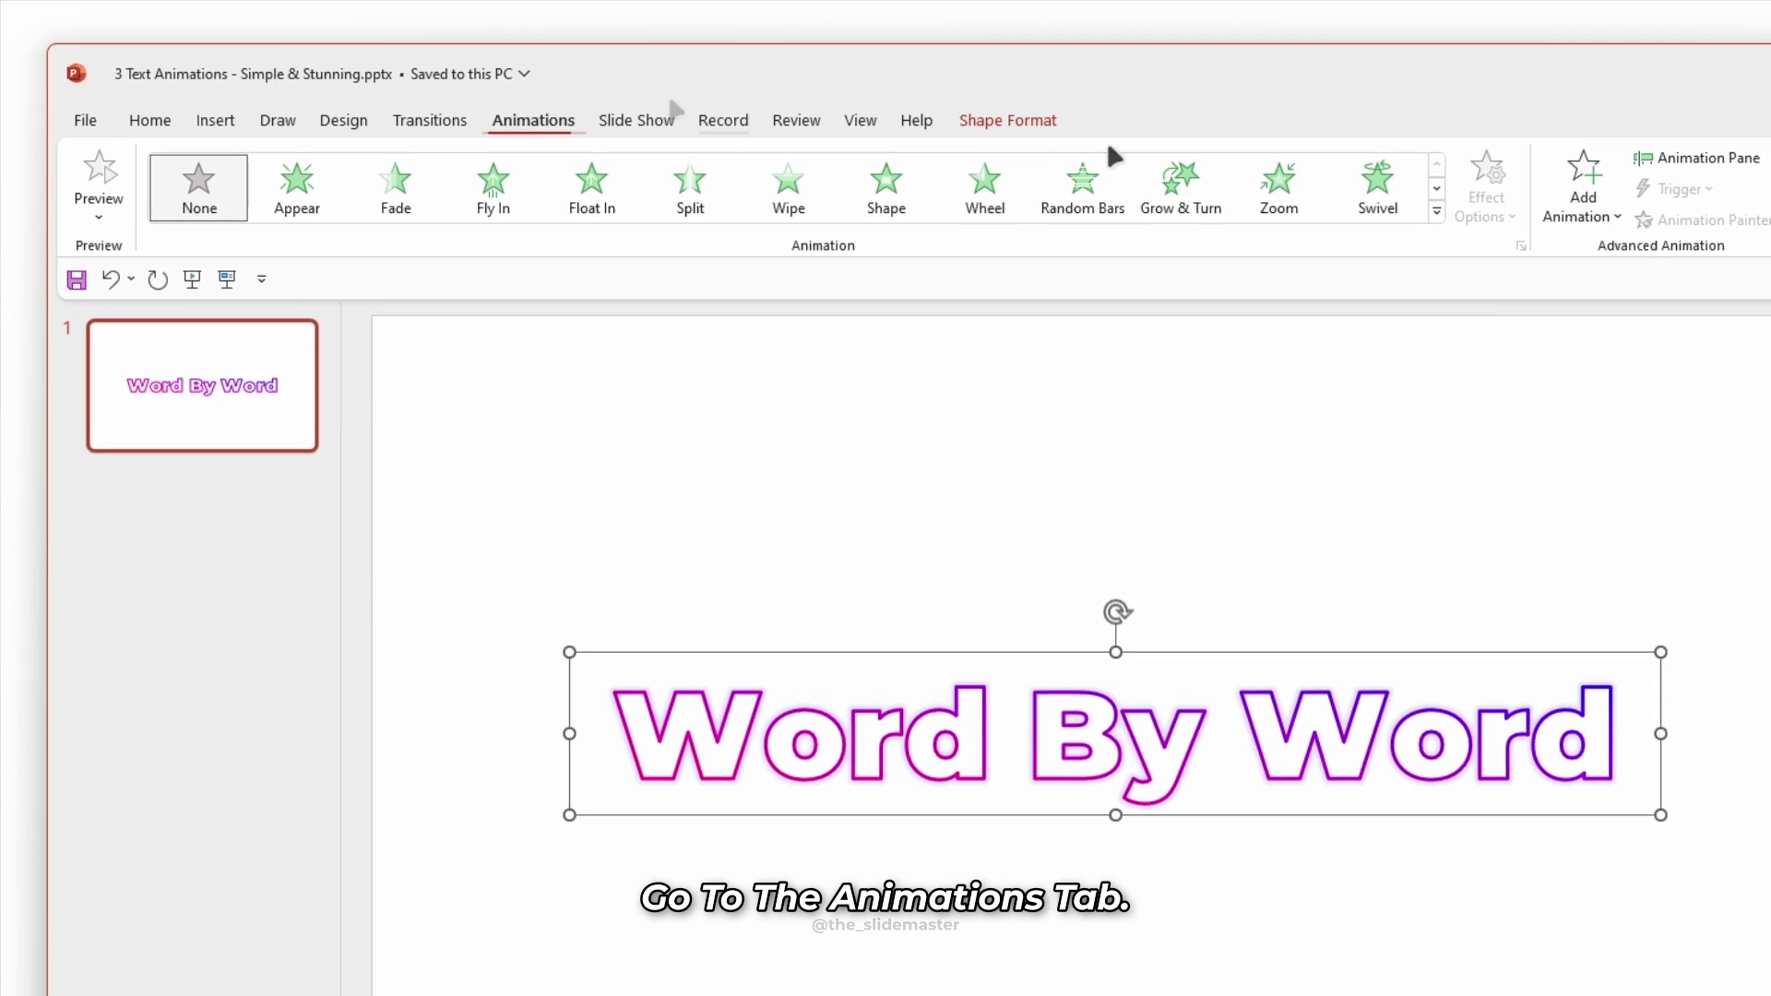
left_click(1102, 161)
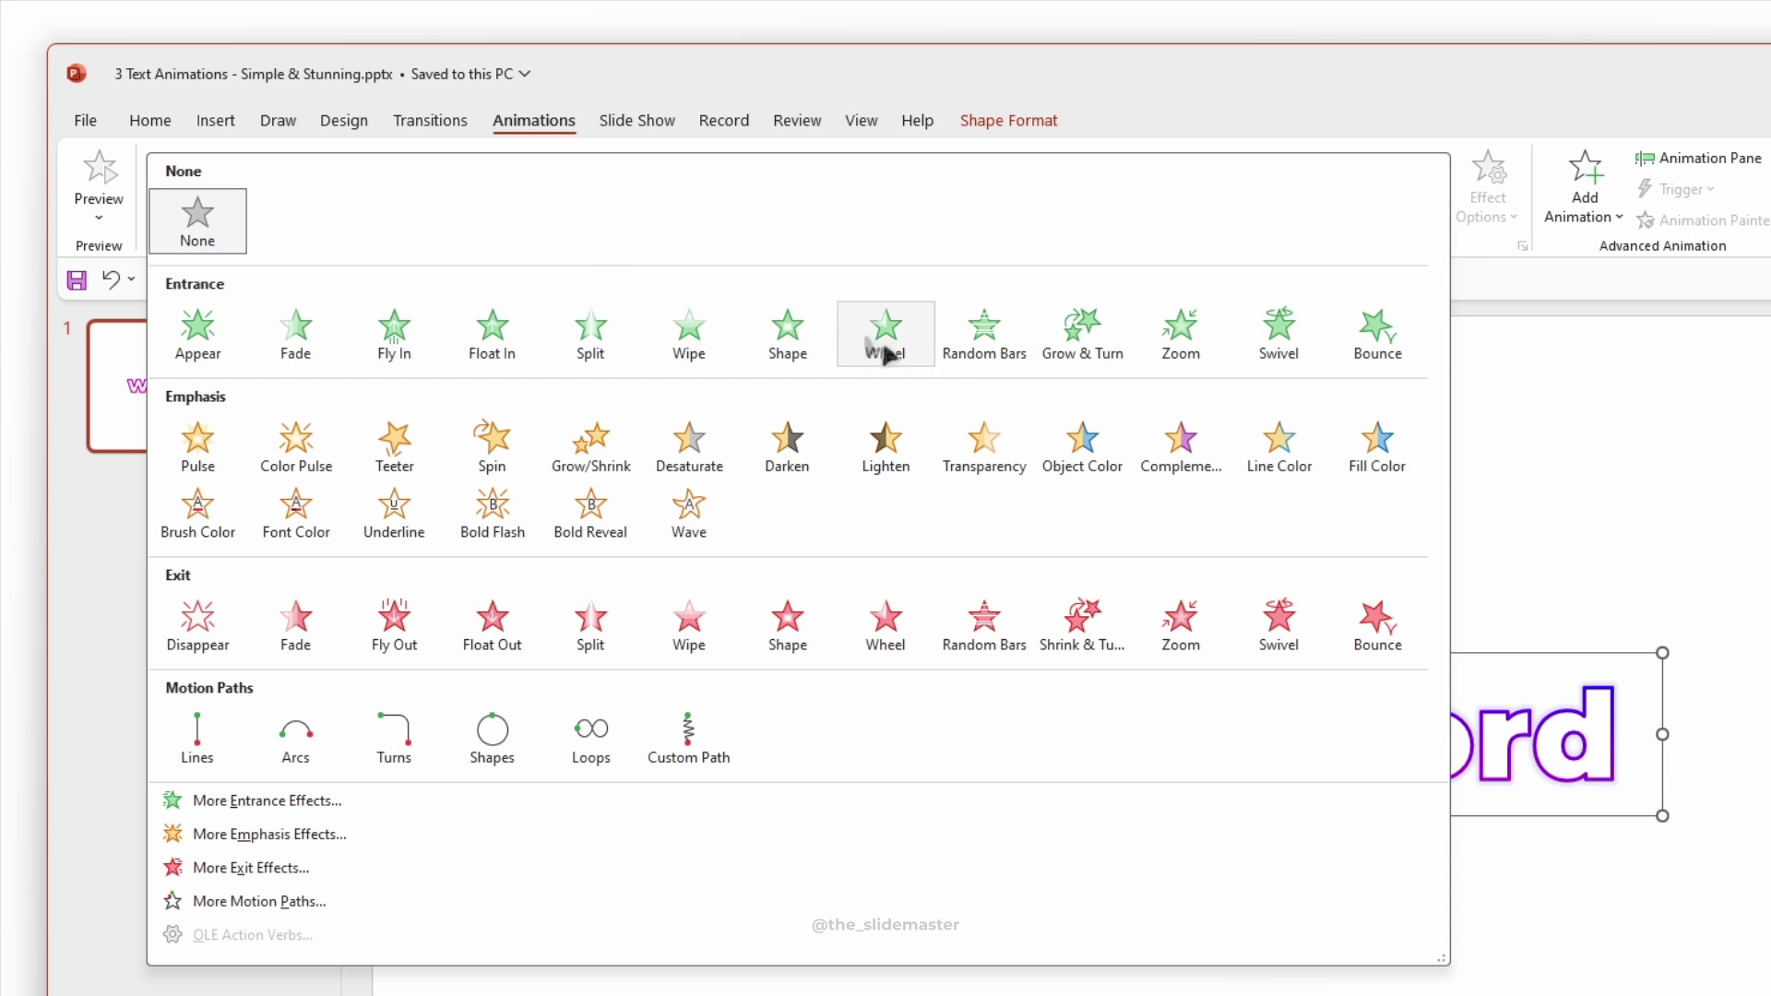
left_click(1181, 326)
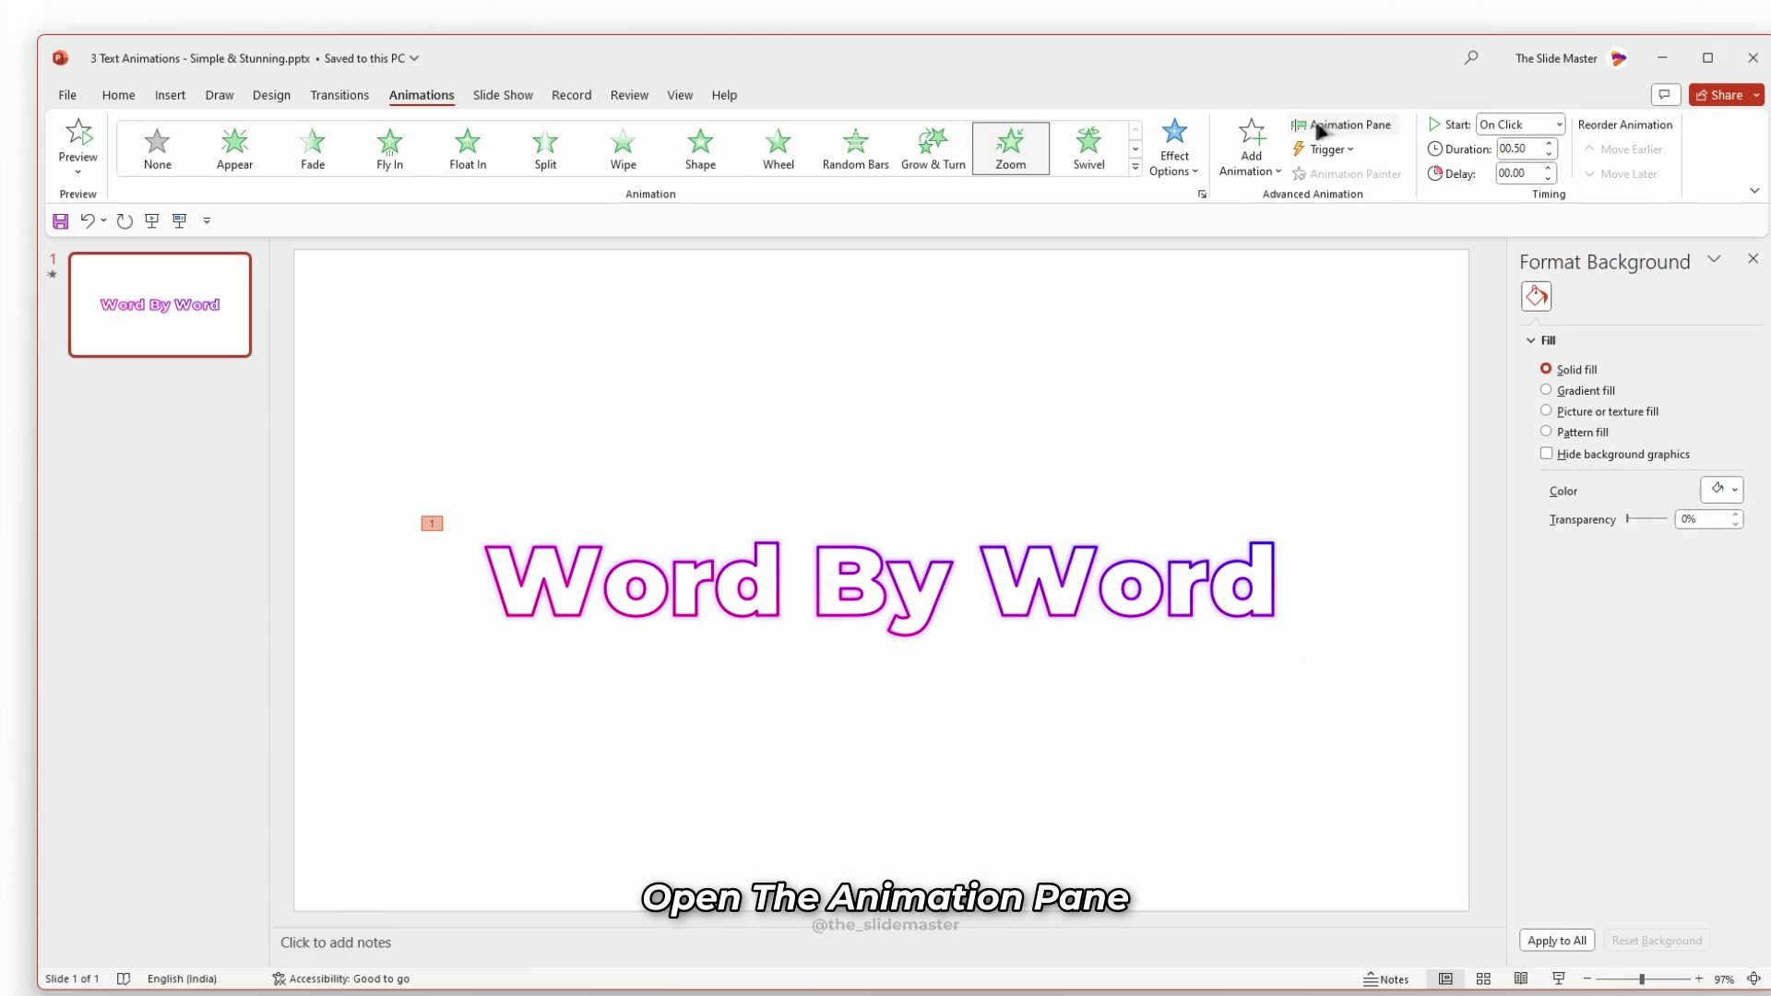
Step: Set the Zoom to start With Previous in the Animation Pane, keeping 0.50 s duration
left_click(1701, 158)
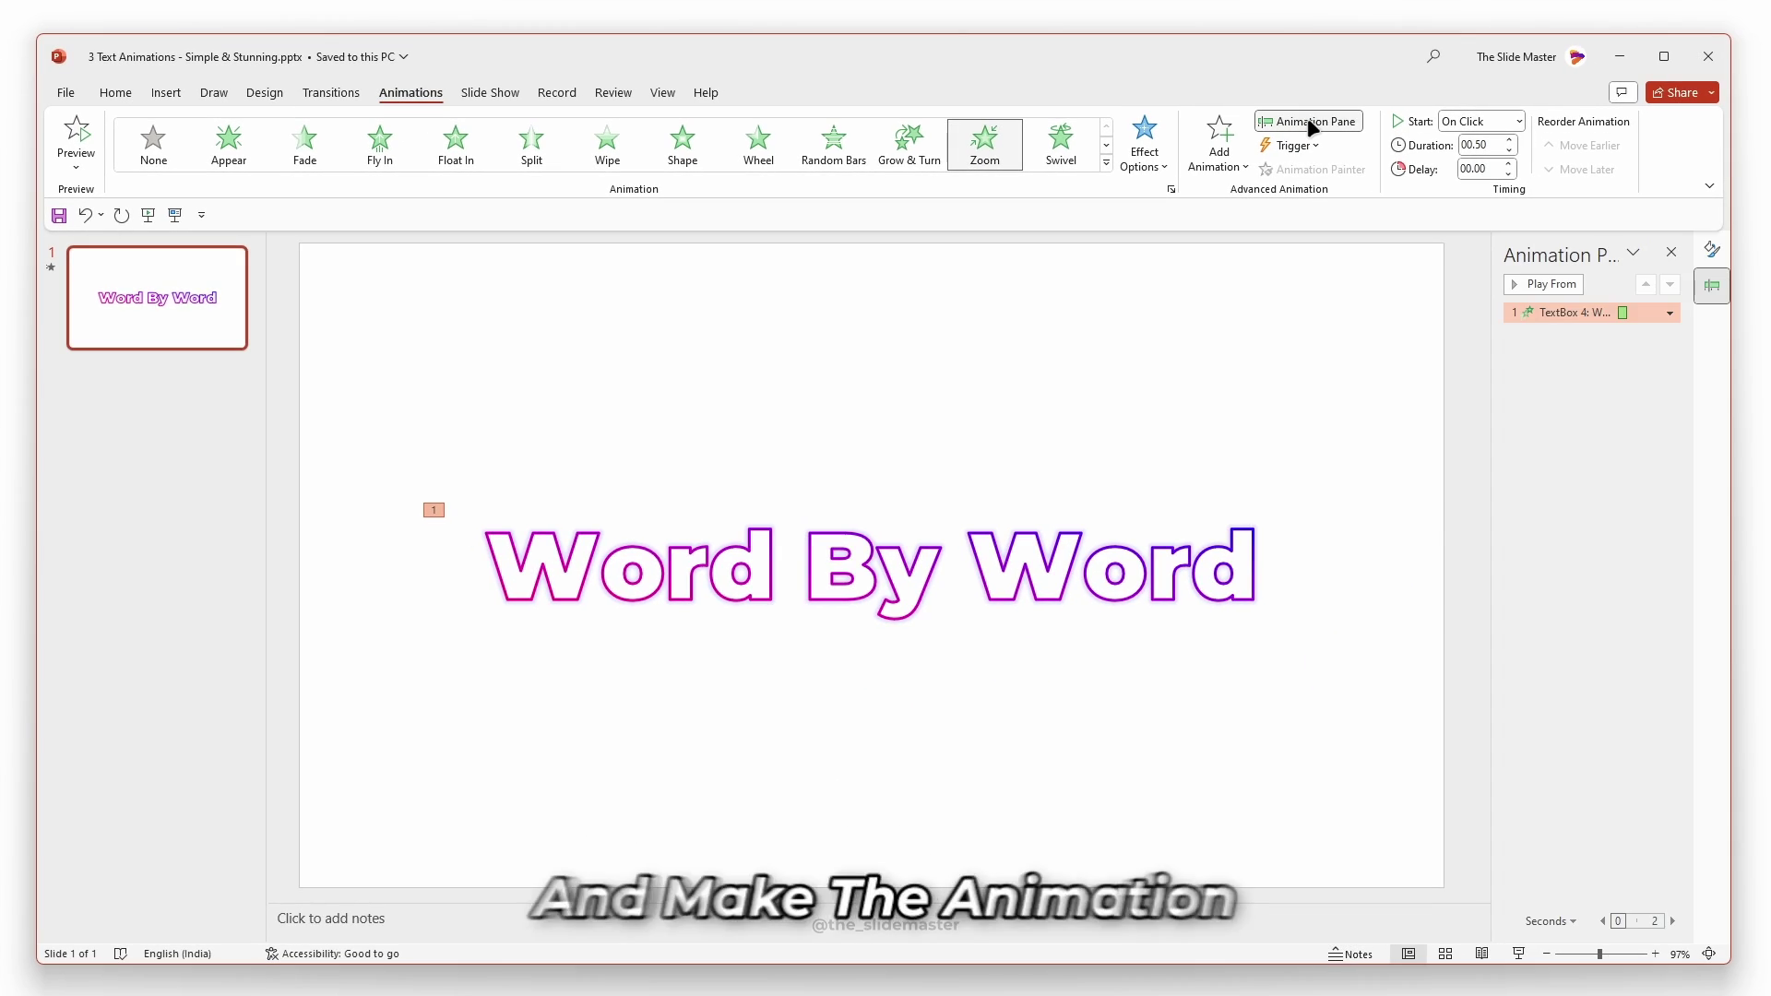
left_click(1671, 313)
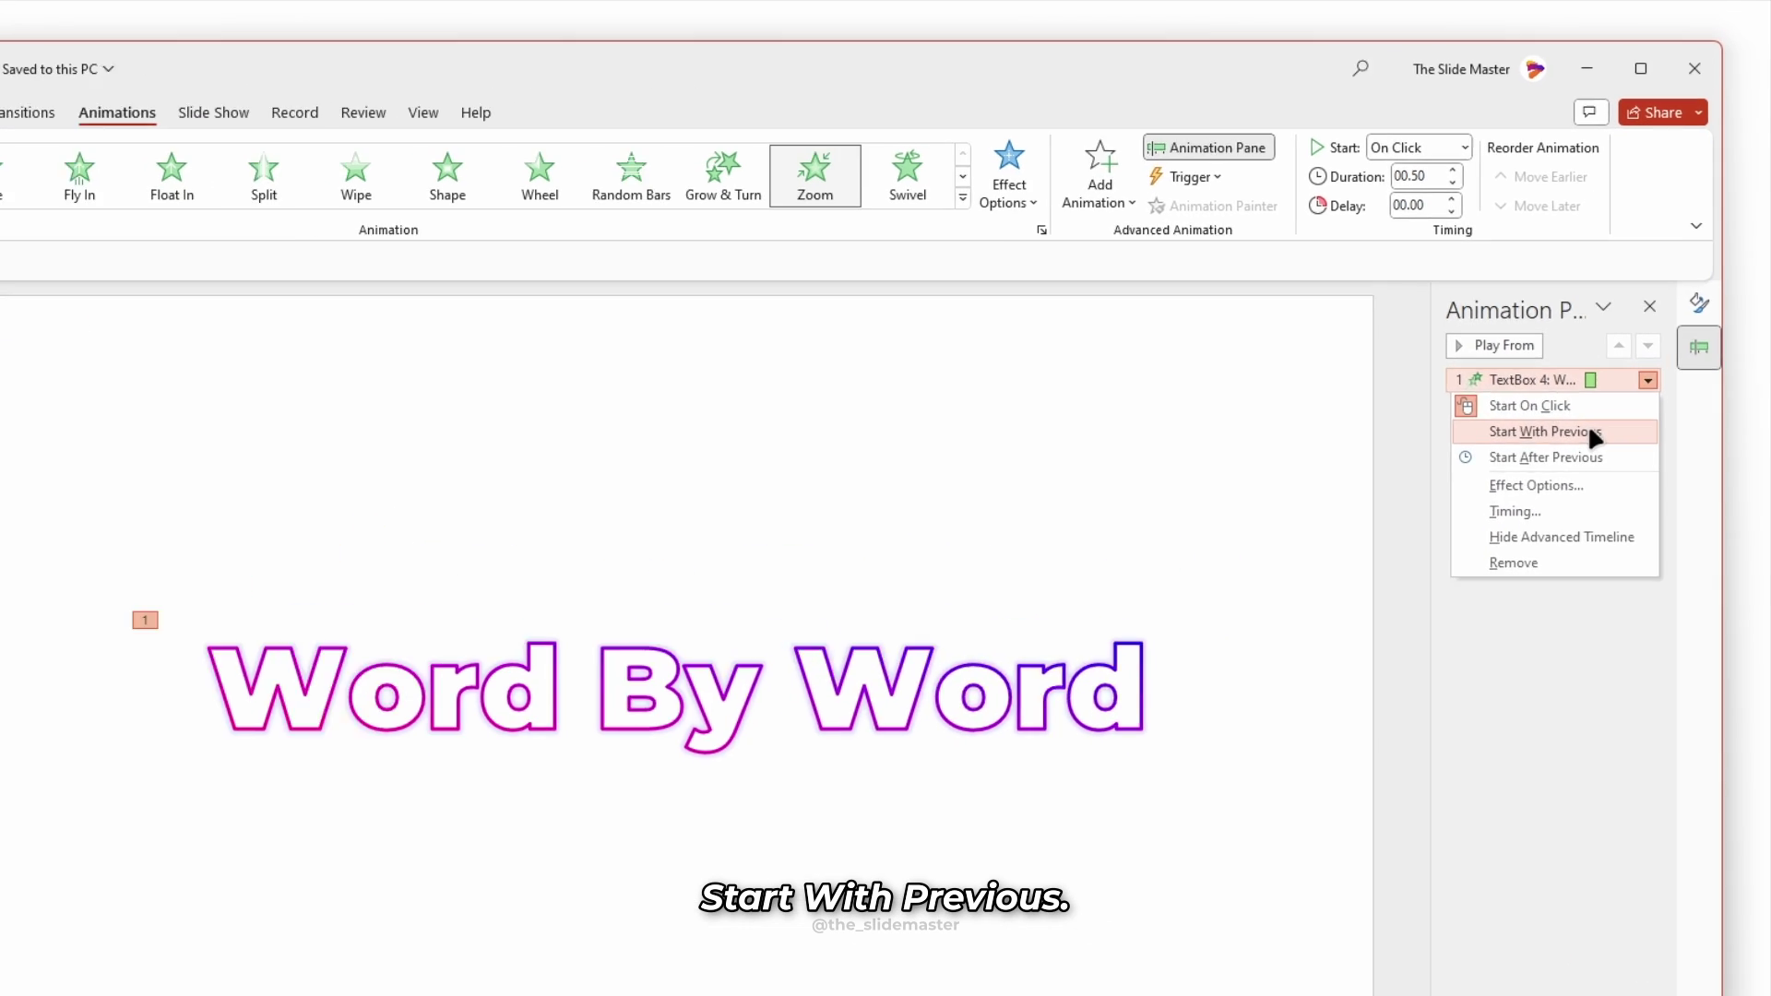
left_click(1546, 432)
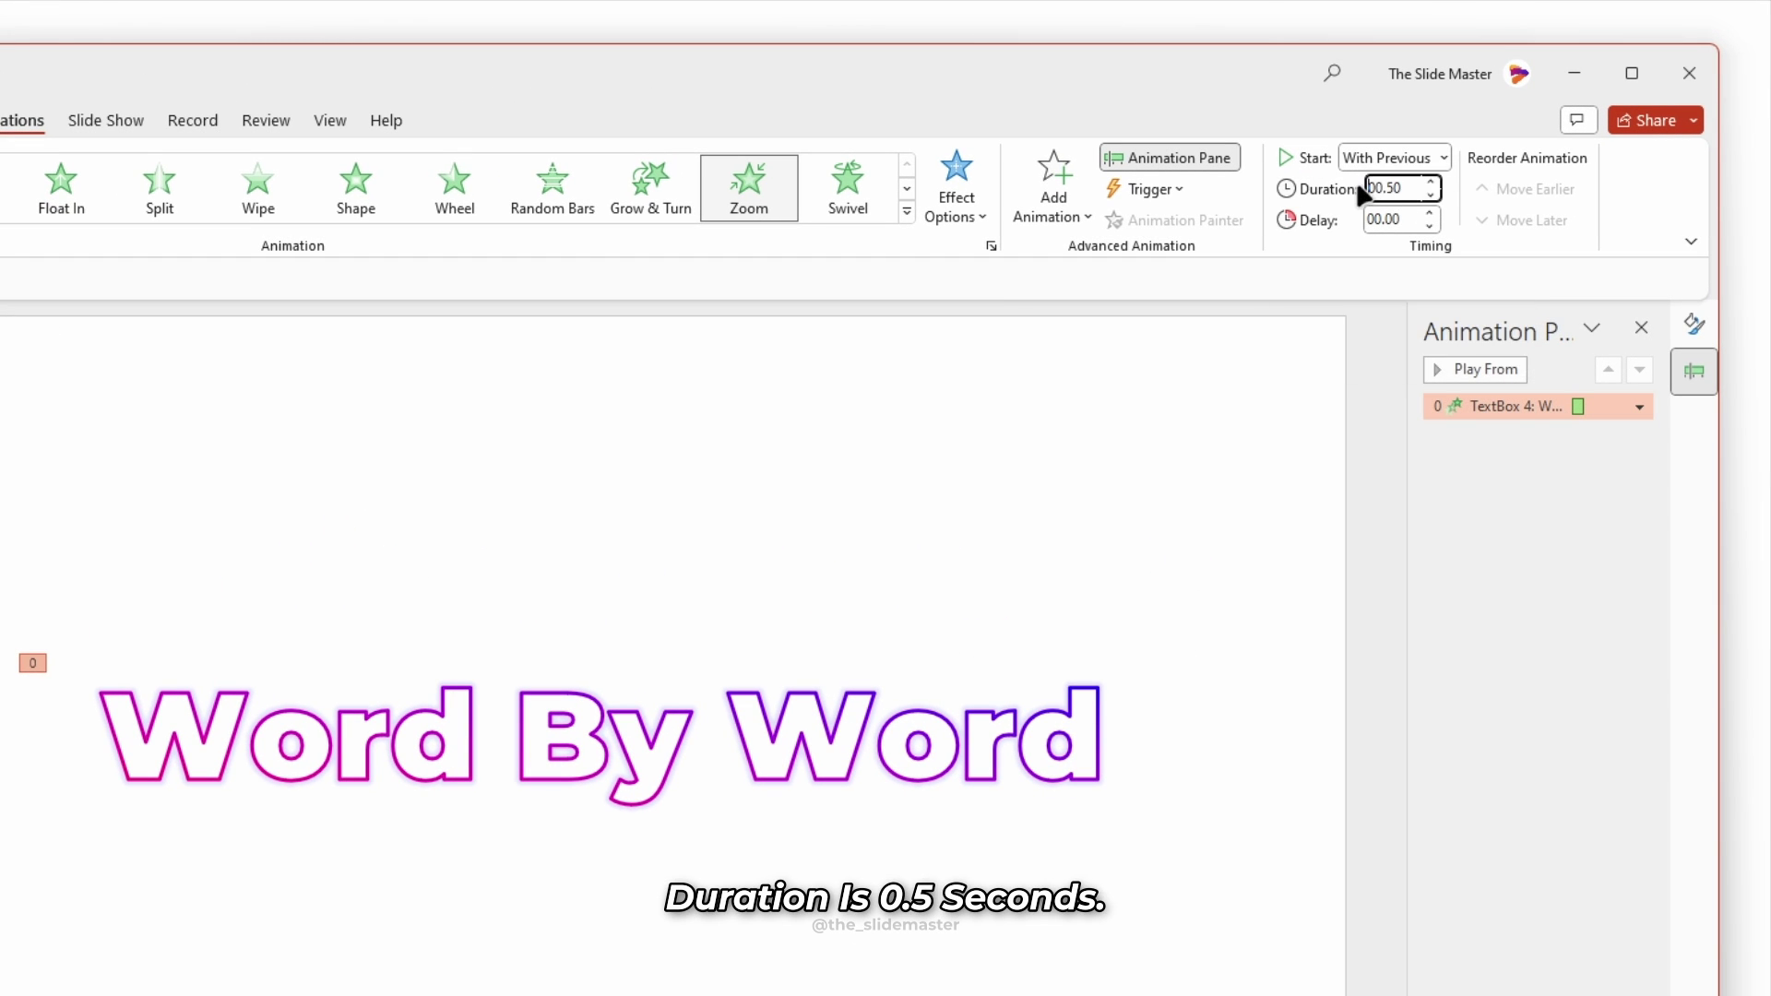
left_click(1637, 407)
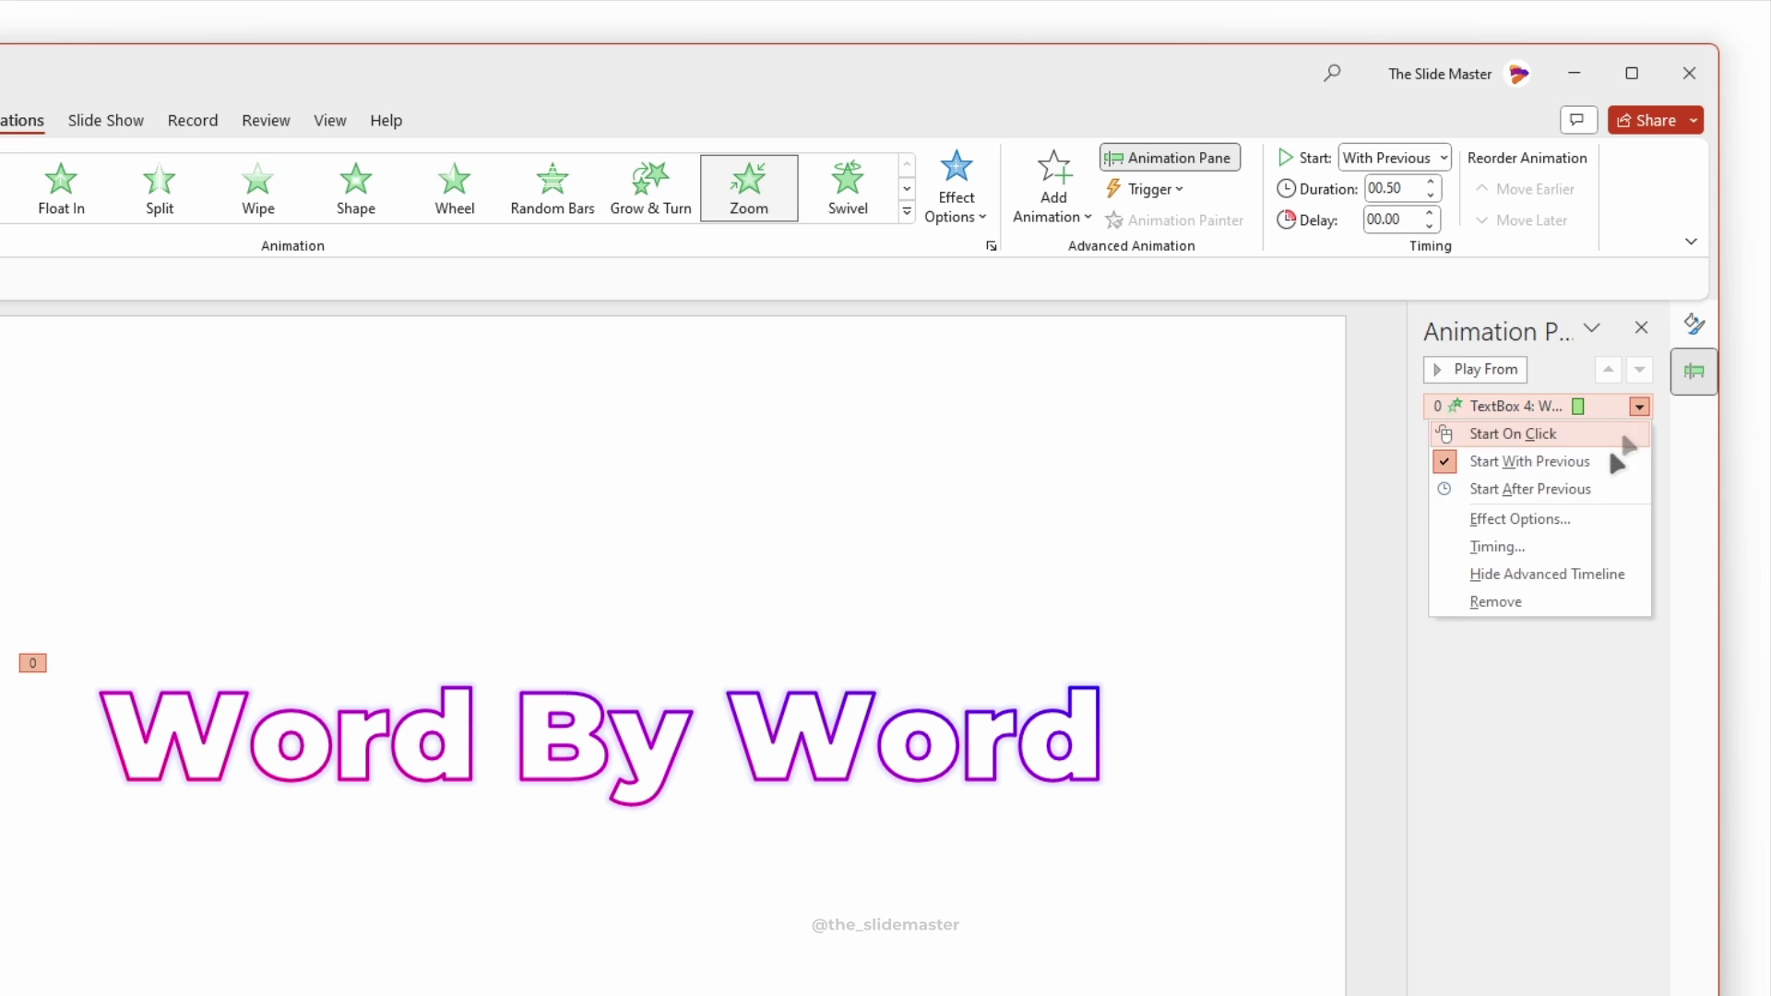
Step: In Zoom Effect Options, animate text By word with a 50% delay between words
left_click(1568, 515)
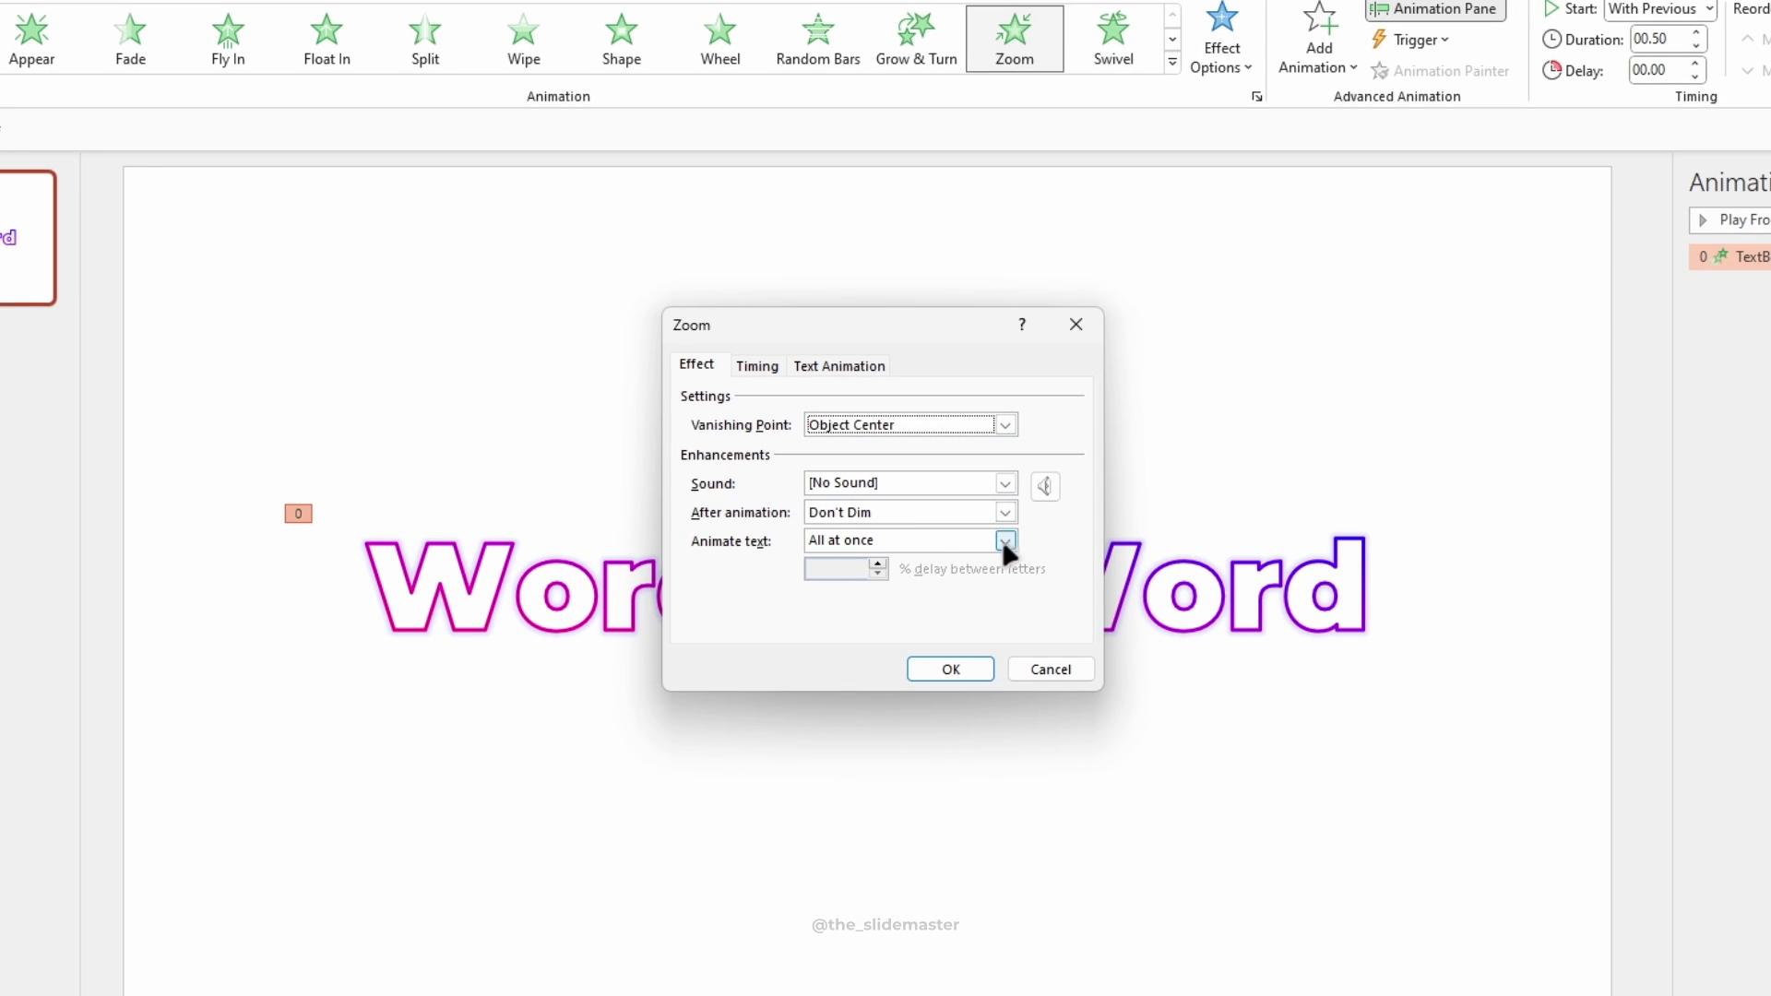
left_click(1005, 542)
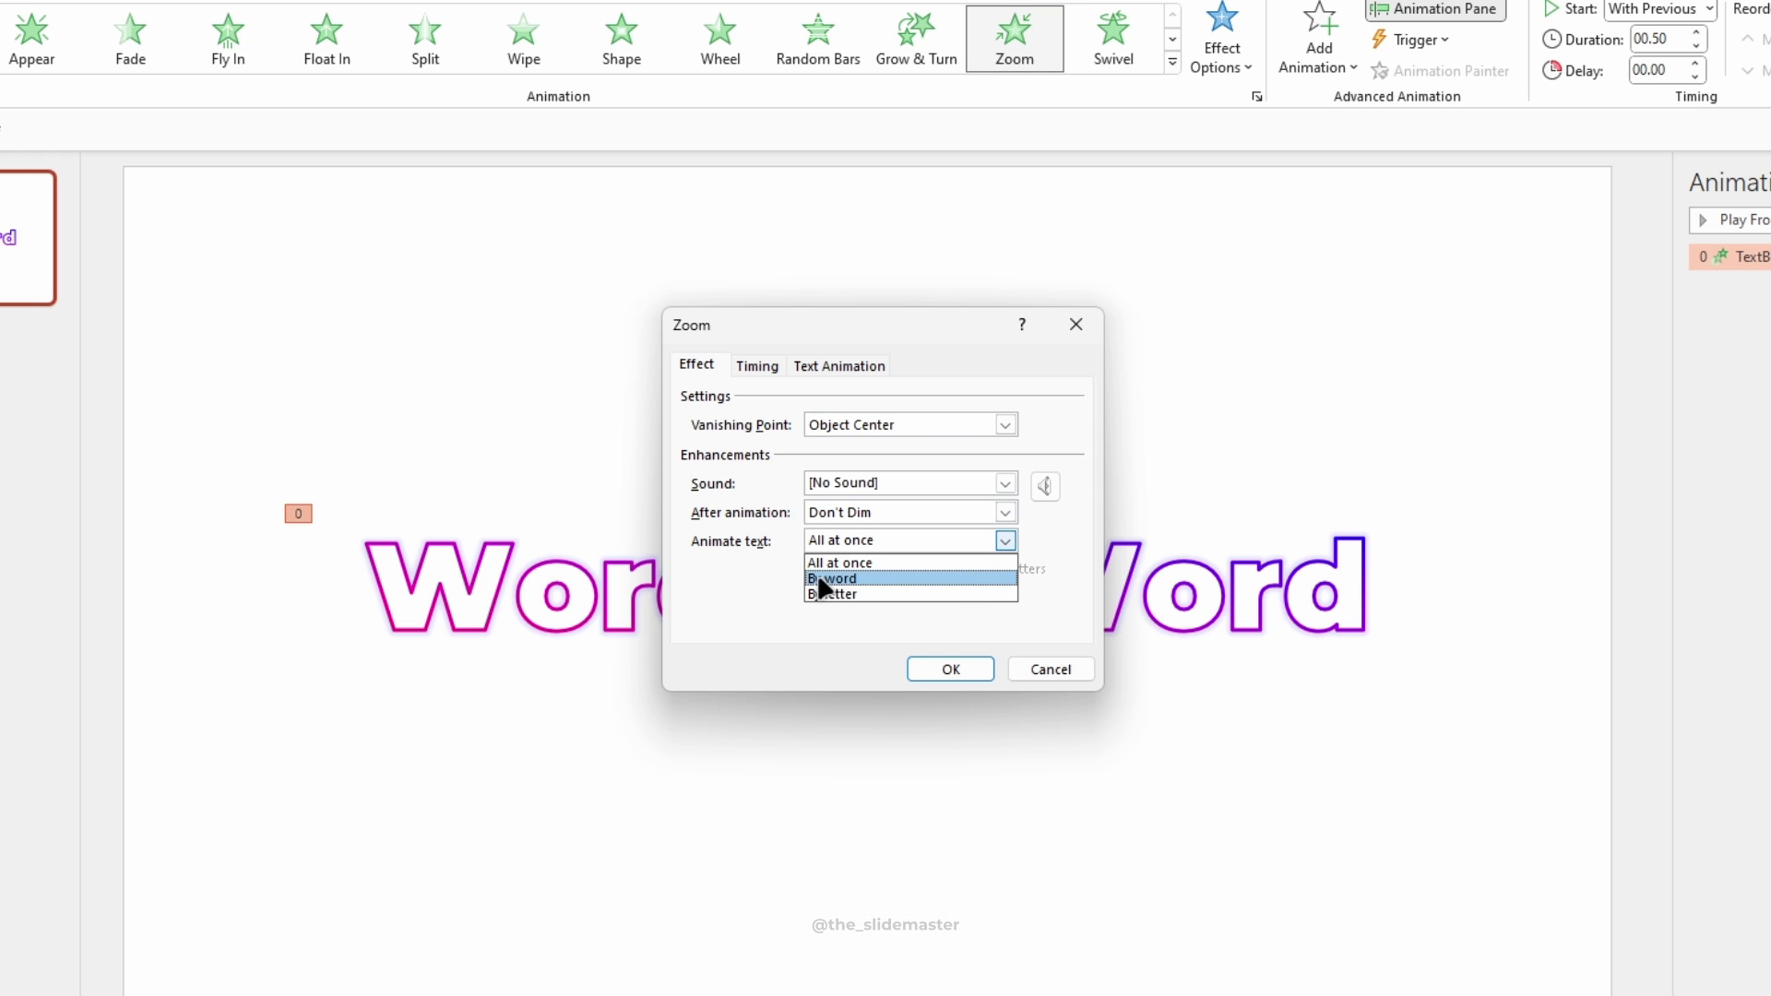
left_click(870, 580)
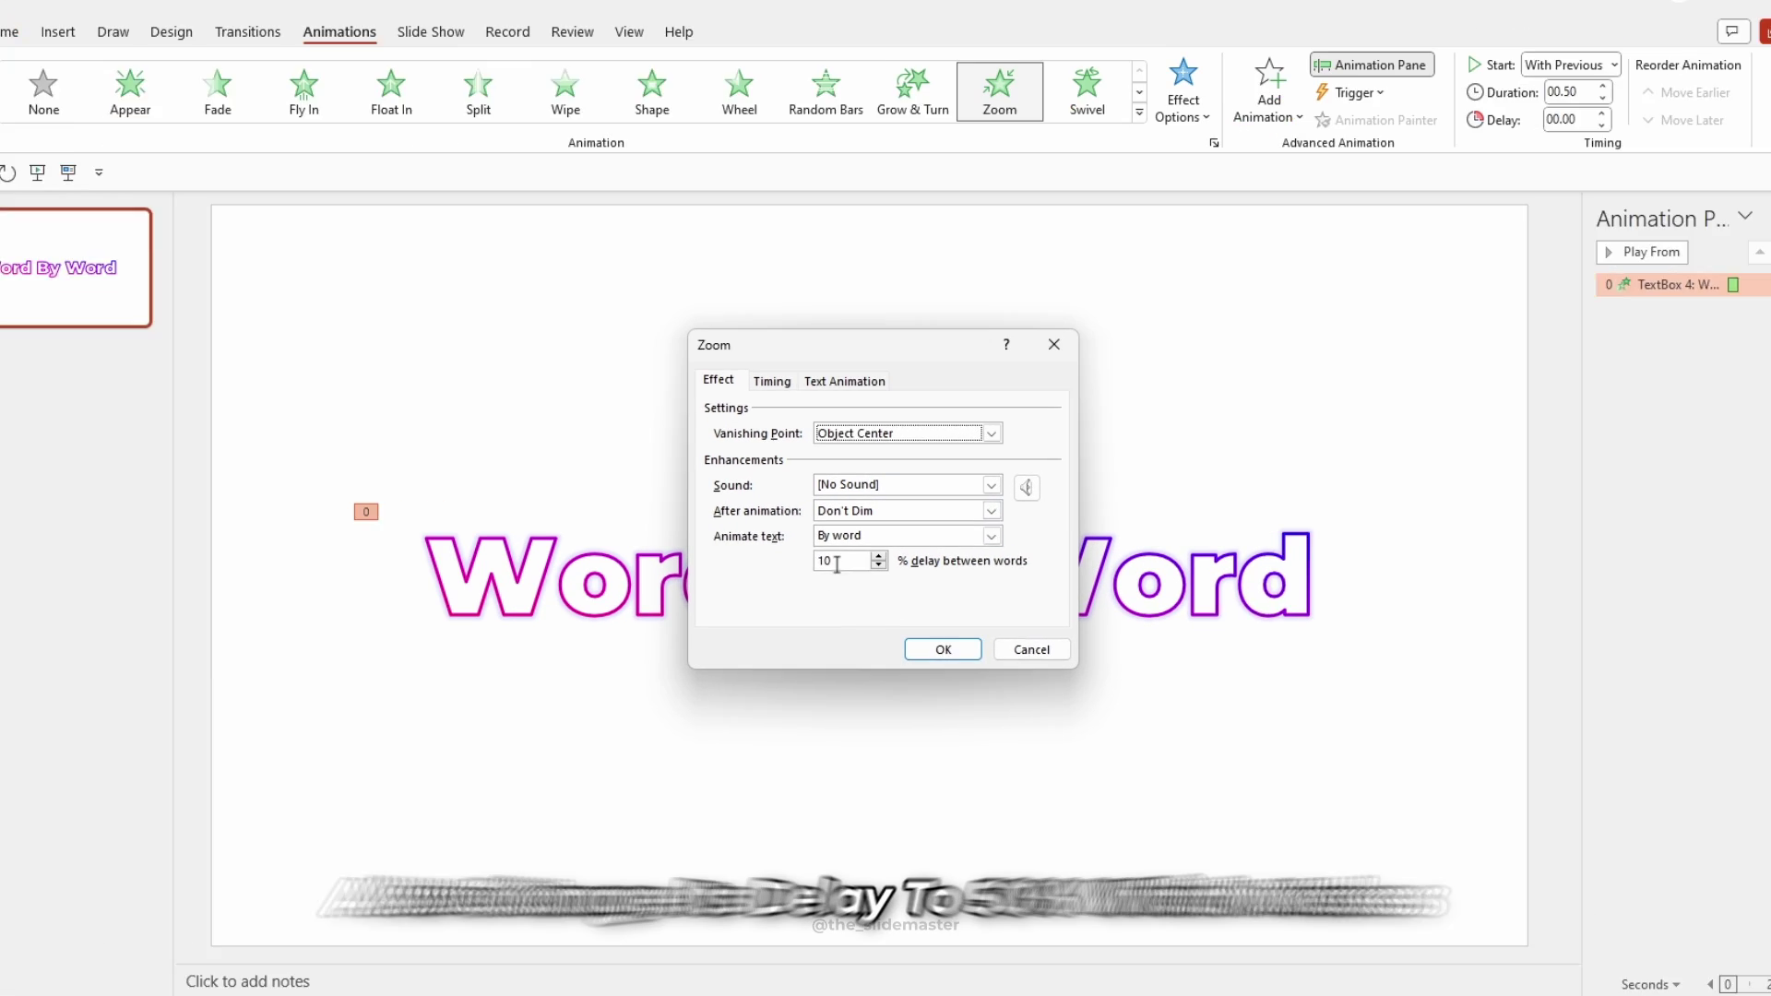
left_click_drag(841, 552, 814, 553)
type("50")
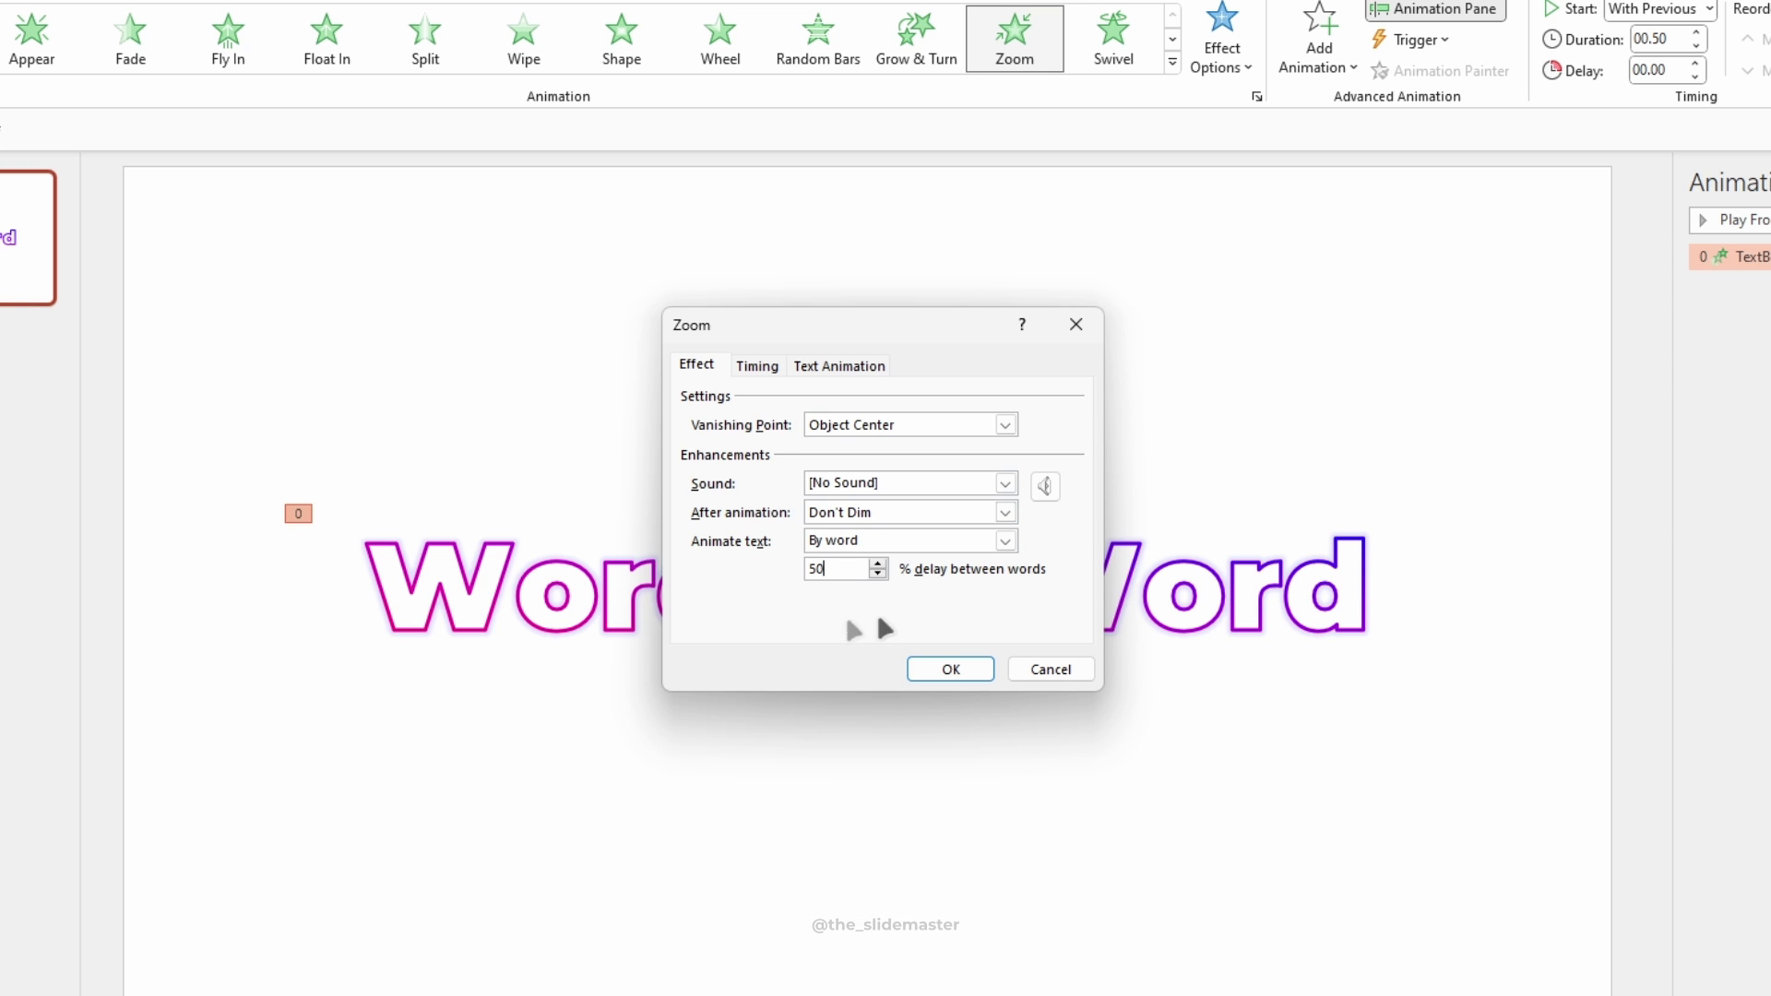
left_click(940, 669)
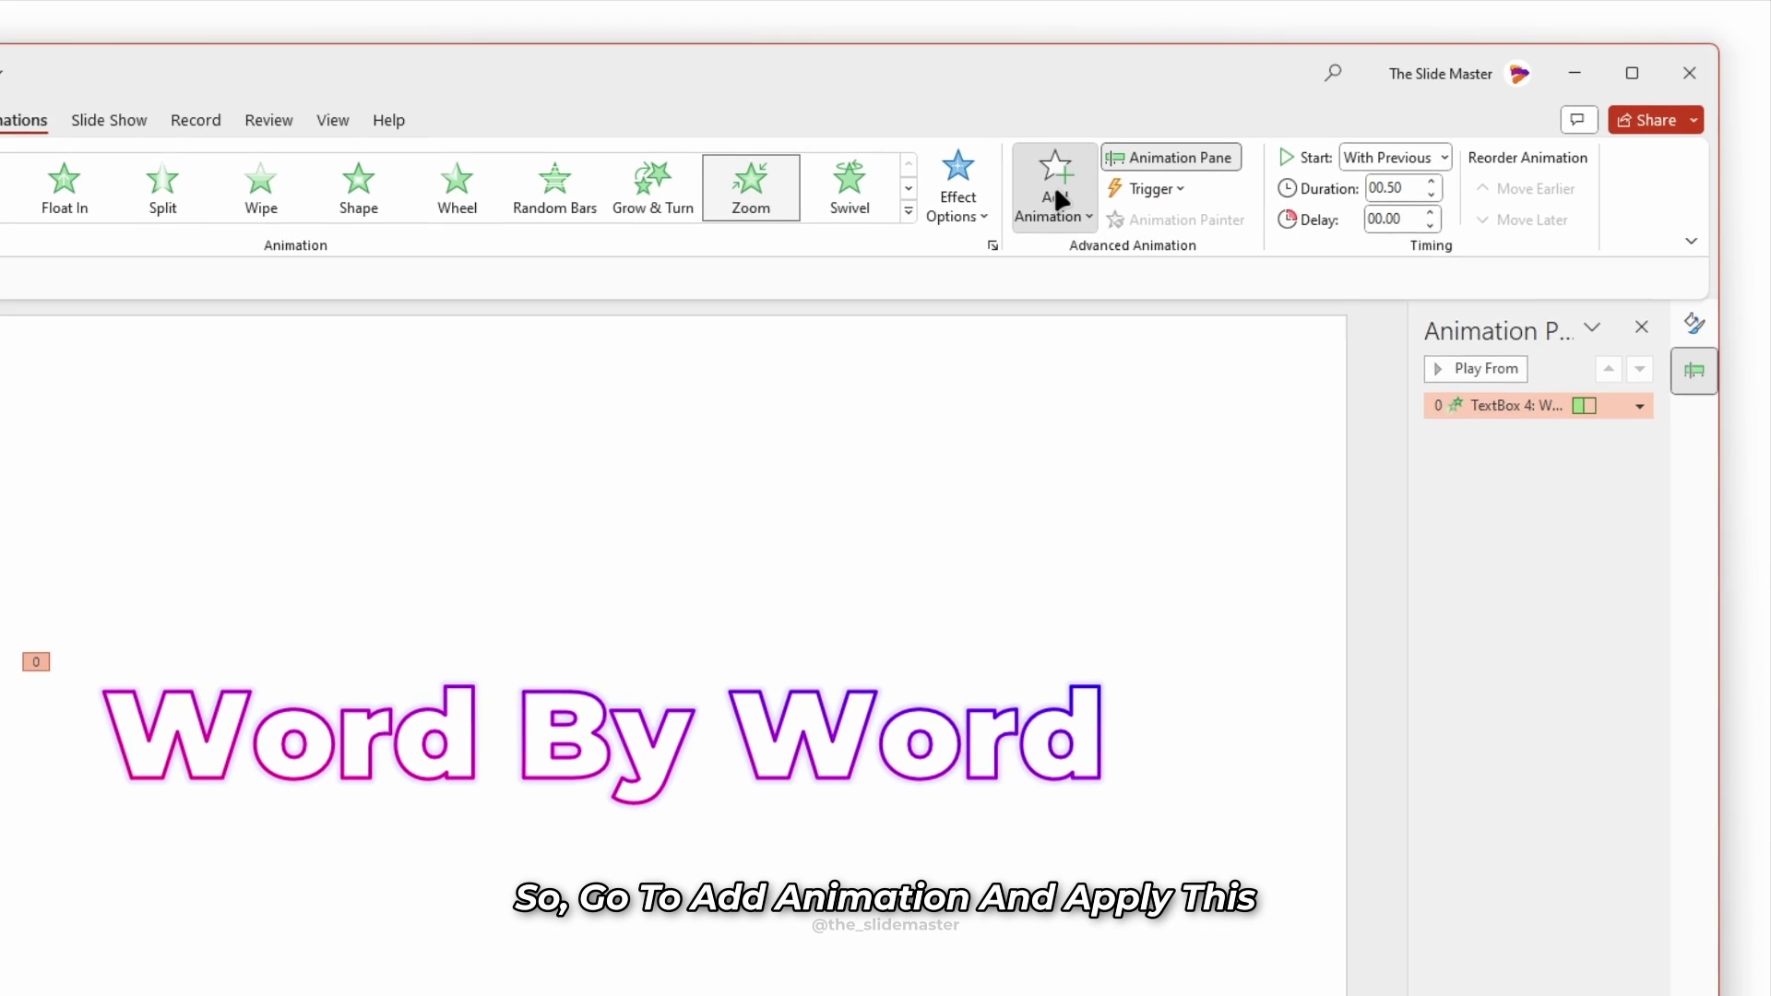
Step: Add a Wave emphasis animation set to start With Previous
left_click(1219, 147)
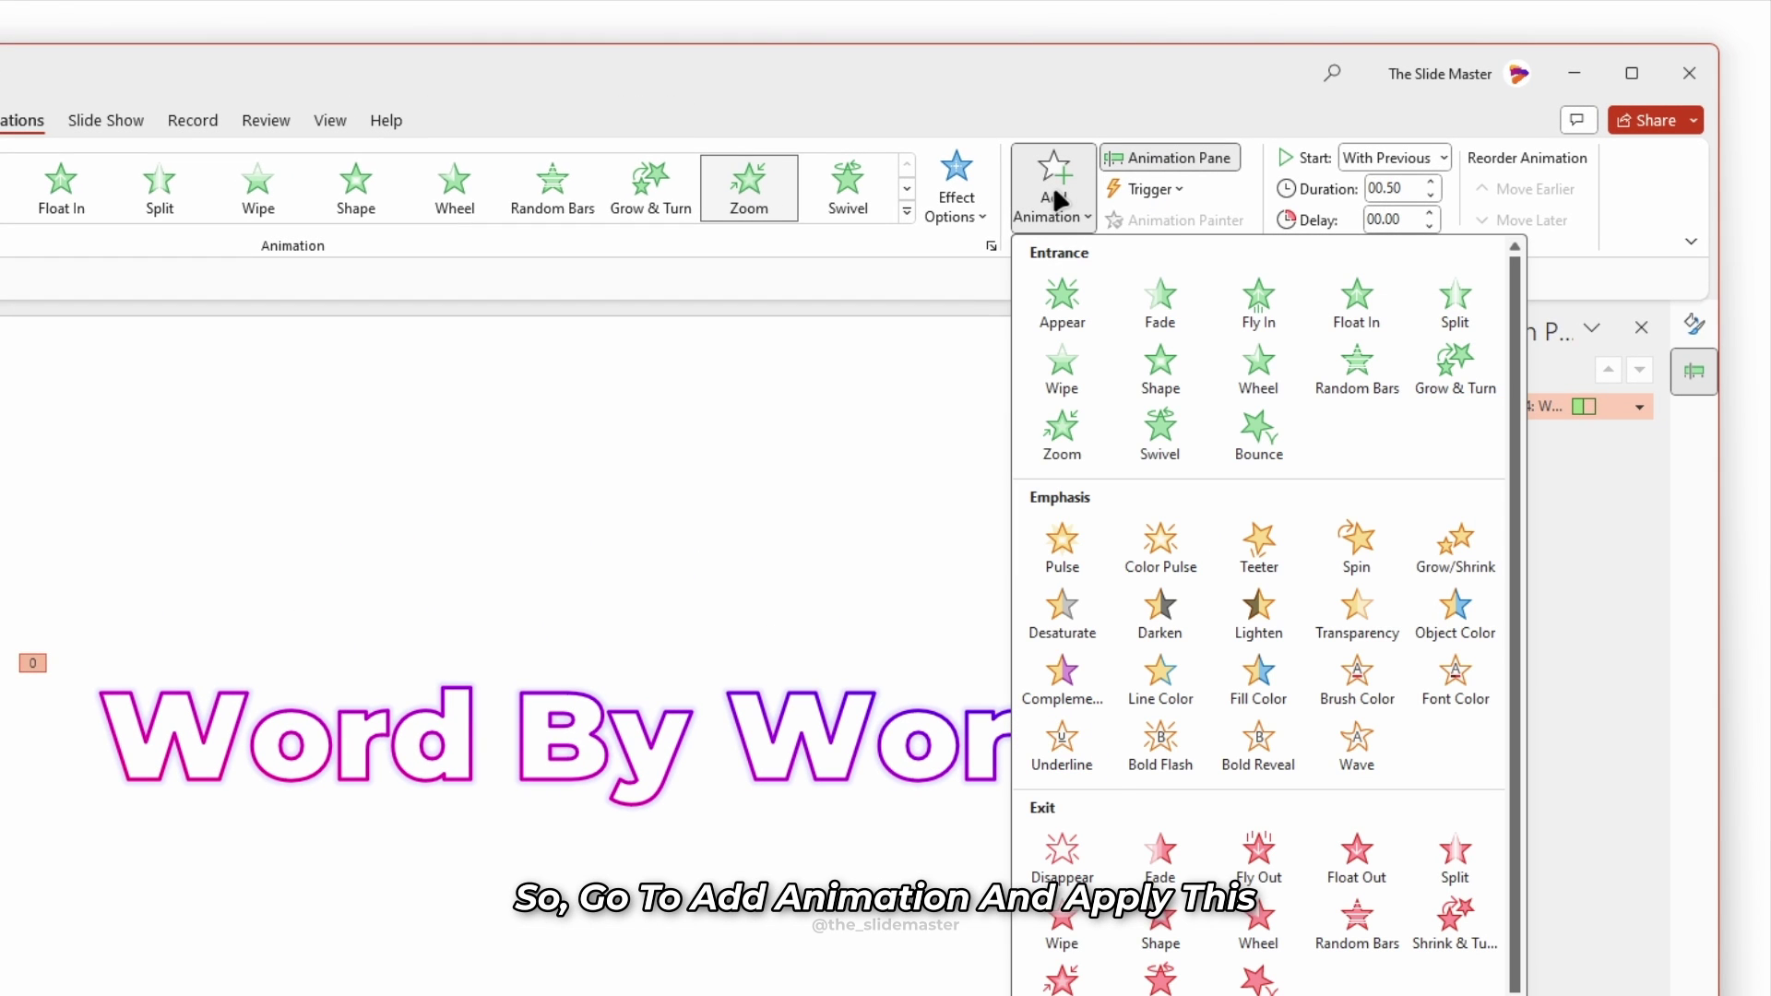
left_click(1364, 744)
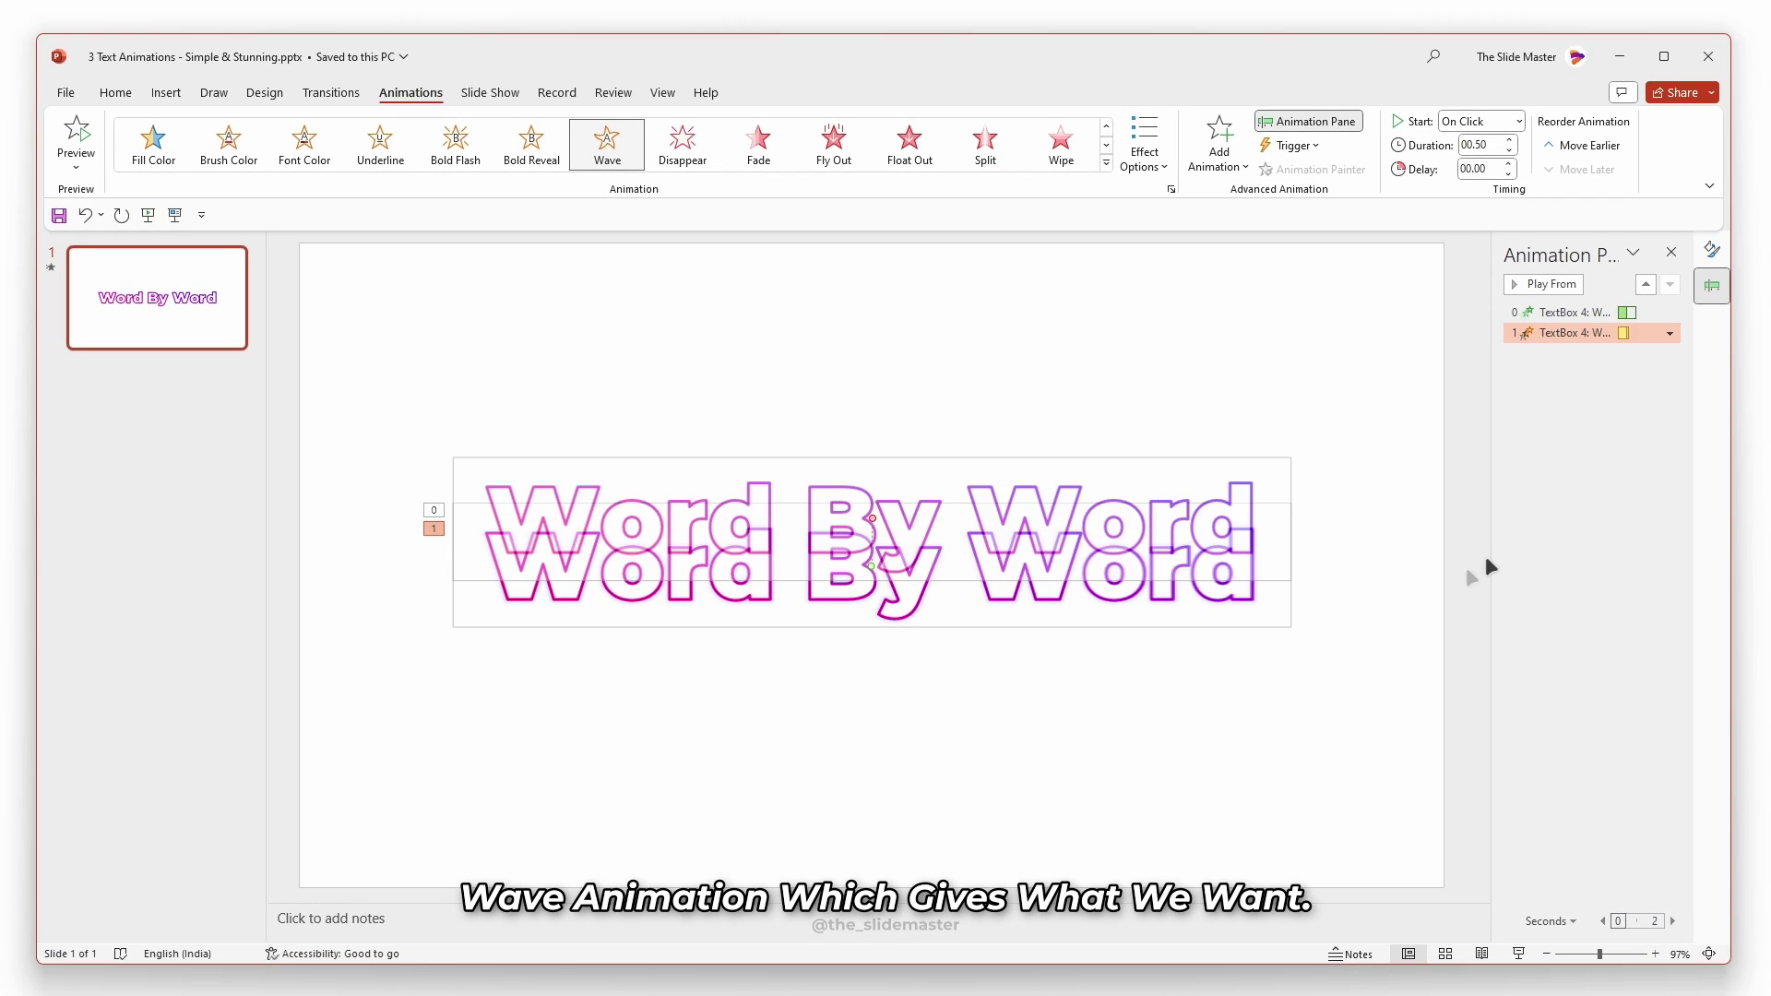
left_click(1669, 332)
left_click(1647, 373)
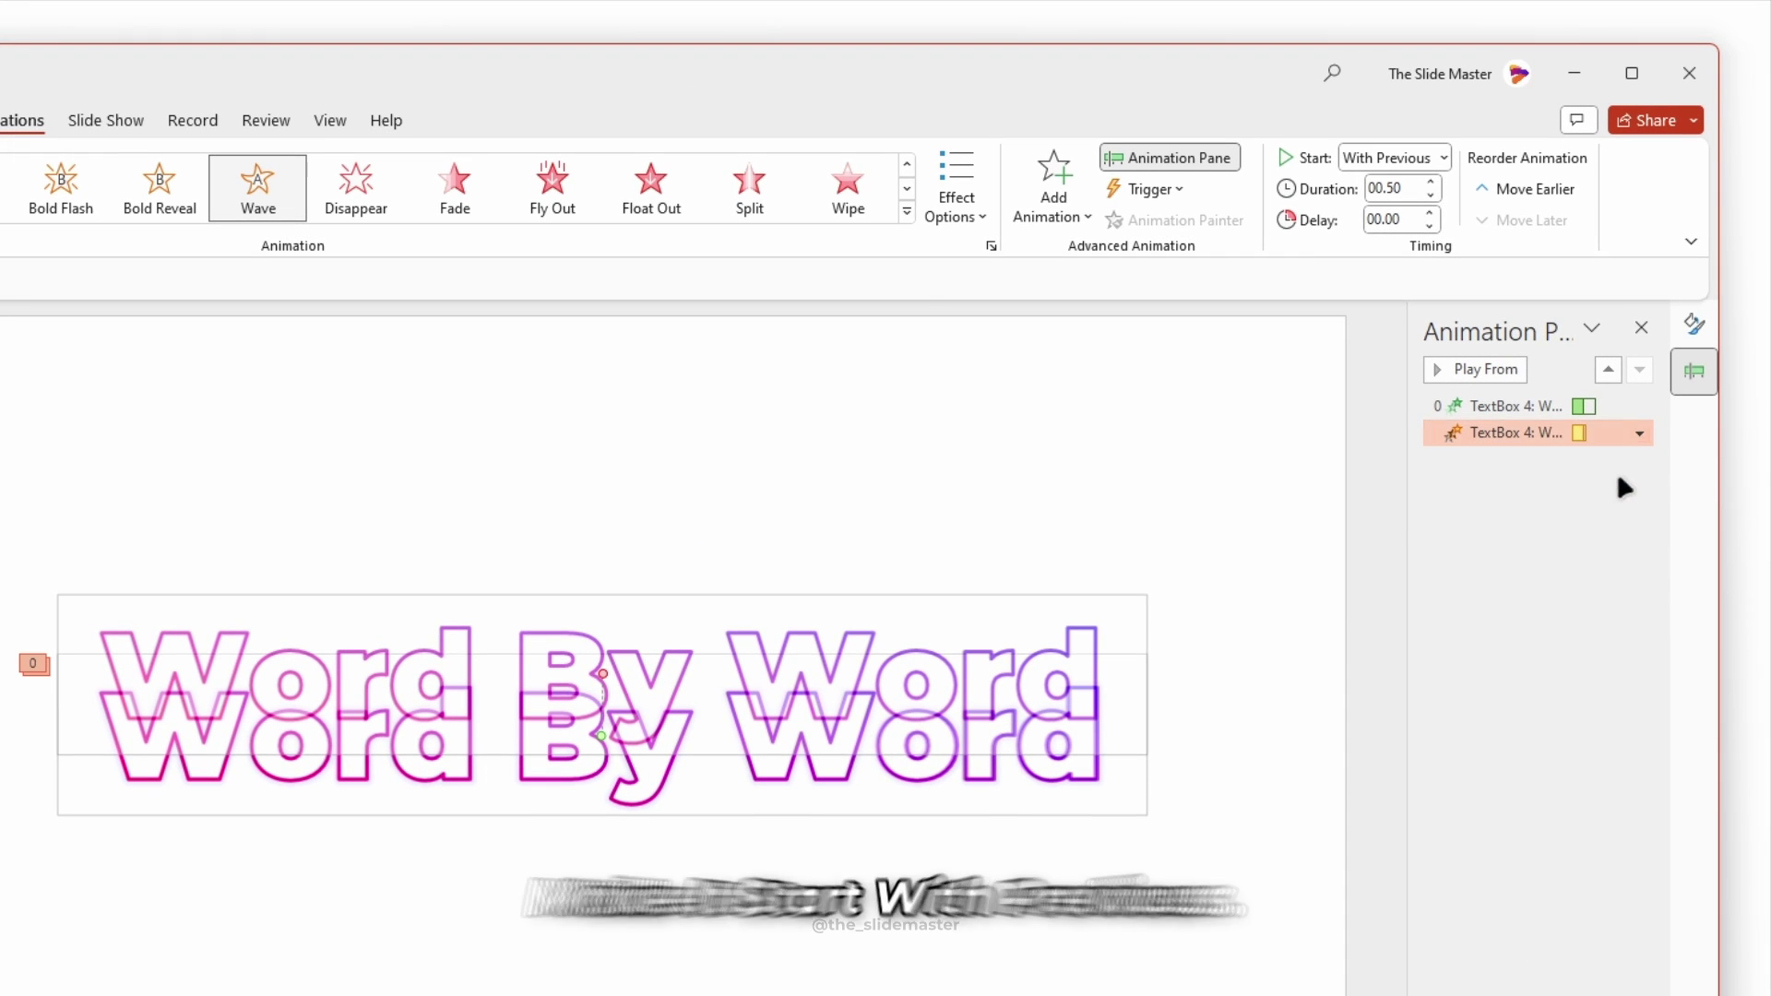
Step: In Wave Effect Options, set a 50% delay between words
left_click(1640, 433)
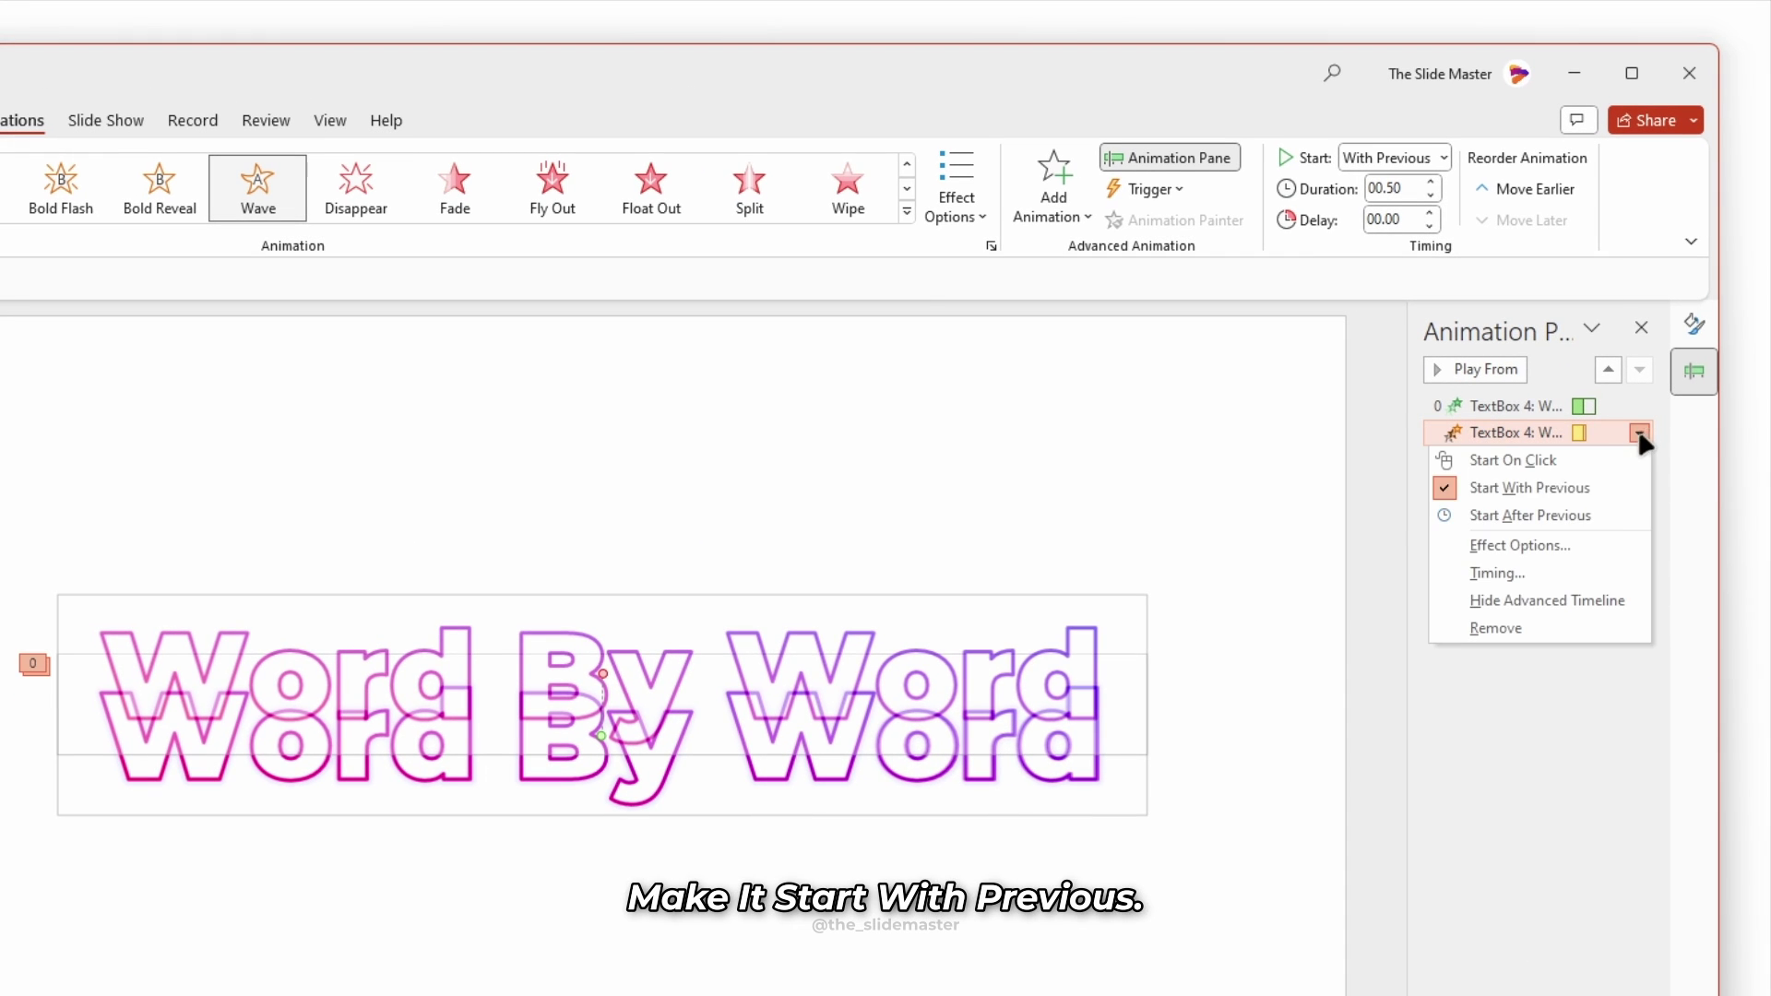
left_click(1594, 548)
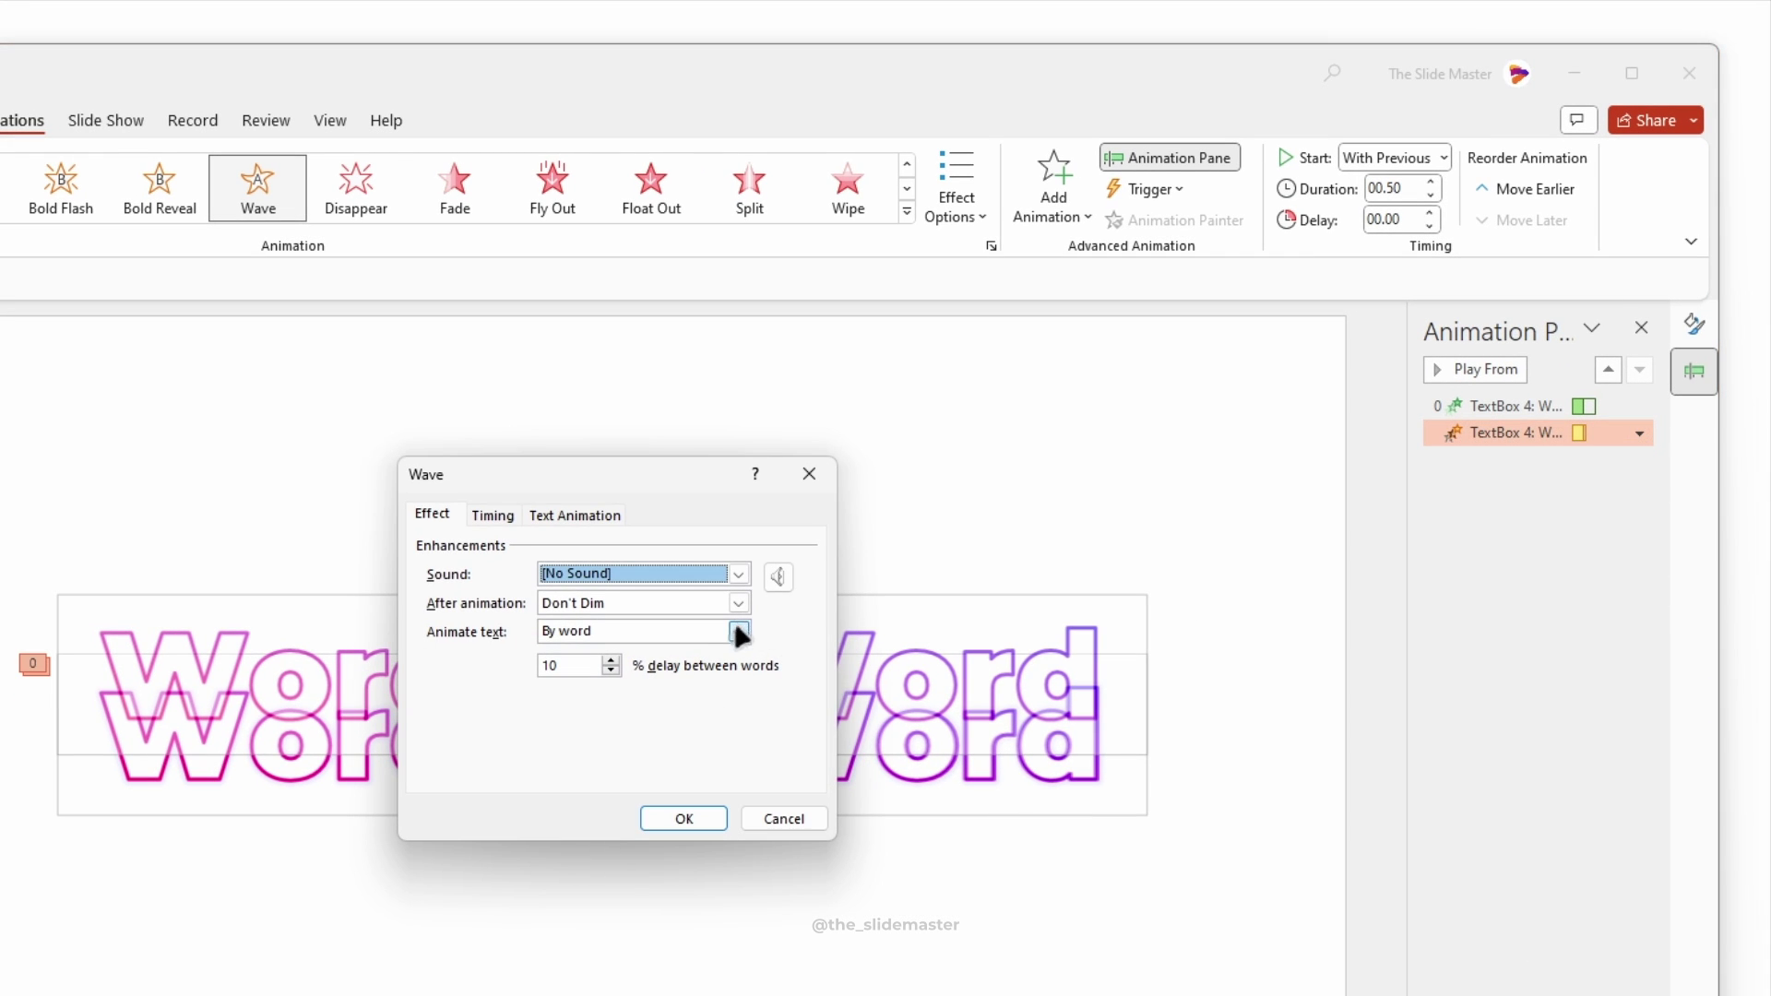
left_click_drag(581, 665, 531, 667)
type("50")
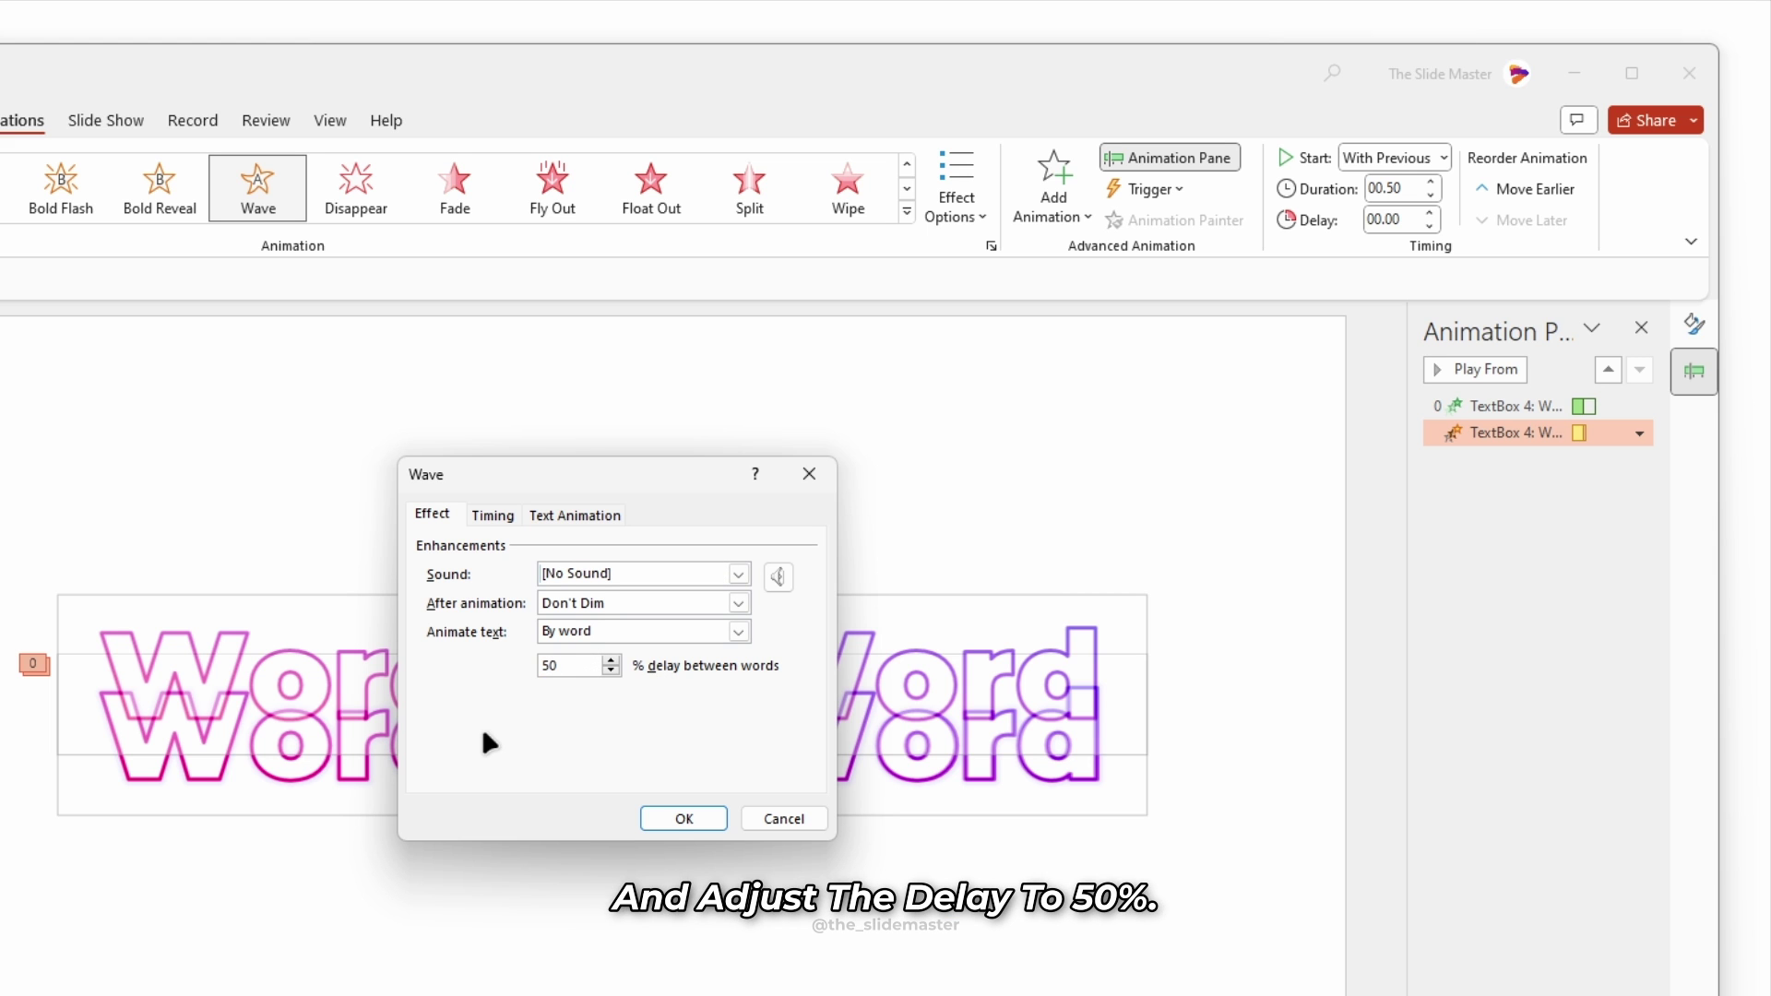
left_click(683, 818)
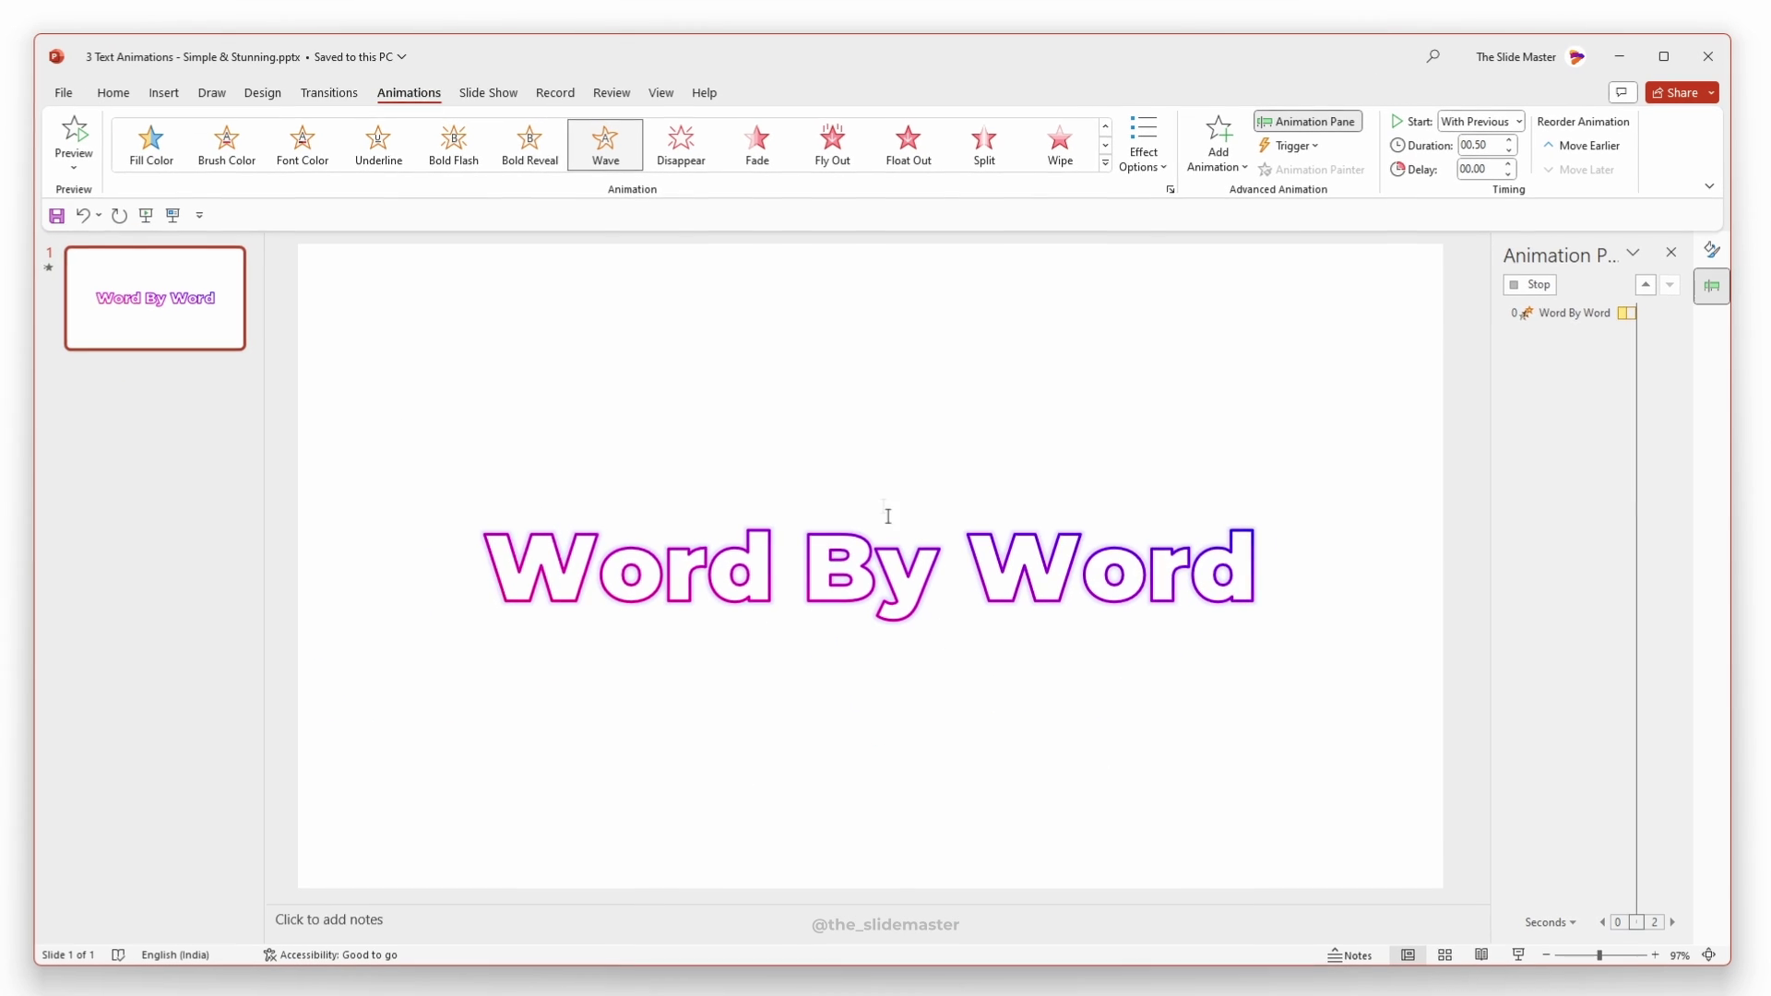
Step: Raise the animation's end position higher, then preview it and run the slide show
left_click_drag(872, 517, 867, 358)
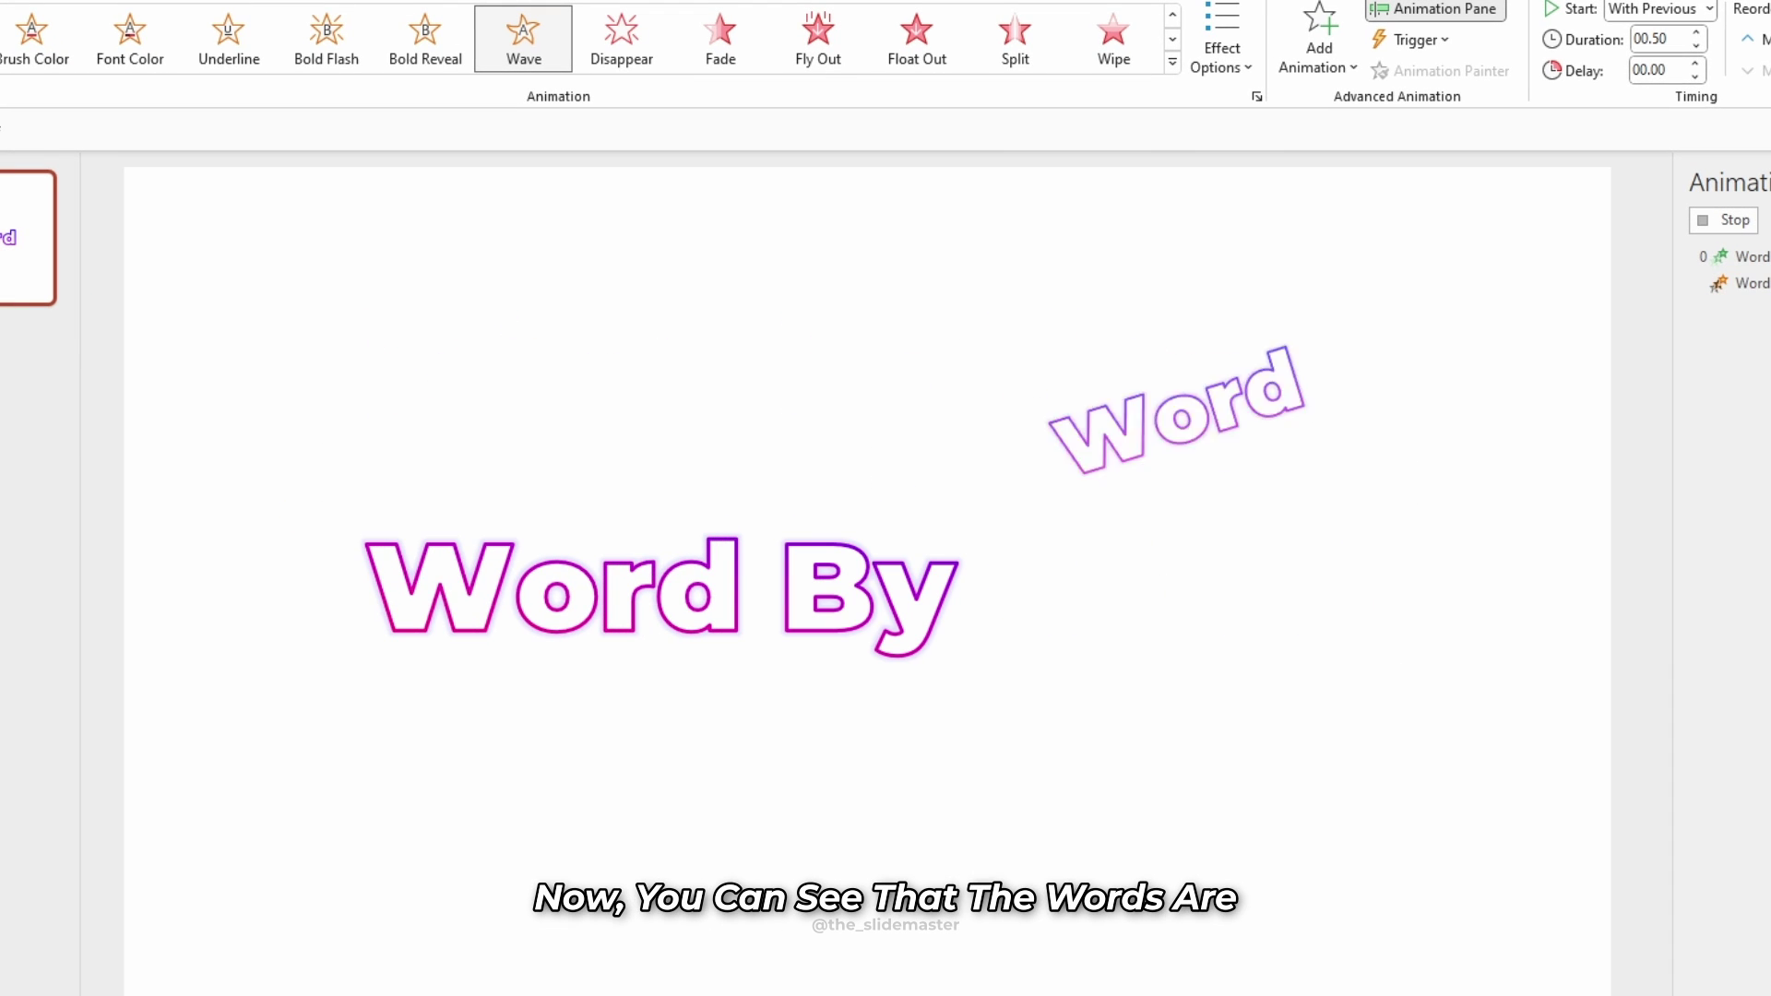
left_click_drag(870, 360, 866, 324)
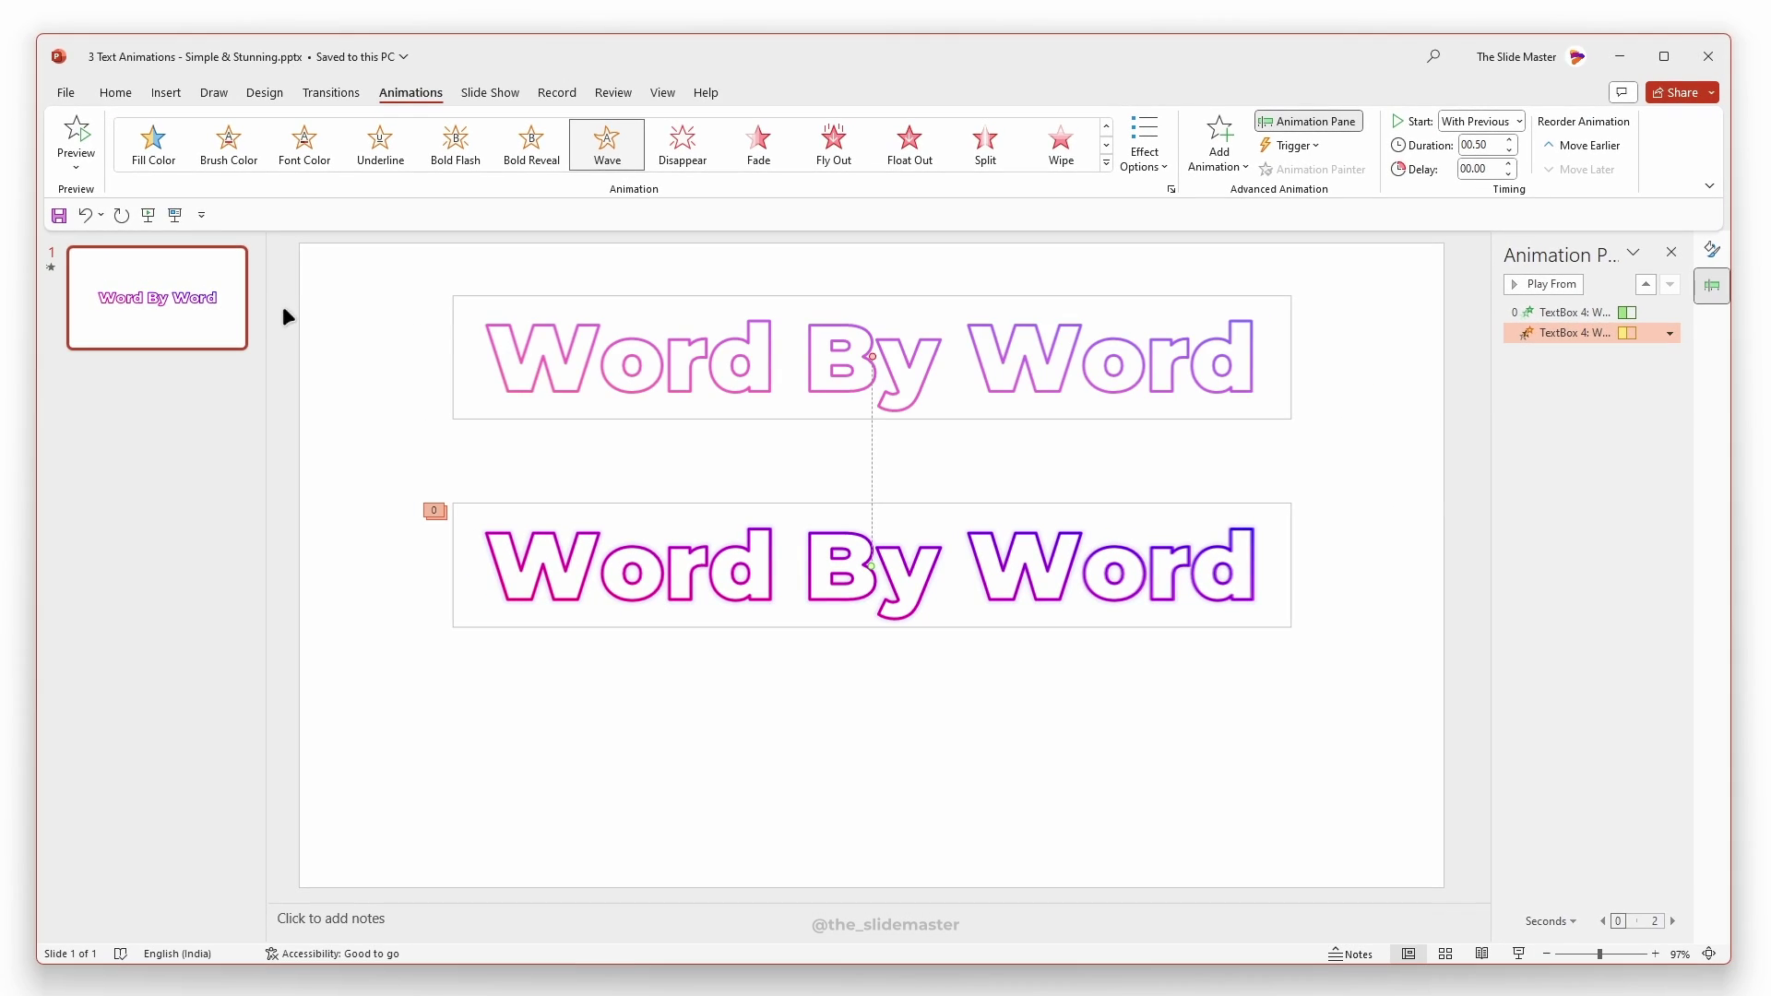
left_click(79, 131)
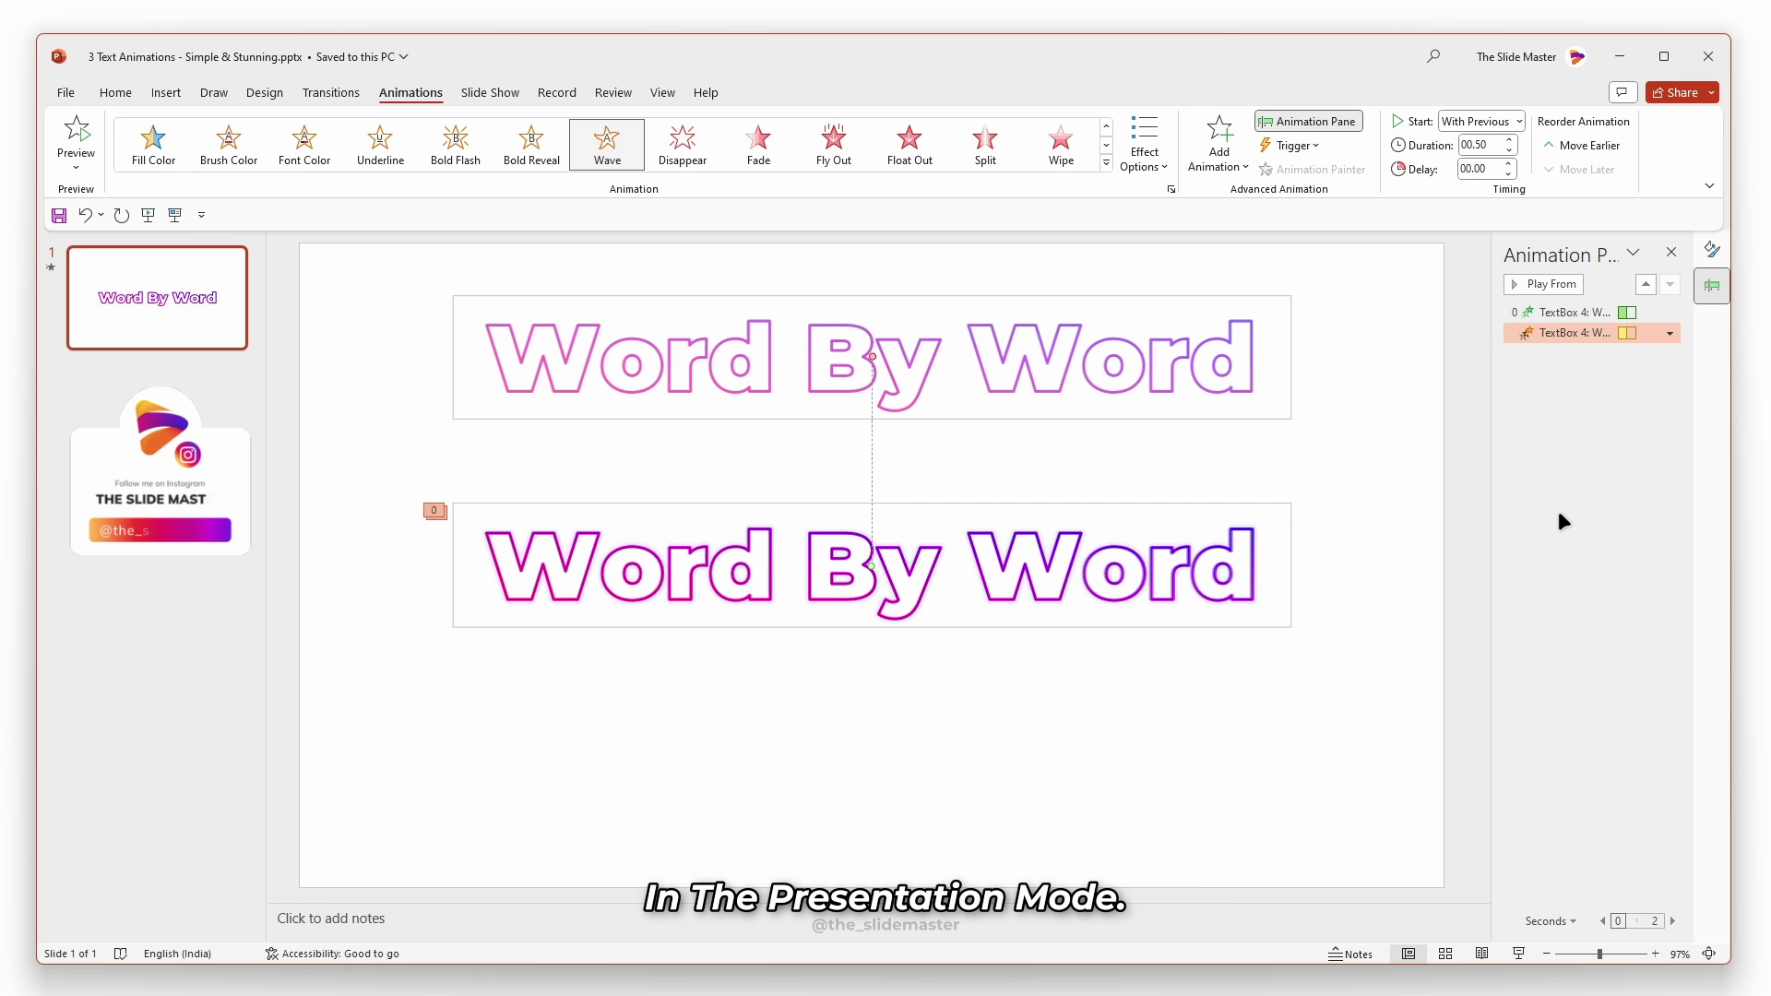
key("F5")
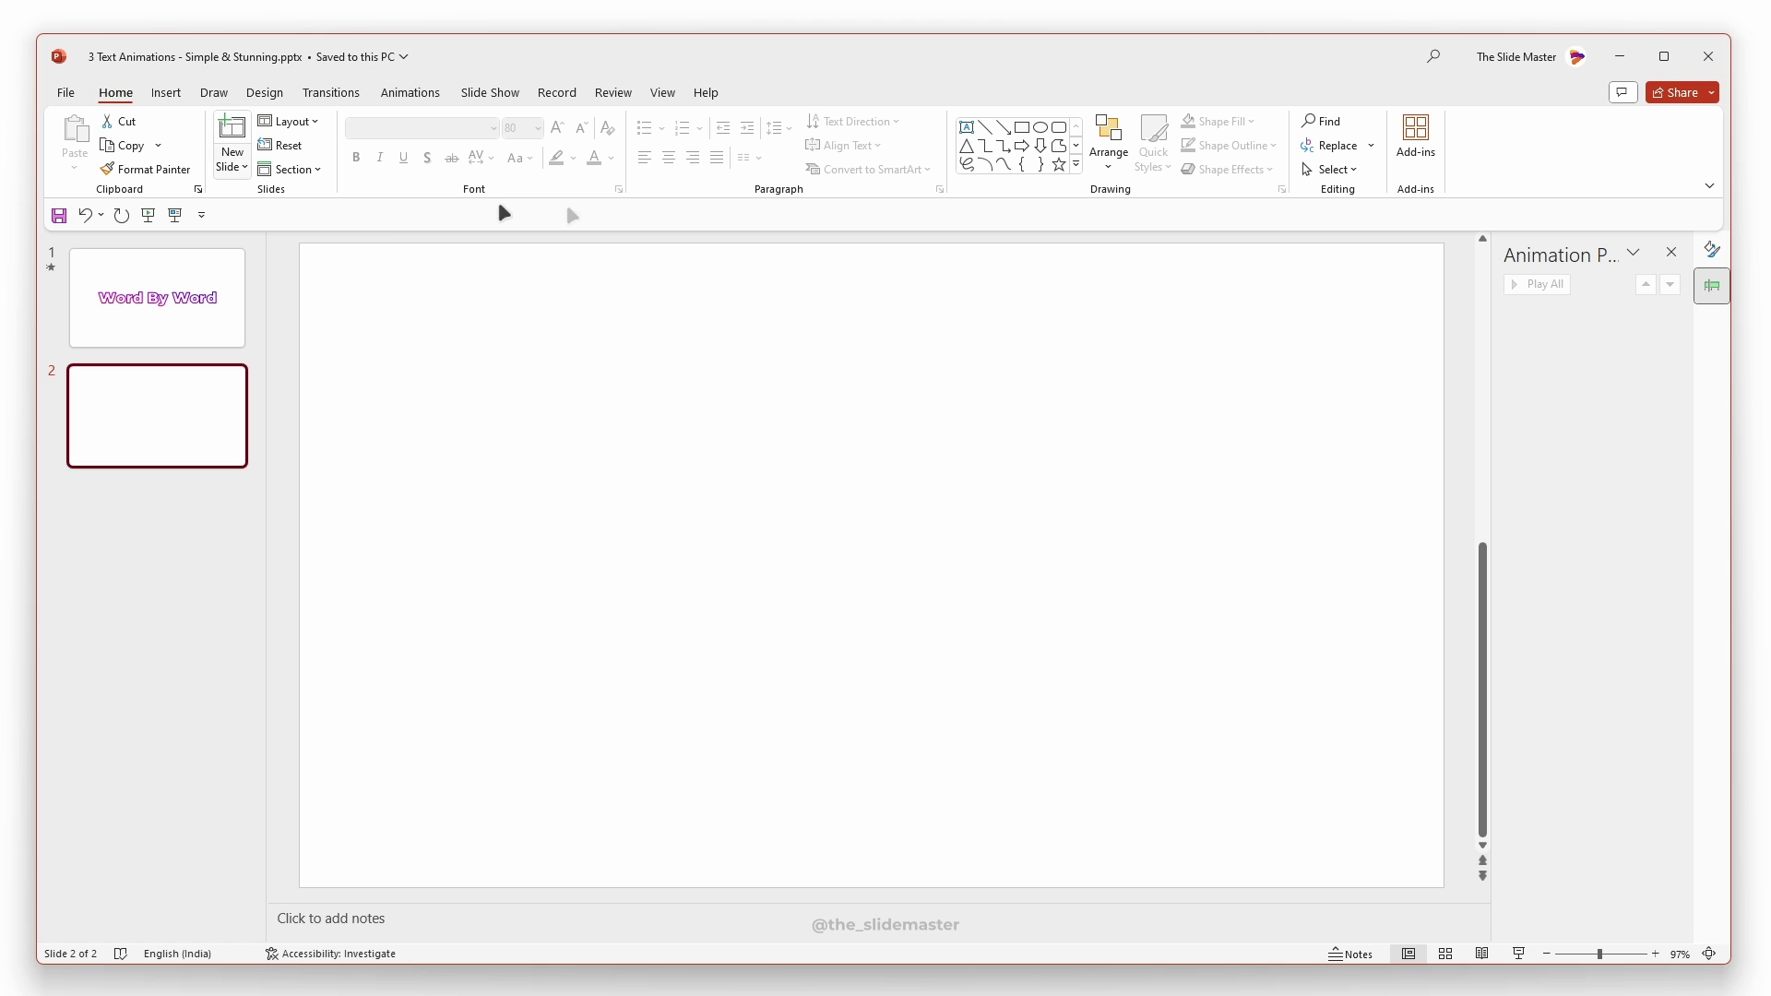
Step: Add a COLORFUL text box at 115 pt, widened to one line with centred text
left_click(965, 126)
left_click_drag(559, 433, 1121, 649)
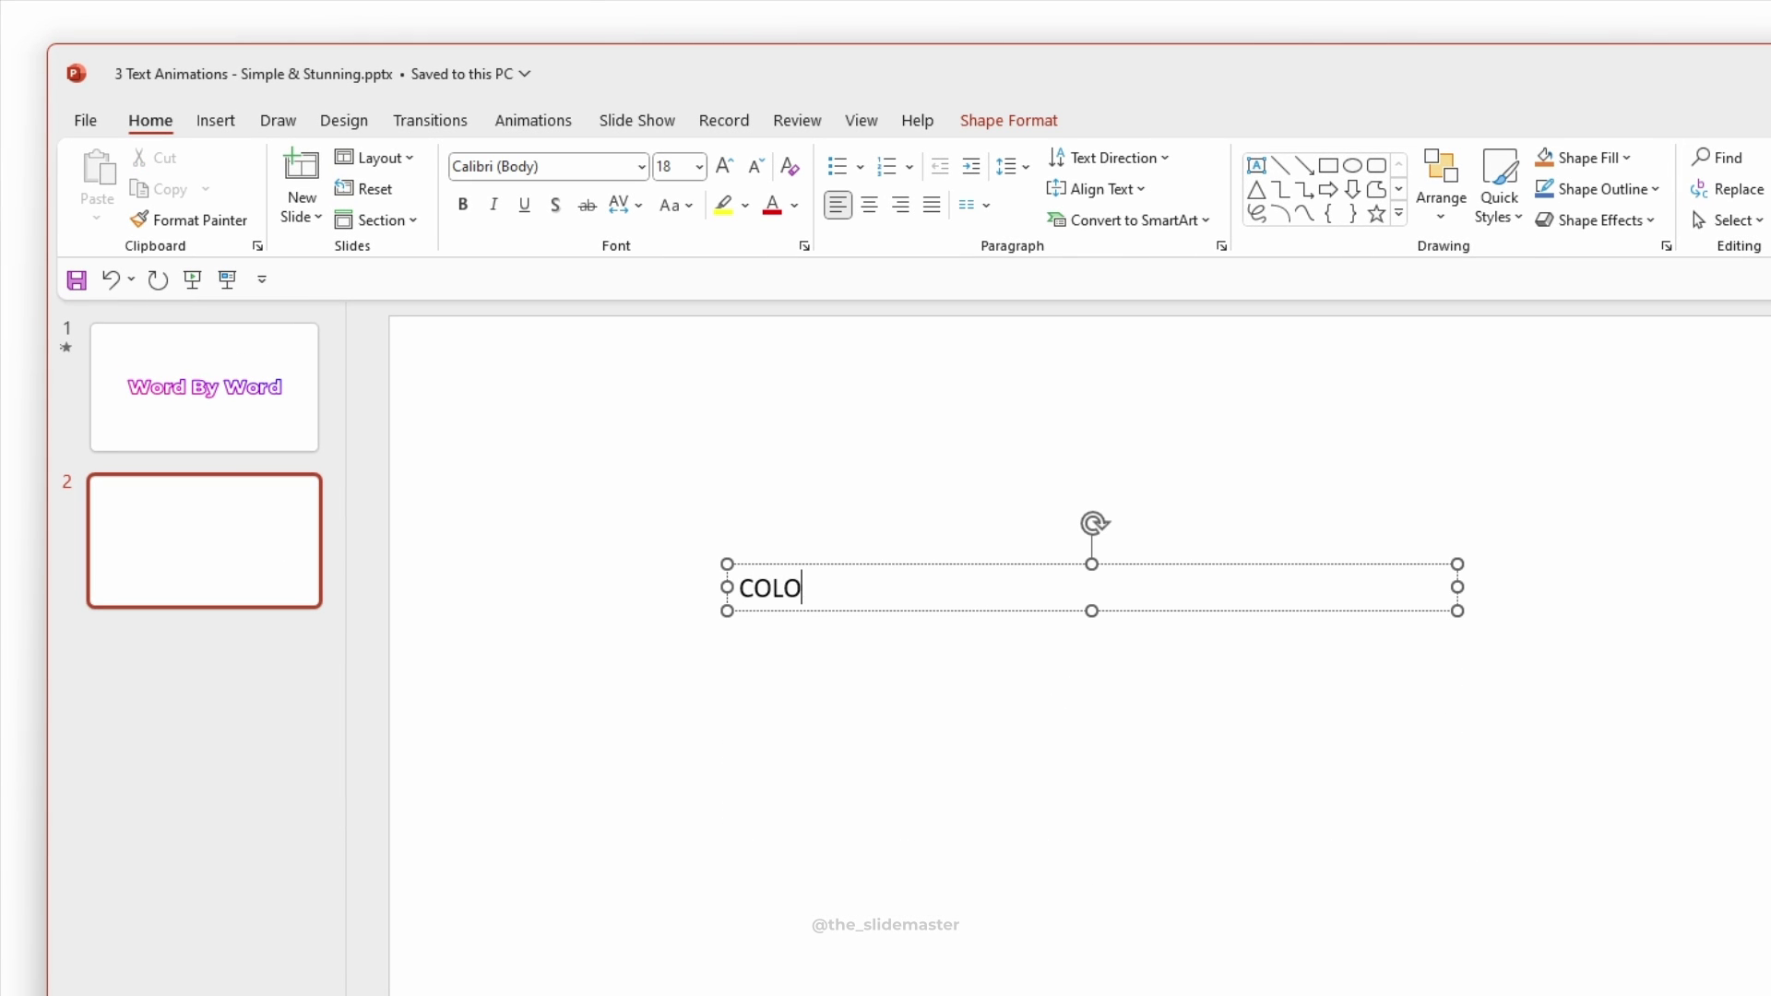
type("COLORFUL")
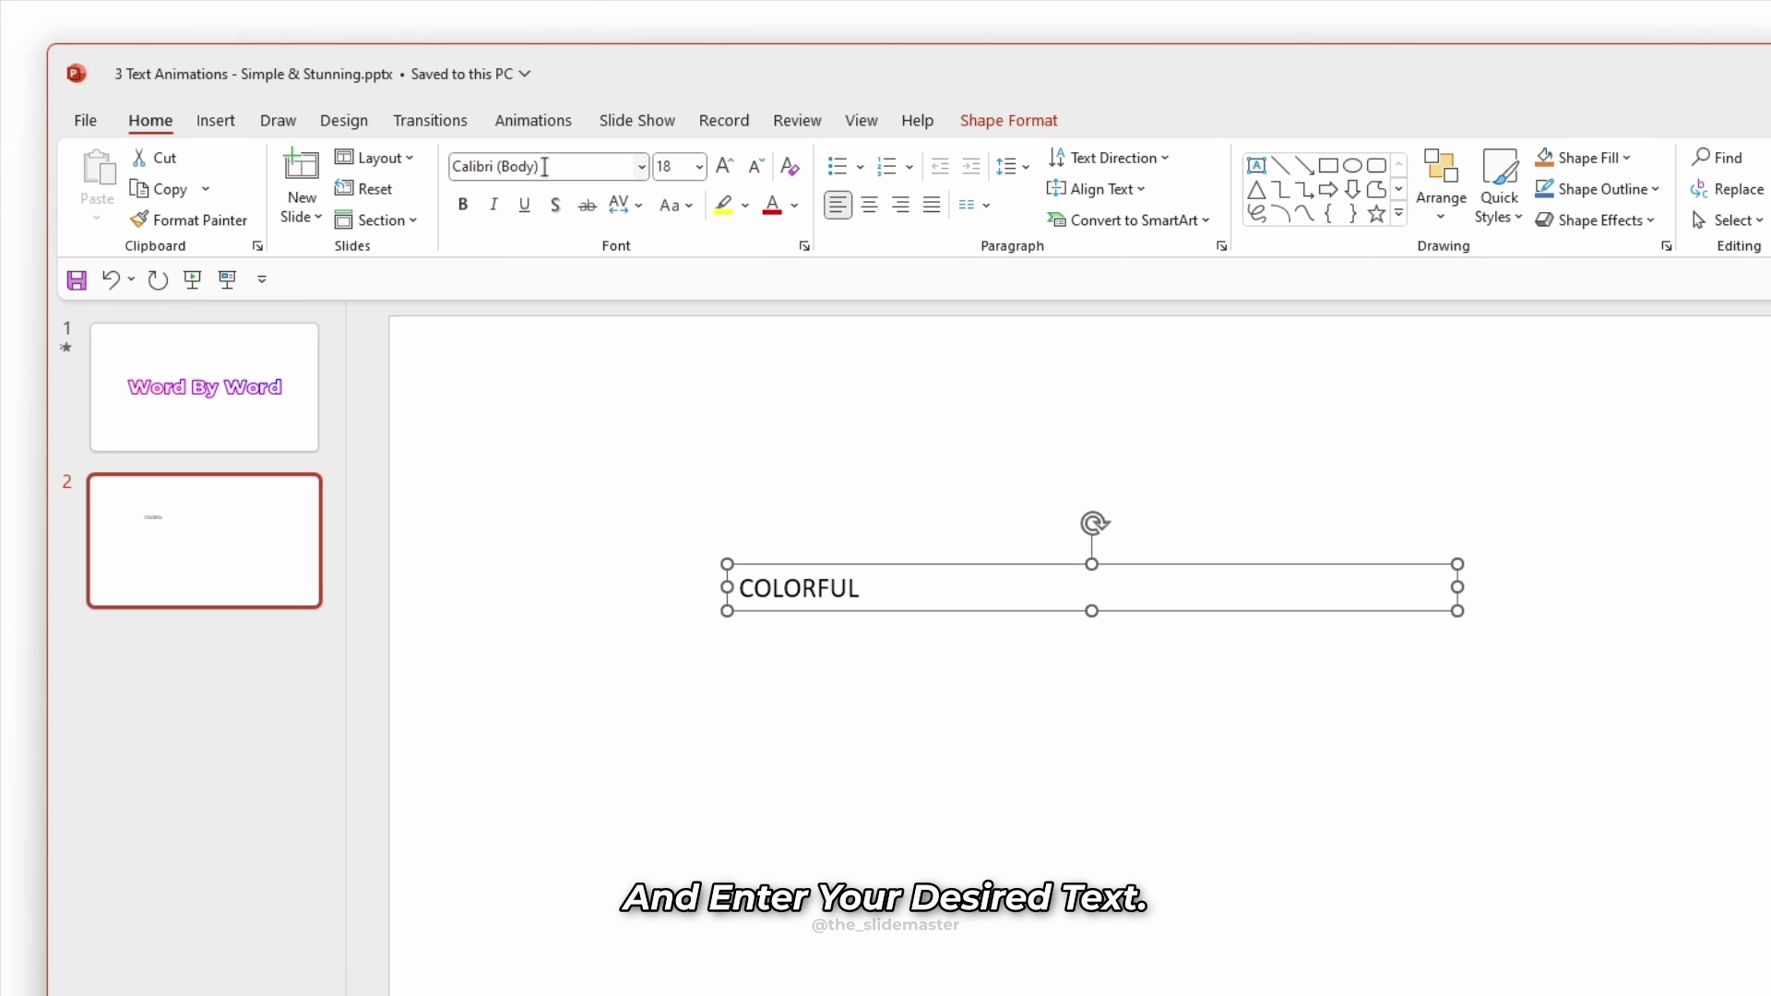
left_click(699, 166)
left_click(696, 830)
left_click(723, 166)
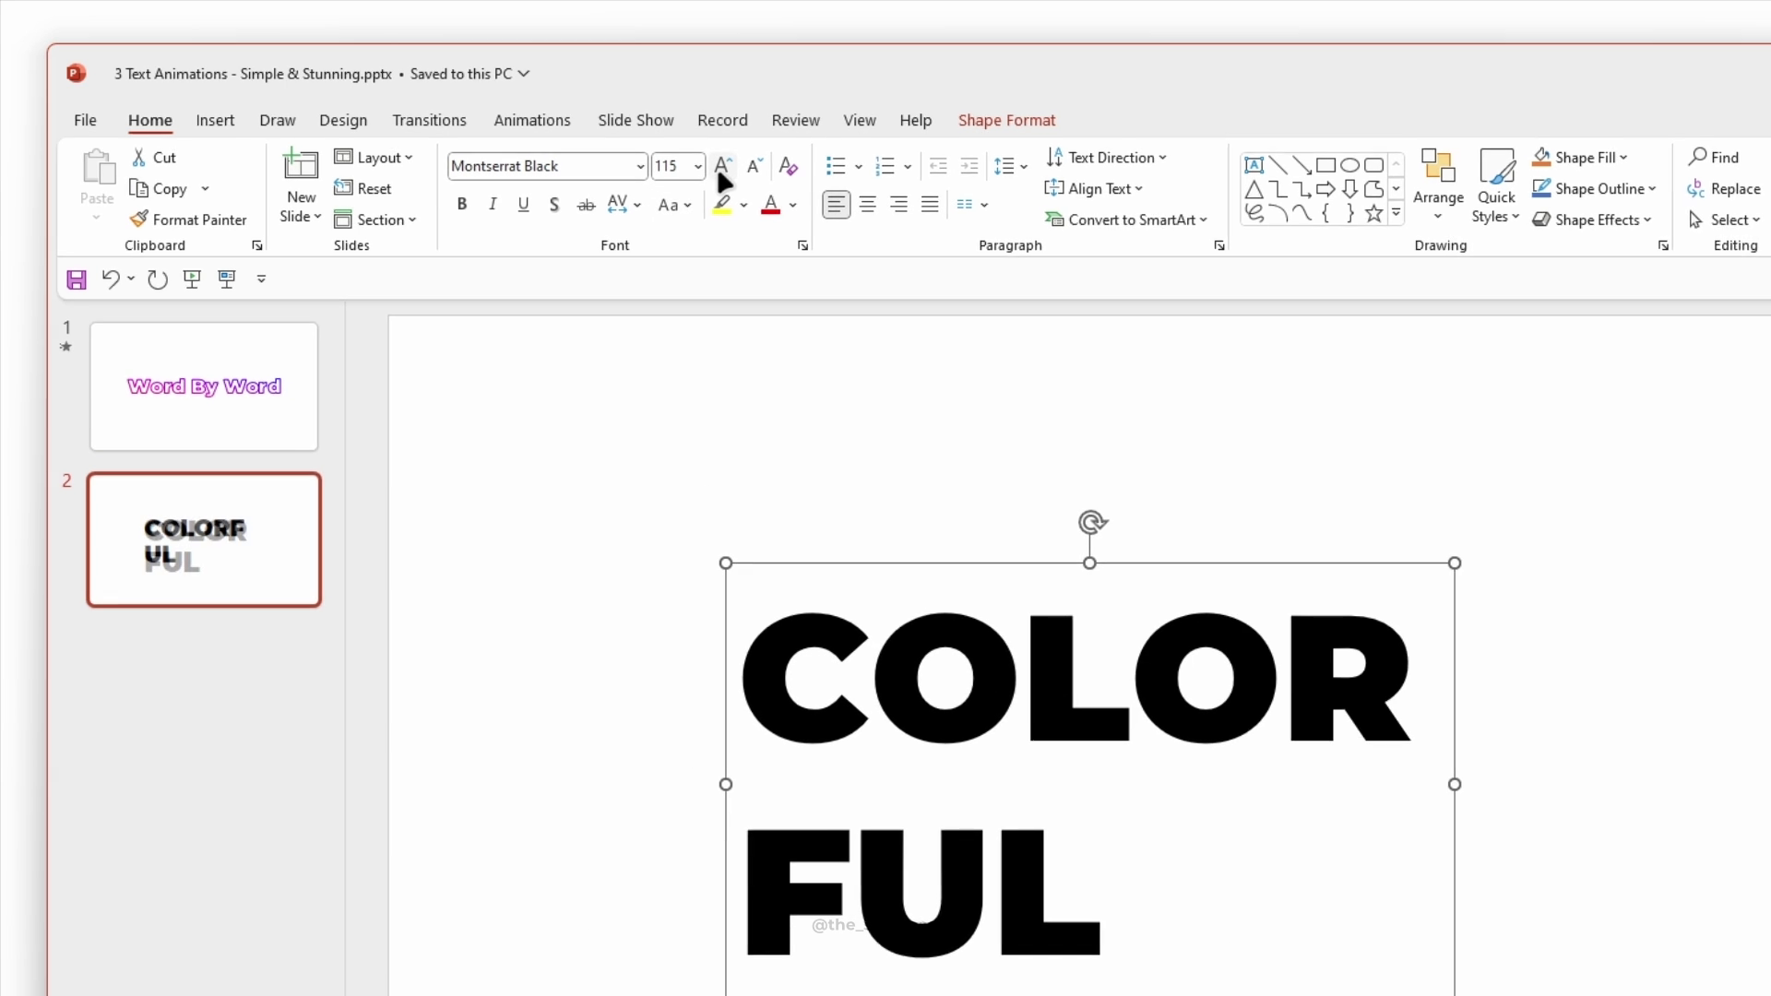
left_click_drag(1122, 604, 1260, 608)
left_click(667, 157)
Step: Centre the COLORFUL box horizontally and vertically on the slide
left_click(775, 92)
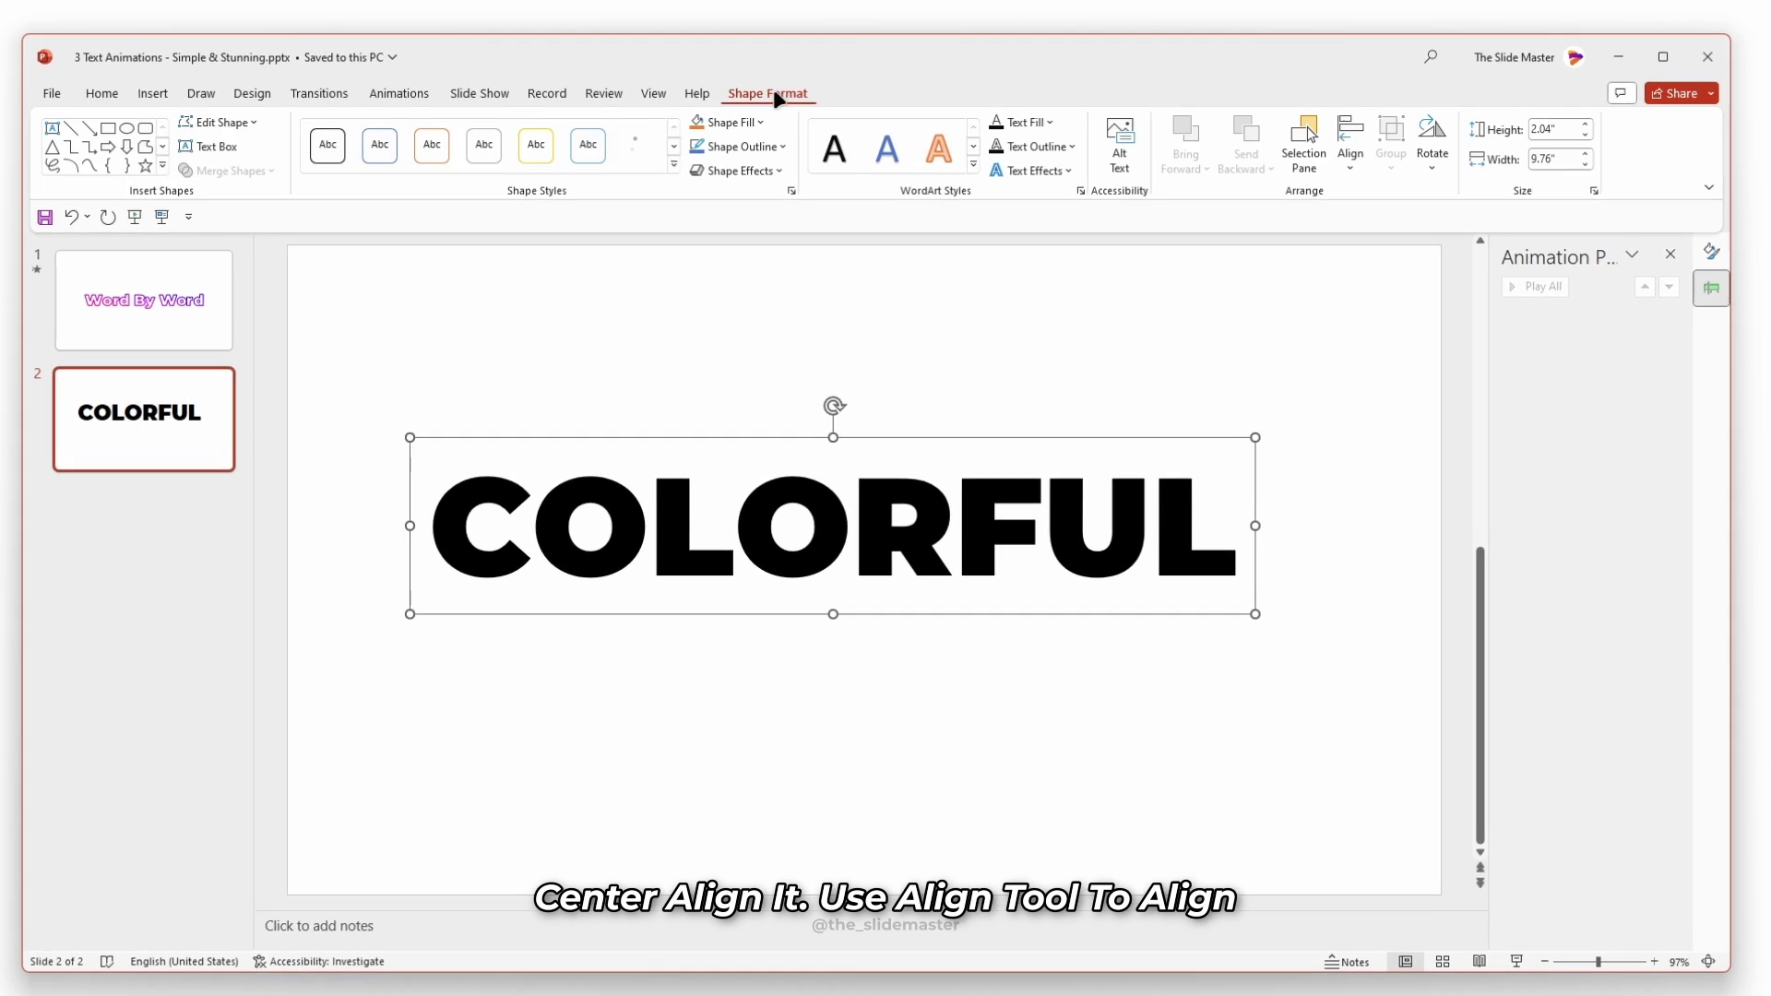
left_click(1250, 185)
left_click(1268, 286)
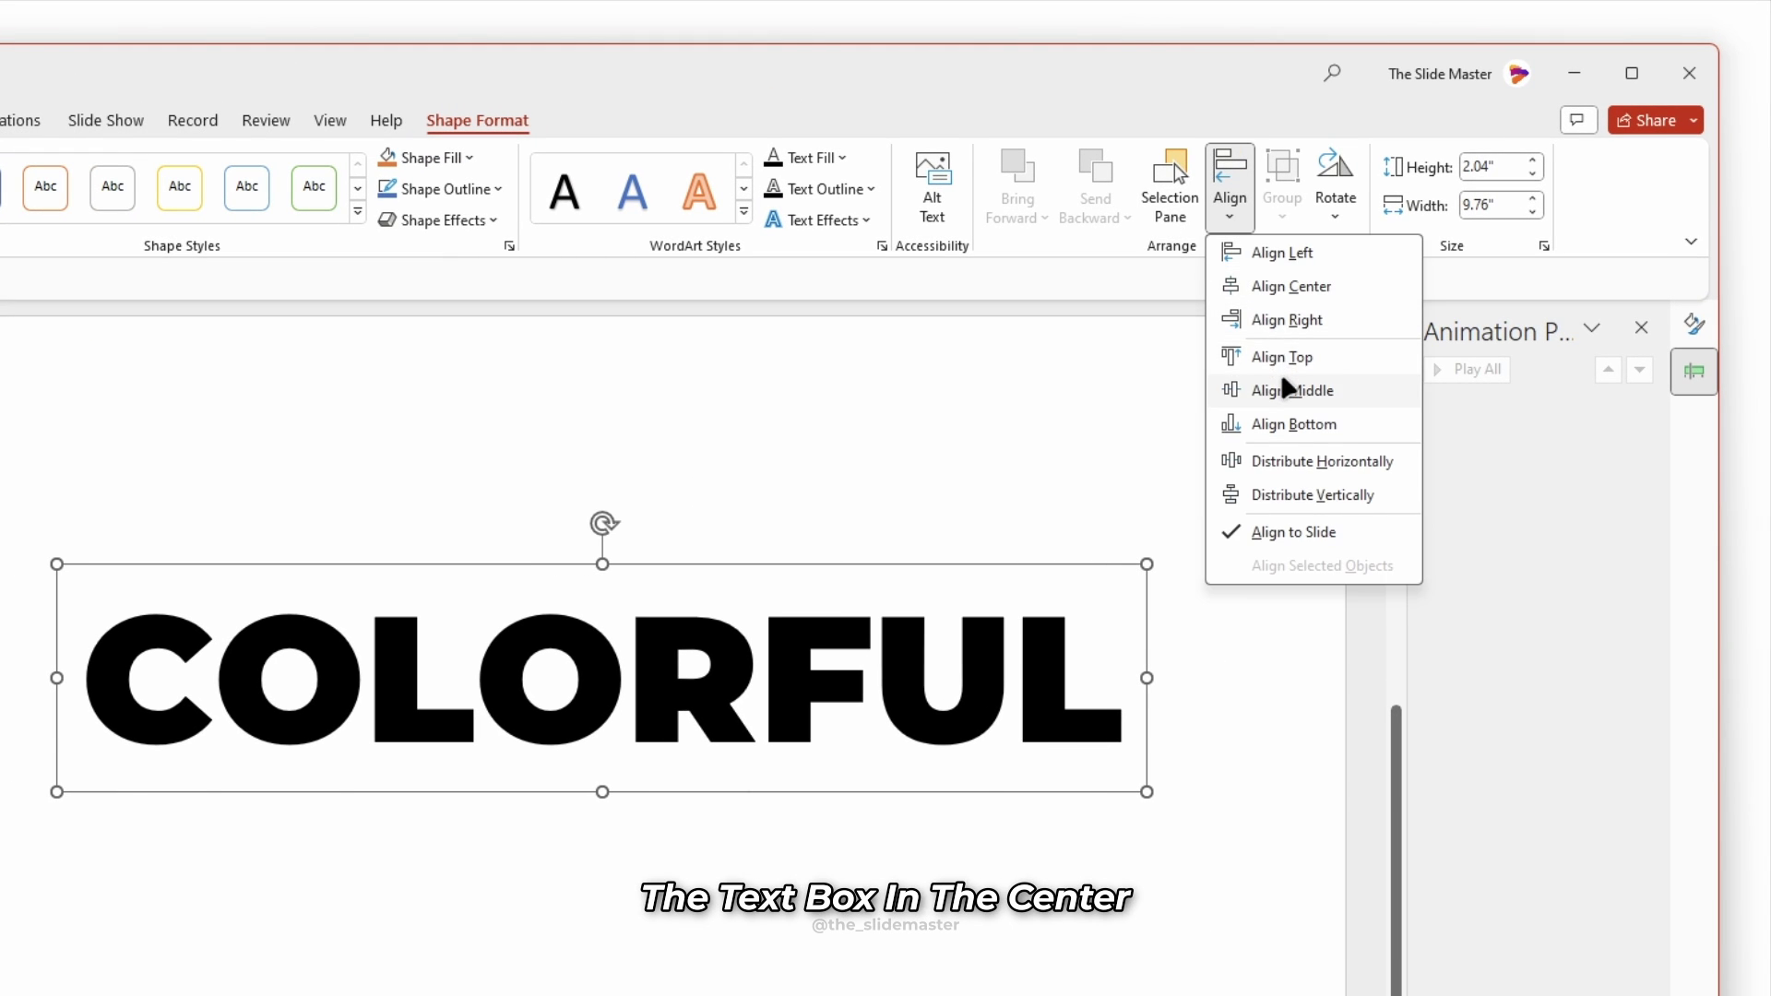
left_click(1288, 389)
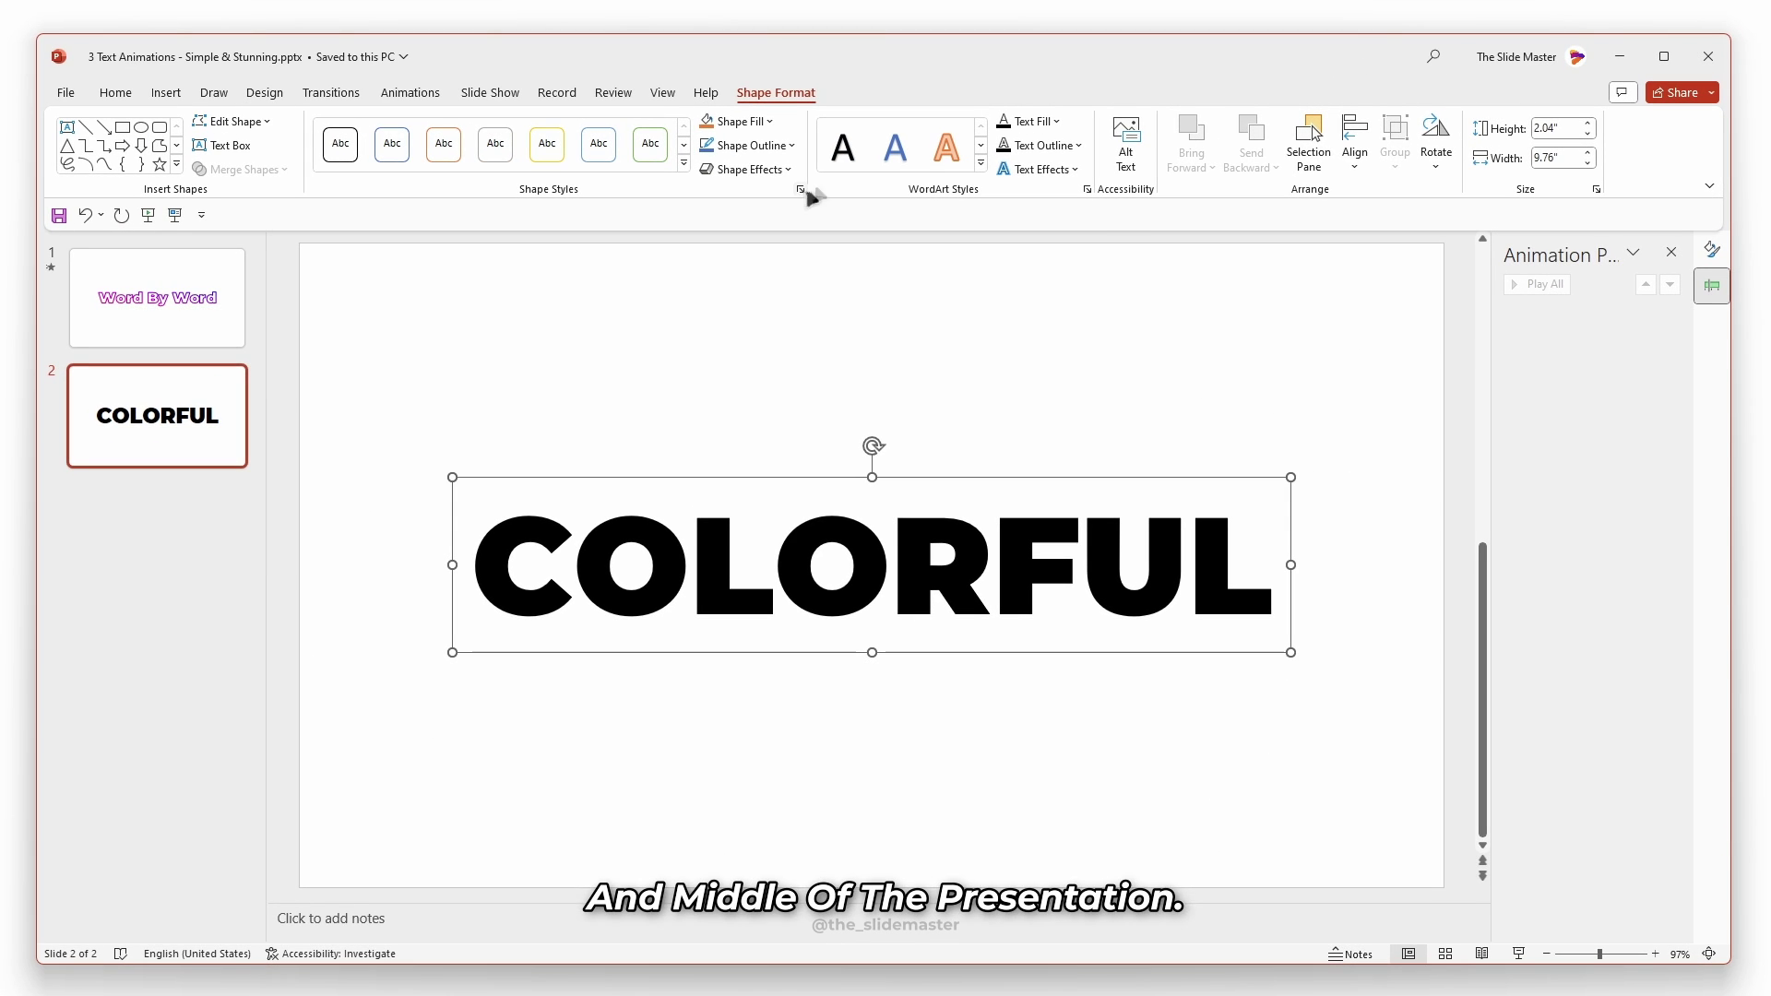
Step: Remove the COLORFUL letters' fill and give them a solid white outline
left_click(1087, 189)
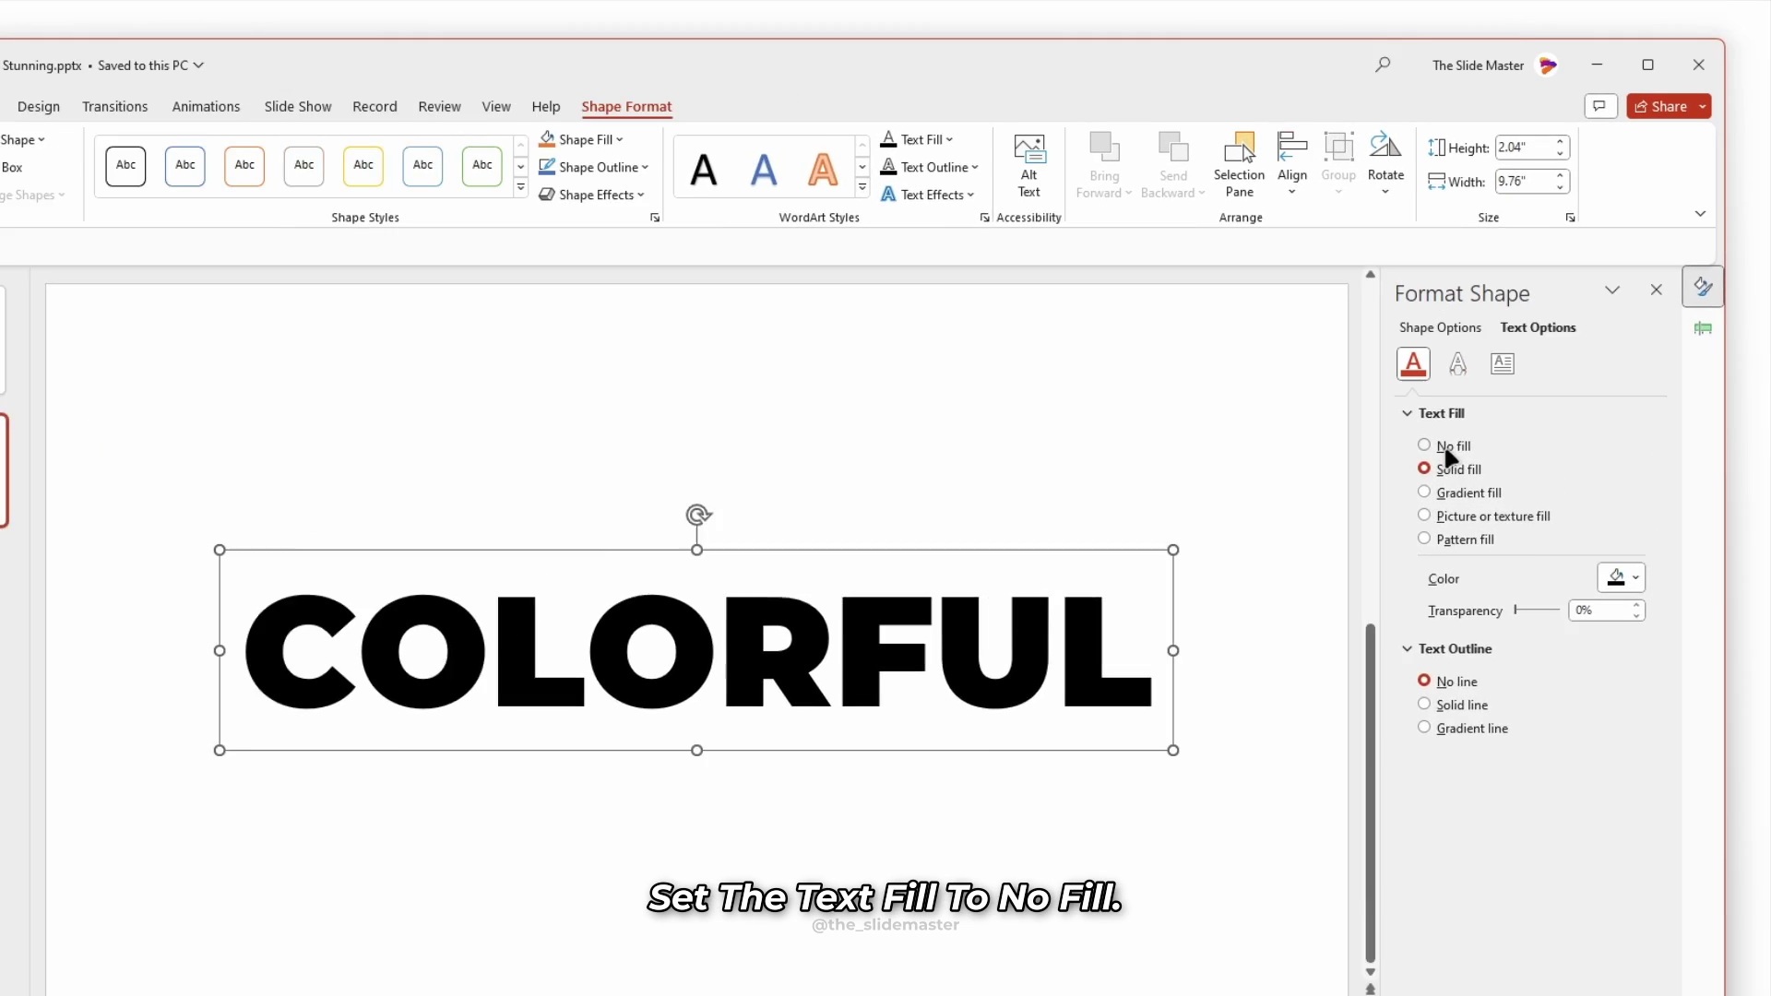
left_click(1493, 387)
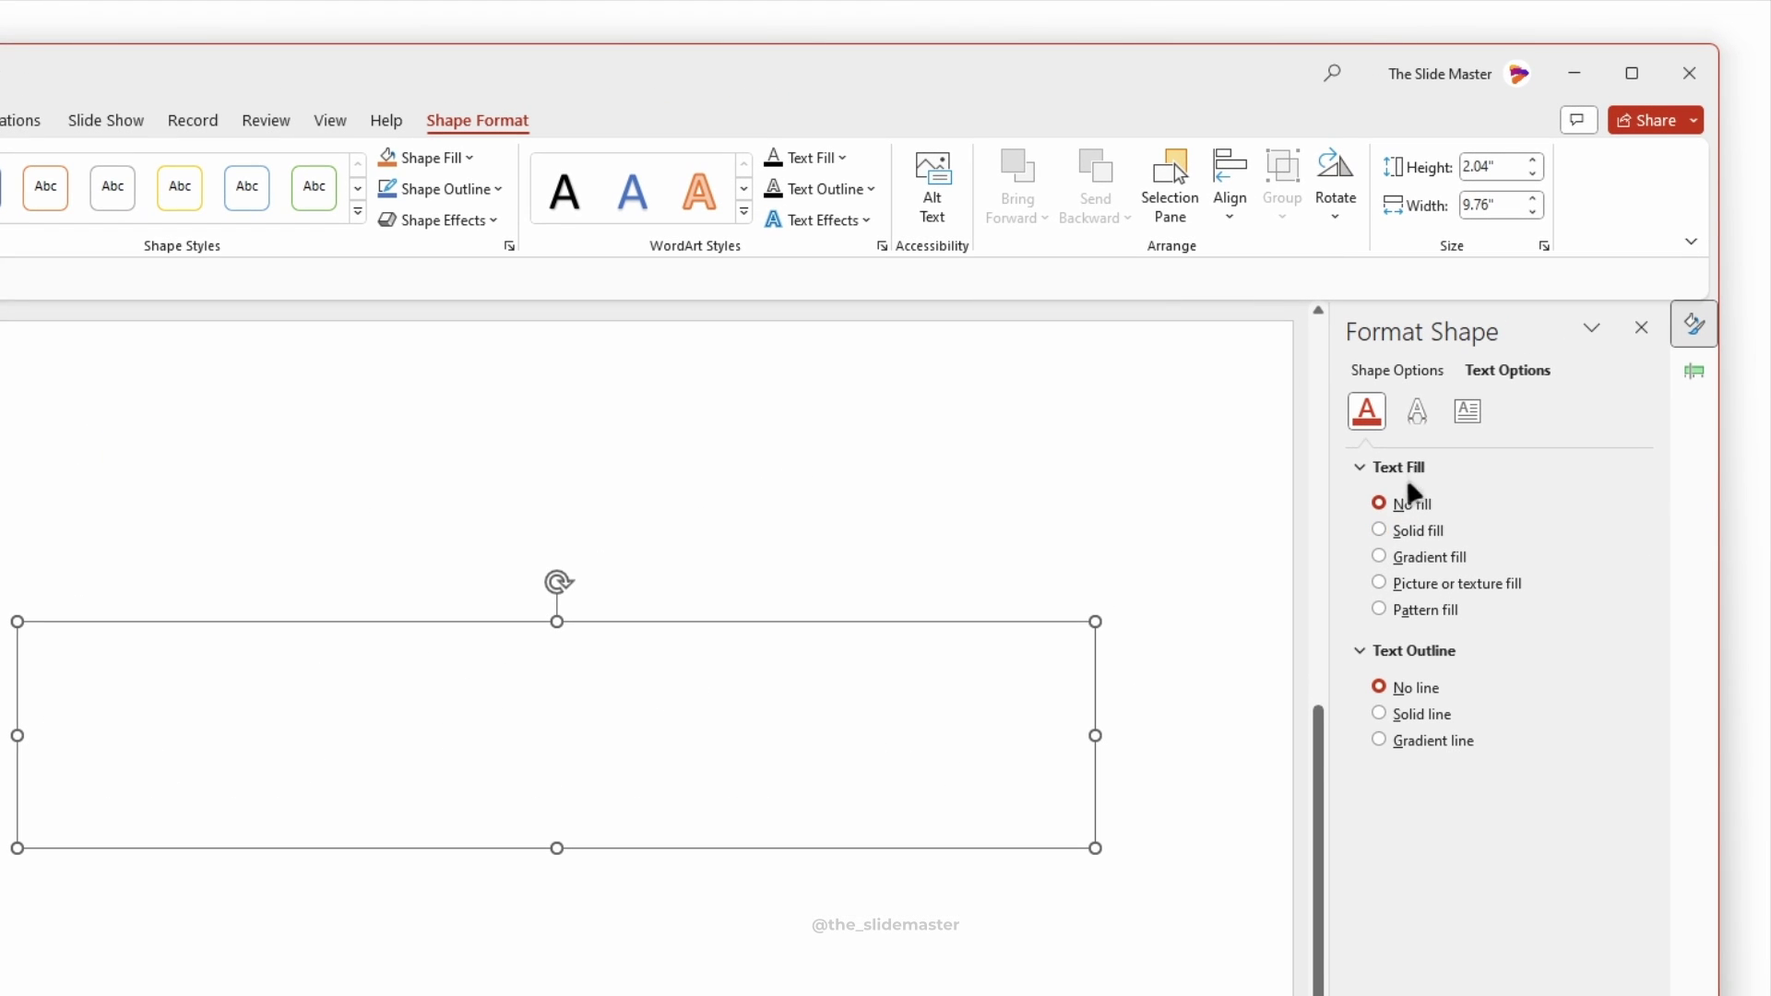
left_click(1420, 716)
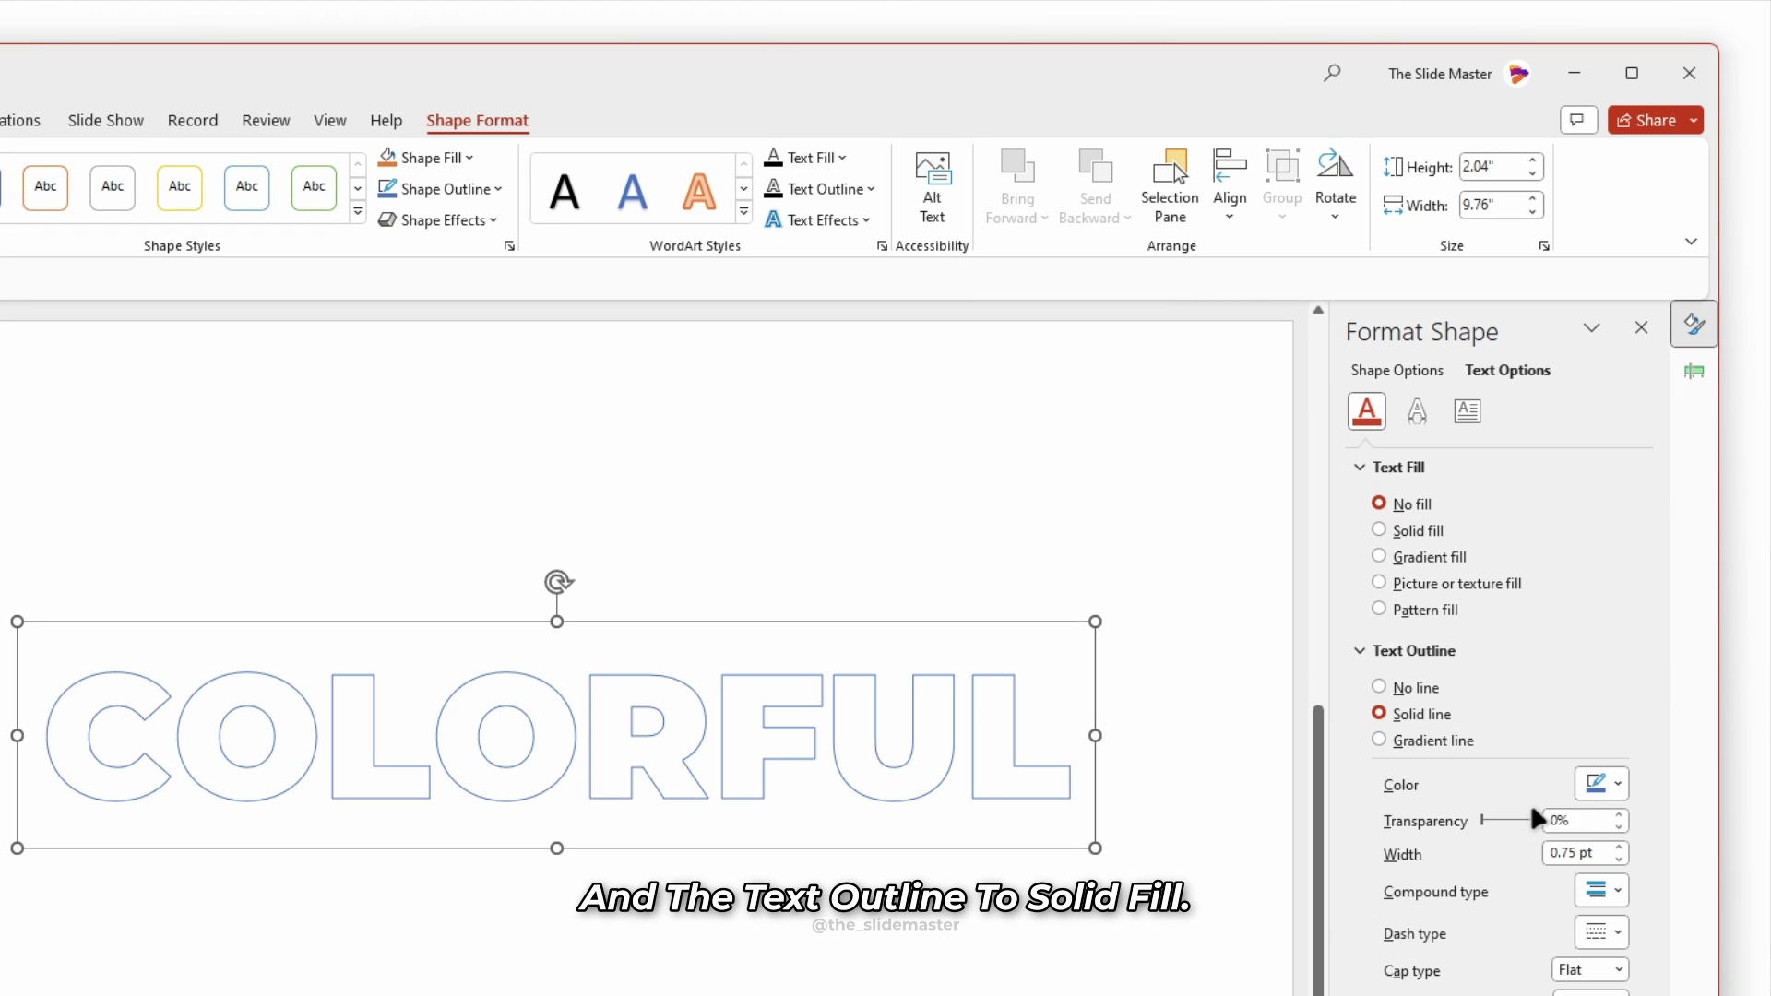
left_click(1612, 785)
left_click(1573, 848)
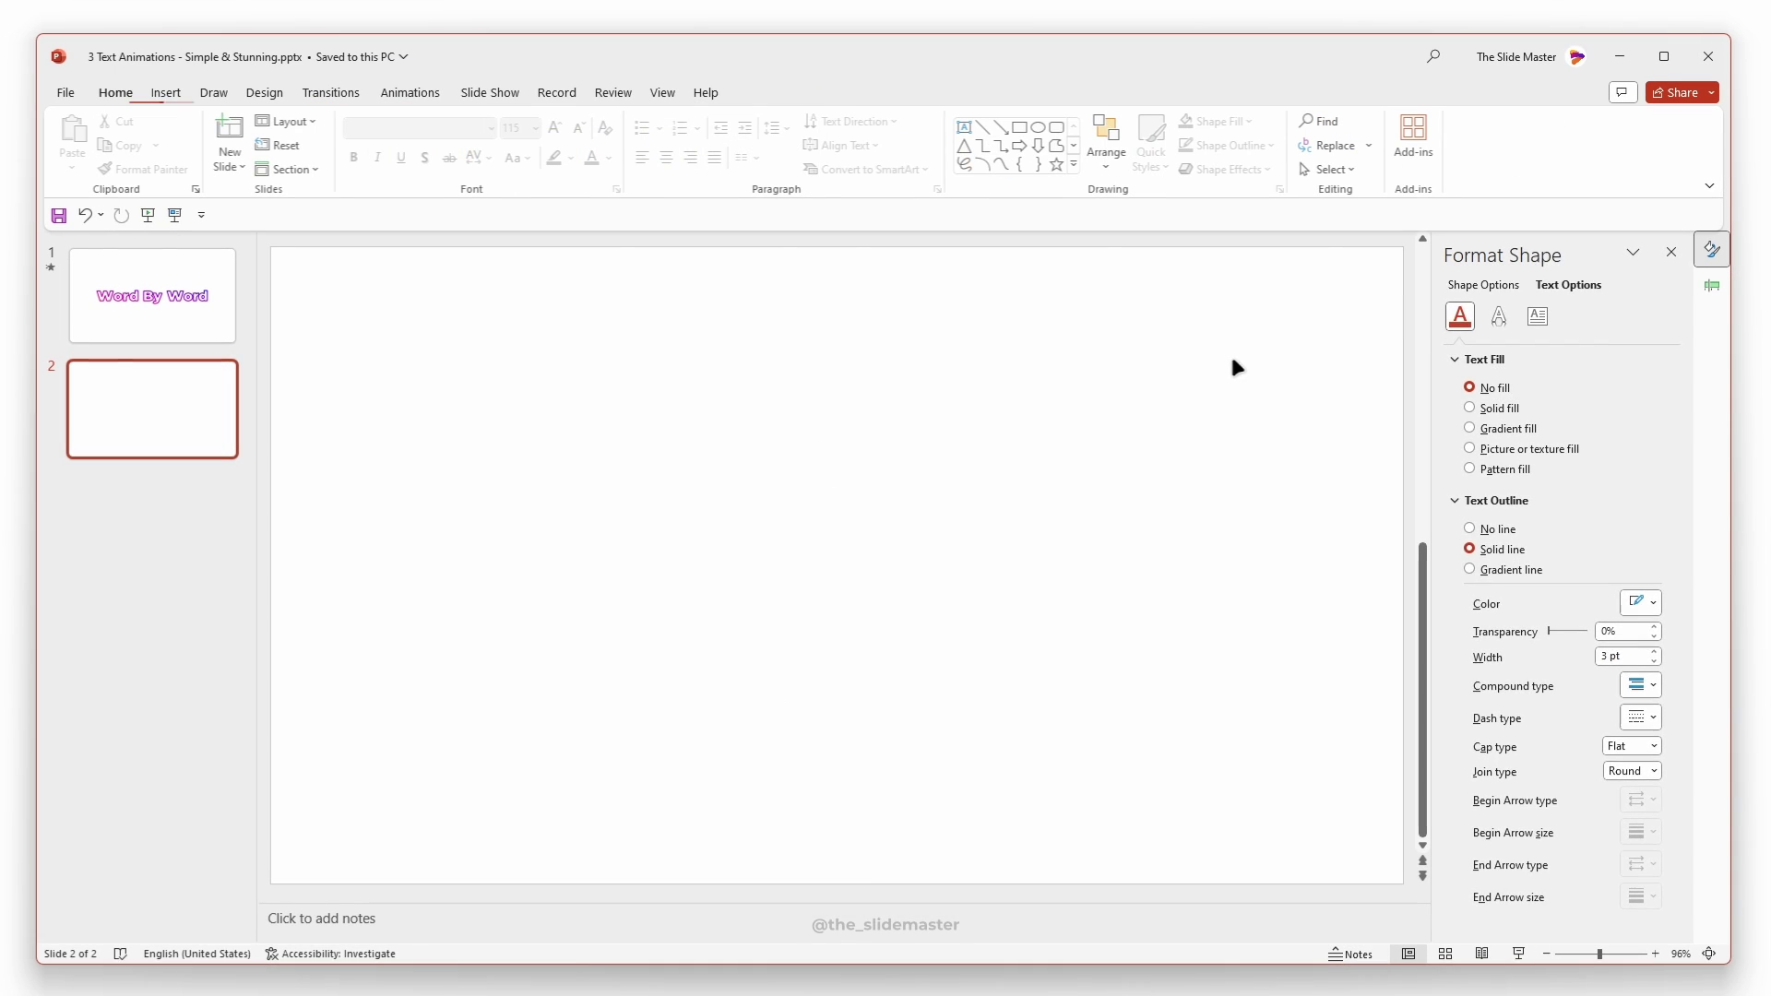
Step: Set the slide 2 background to solid black
right_click(1025, 432)
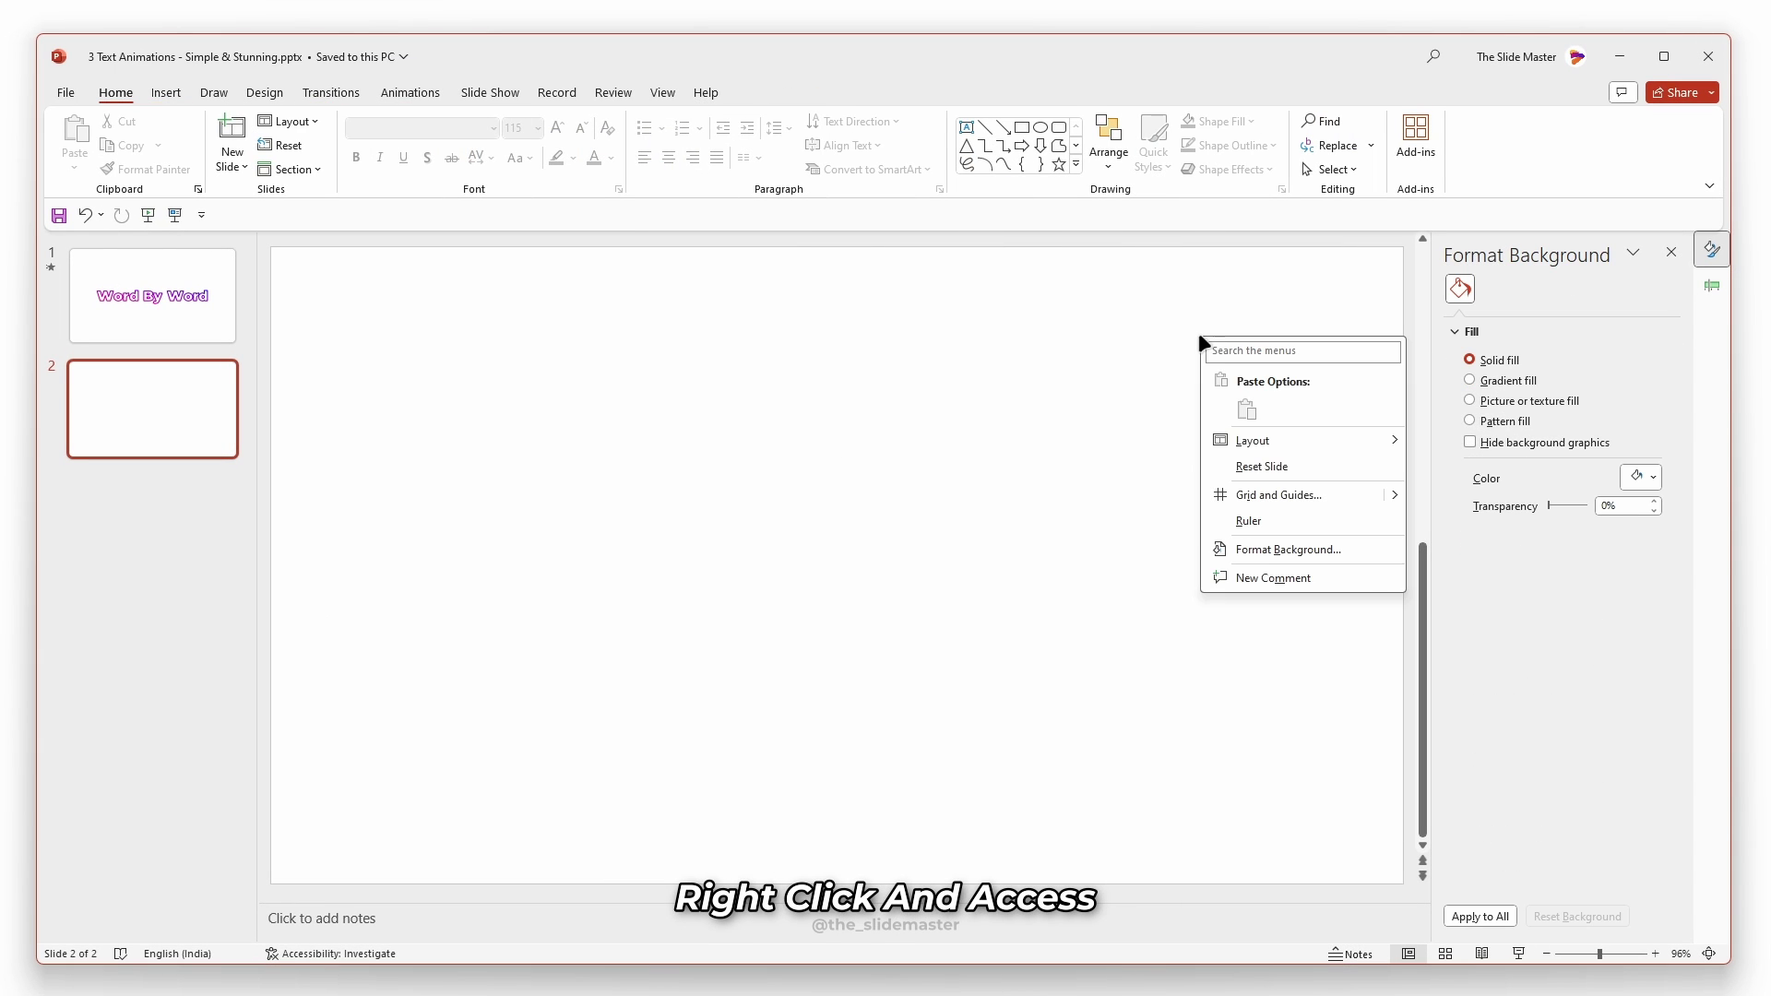
left_click(1266, 547)
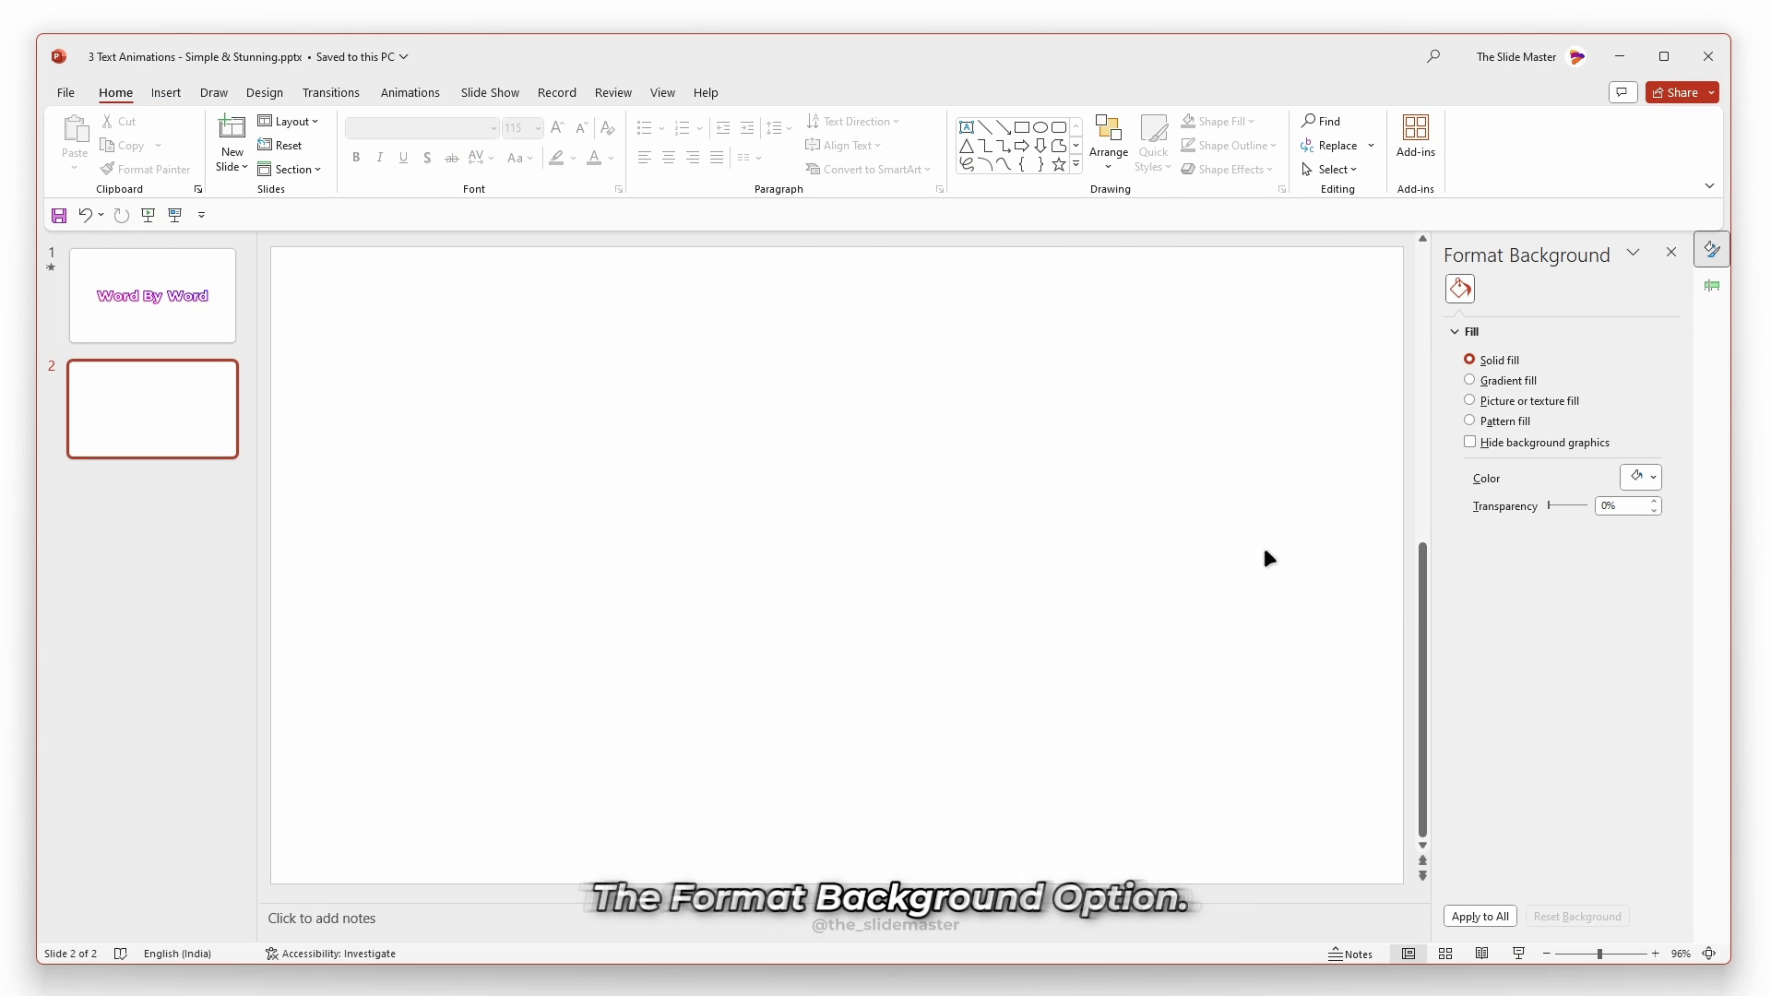
left_click(1641, 476)
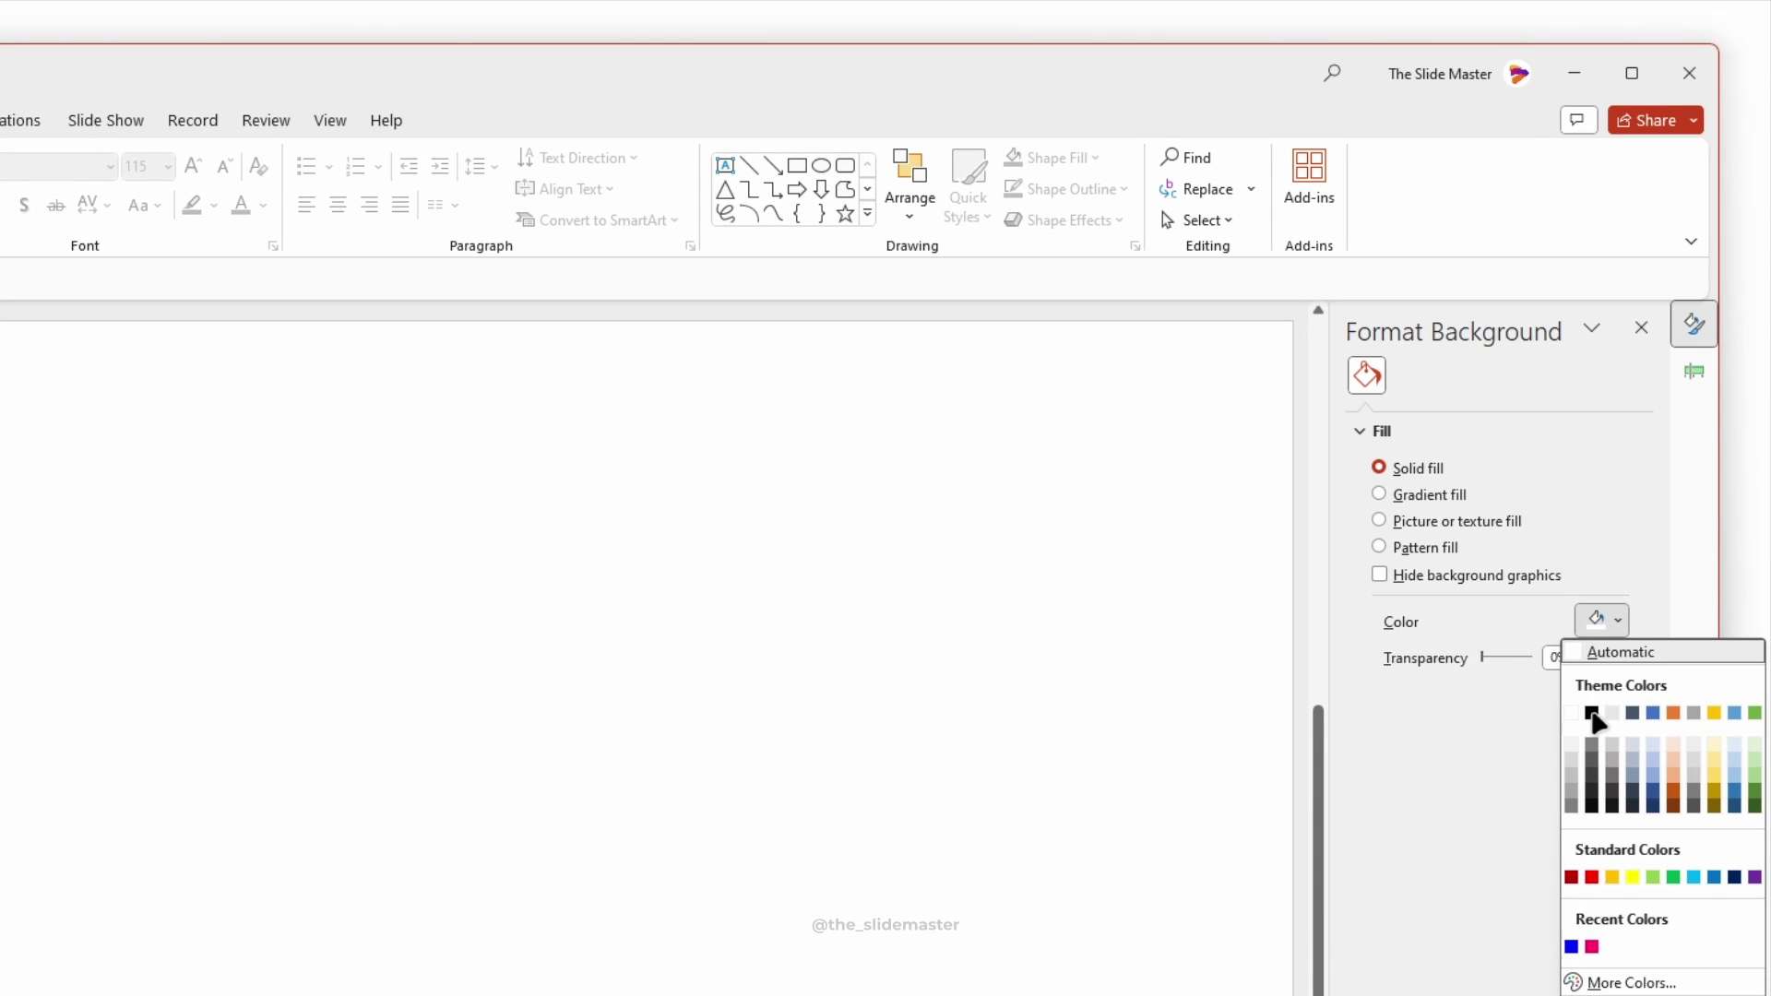
left_click(1592, 713)
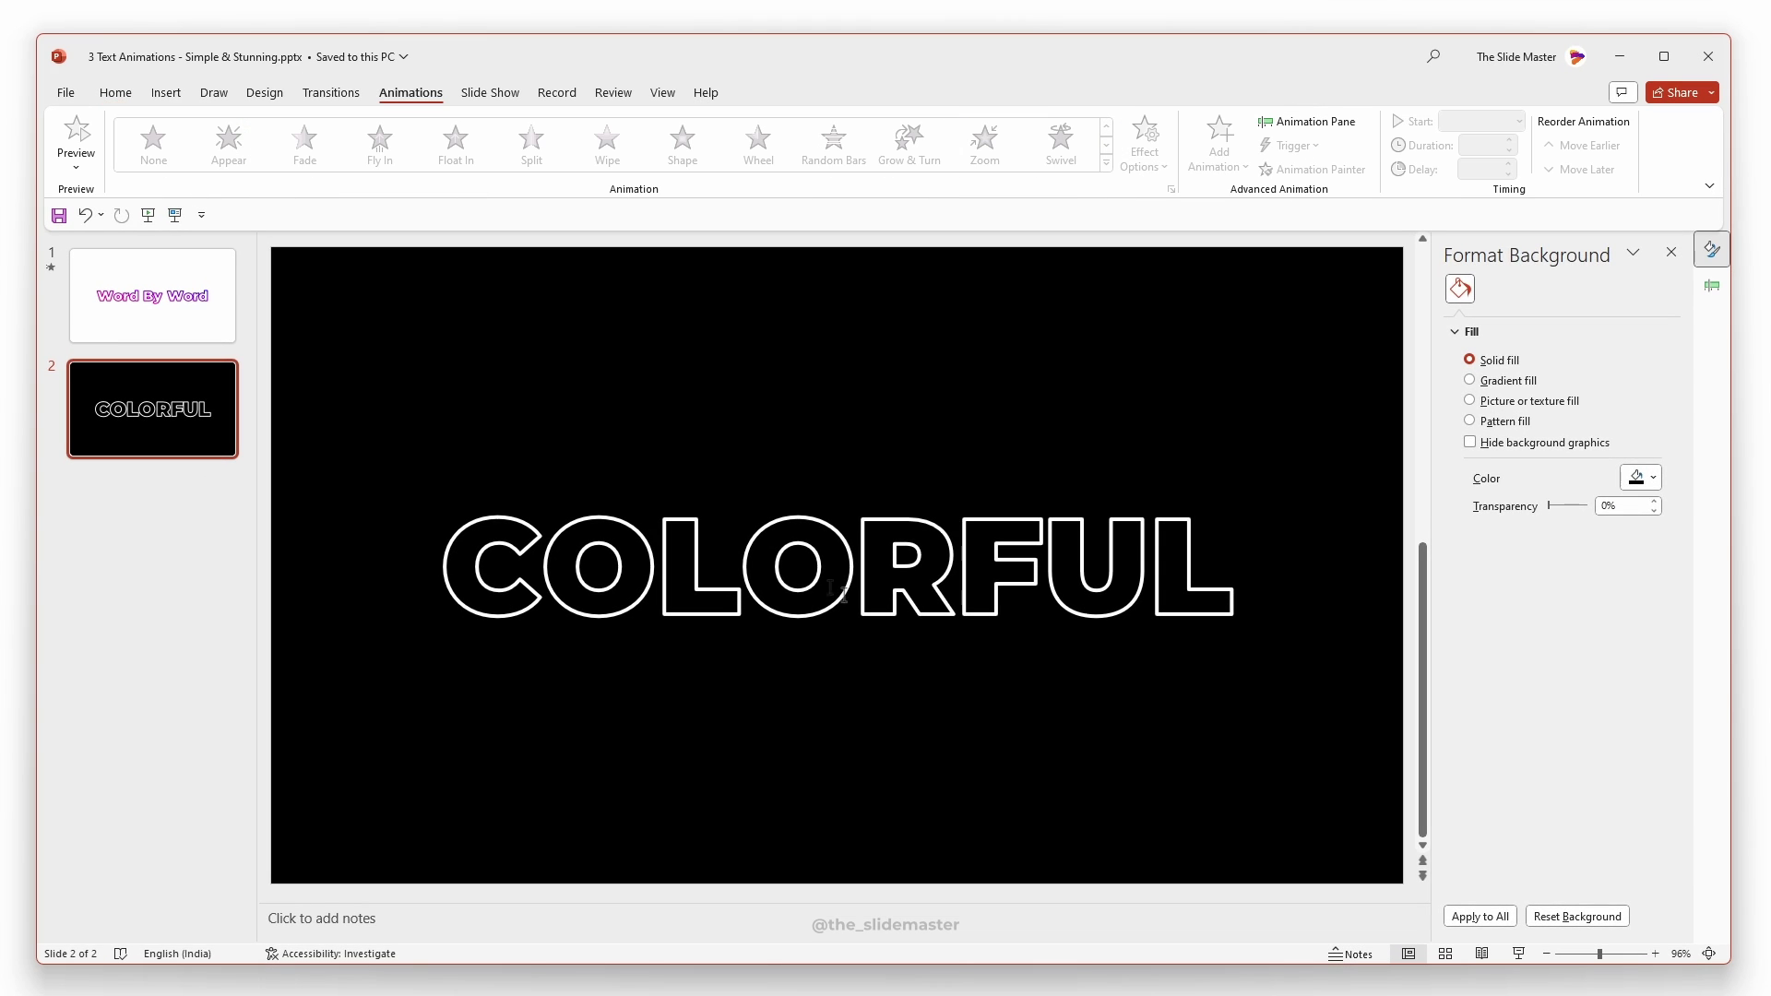
Step: Apply the Font Color animation to the COLORFUL text box
left_click(703, 479)
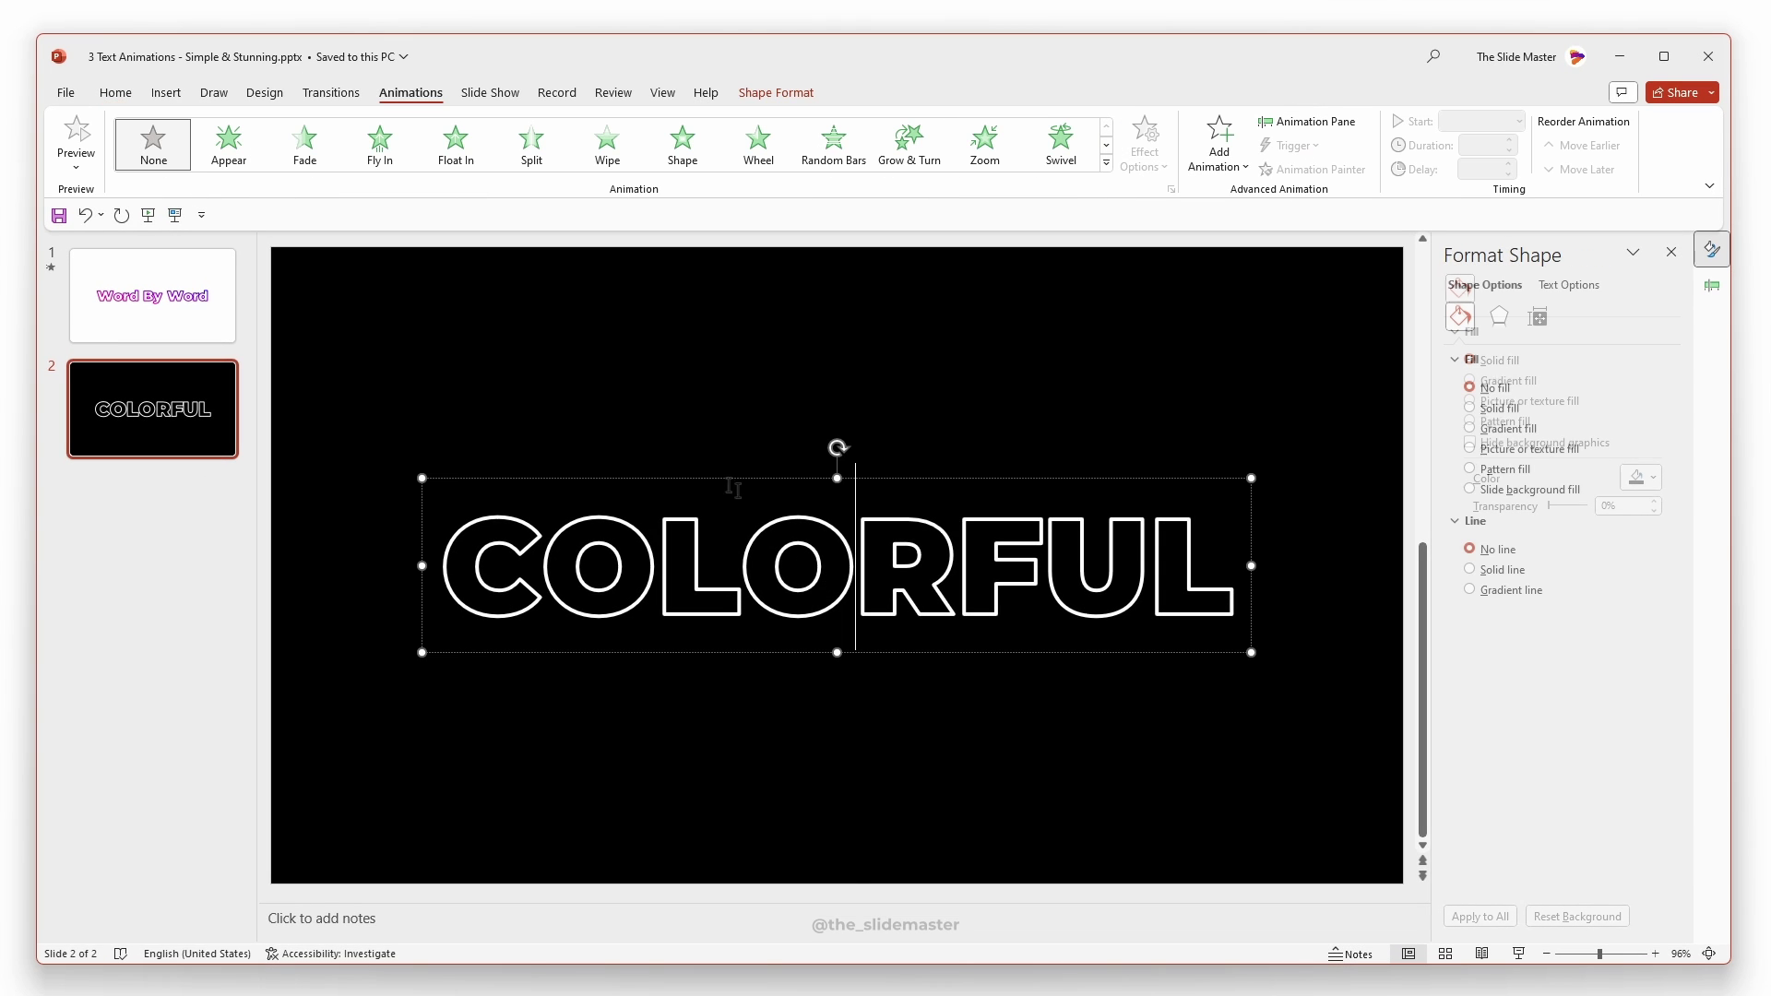
left_click(1106, 162)
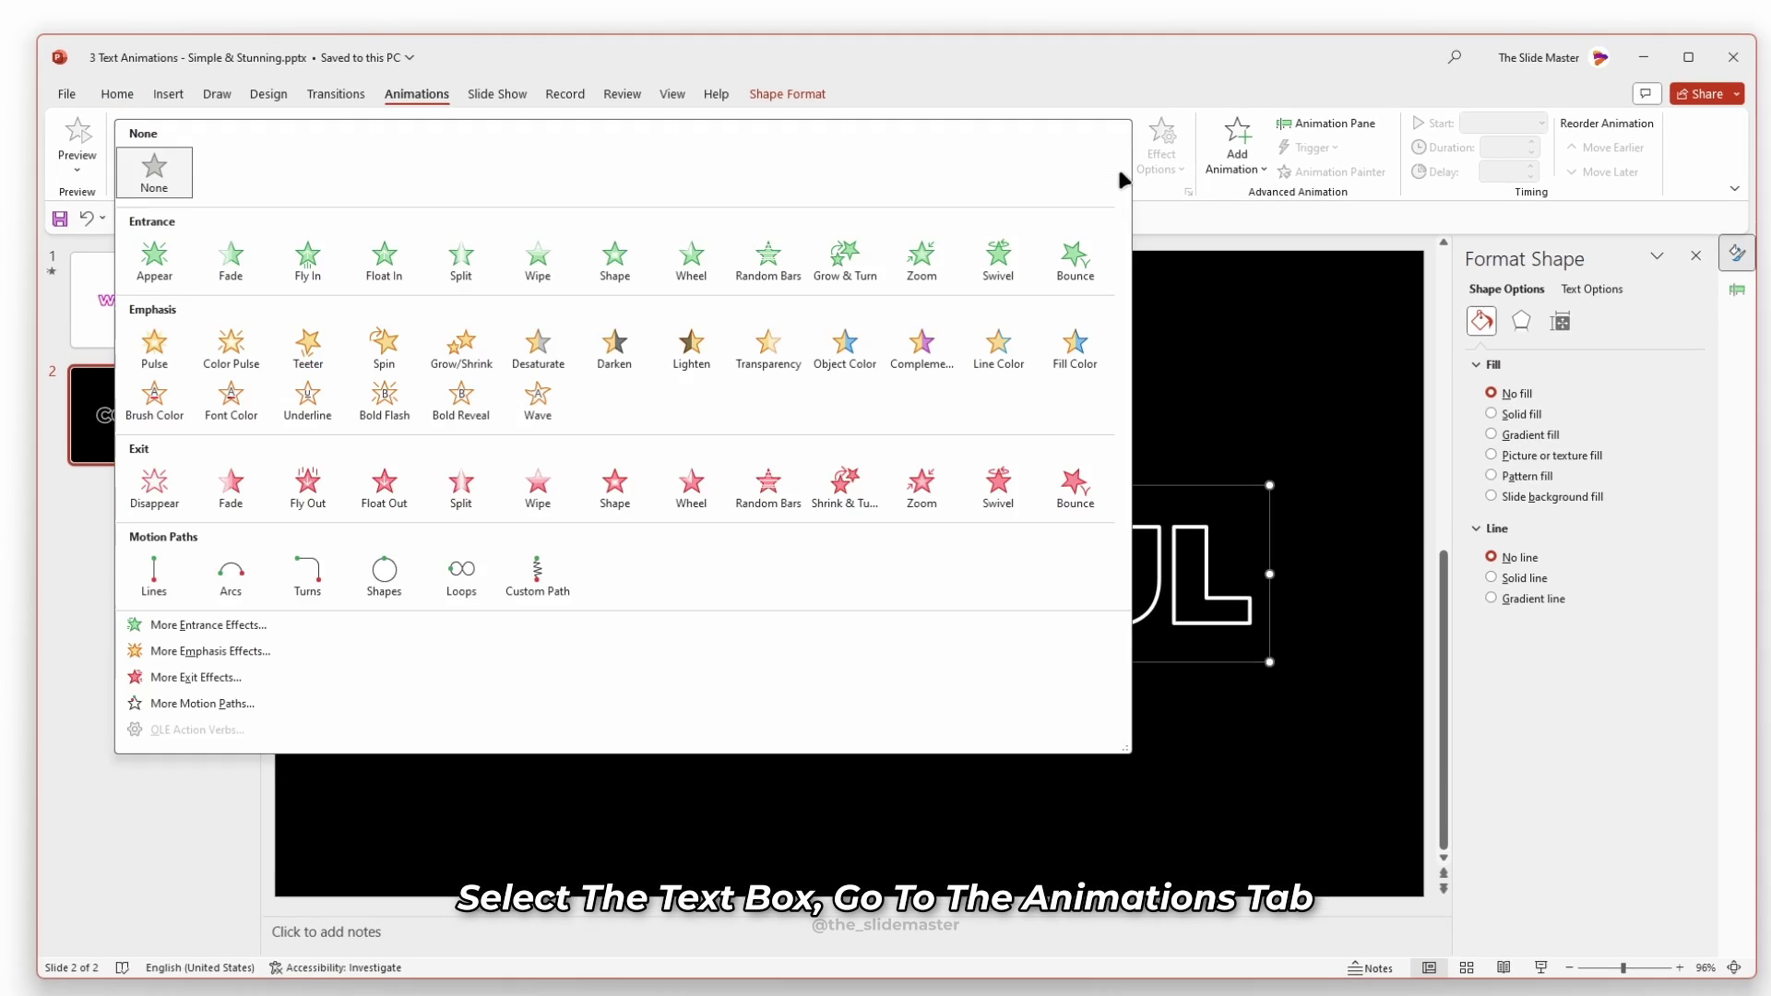
left_click(330, 507)
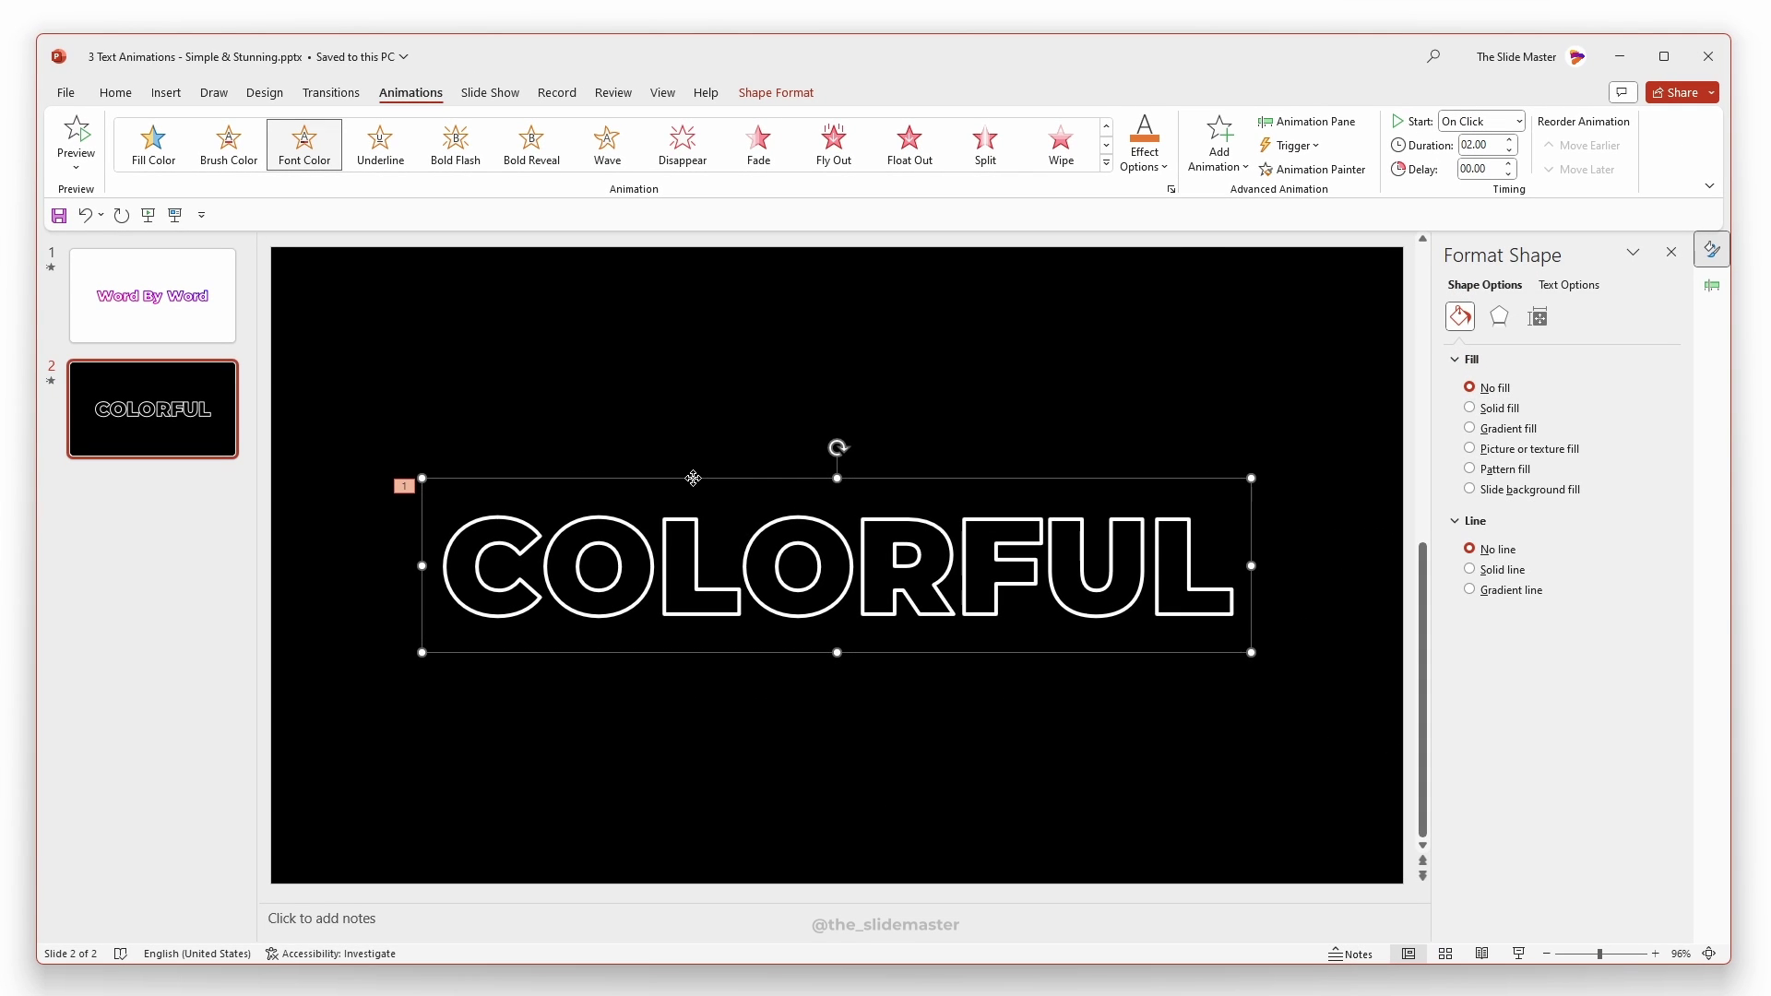
left_click(1306, 121)
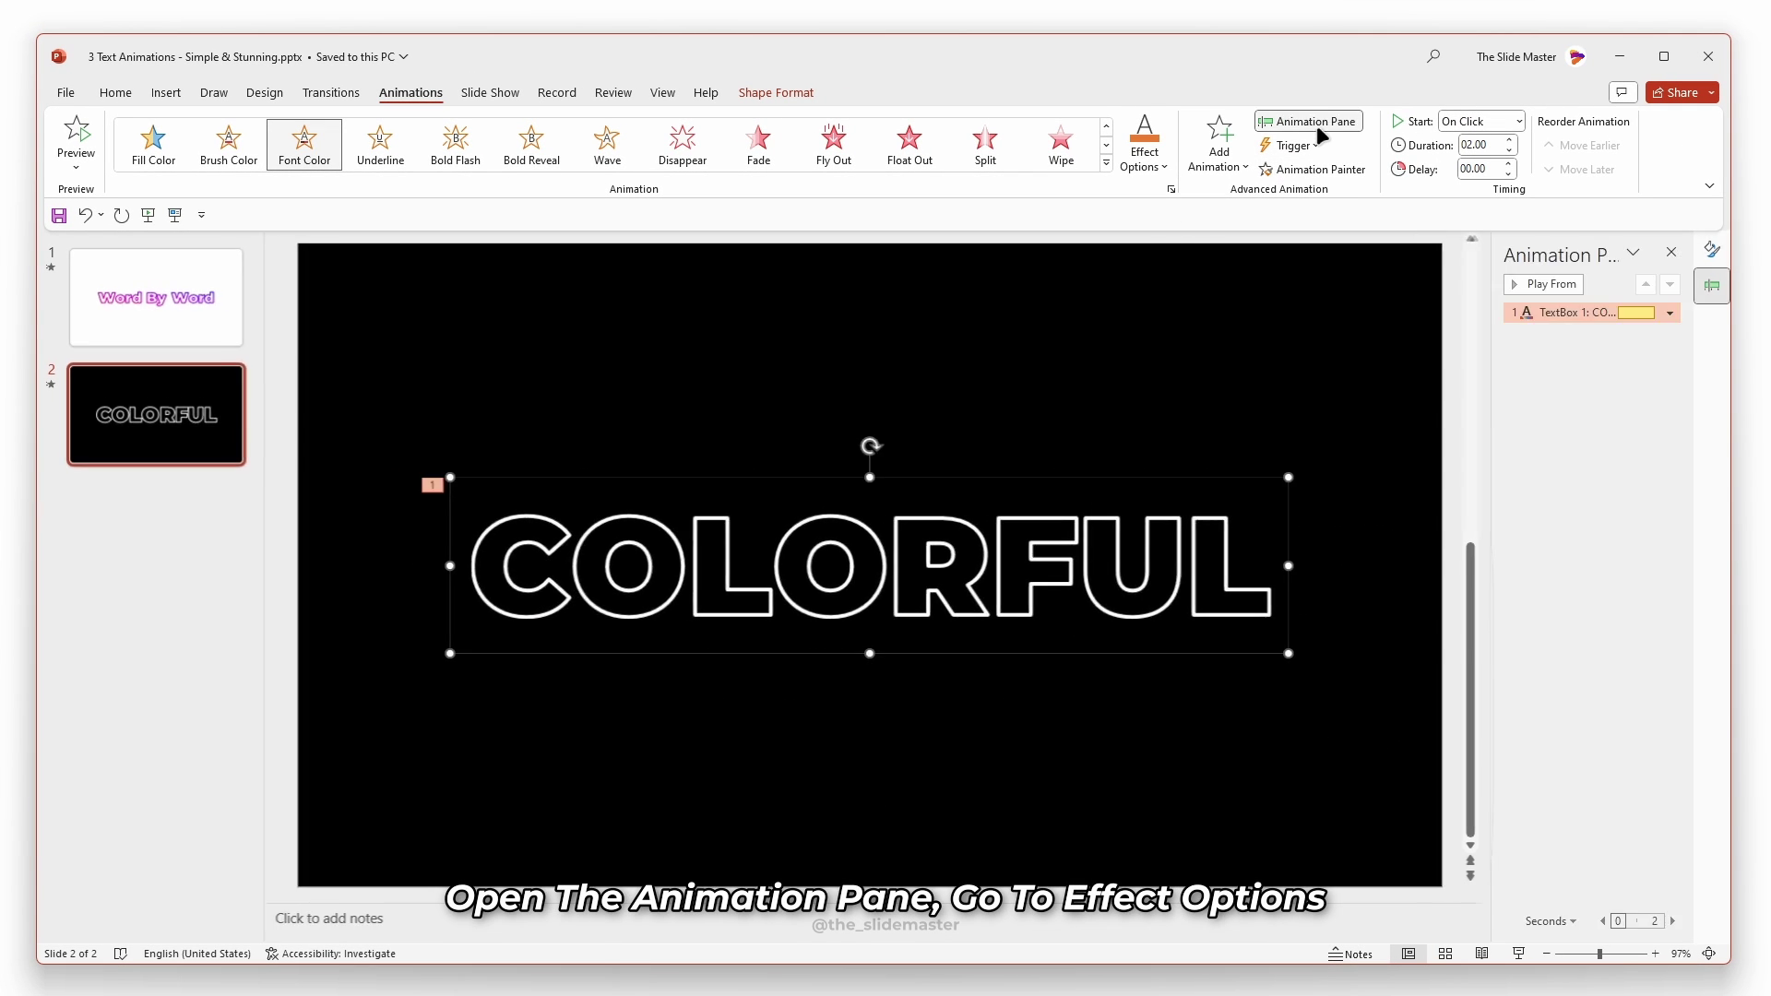
left_click(1666, 310)
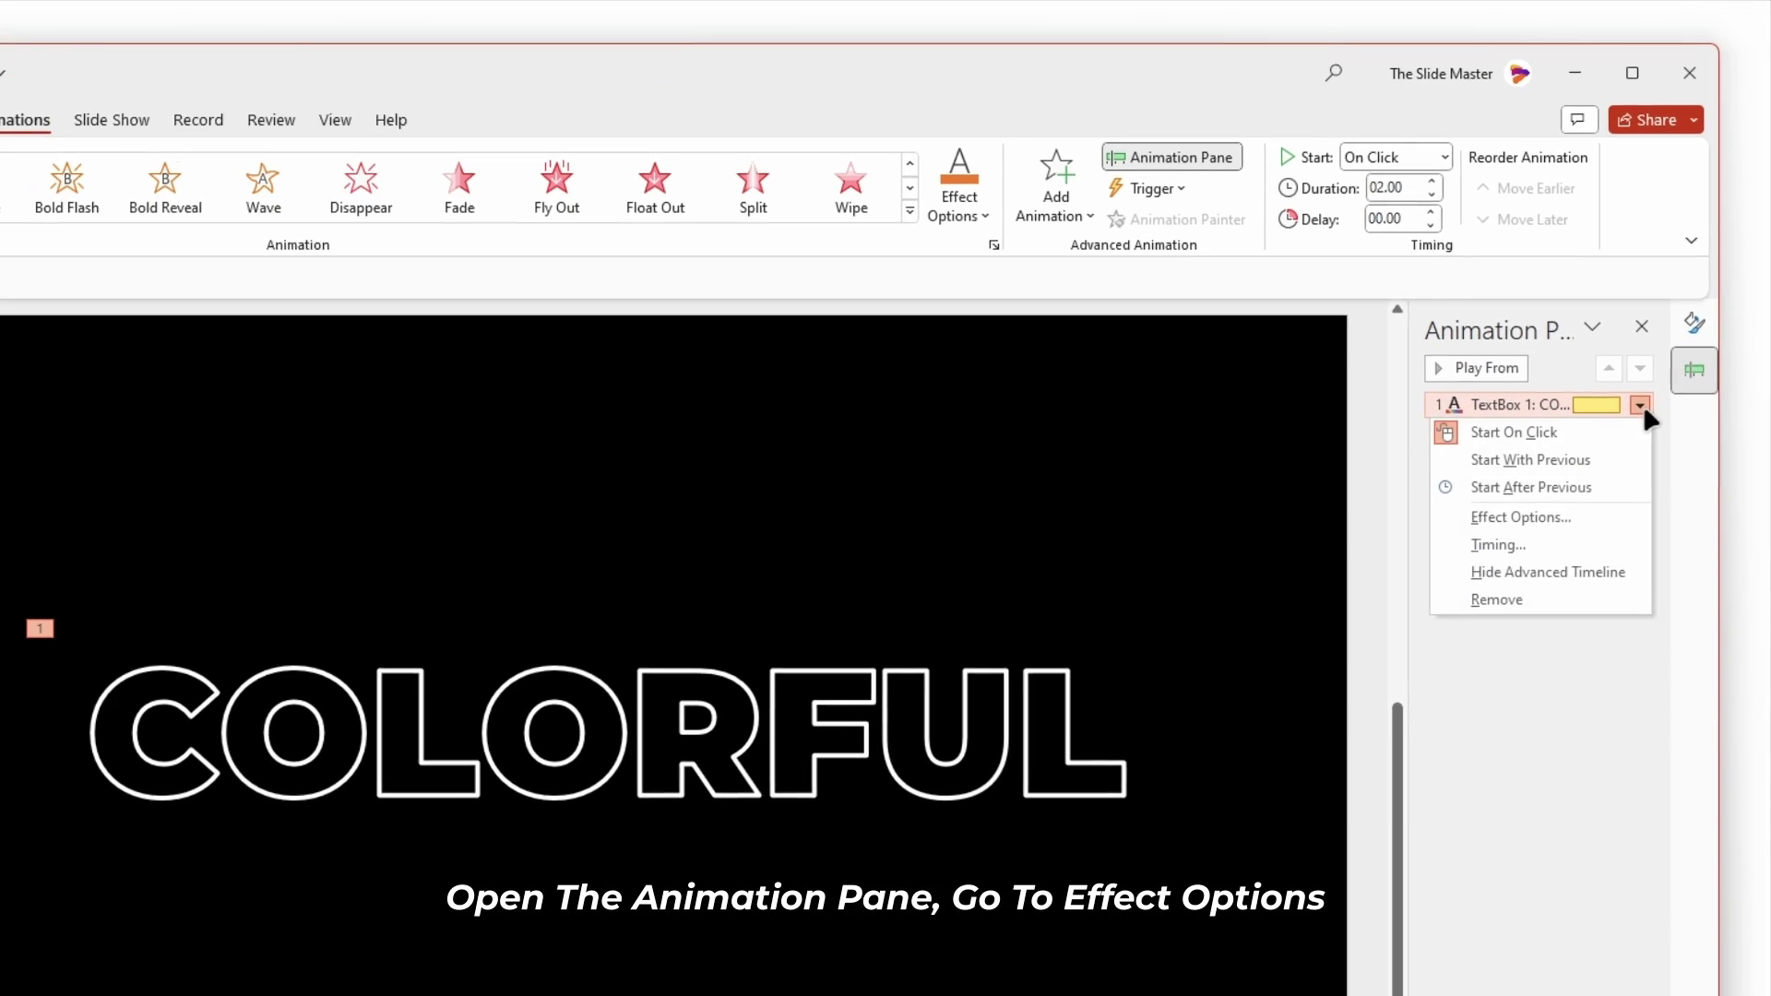
Step: Set the Font Color target to magenta with the gradient style and auto-reverse on
left_click(1546, 516)
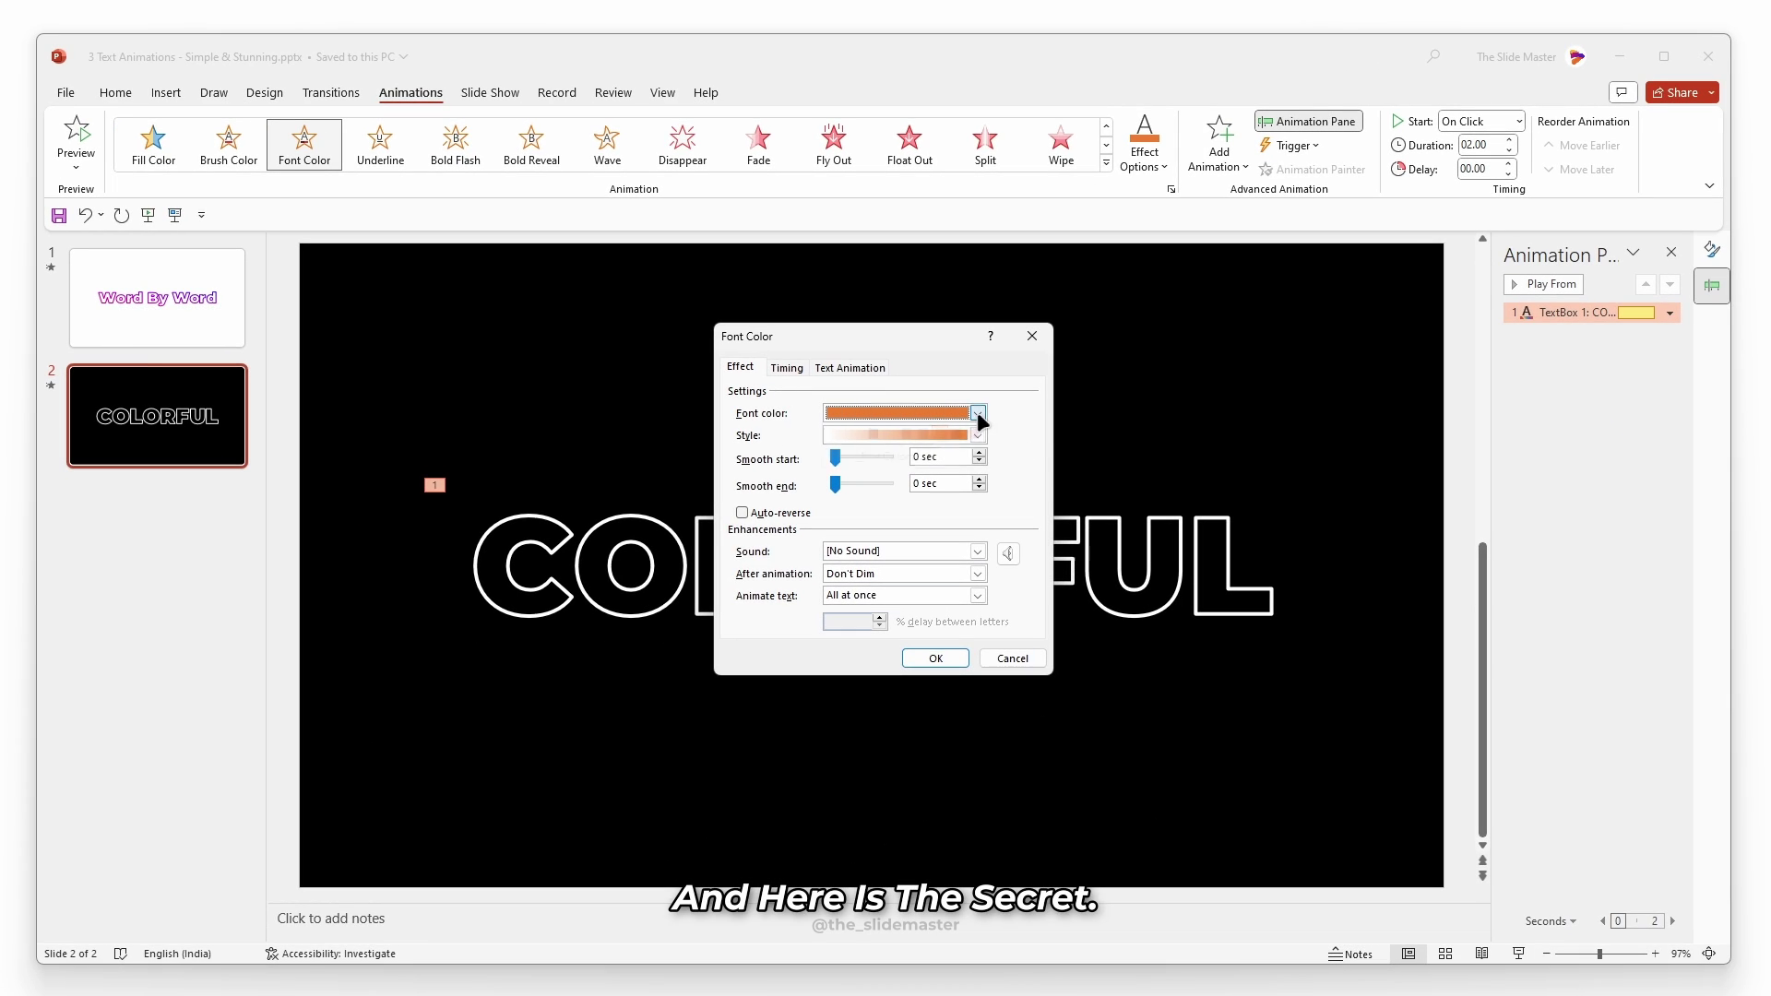
left_click(922, 451)
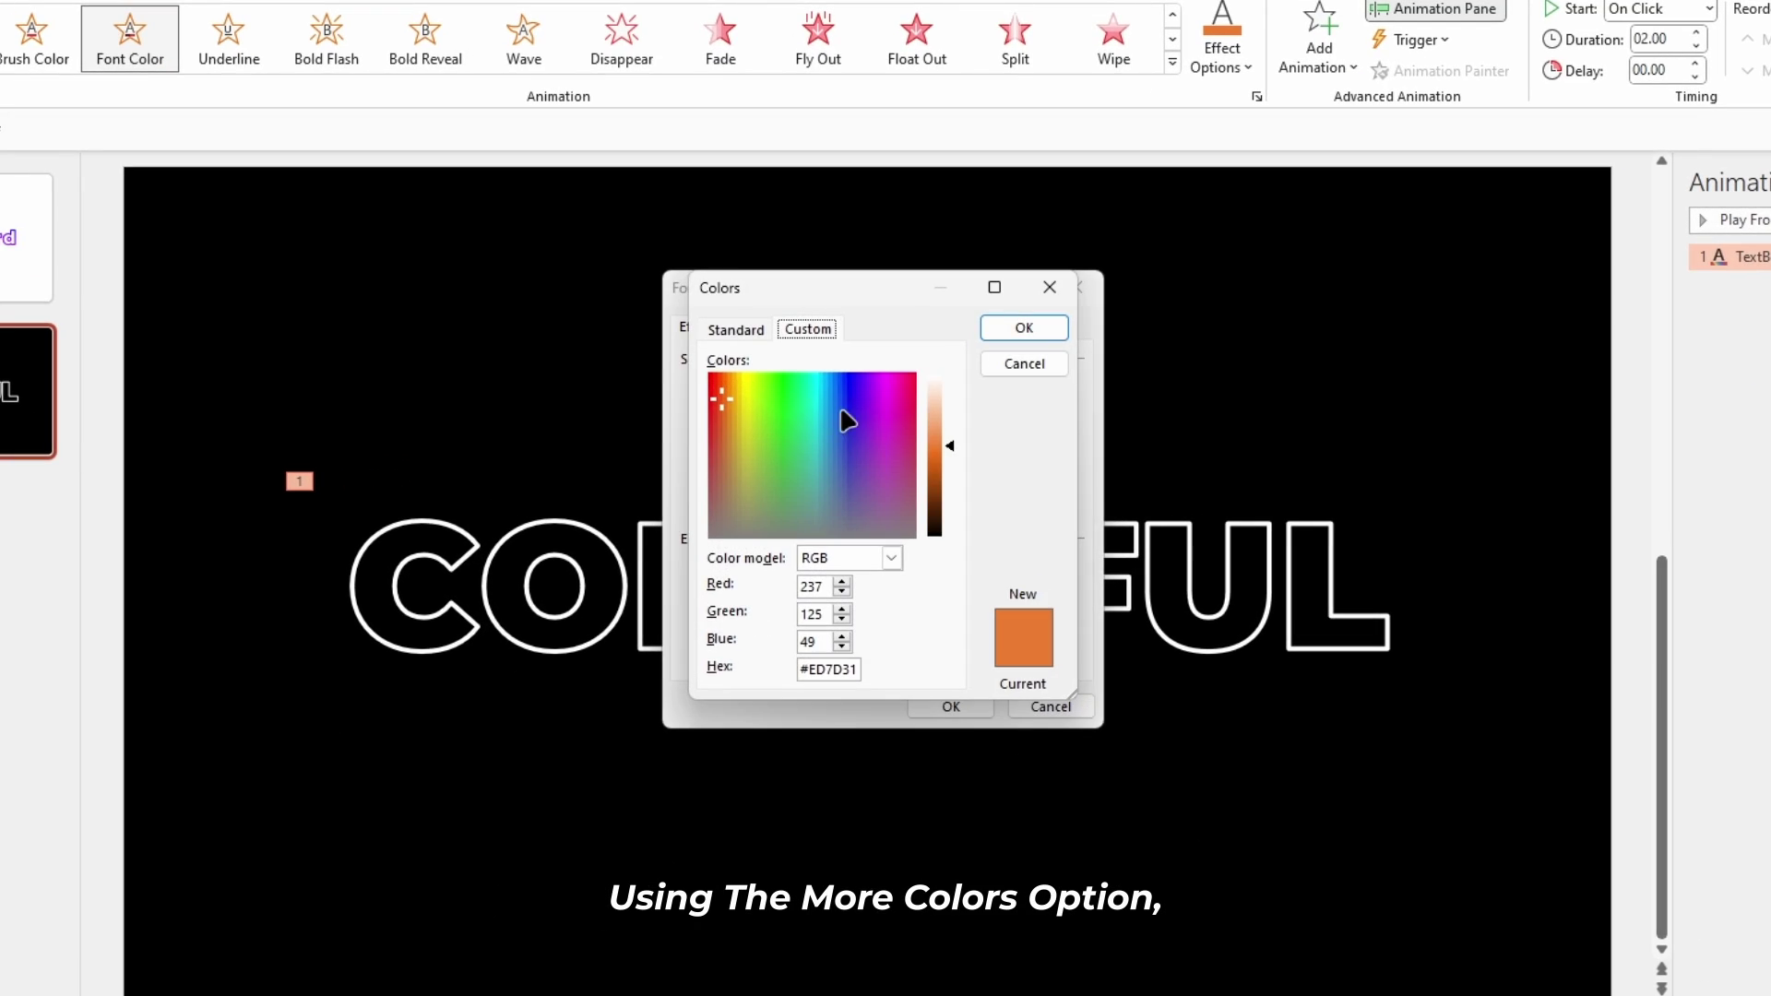
left_click(1023, 328)
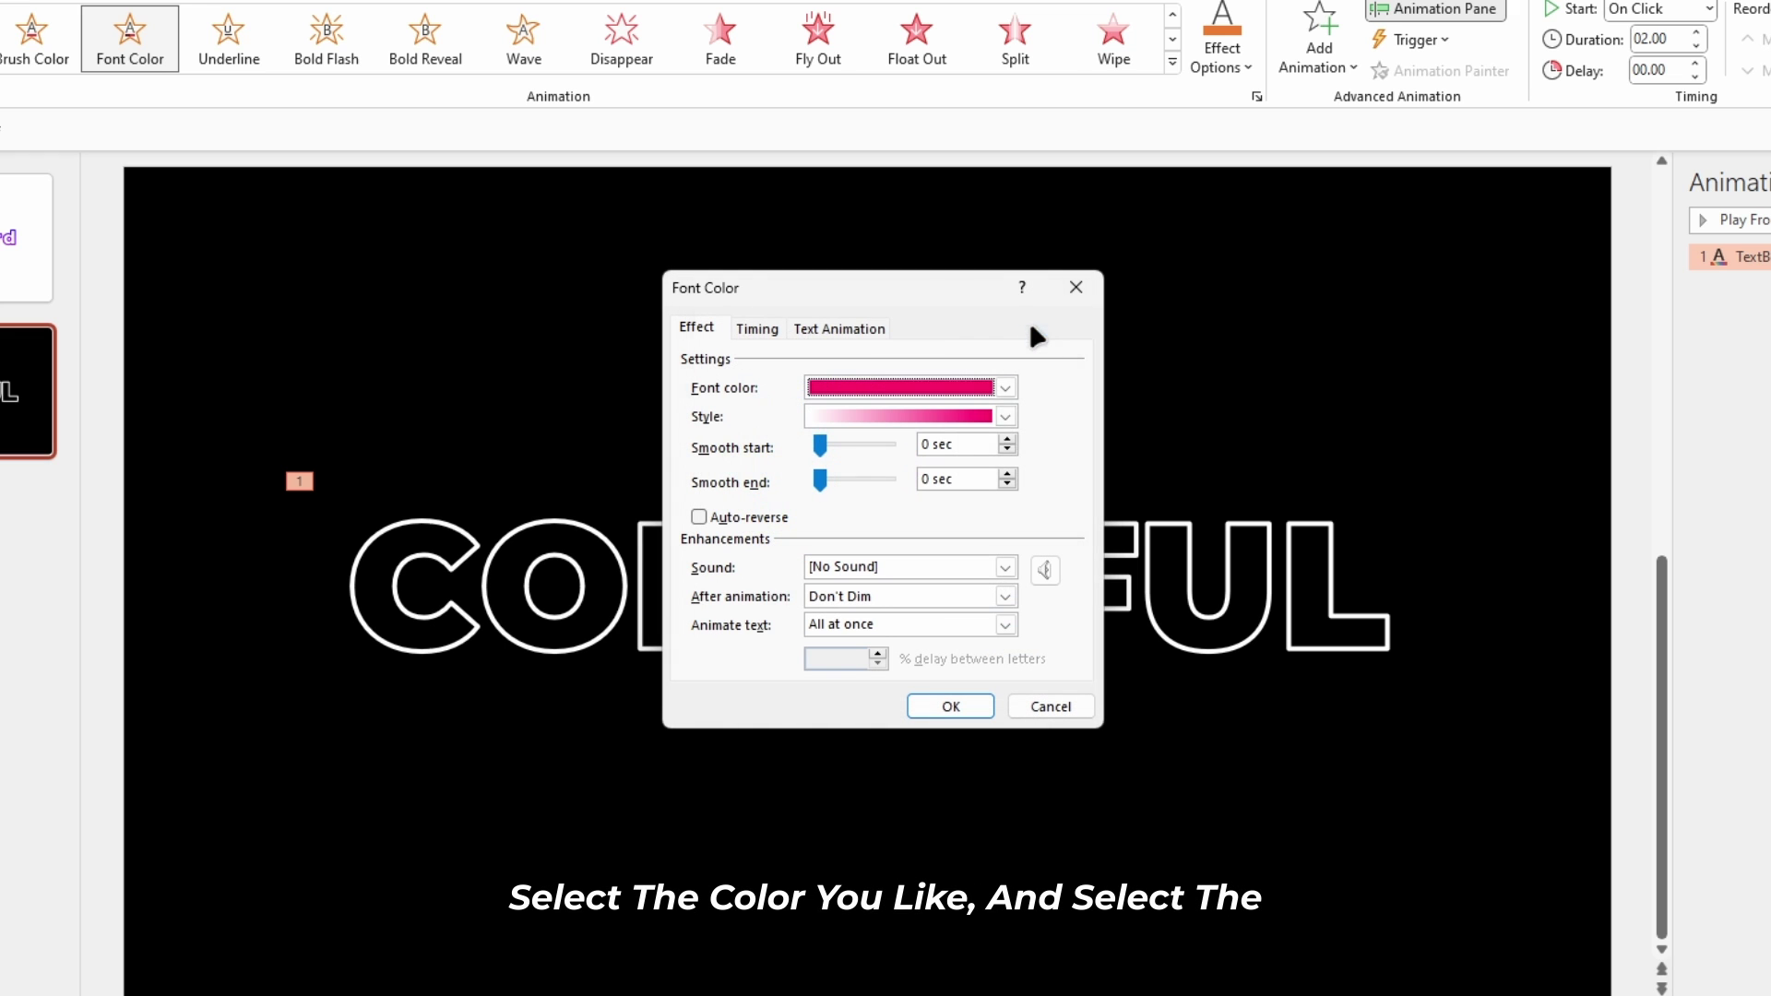
left_click(1006, 416)
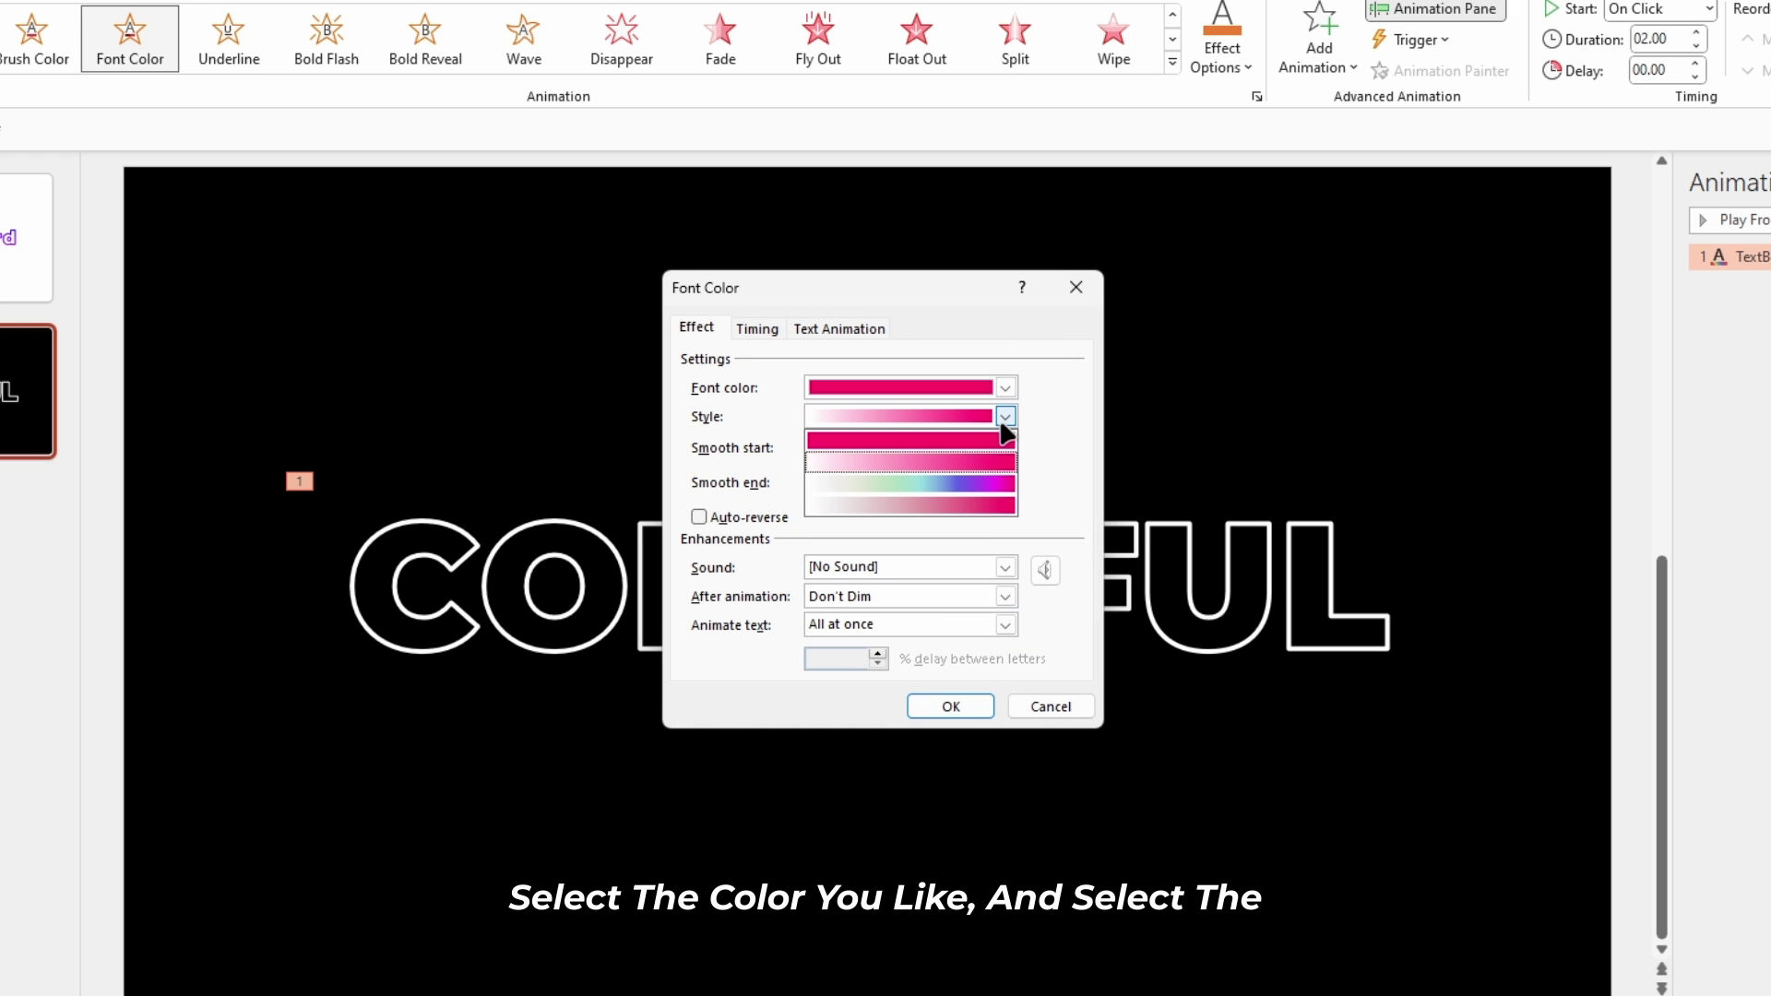
left_click(963, 481)
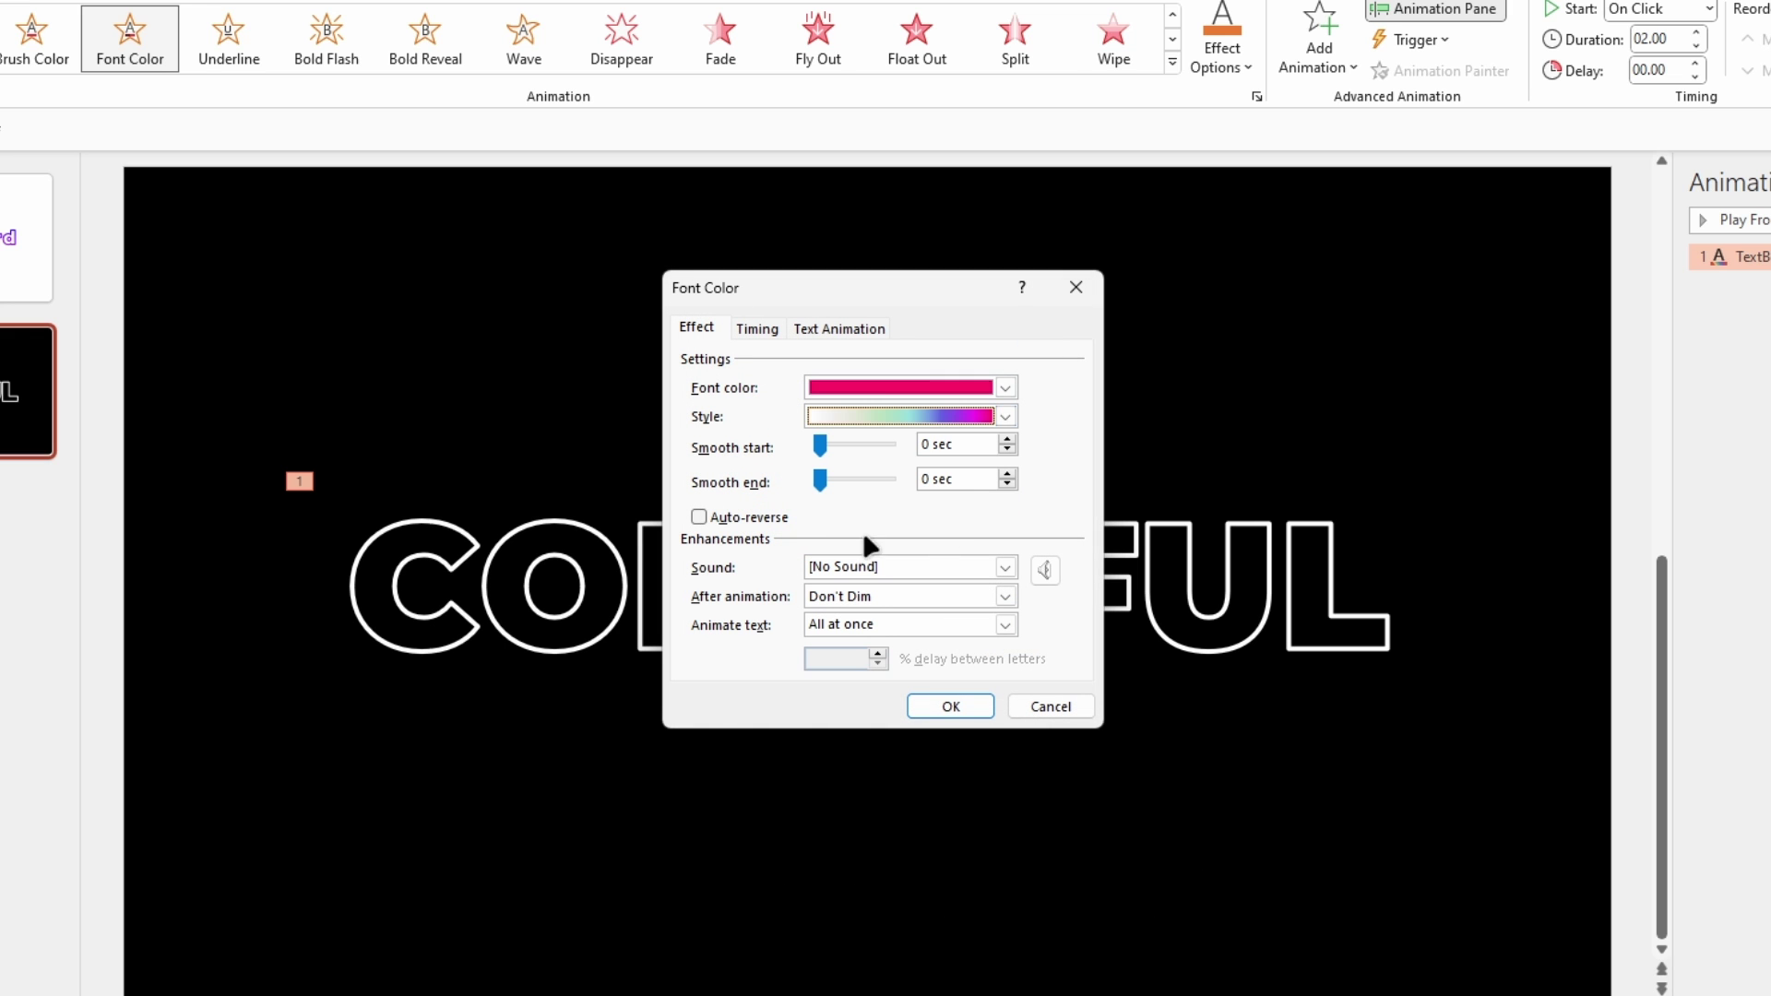
left_click(701, 518)
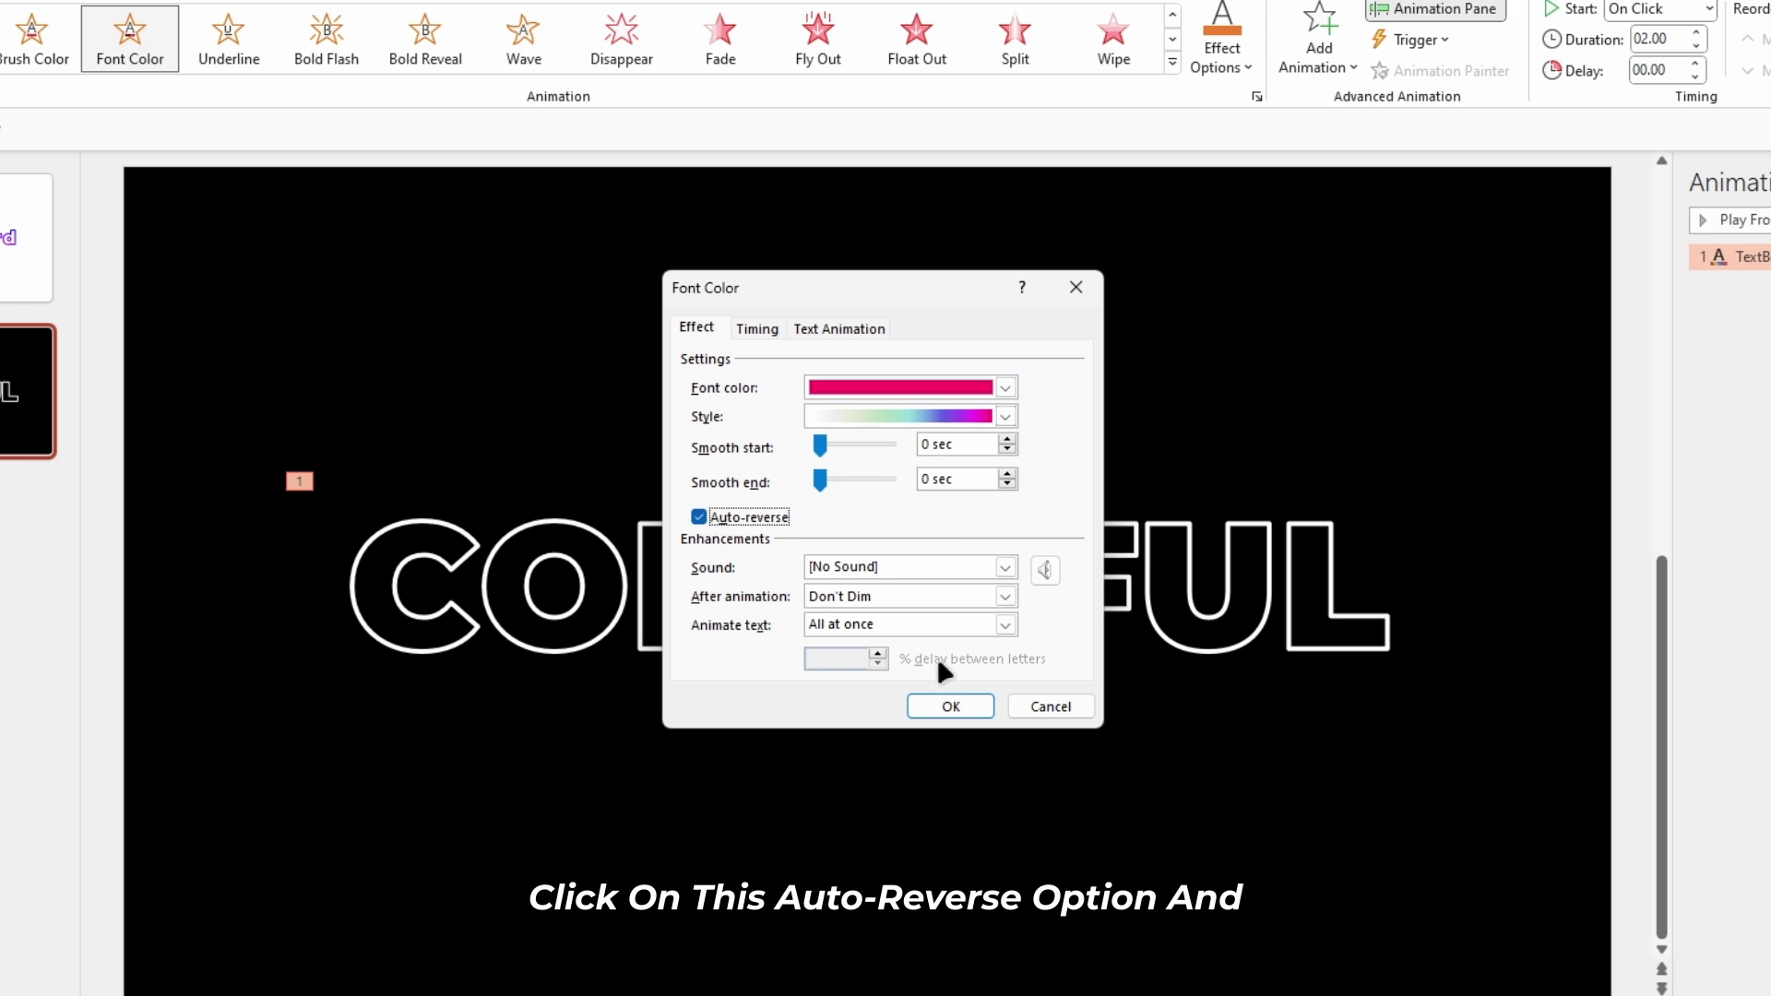
Step: Animate the COLORFUL text by letter with a 10% delay between letters
left_click(1005, 625)
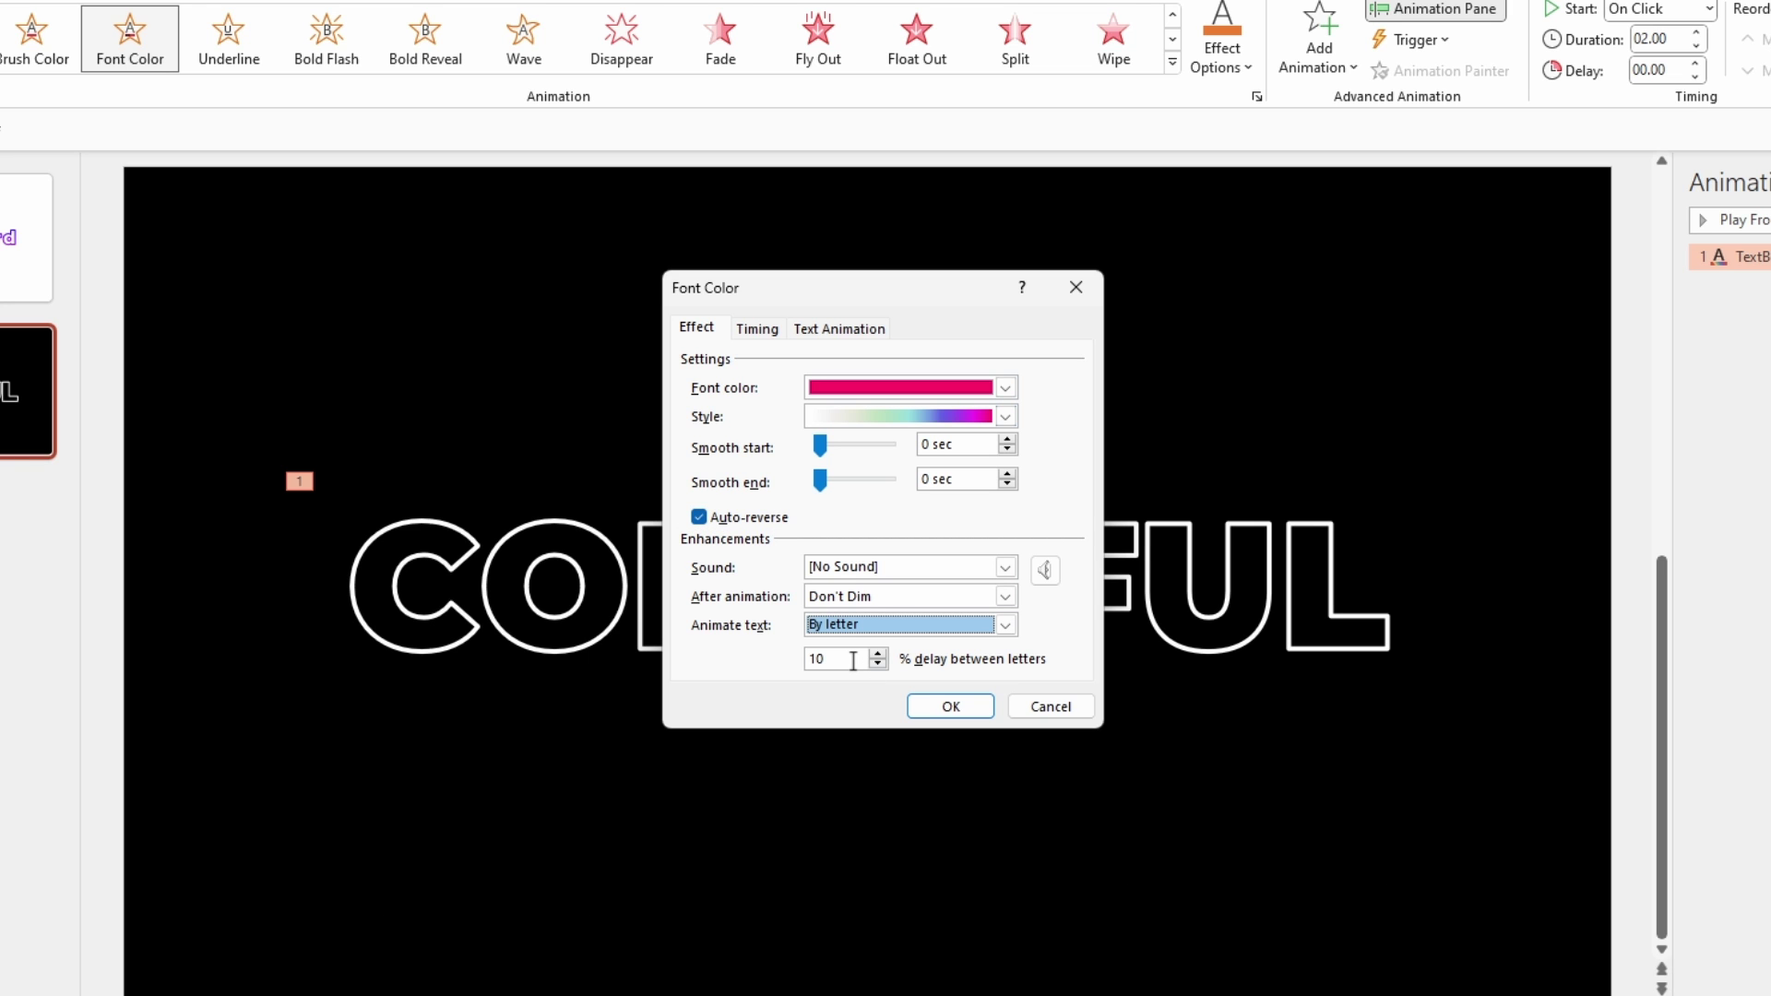
double_click(845, 659)
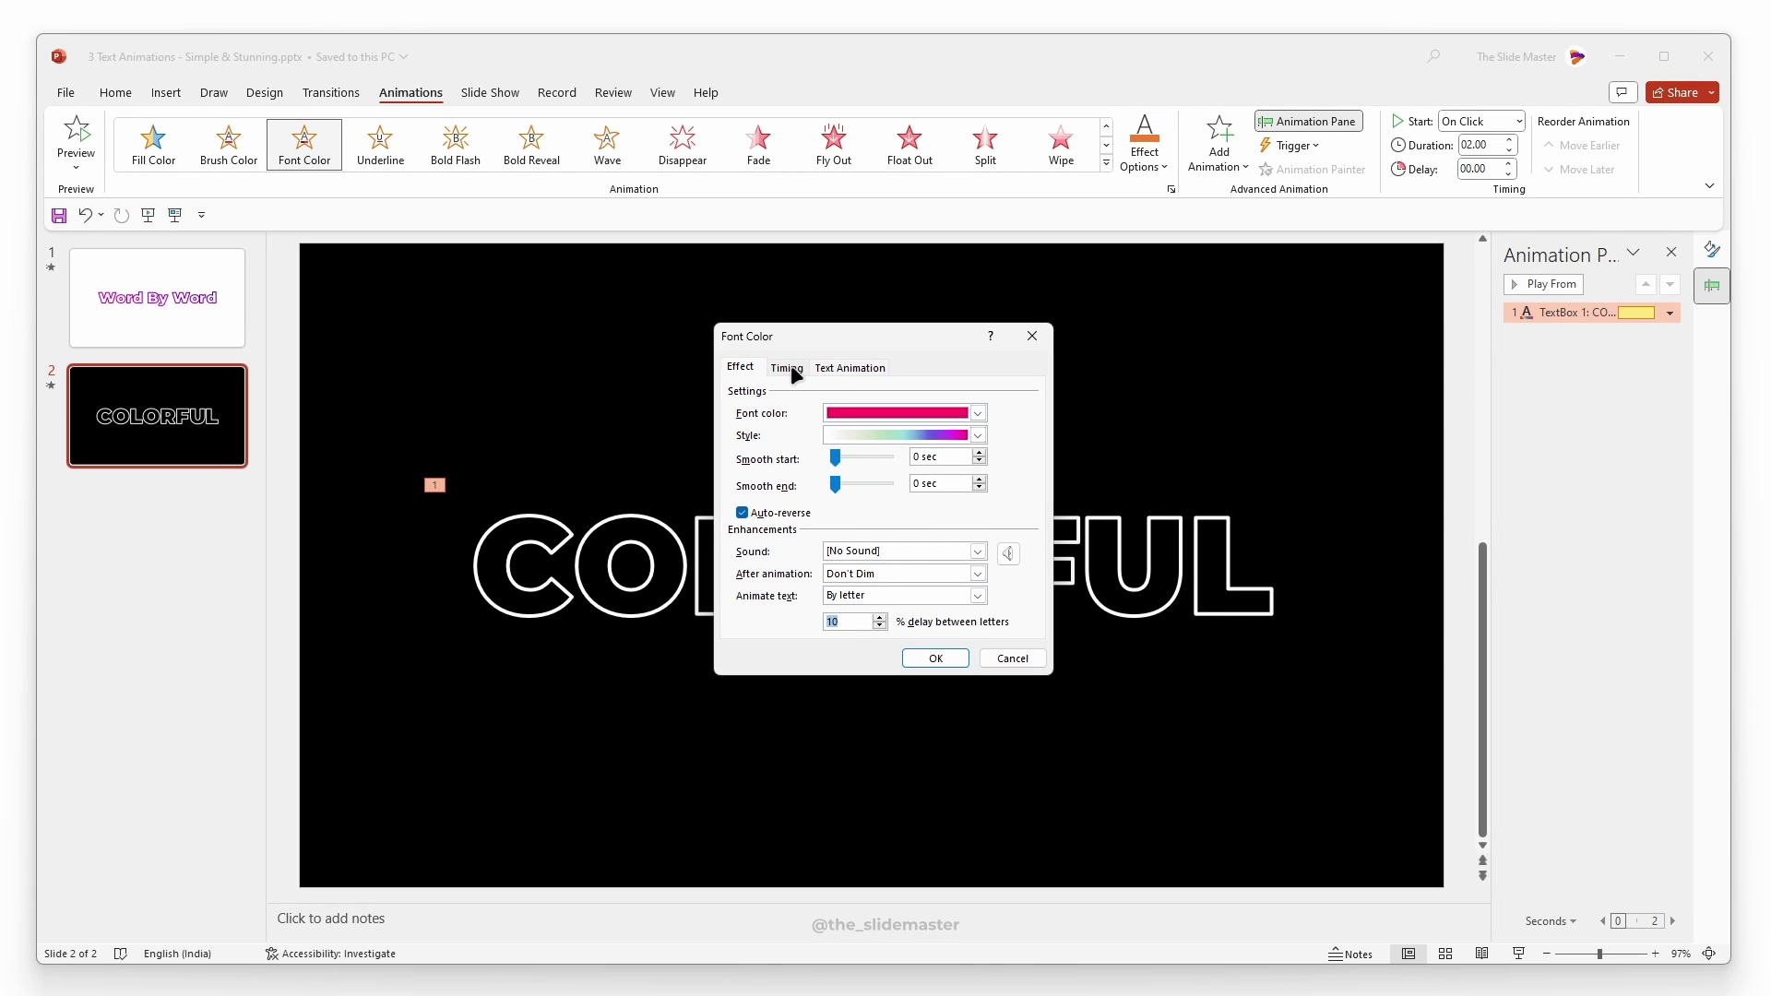
left_click(790, 367)
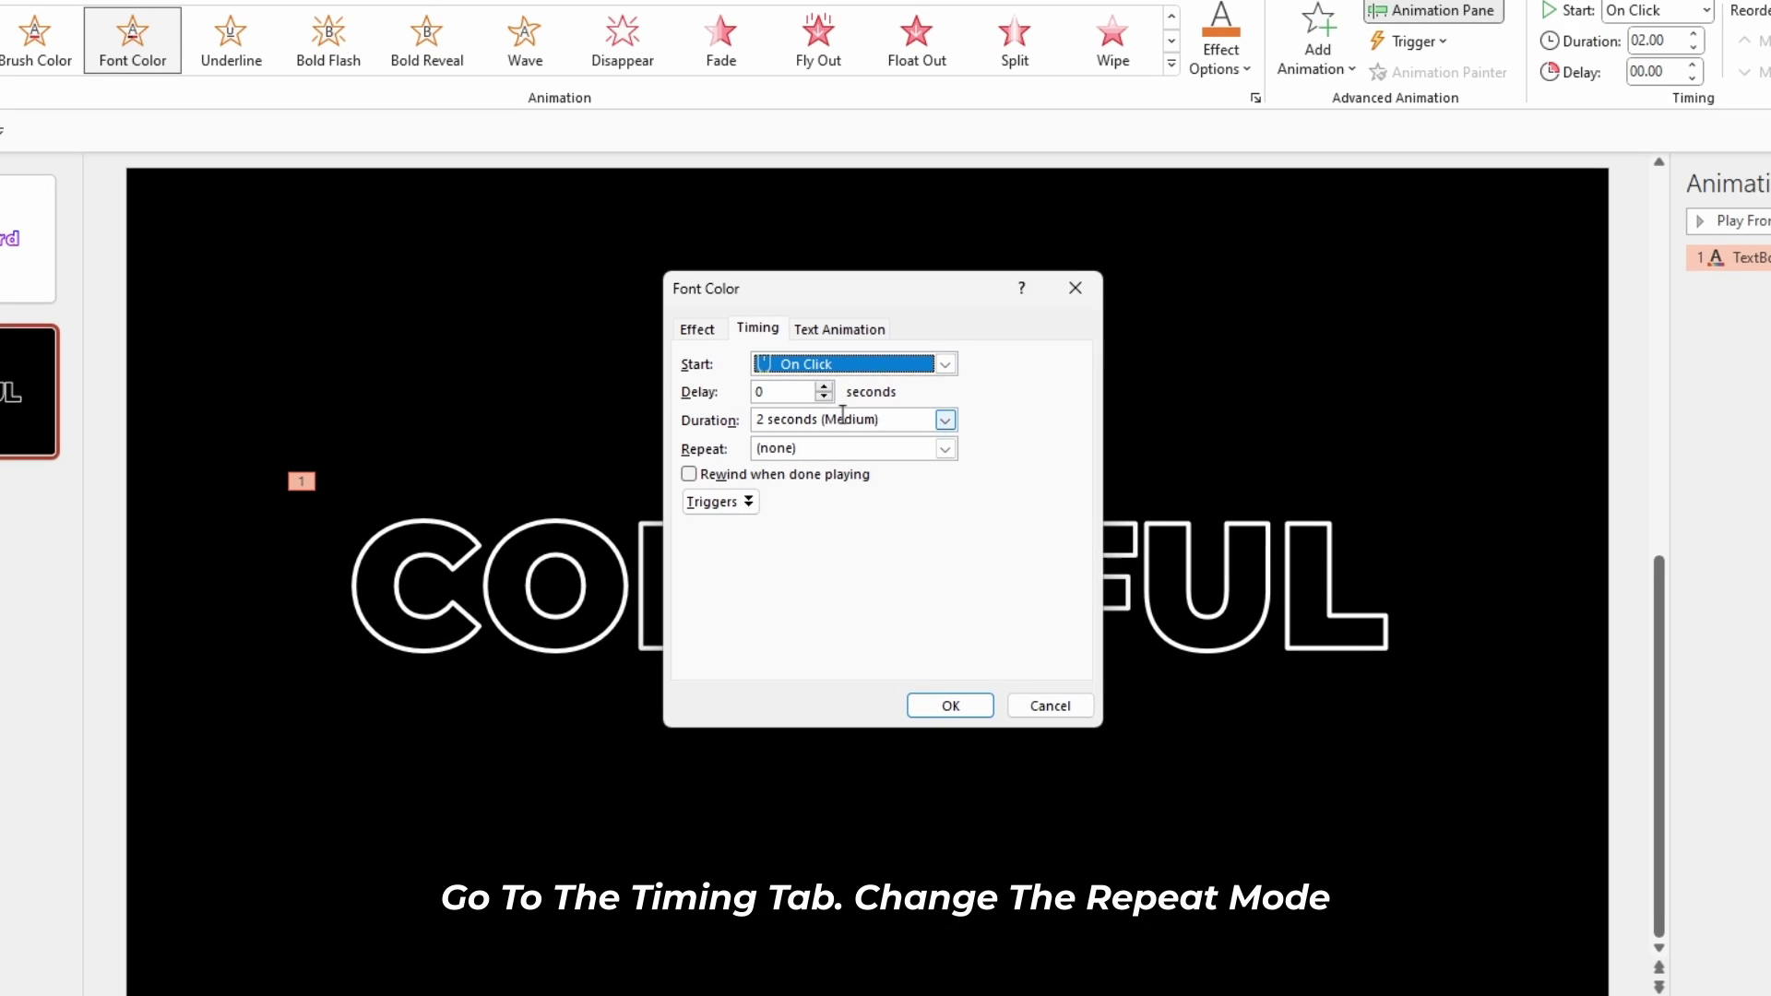
Step: Set the COLORFUL Font Color animation to repeat Until End of Slide and confirm it
left_click(822, 580)
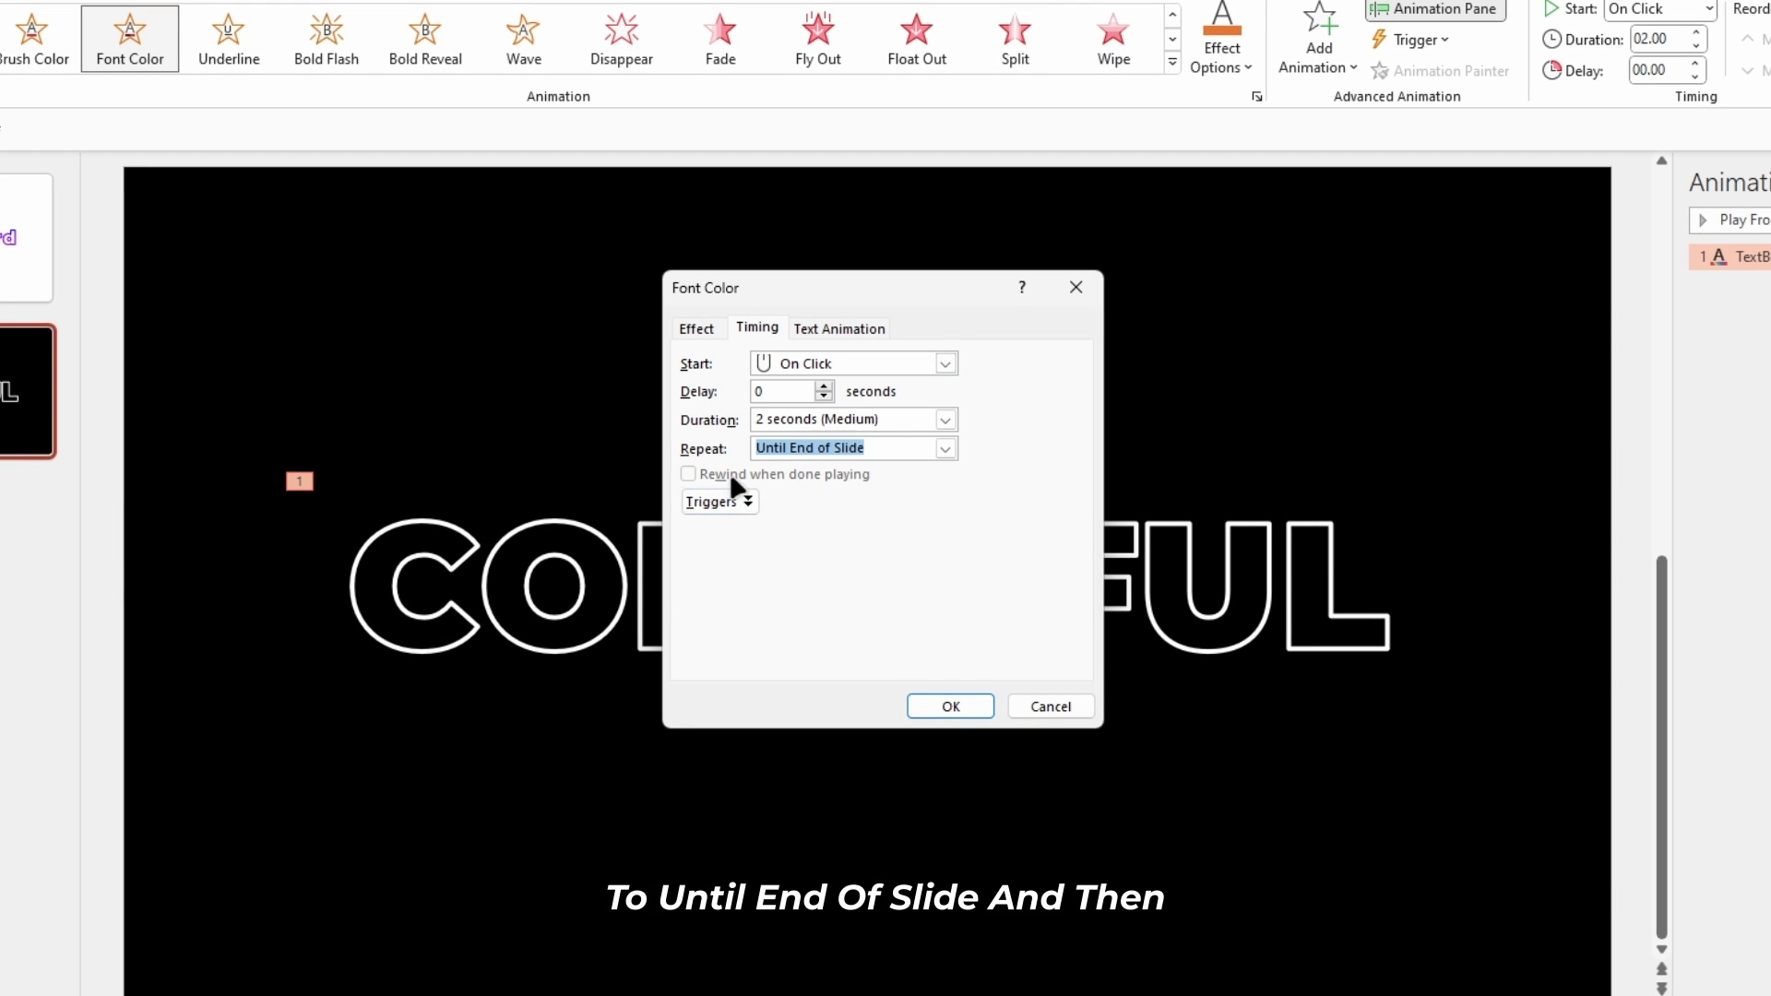
left_click(812, 328)
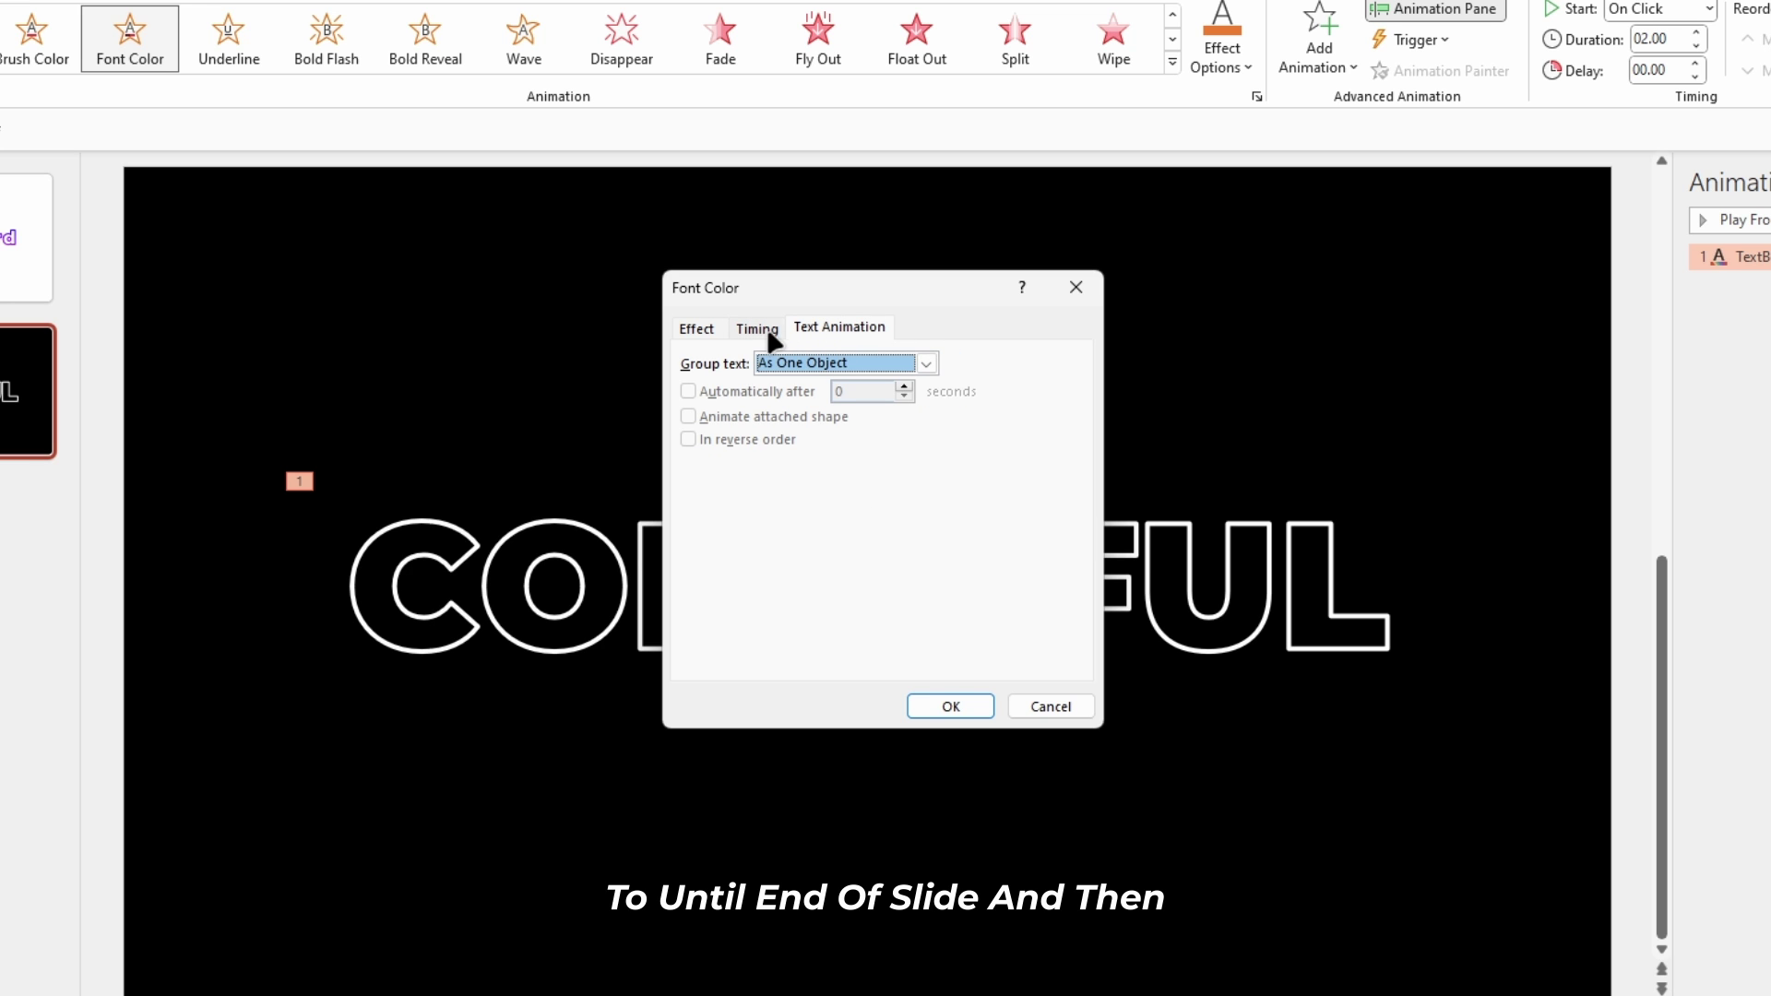
left_click(951, 707)
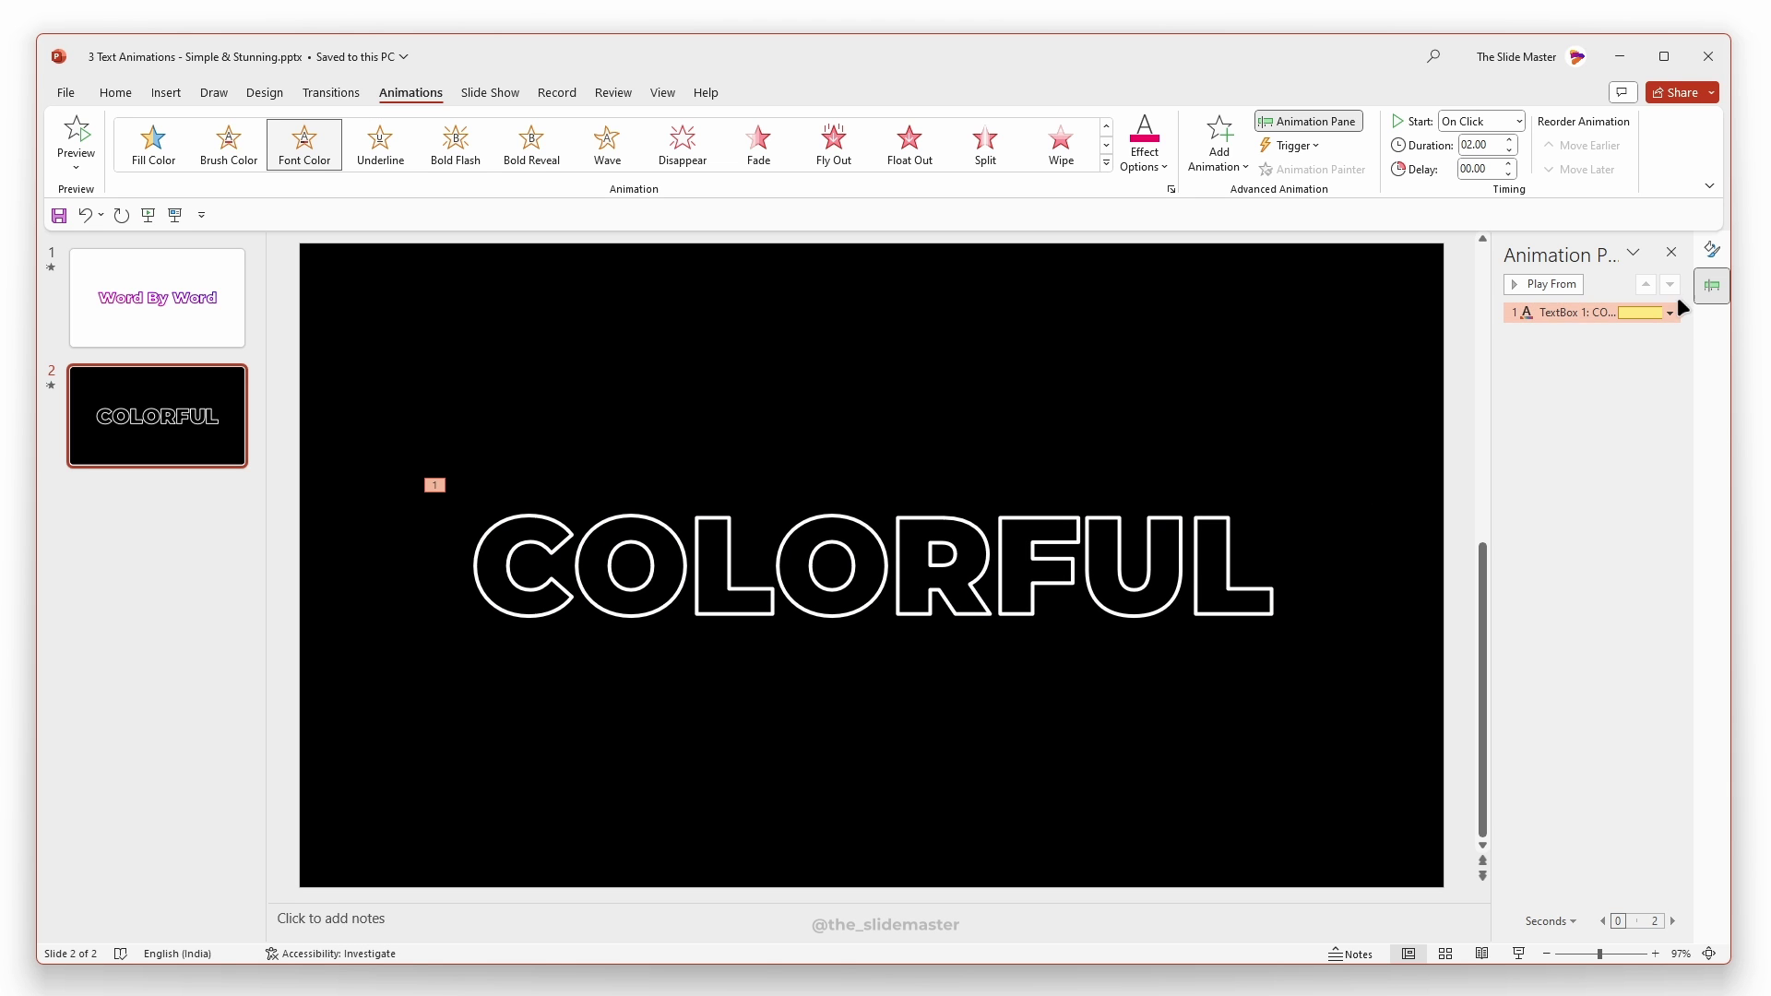
left_click(1669, 312)
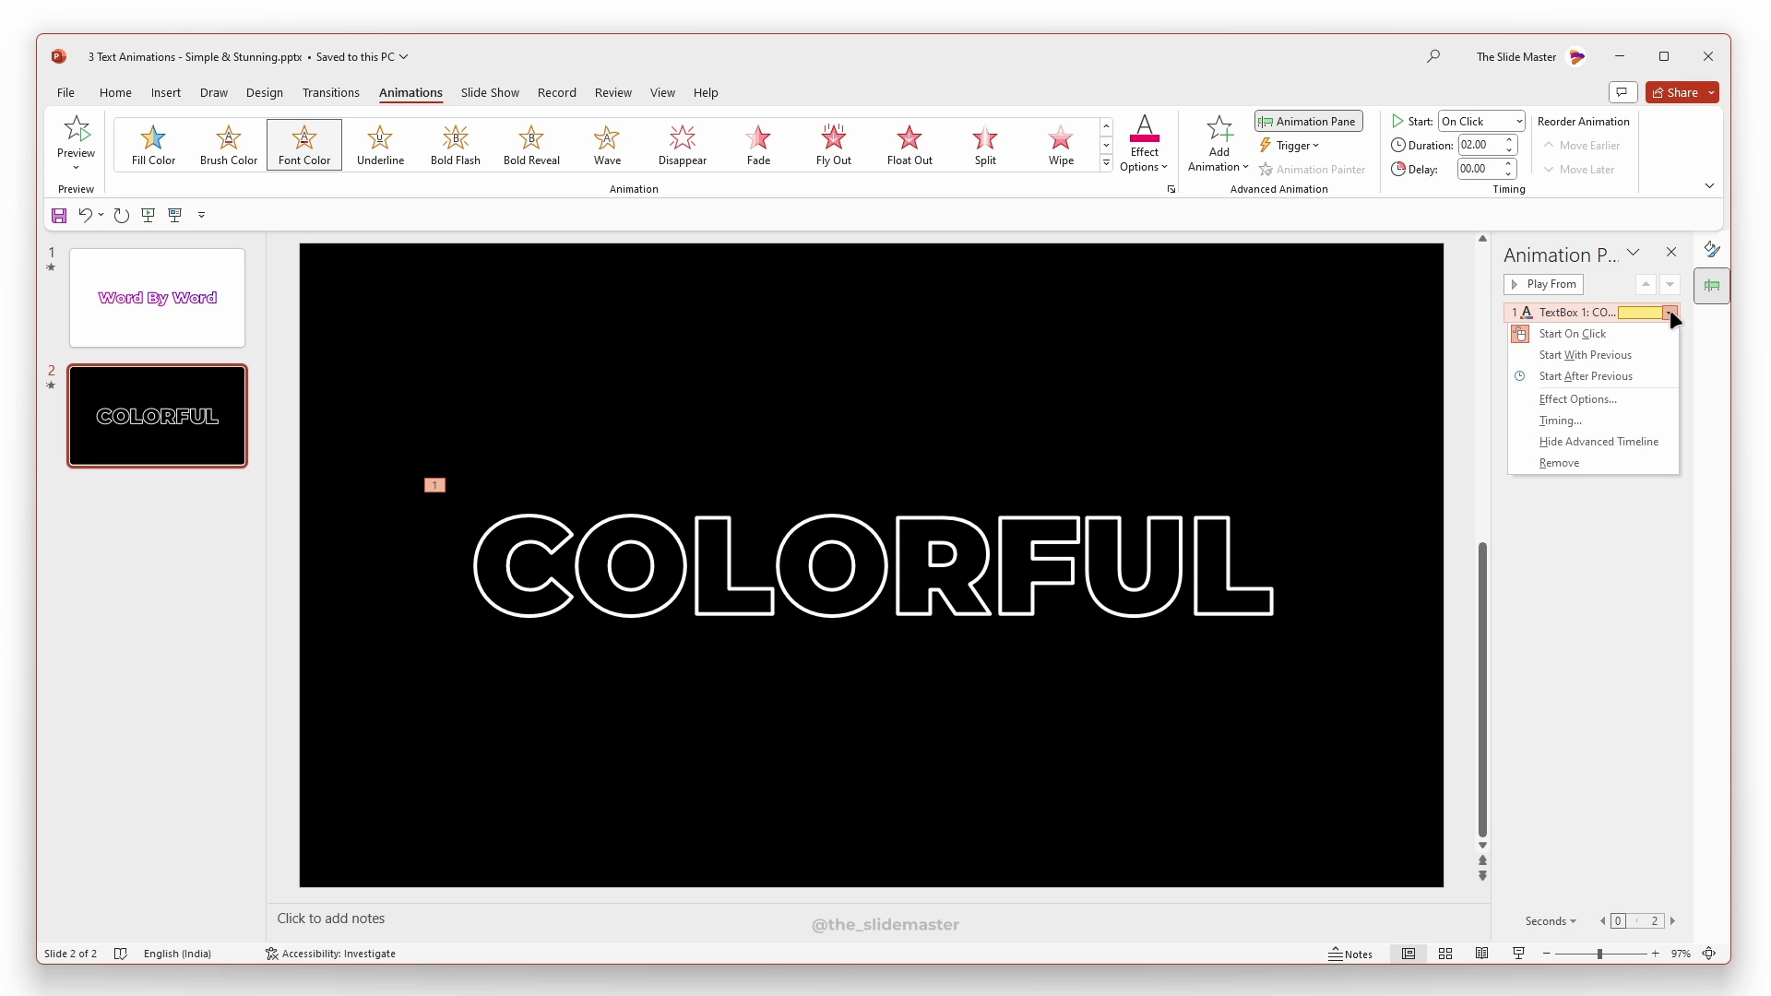
Step: Cut the COLORFUL letter delay to 5% and watch the looping gradient in Slide Show
left_click(1606, 398)
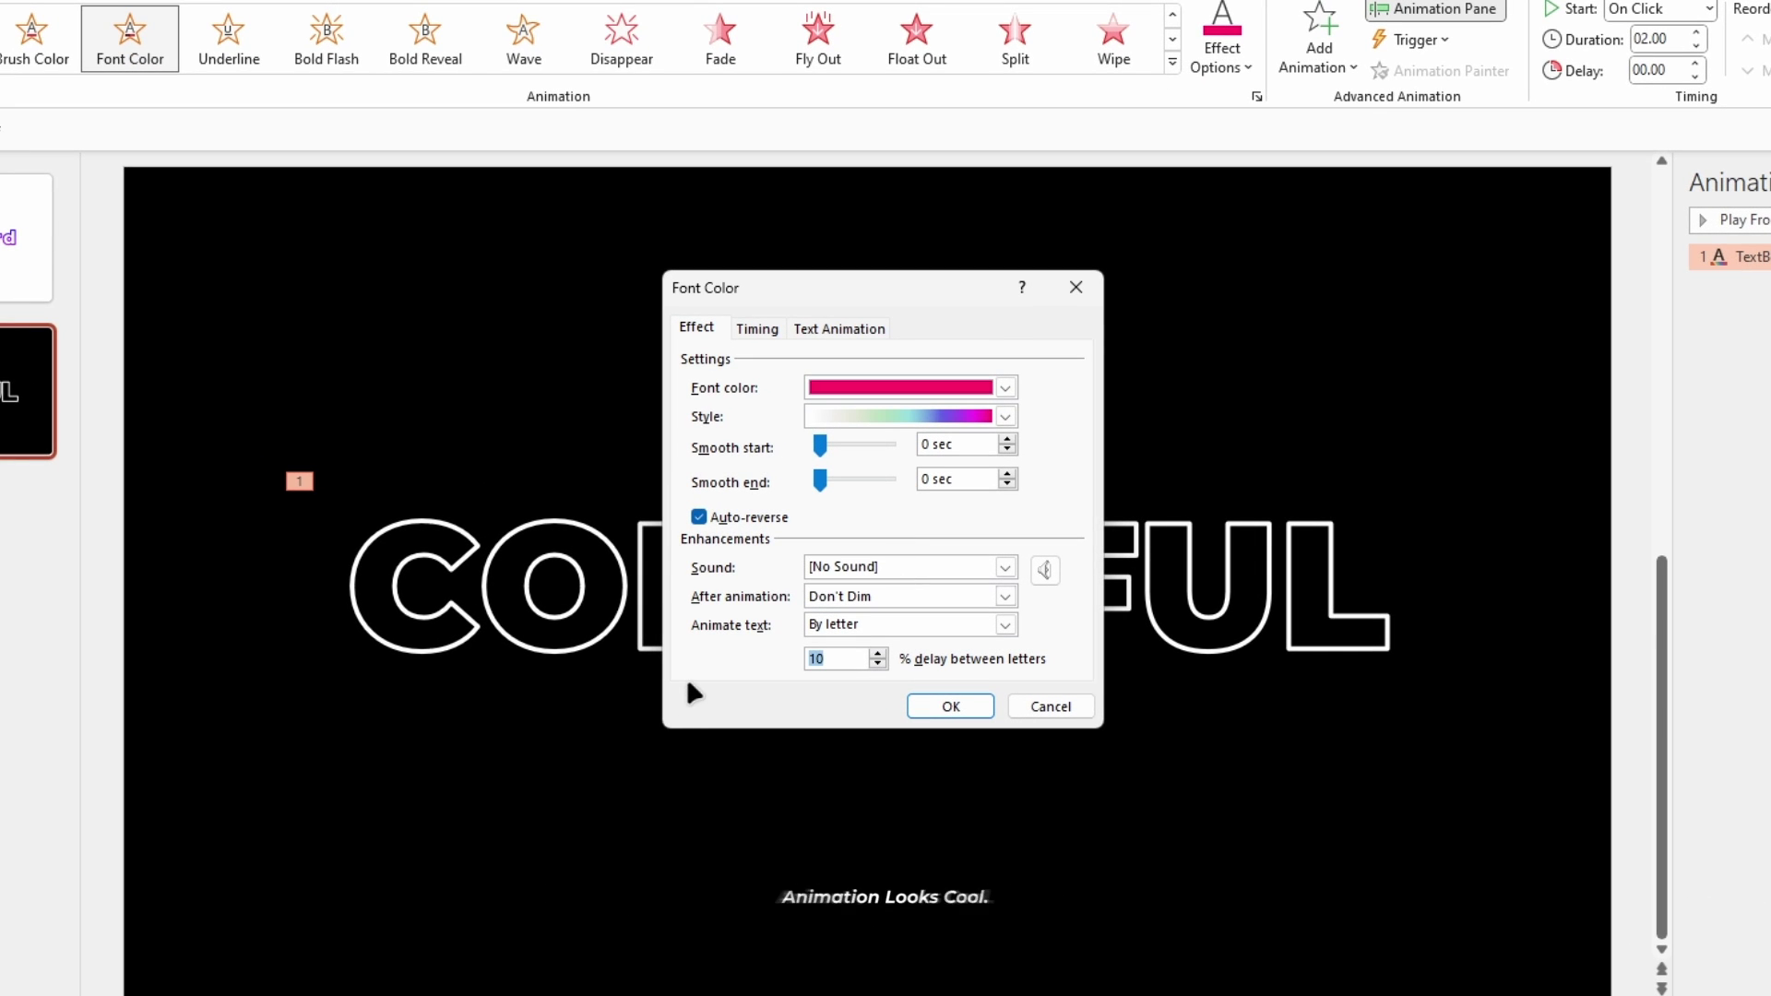
type("5")
key("Return")
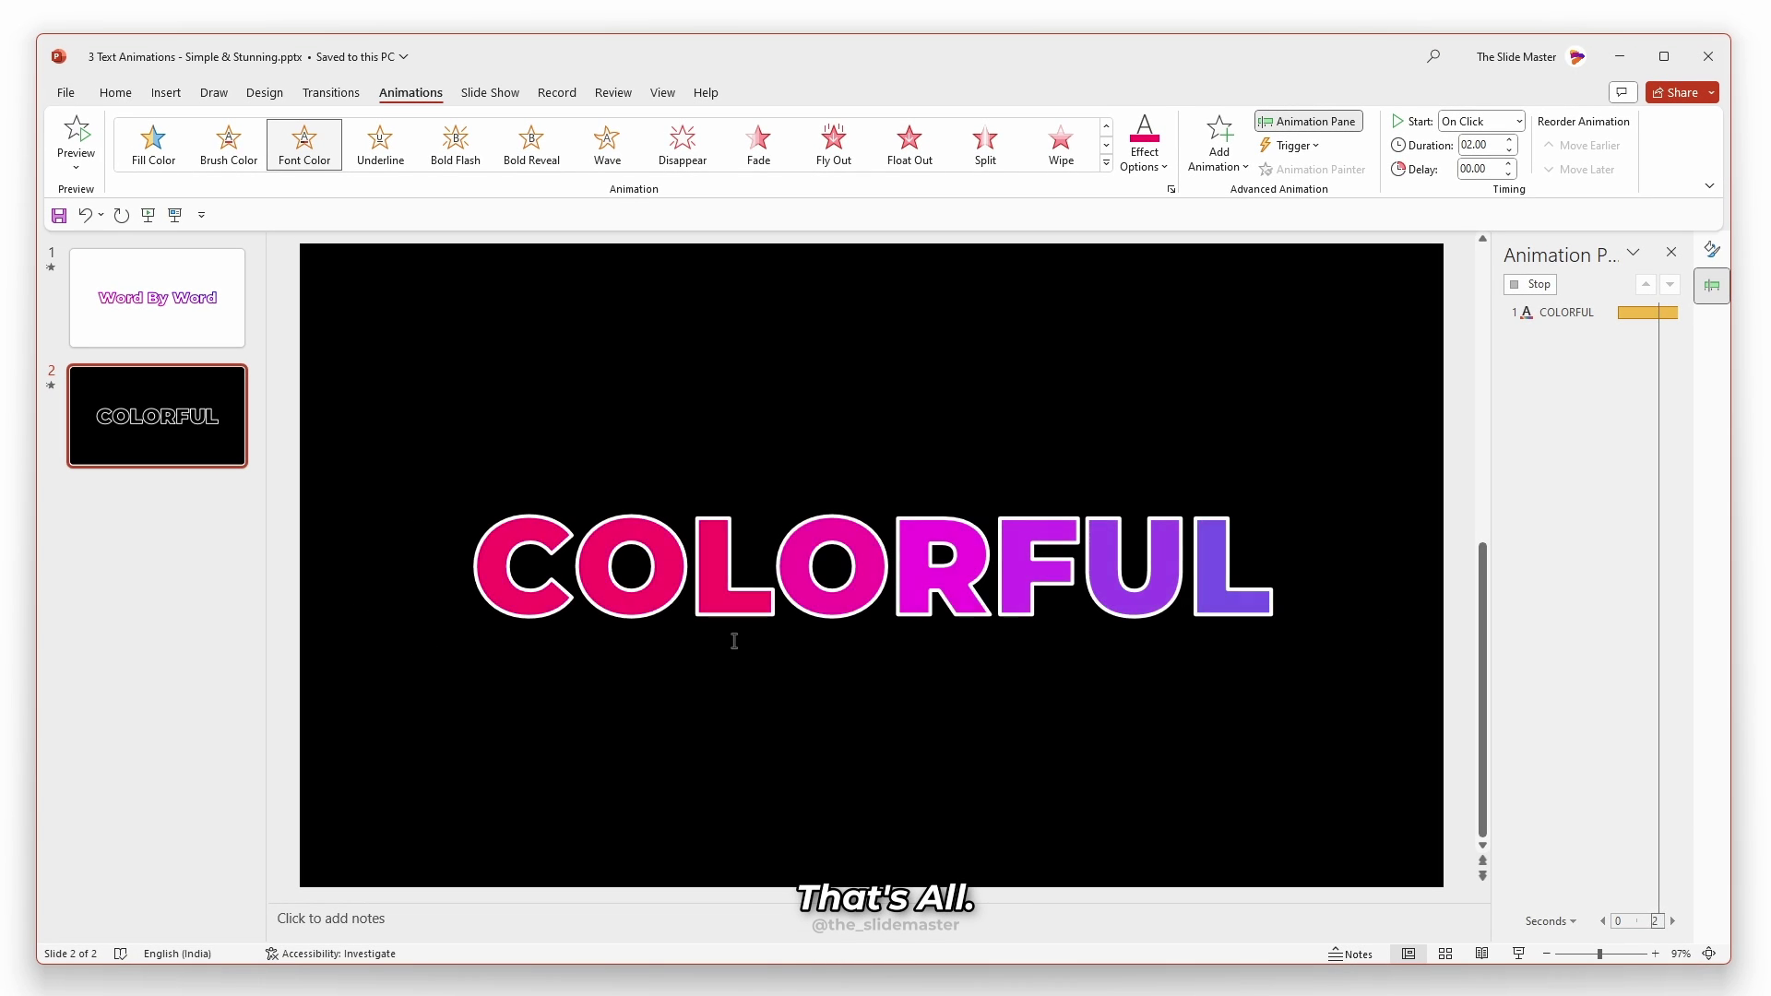
left_click(148, 215)
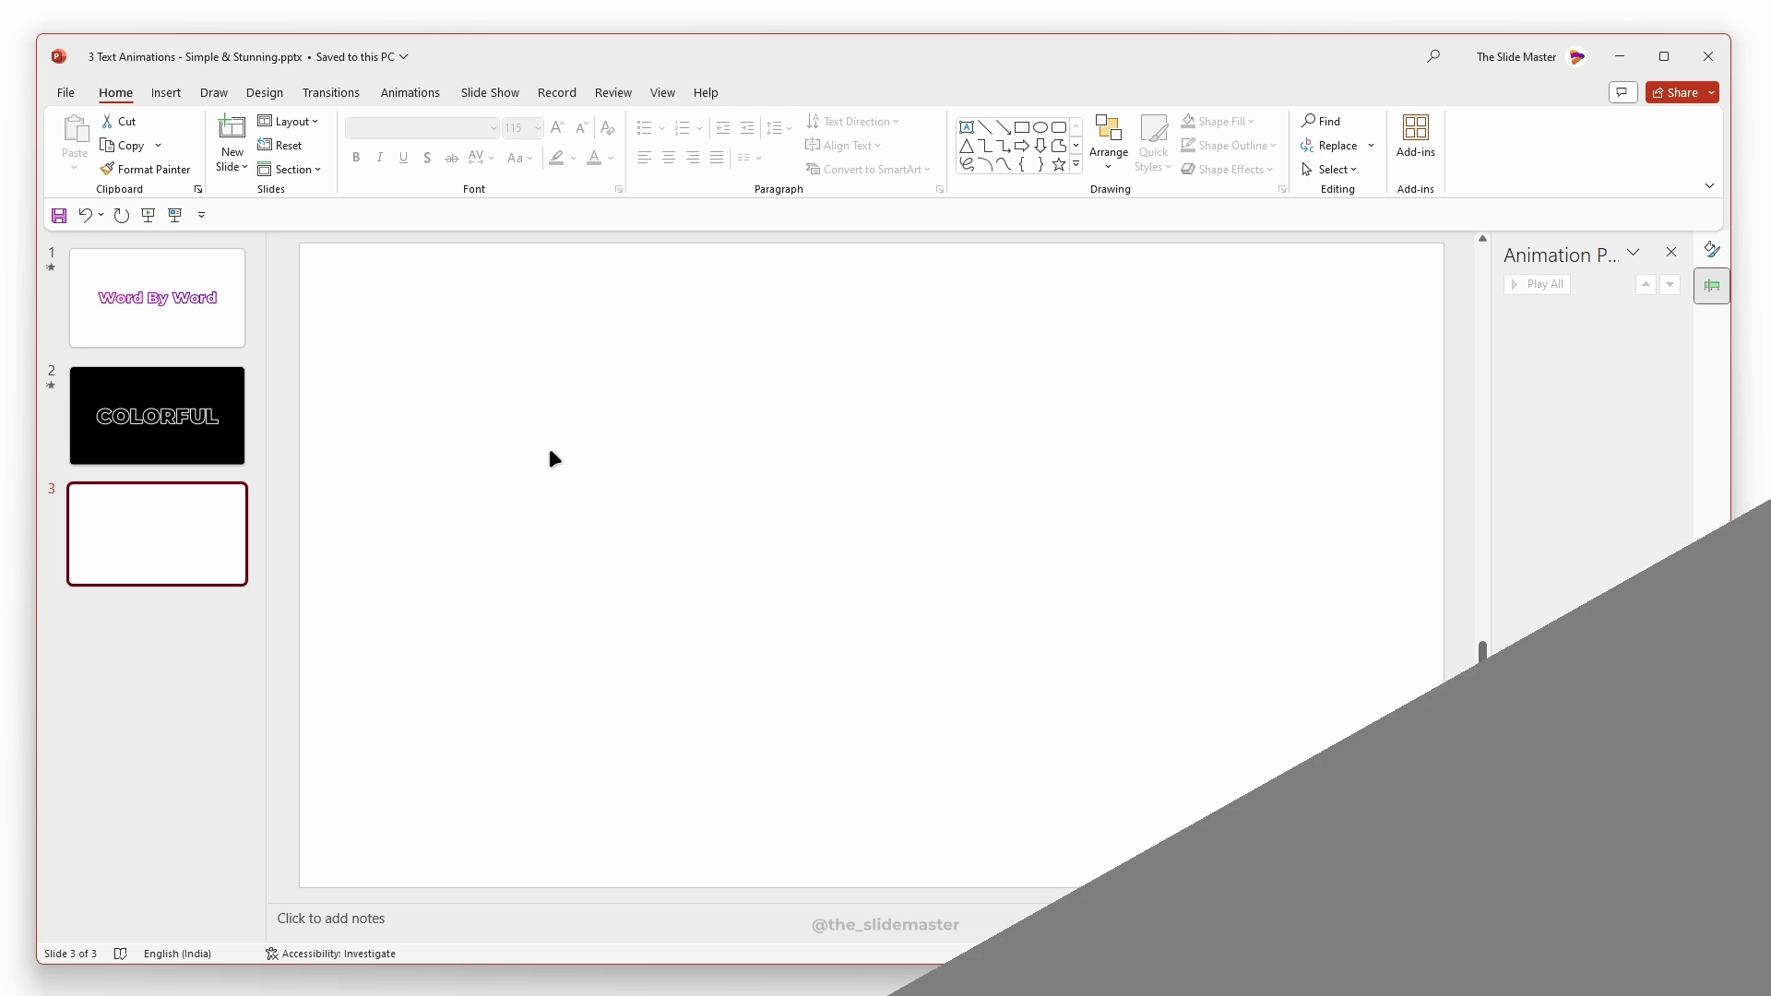
Step: Add a 'DRIFT' text box on slide 3, sized 115 and italic
left_click_drag(1032, 621, 1087, 640)
type("DRIFT")
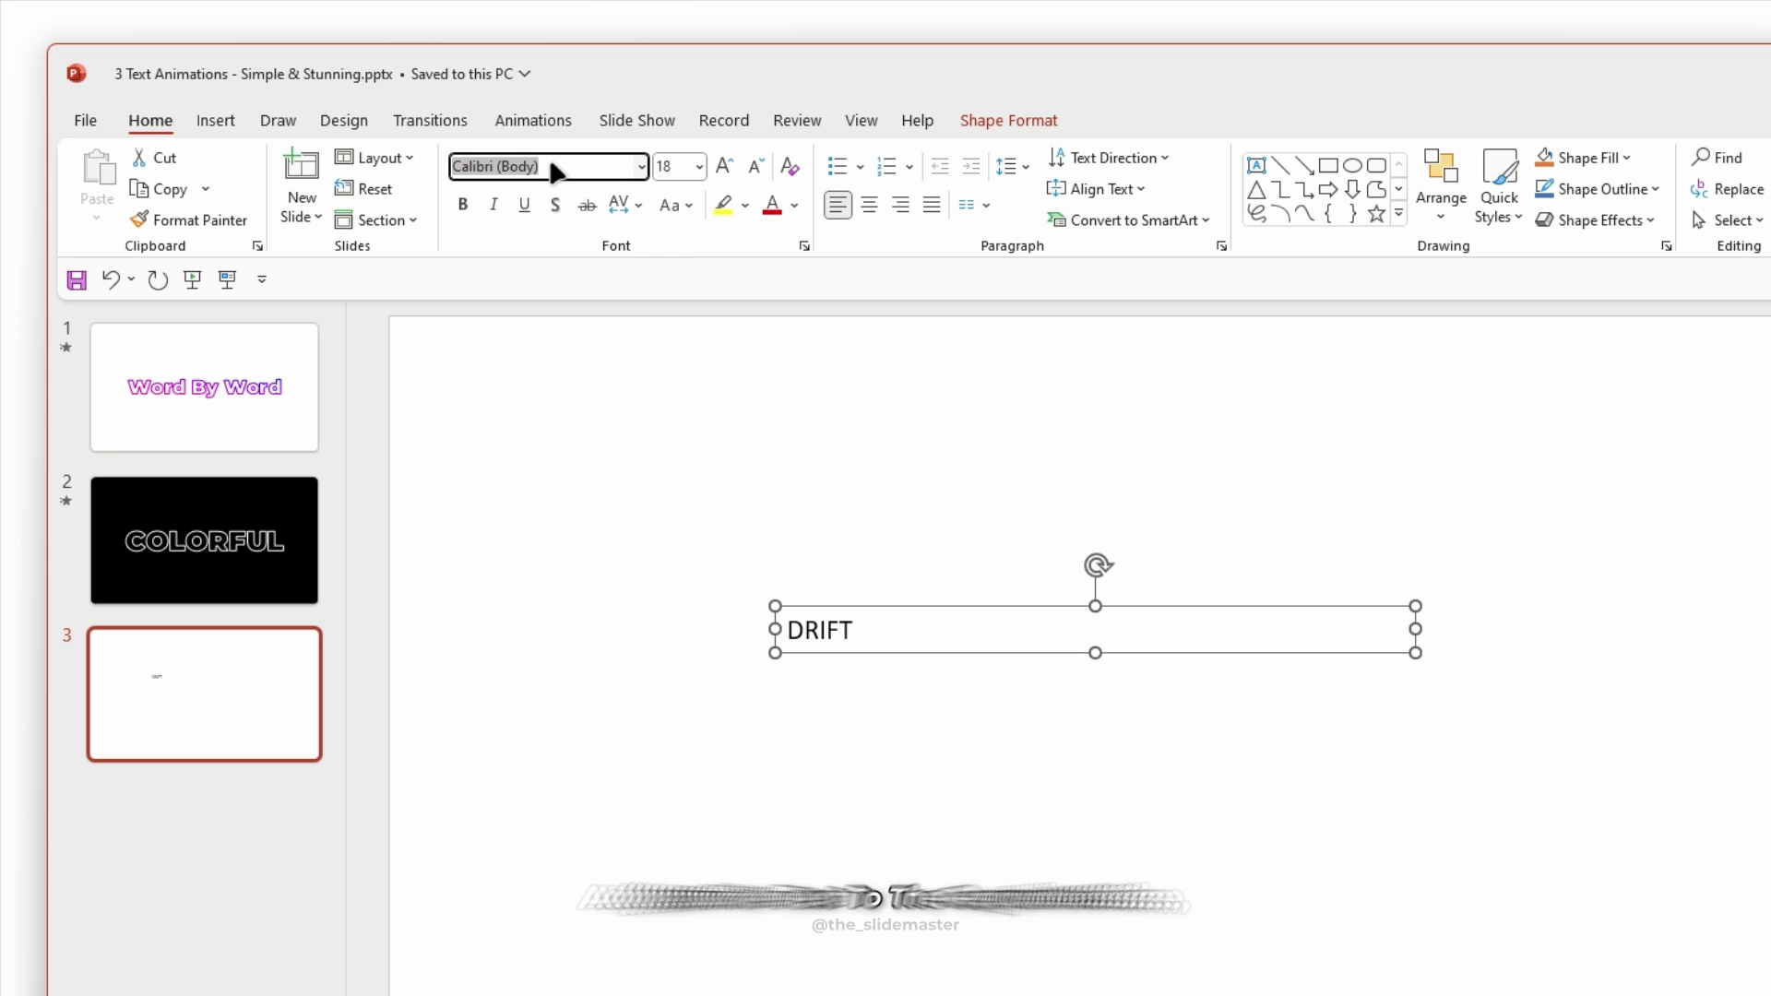
left_click(700, 166)
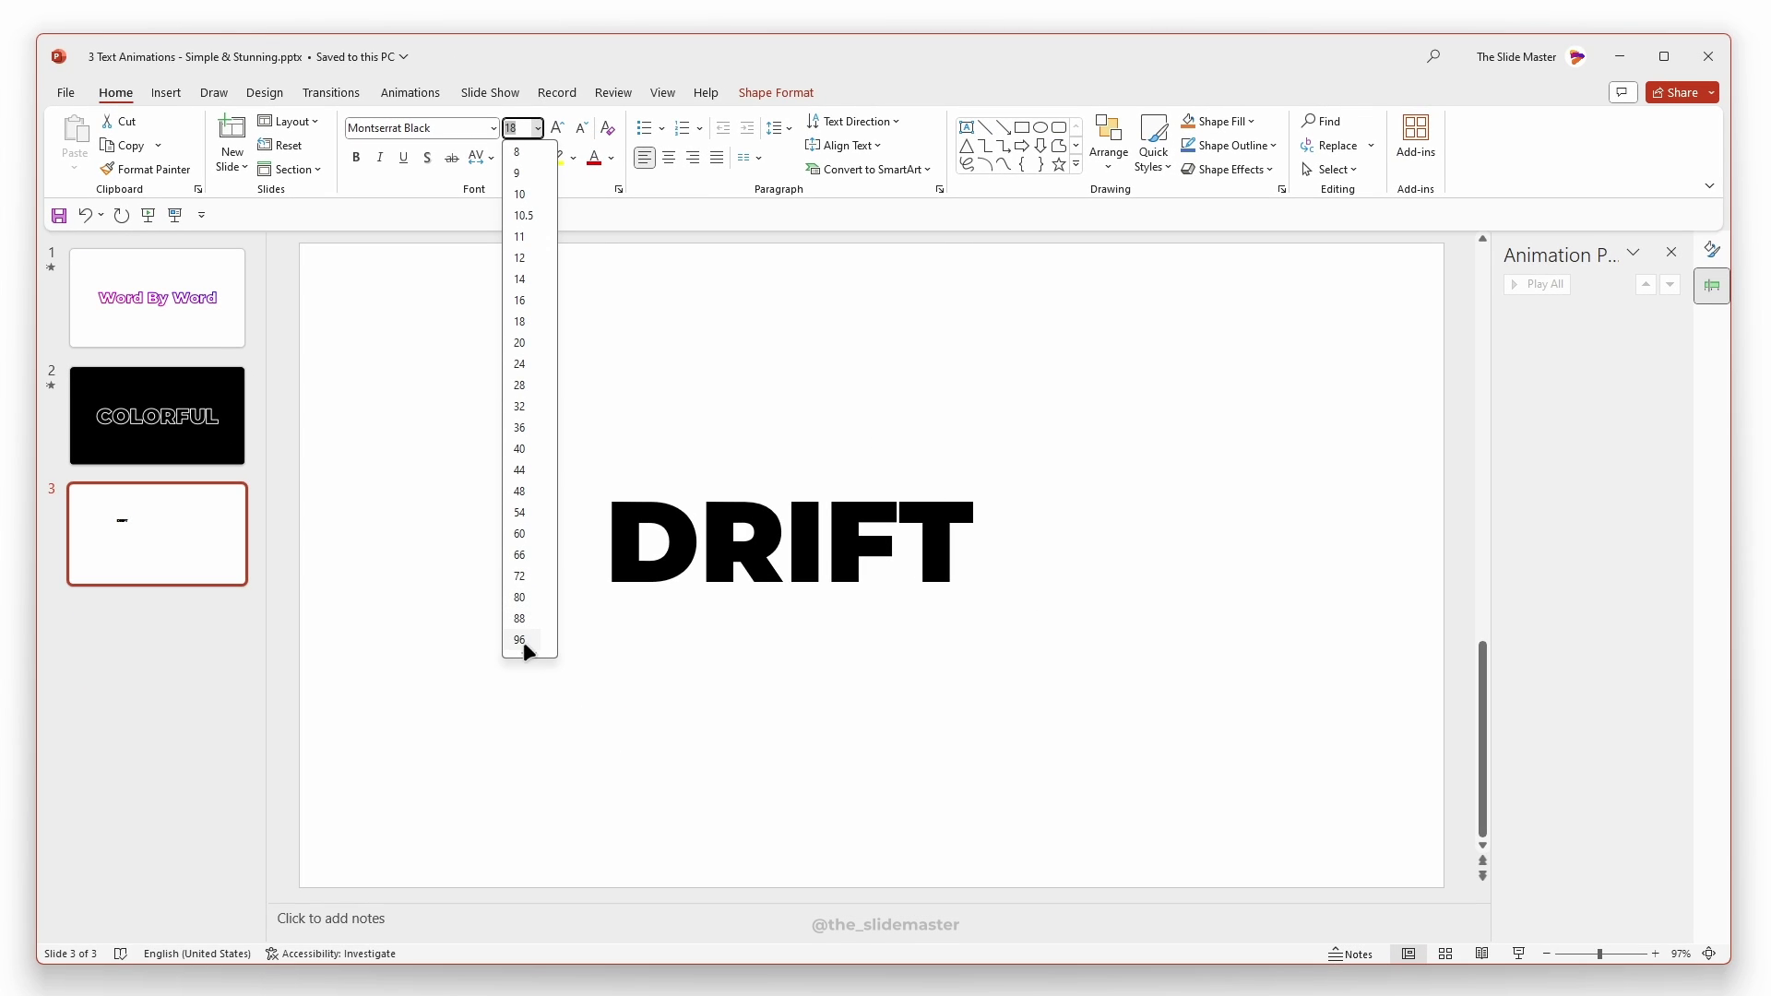
left_click(556, 129)
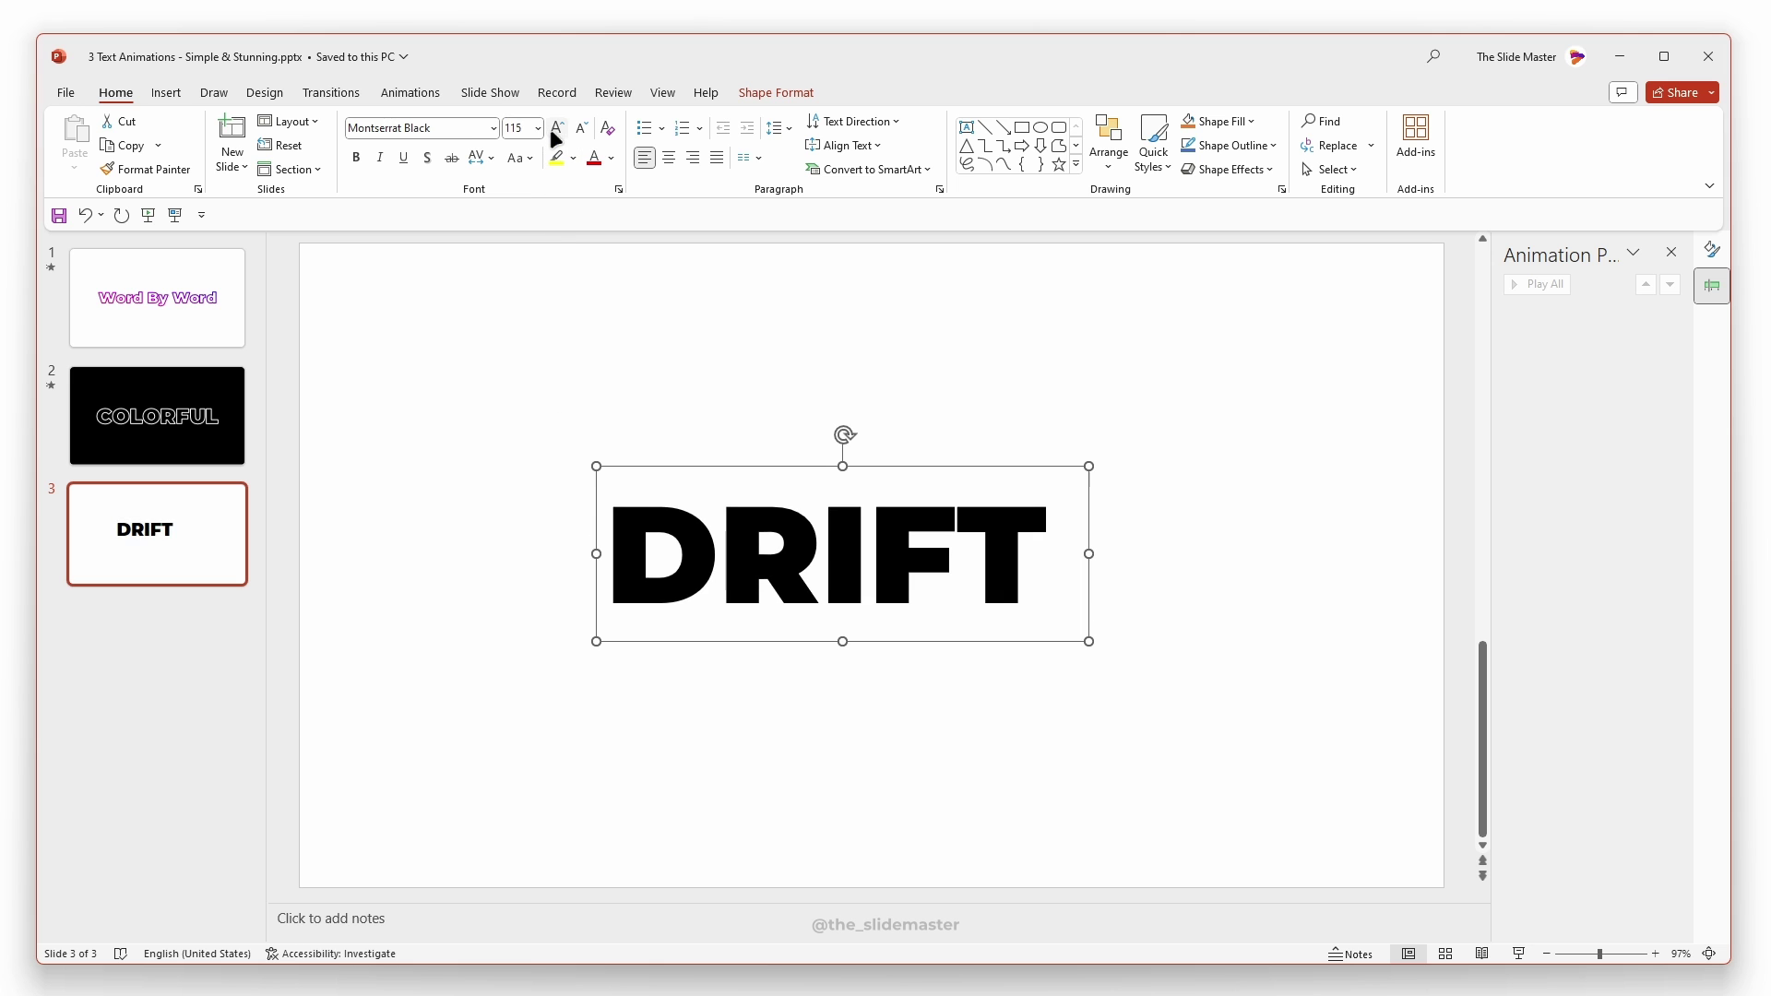
left_click(380, 157)
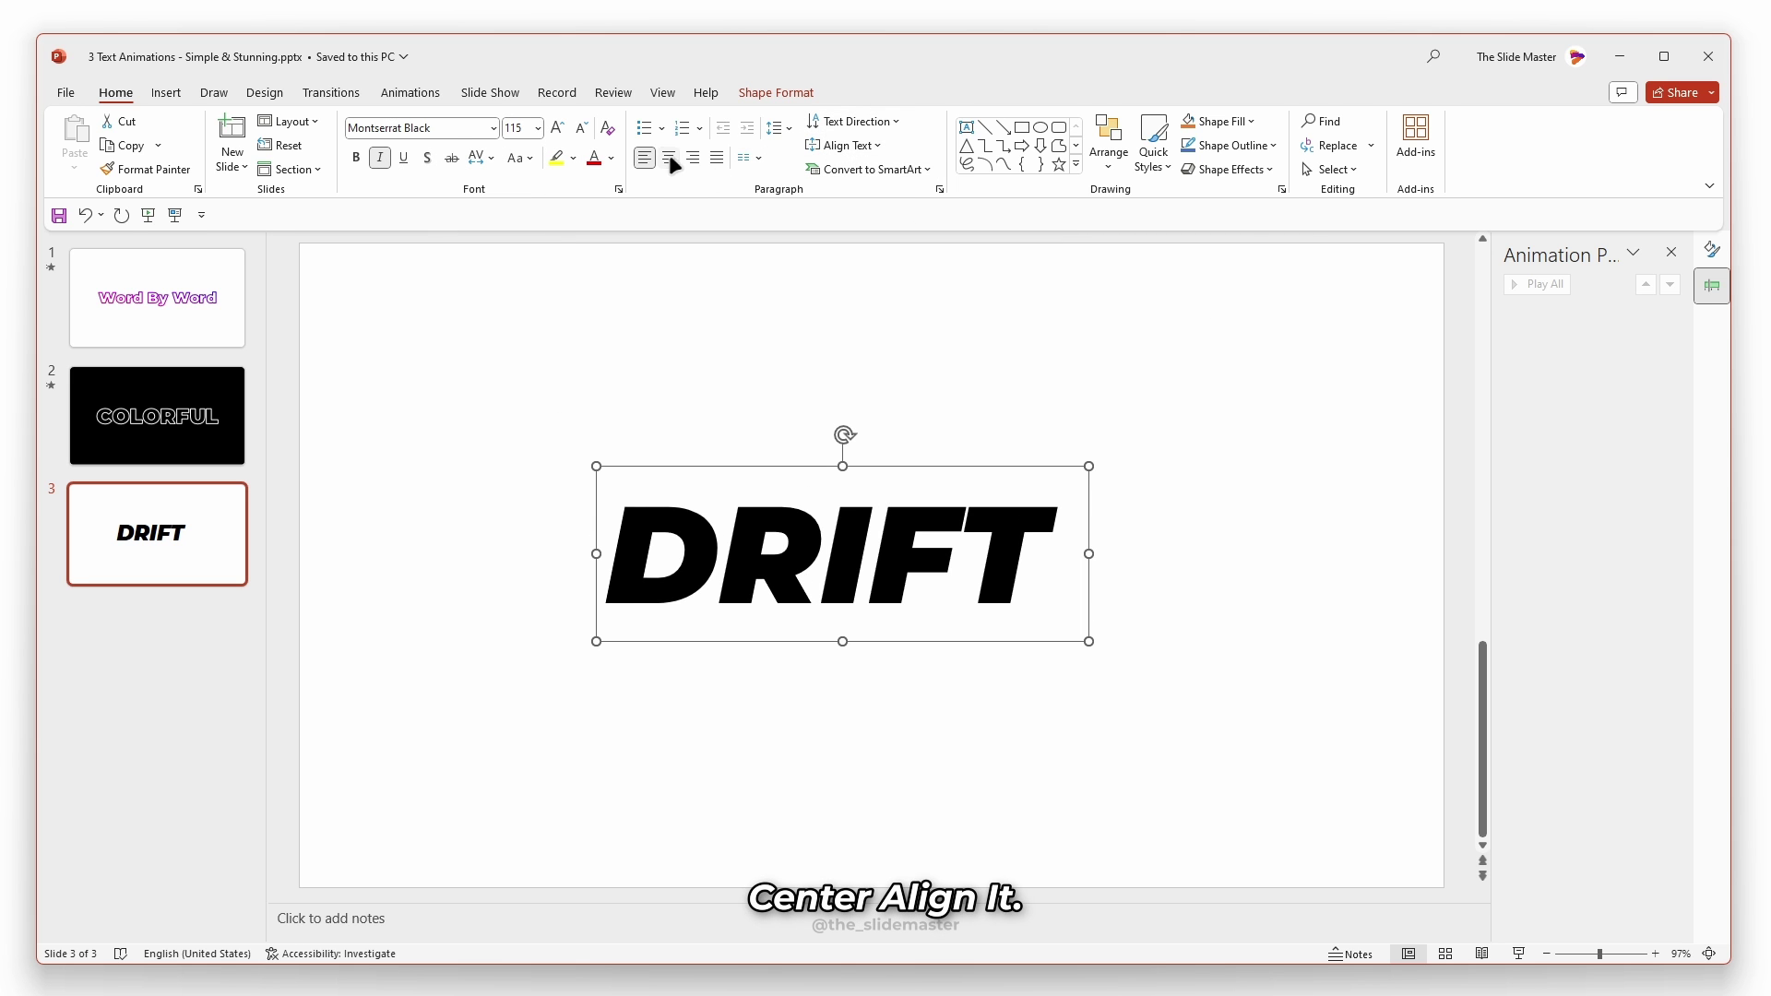
Step: Align DRIFT to the horizontal and vertical centre of the slide
left_click(775, 94)
left_click(1357, 146)
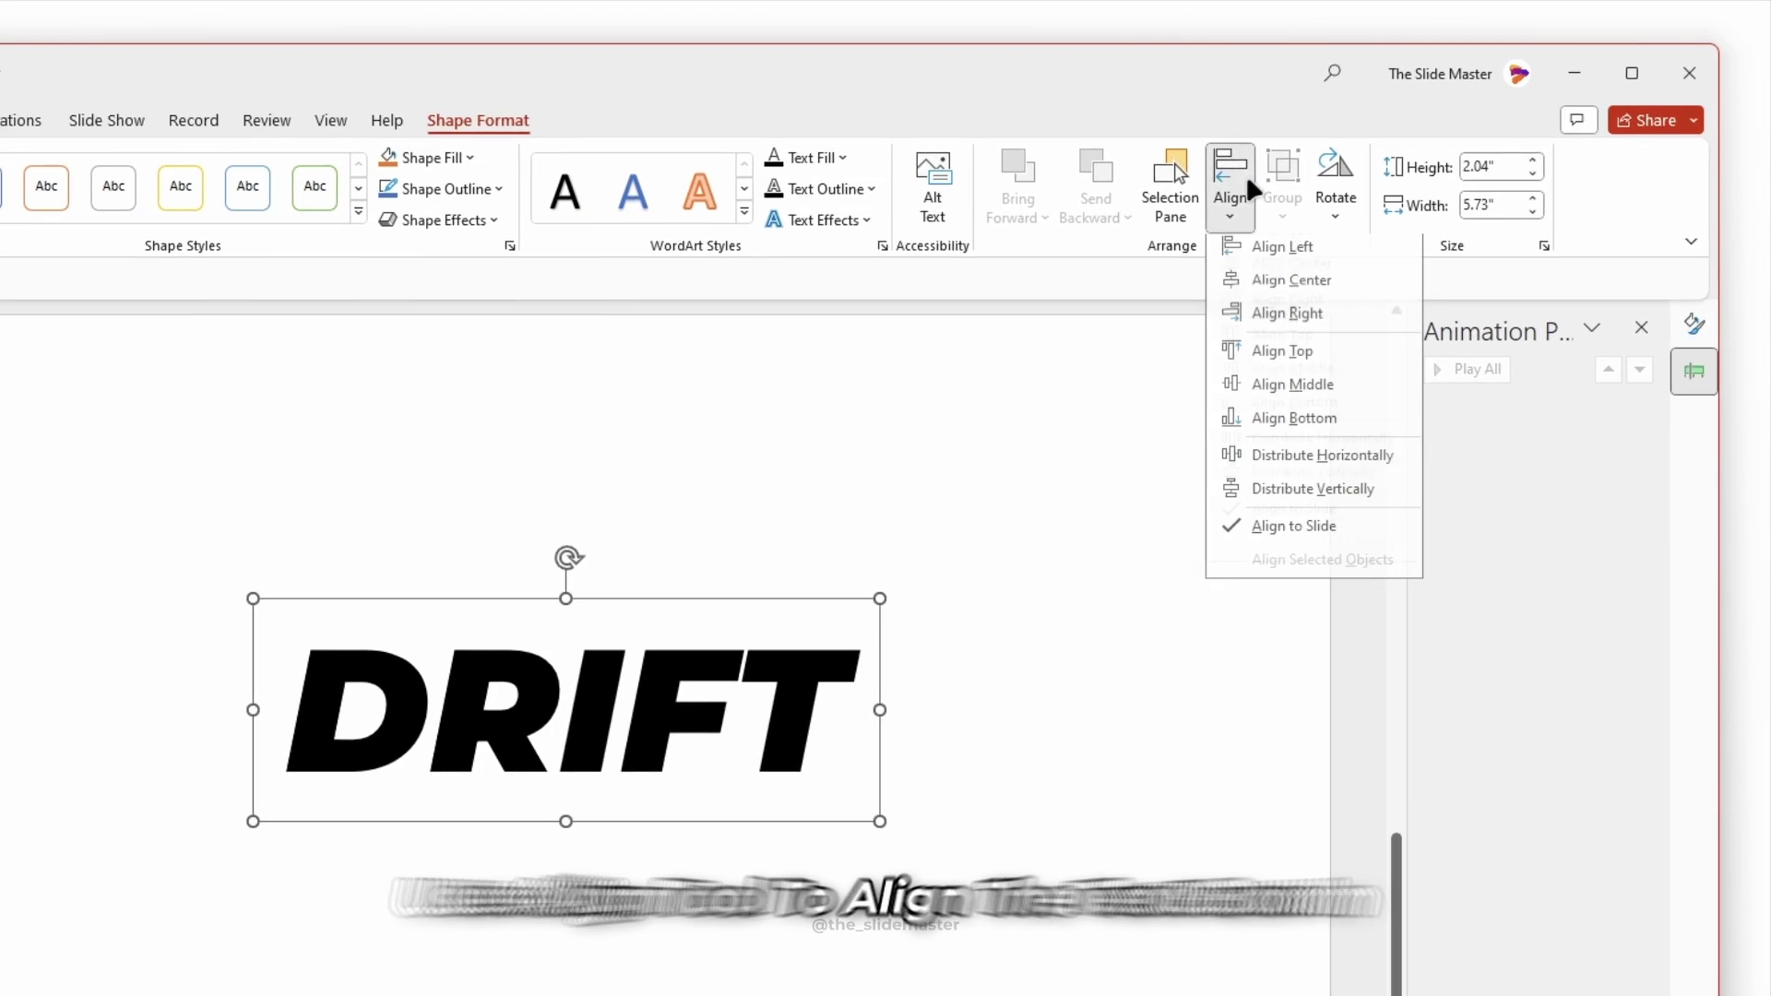
left_click(1291, 286)
left_click(1230, 189)
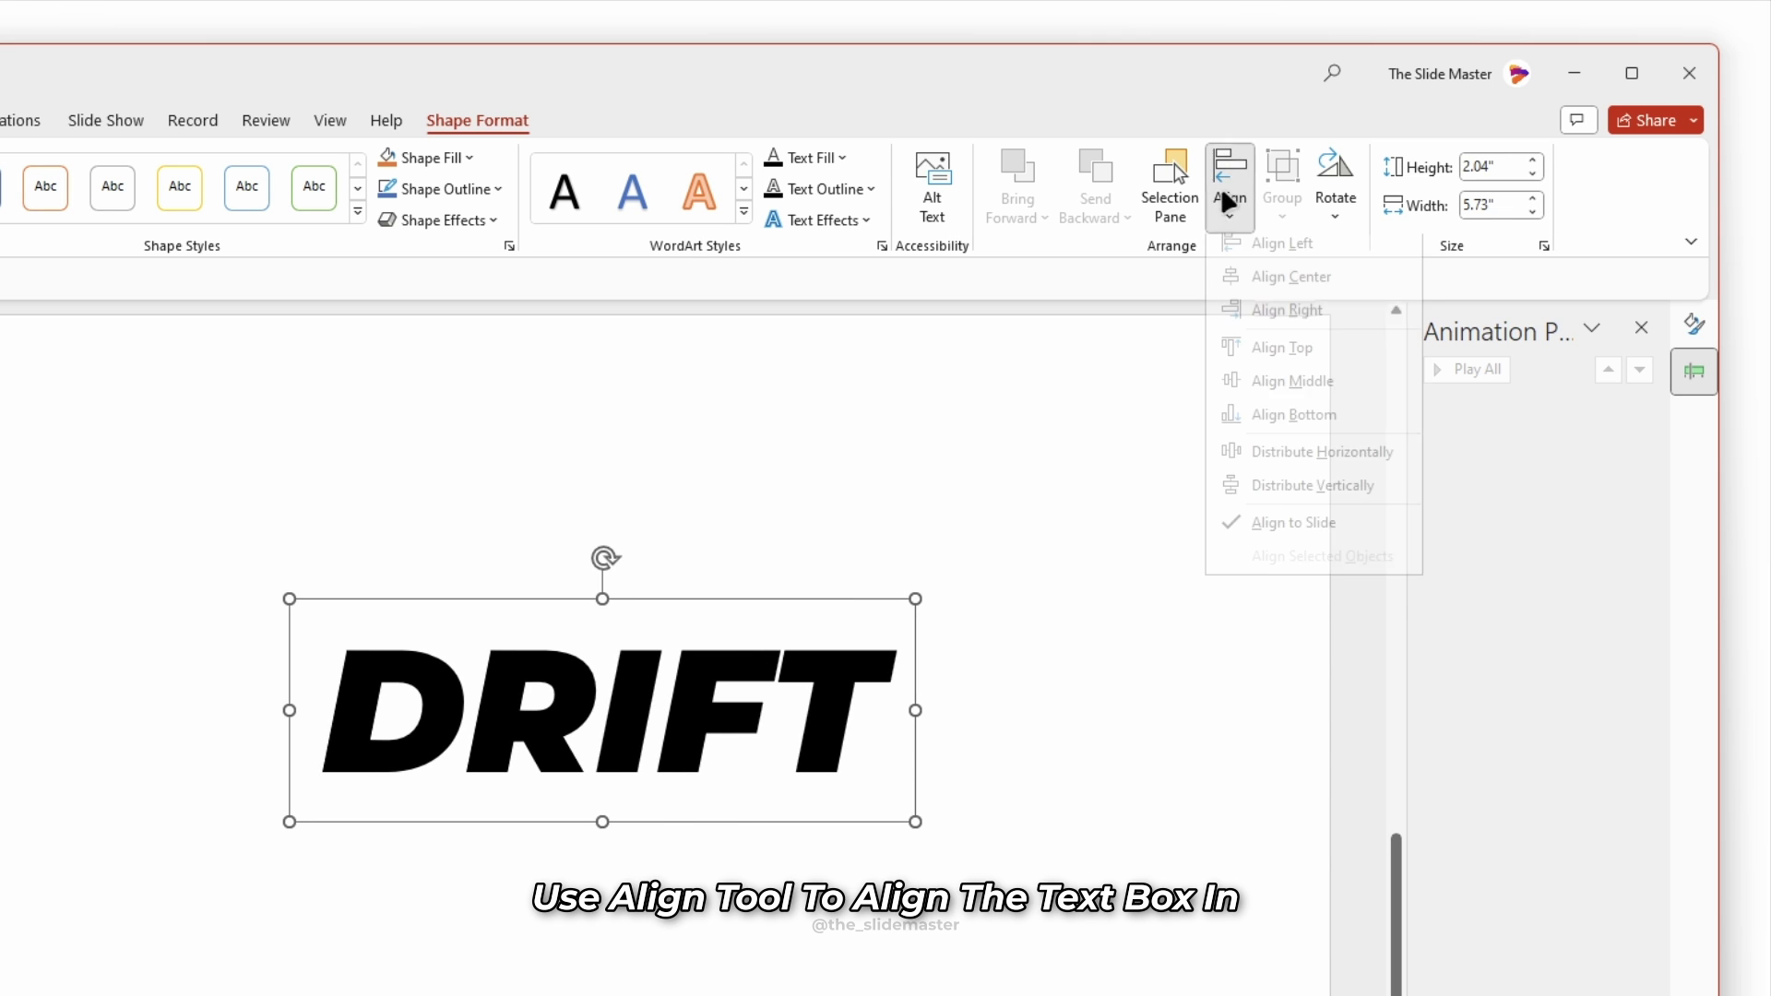
left_click(1291, 391)
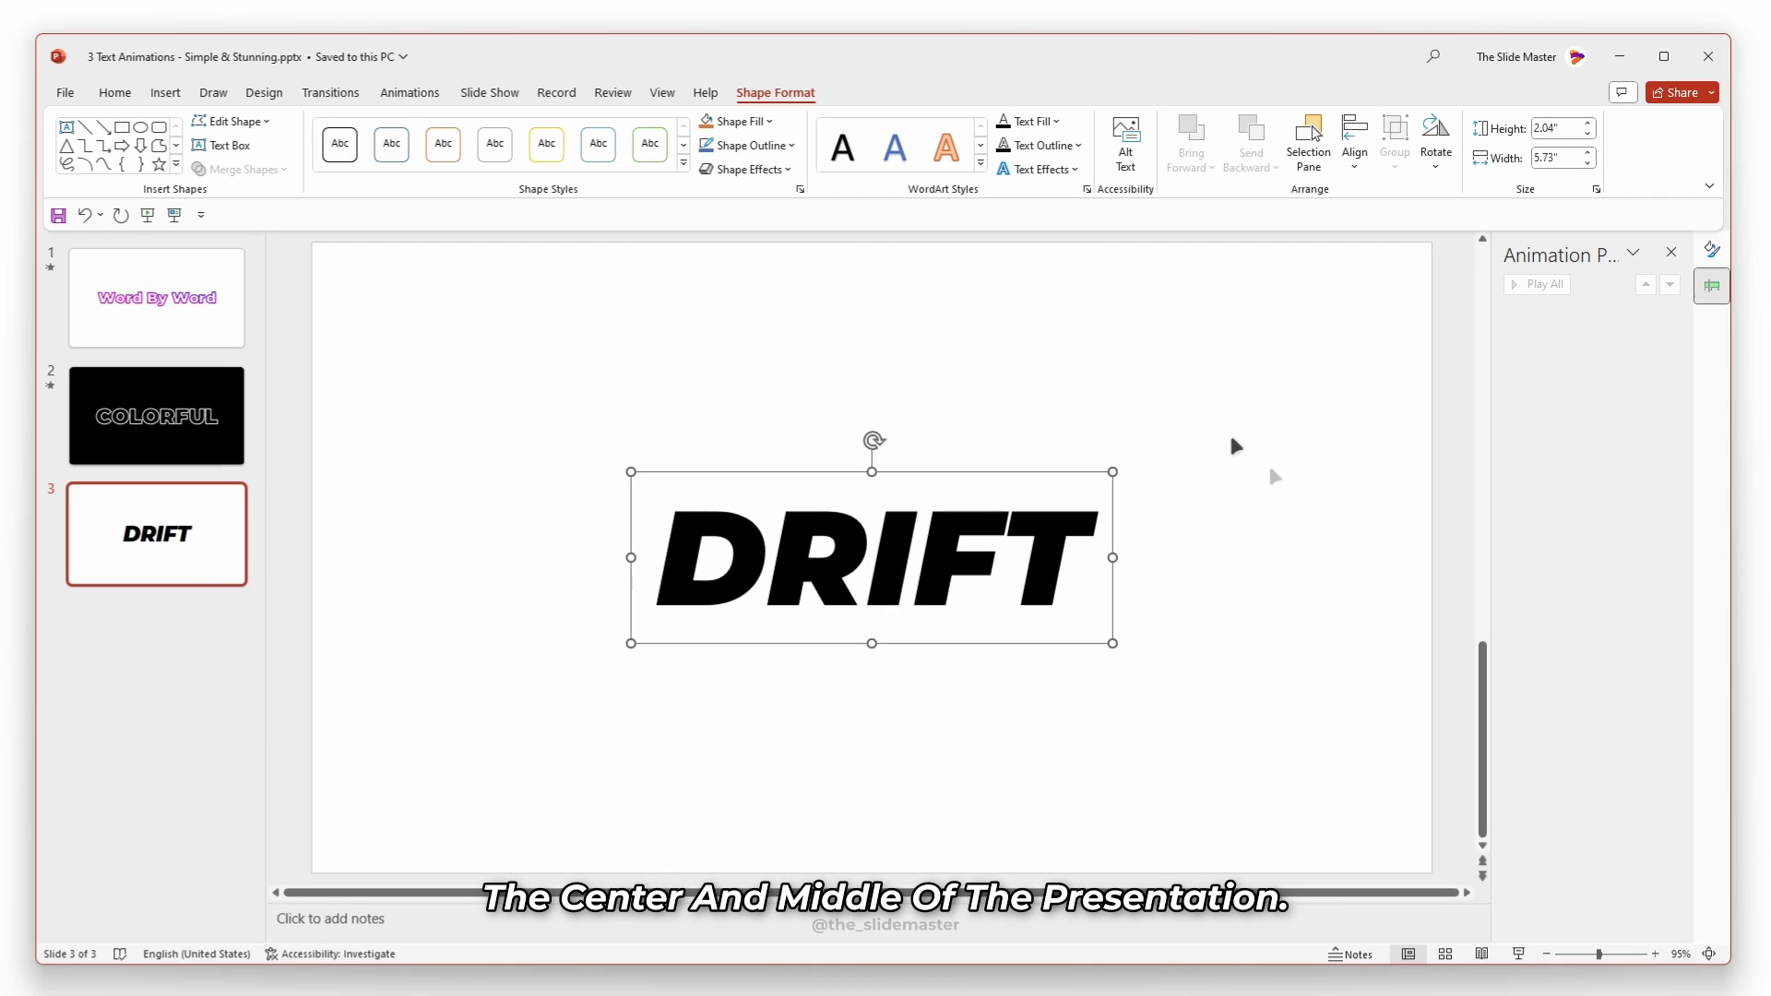
Step: Give the DRIFT text a gradient fill
left_click(1087, 189)
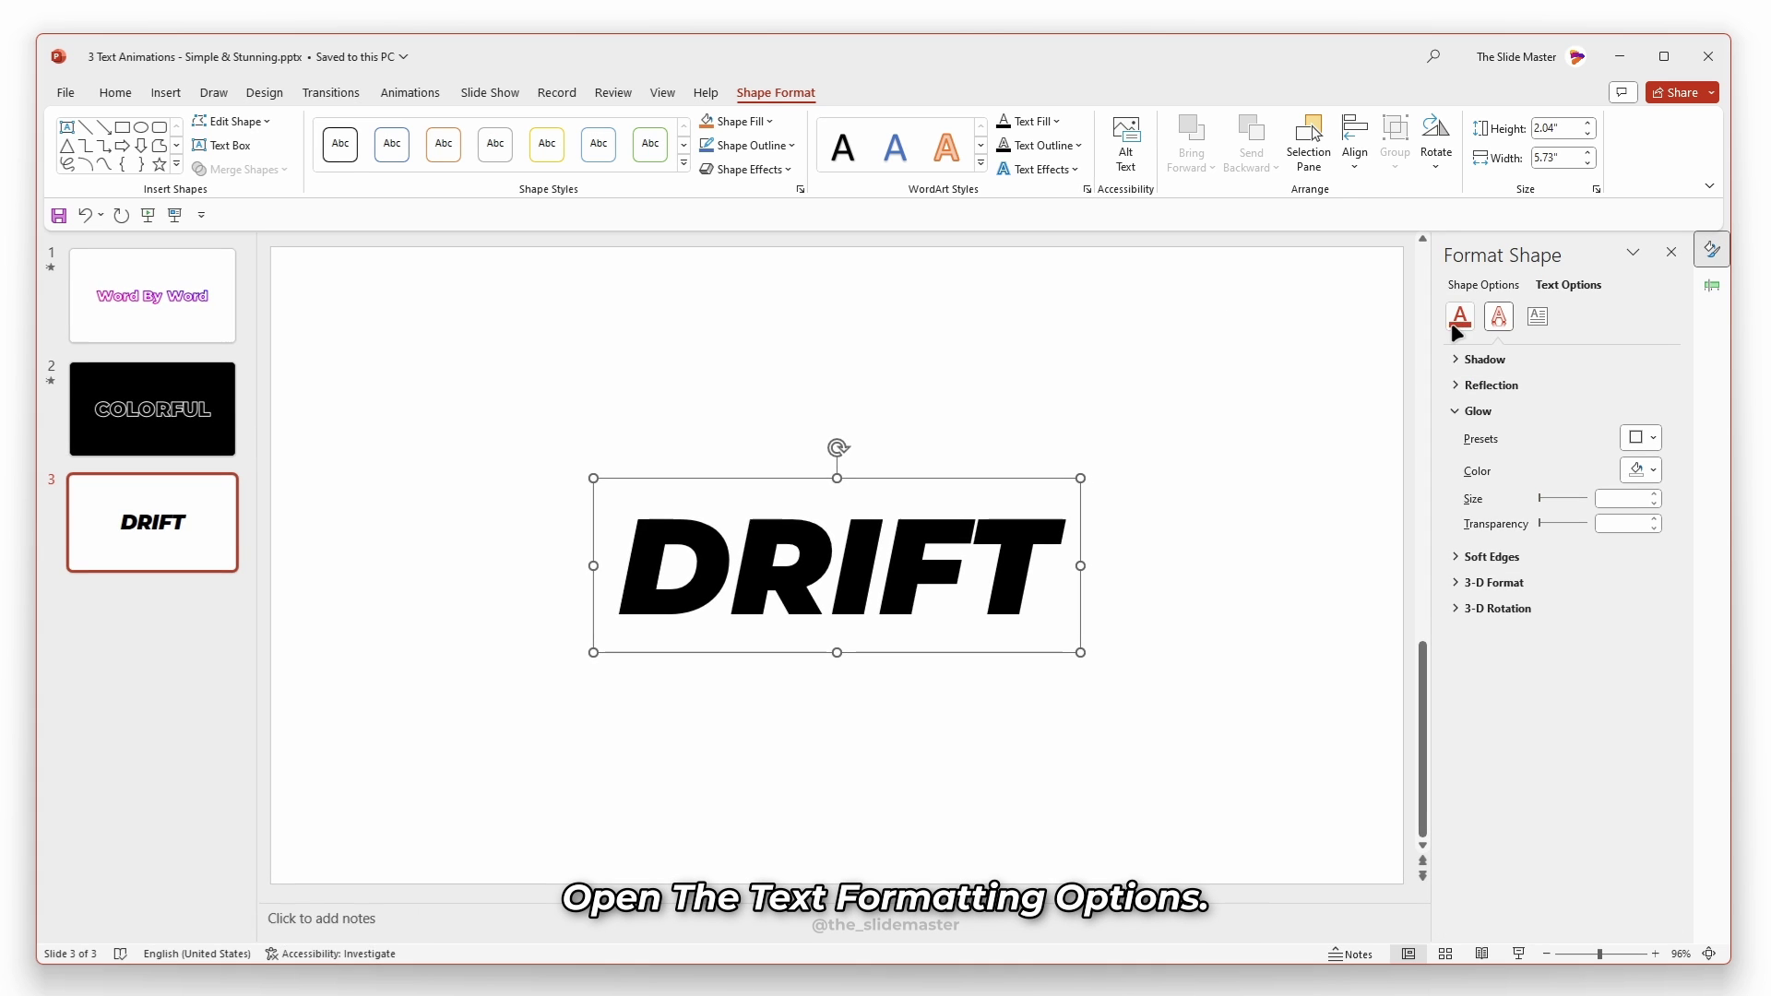
left_click(1456, 322)
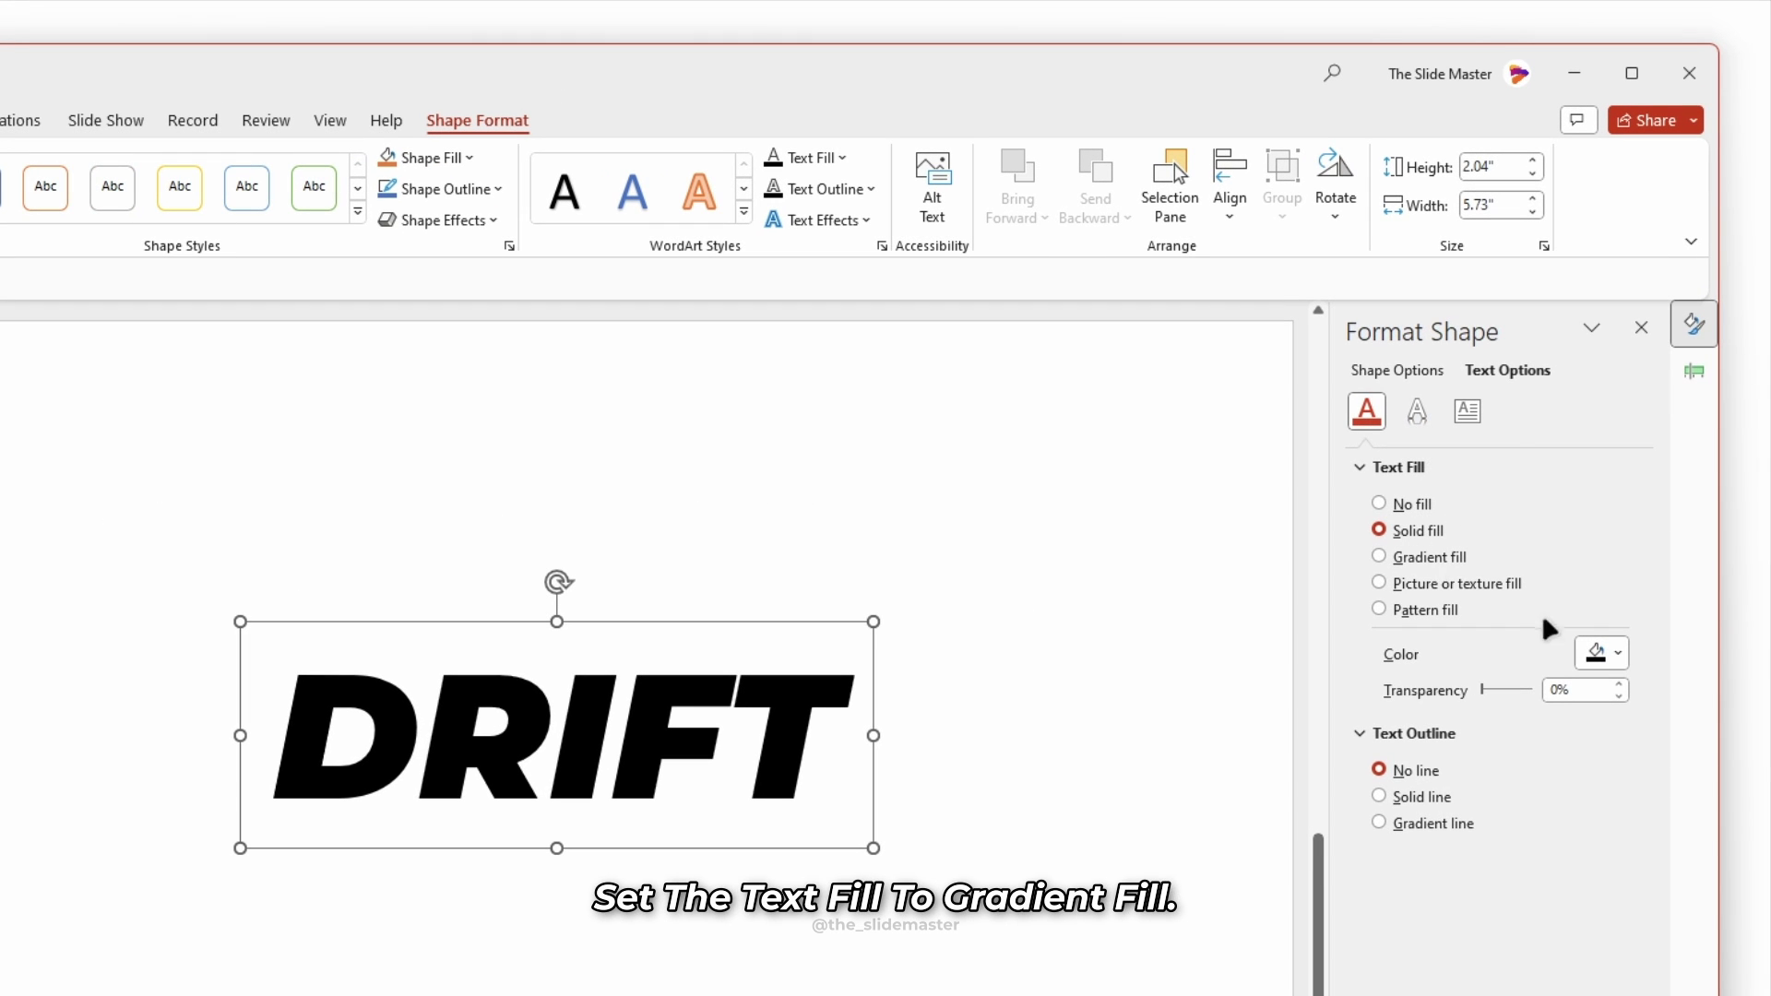
left_click(1378, 556)
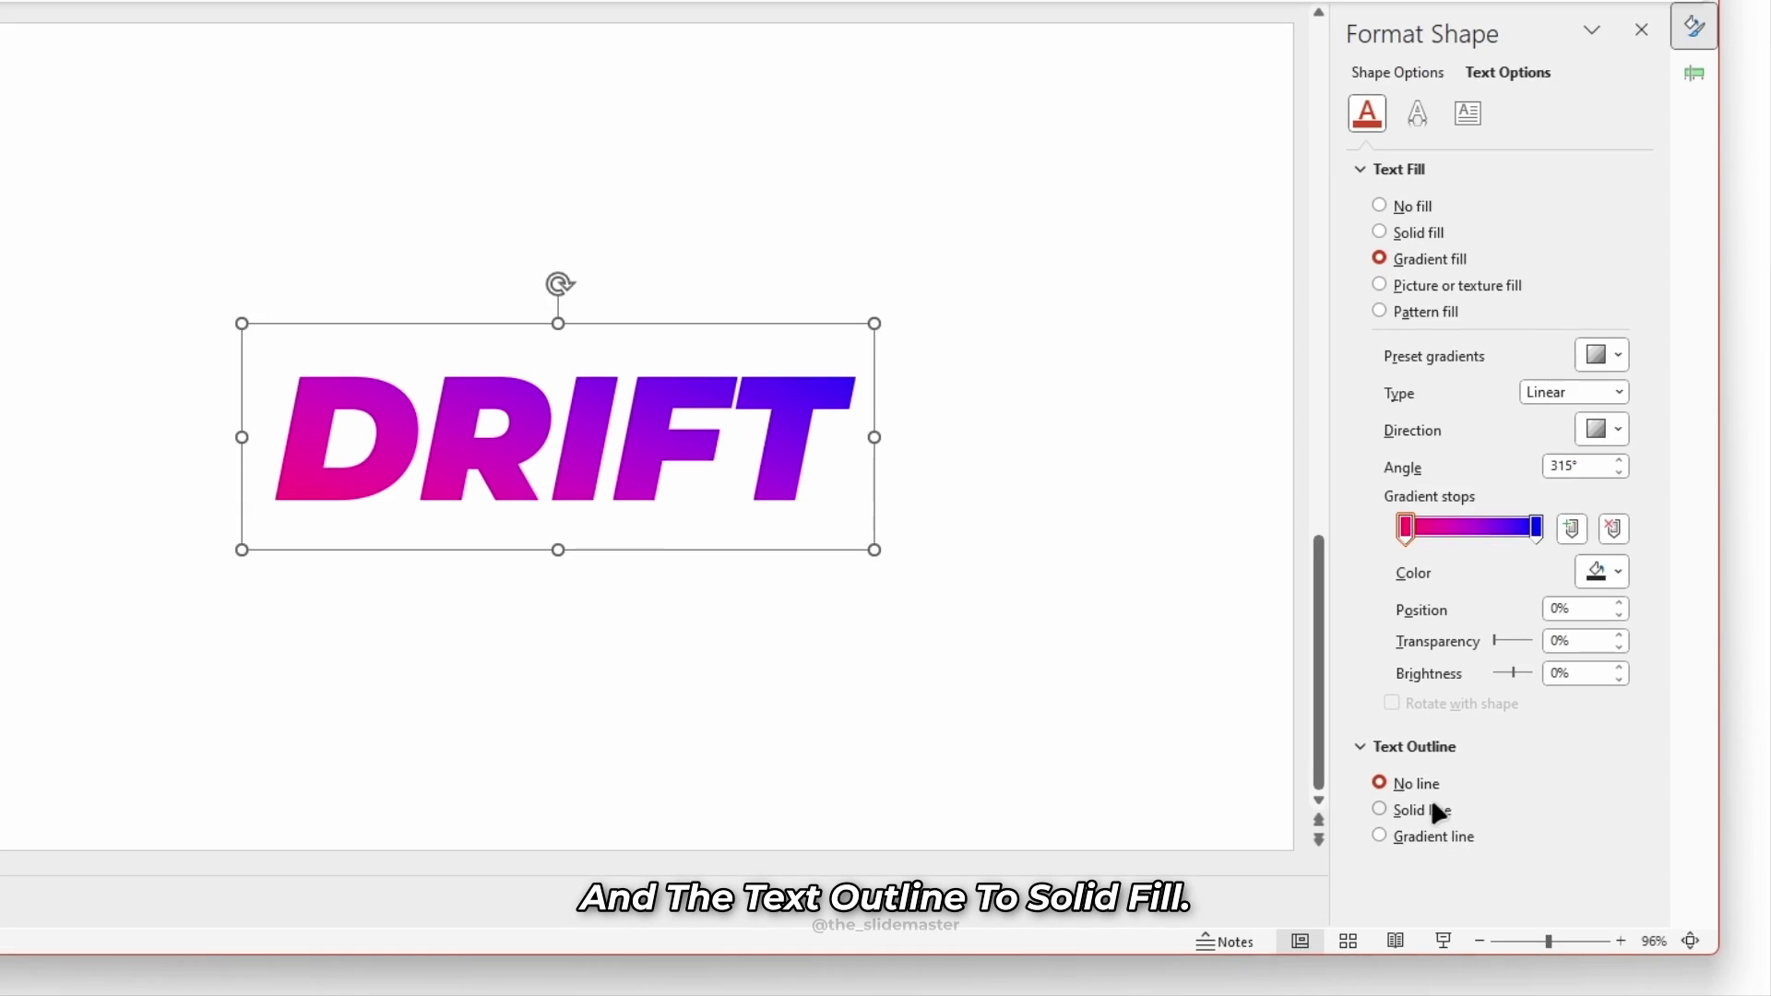
Step: Add a solid white 2 pt outline to the DRIFT text
left_click(1514, 854)
scroll(1596, 646, "down", 5)
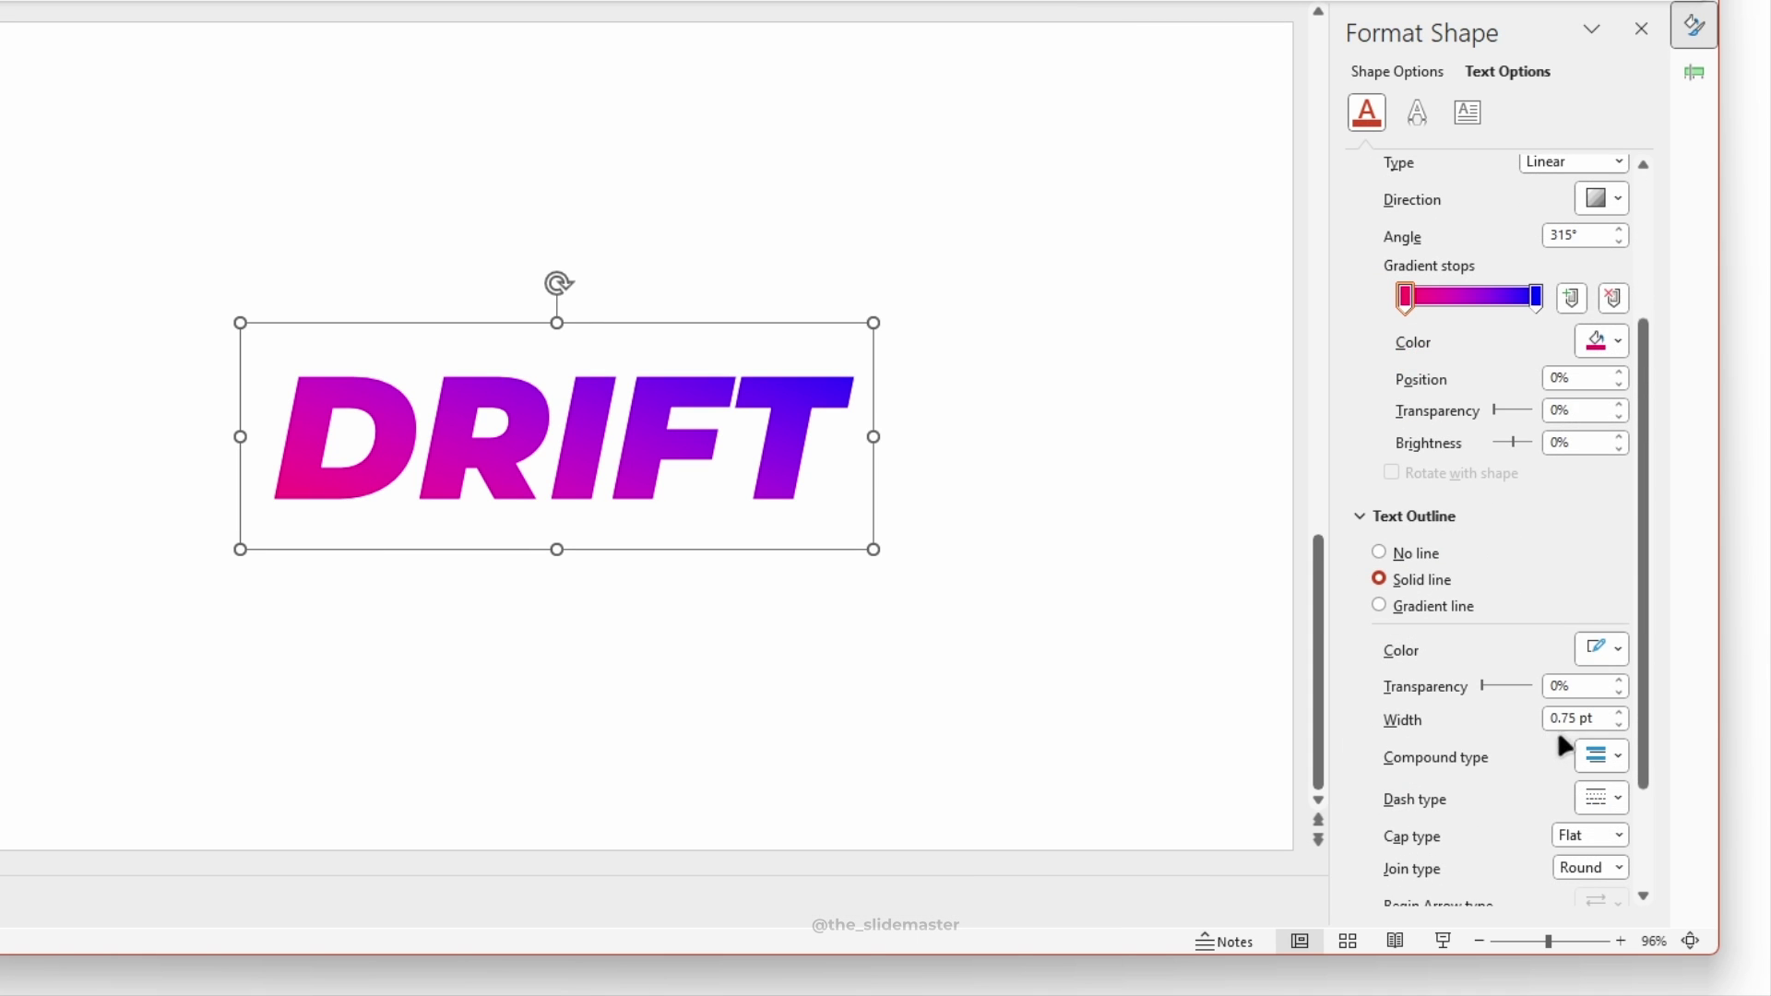
left_click(1617, 649)
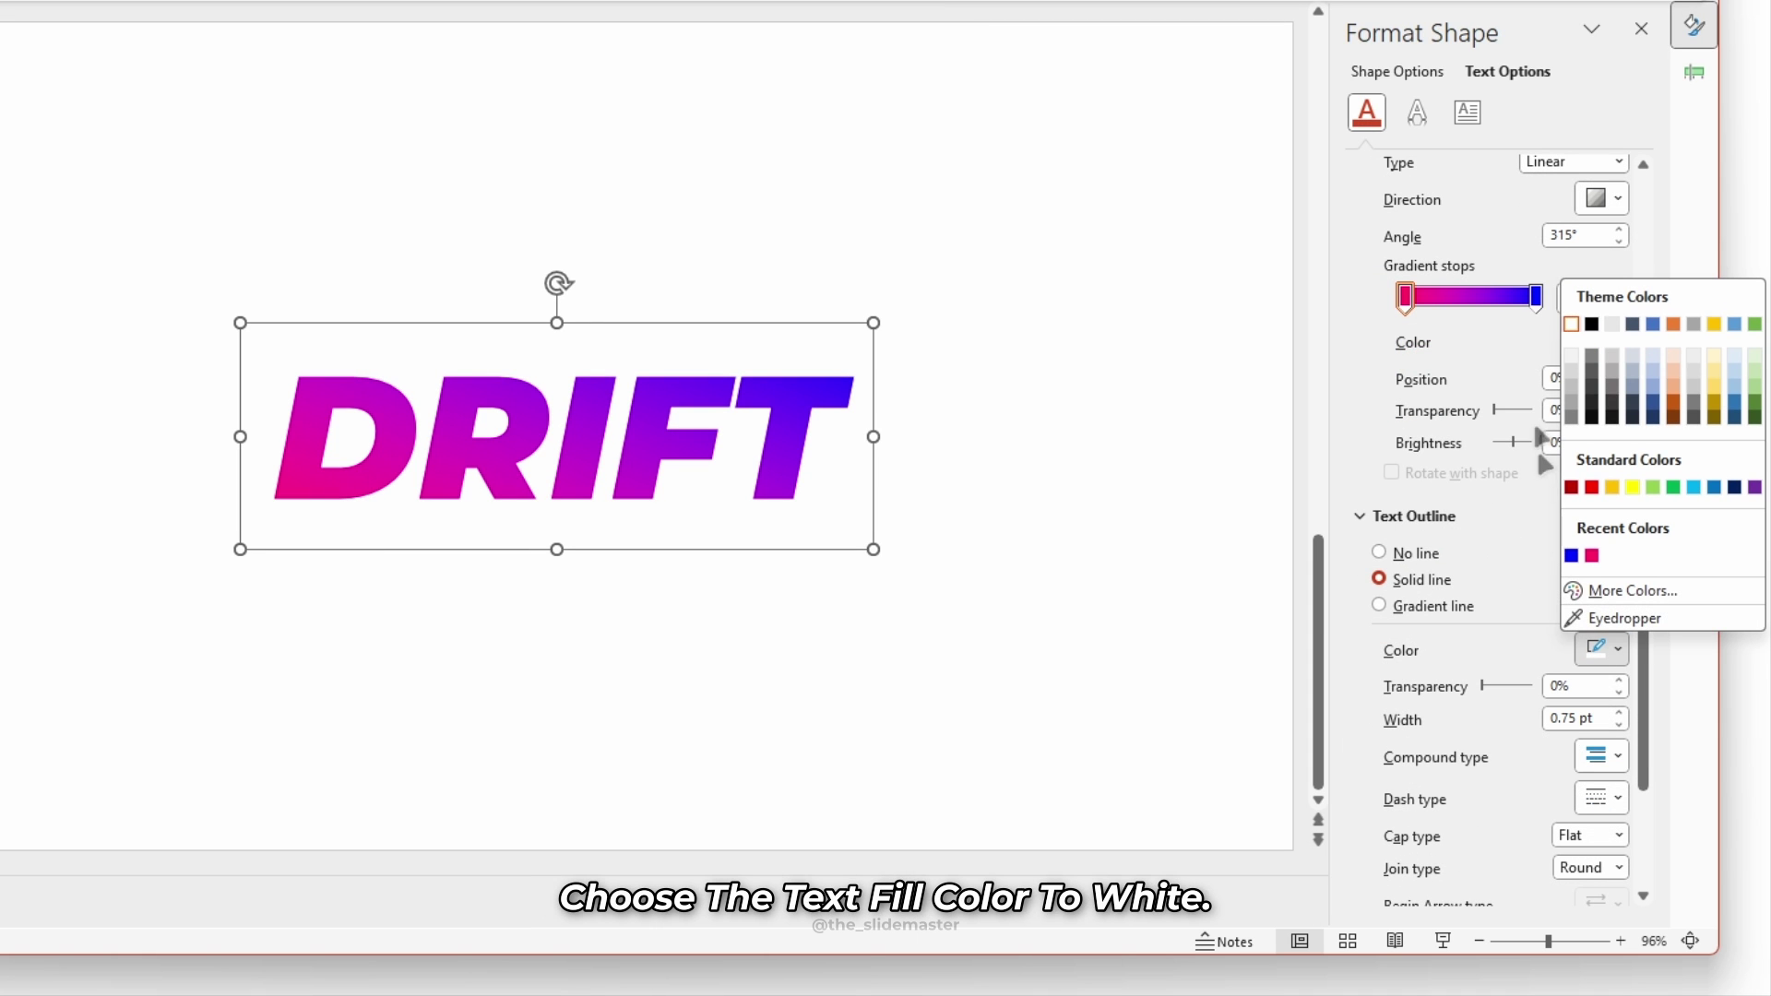
left_click(1571, 324)
left_click(1620, 713)
left_click(1619, 713)
left_click(1619, 713)
left_click(1619, 713)
left_click(1620, 713)
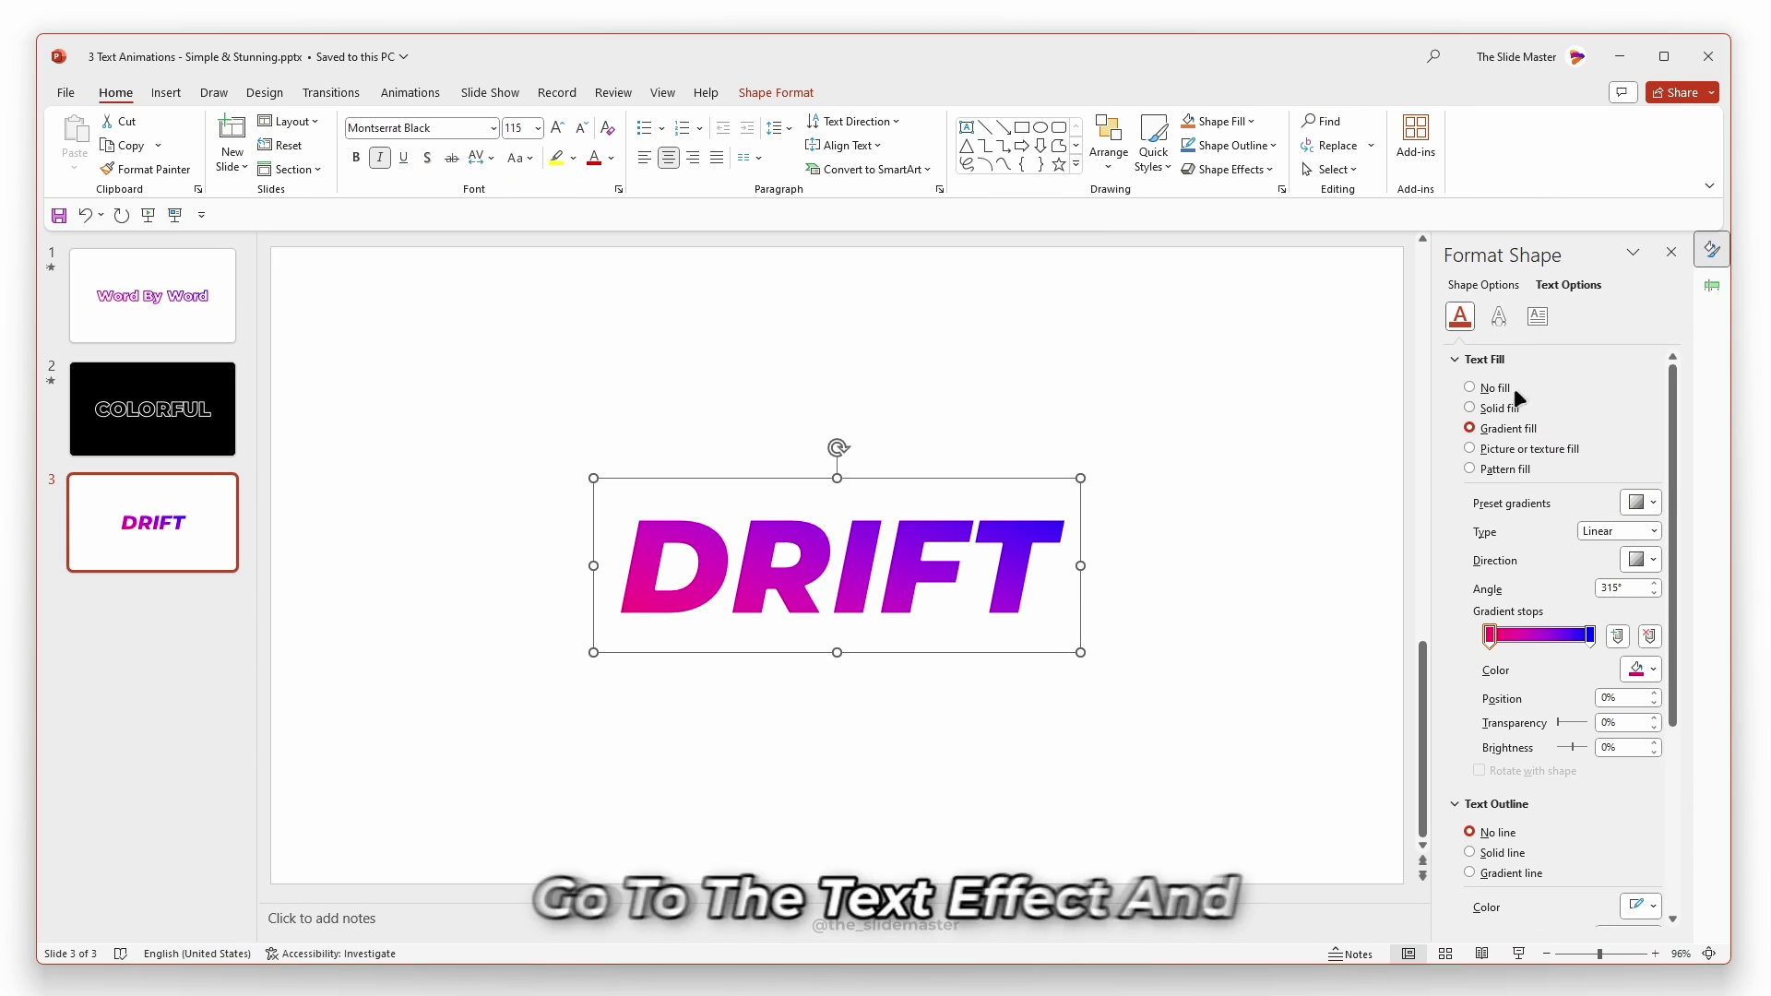
Step: Apply a light 5 pt glow preset to DRIFT and reselect its text box
left_click(1497, 319)
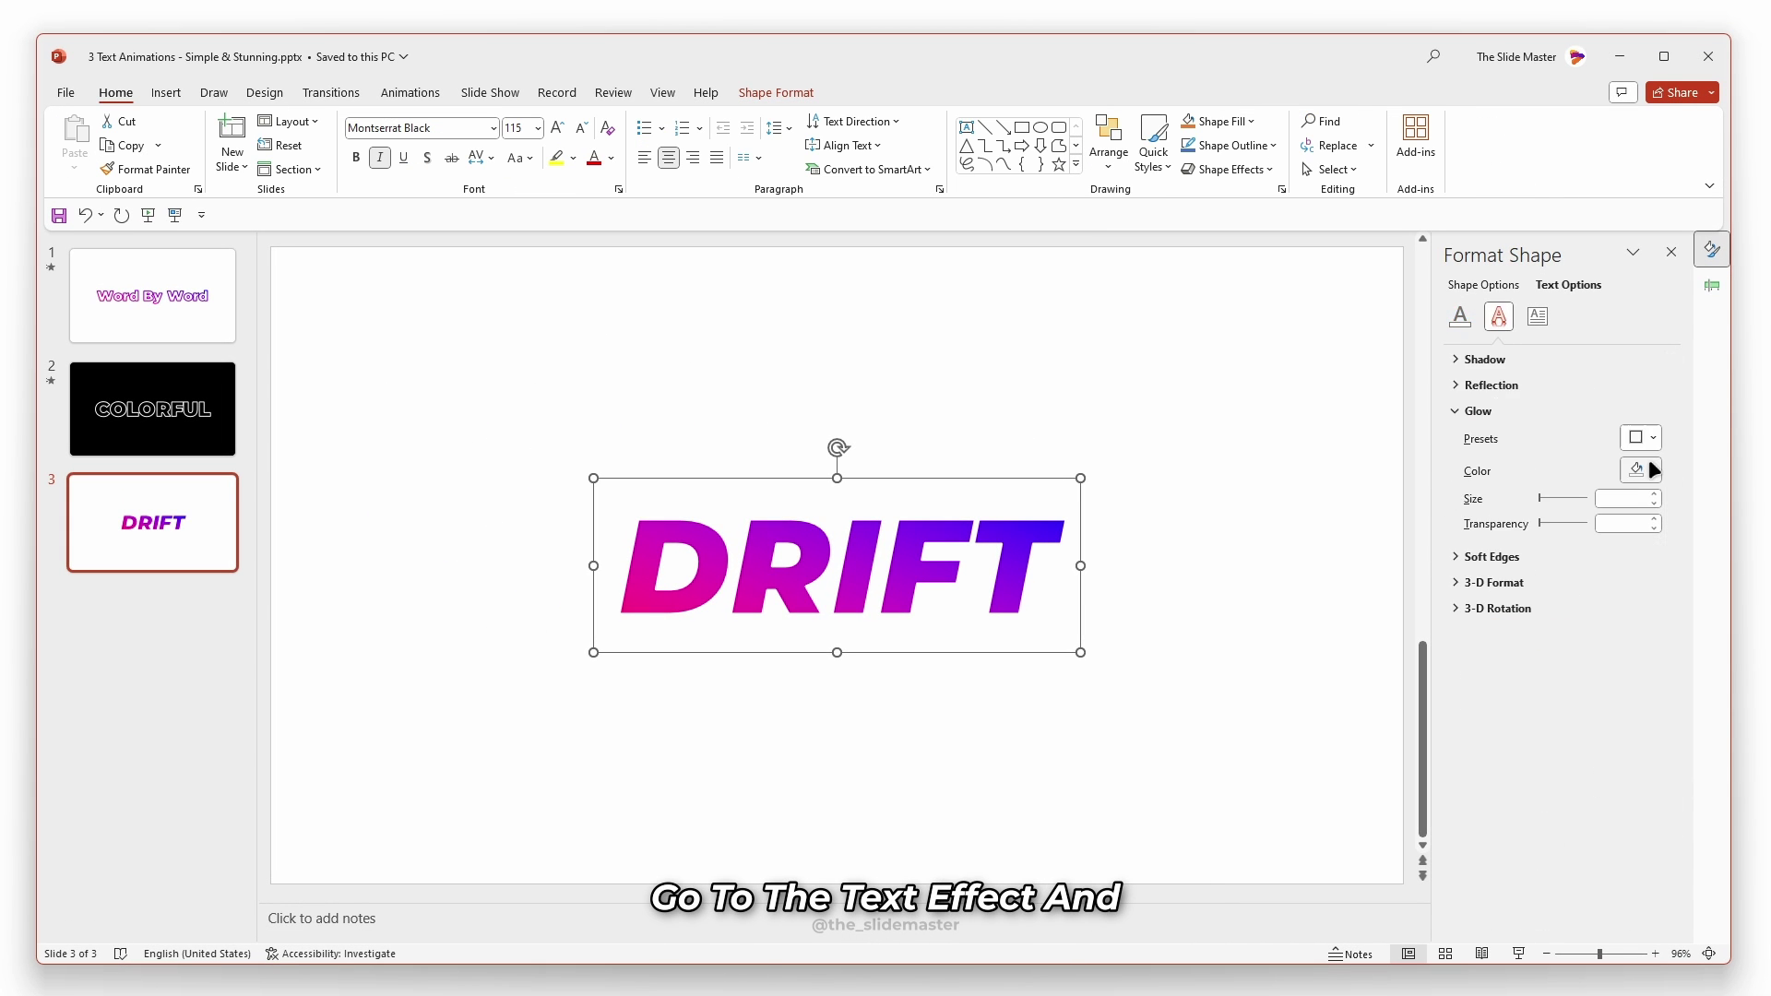
left_click(1640, 438)
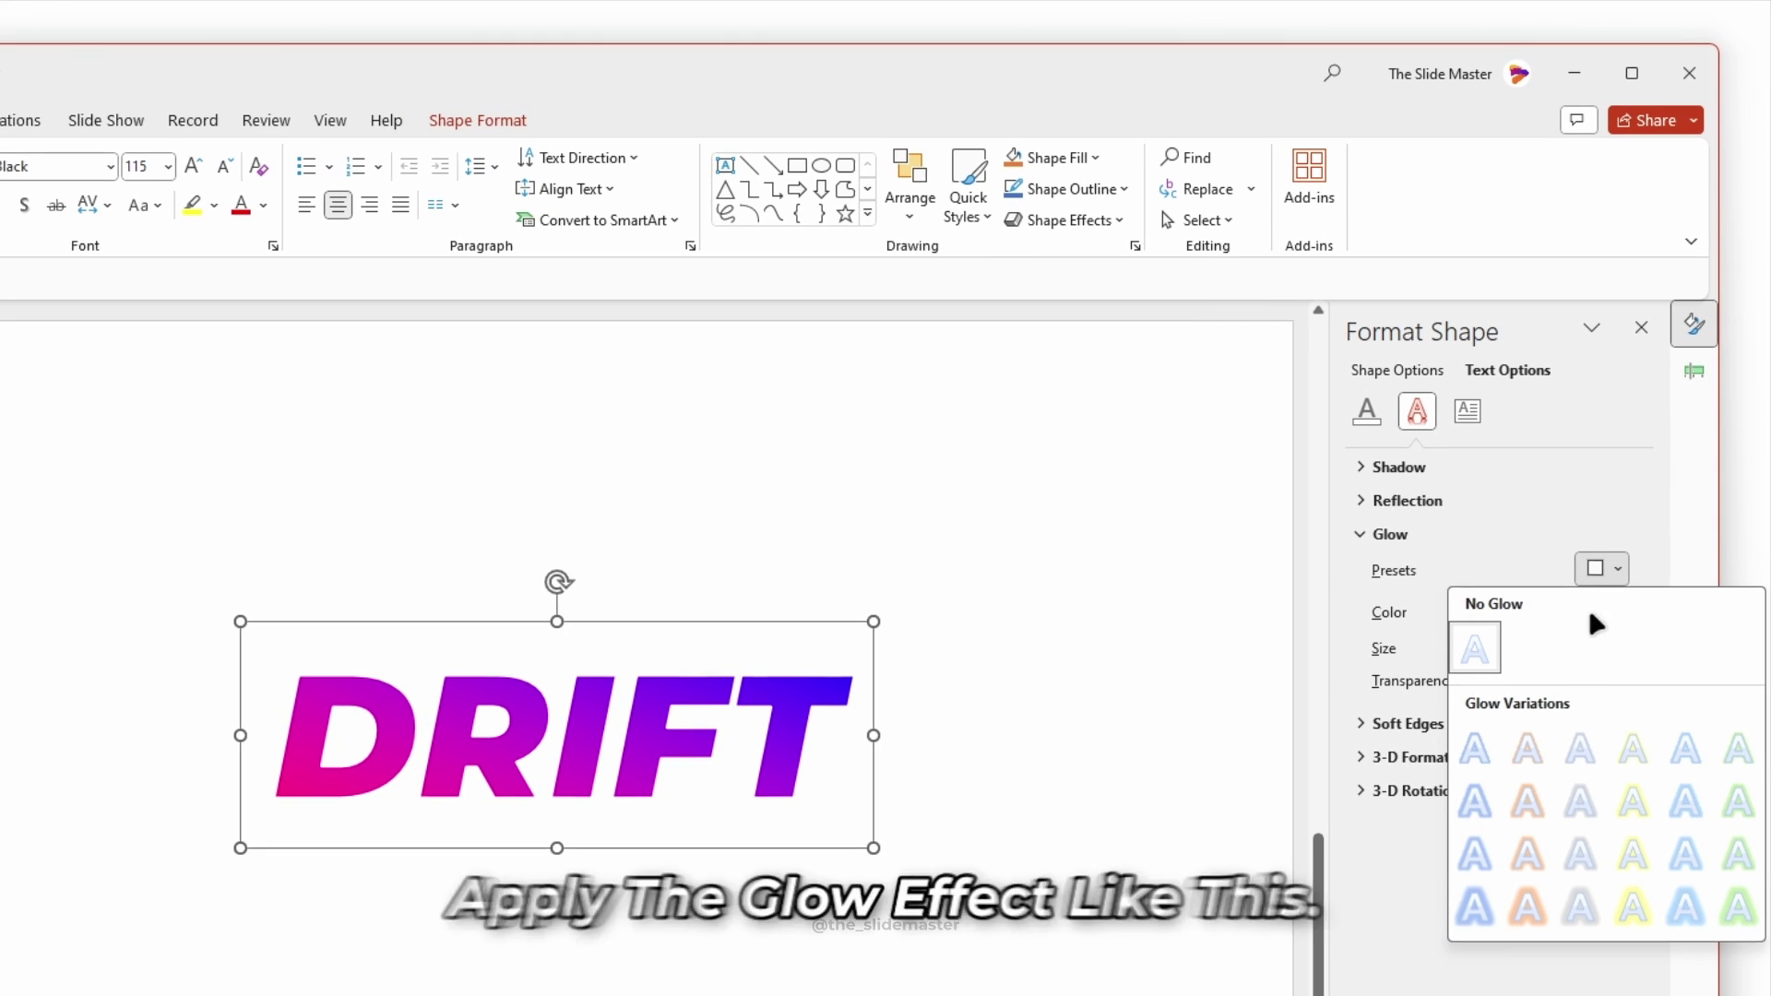
left_click(1577, 751)
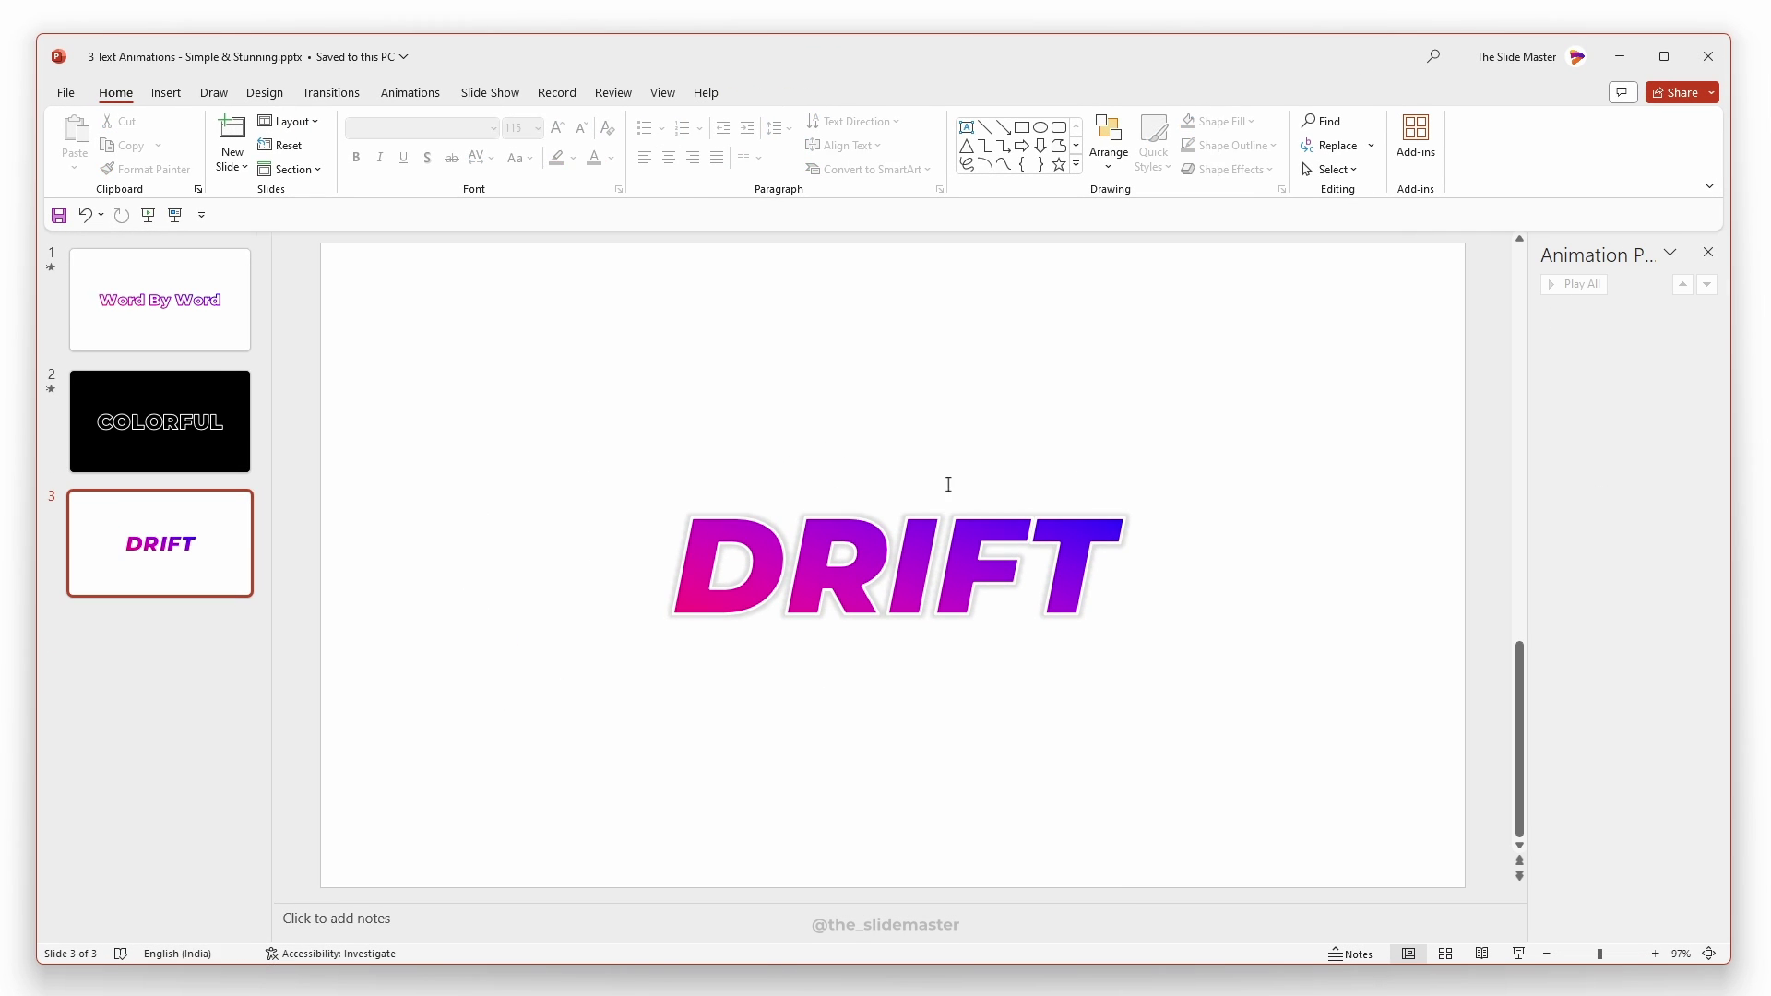
left_click(934, 563)
left_click(851, 478)
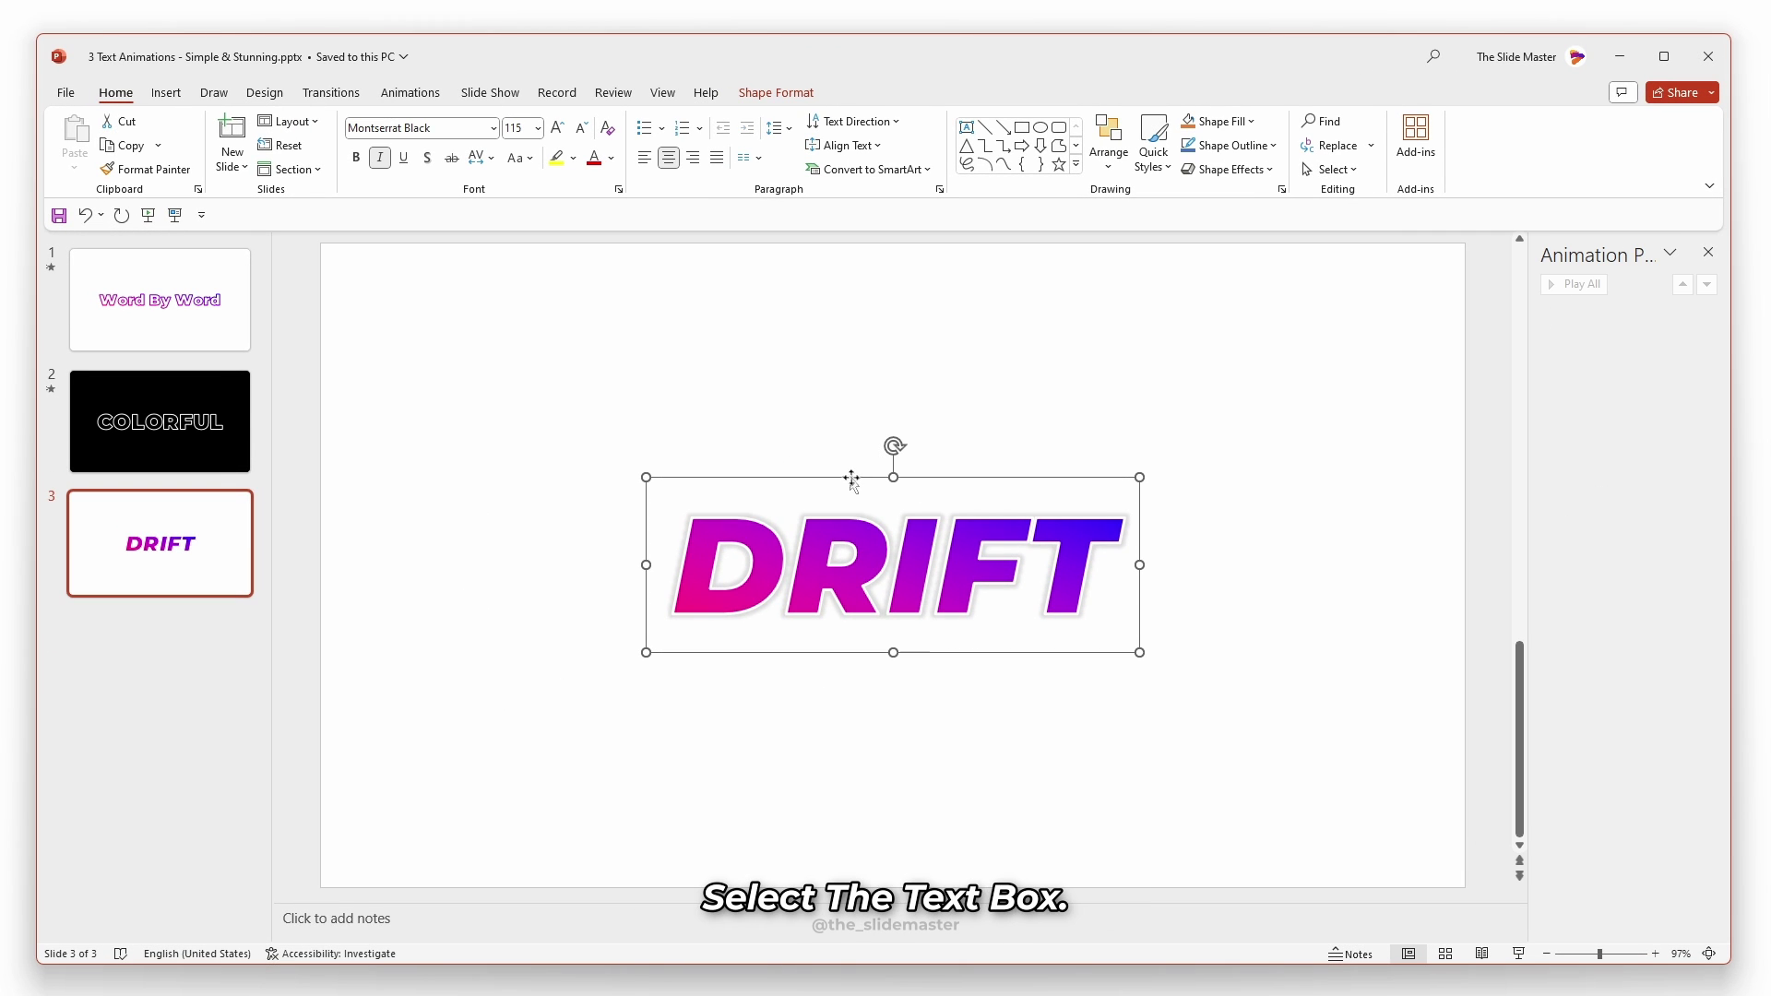
Step: Apply a Lines motion path animation to DRIFT
left_click(412, 89)
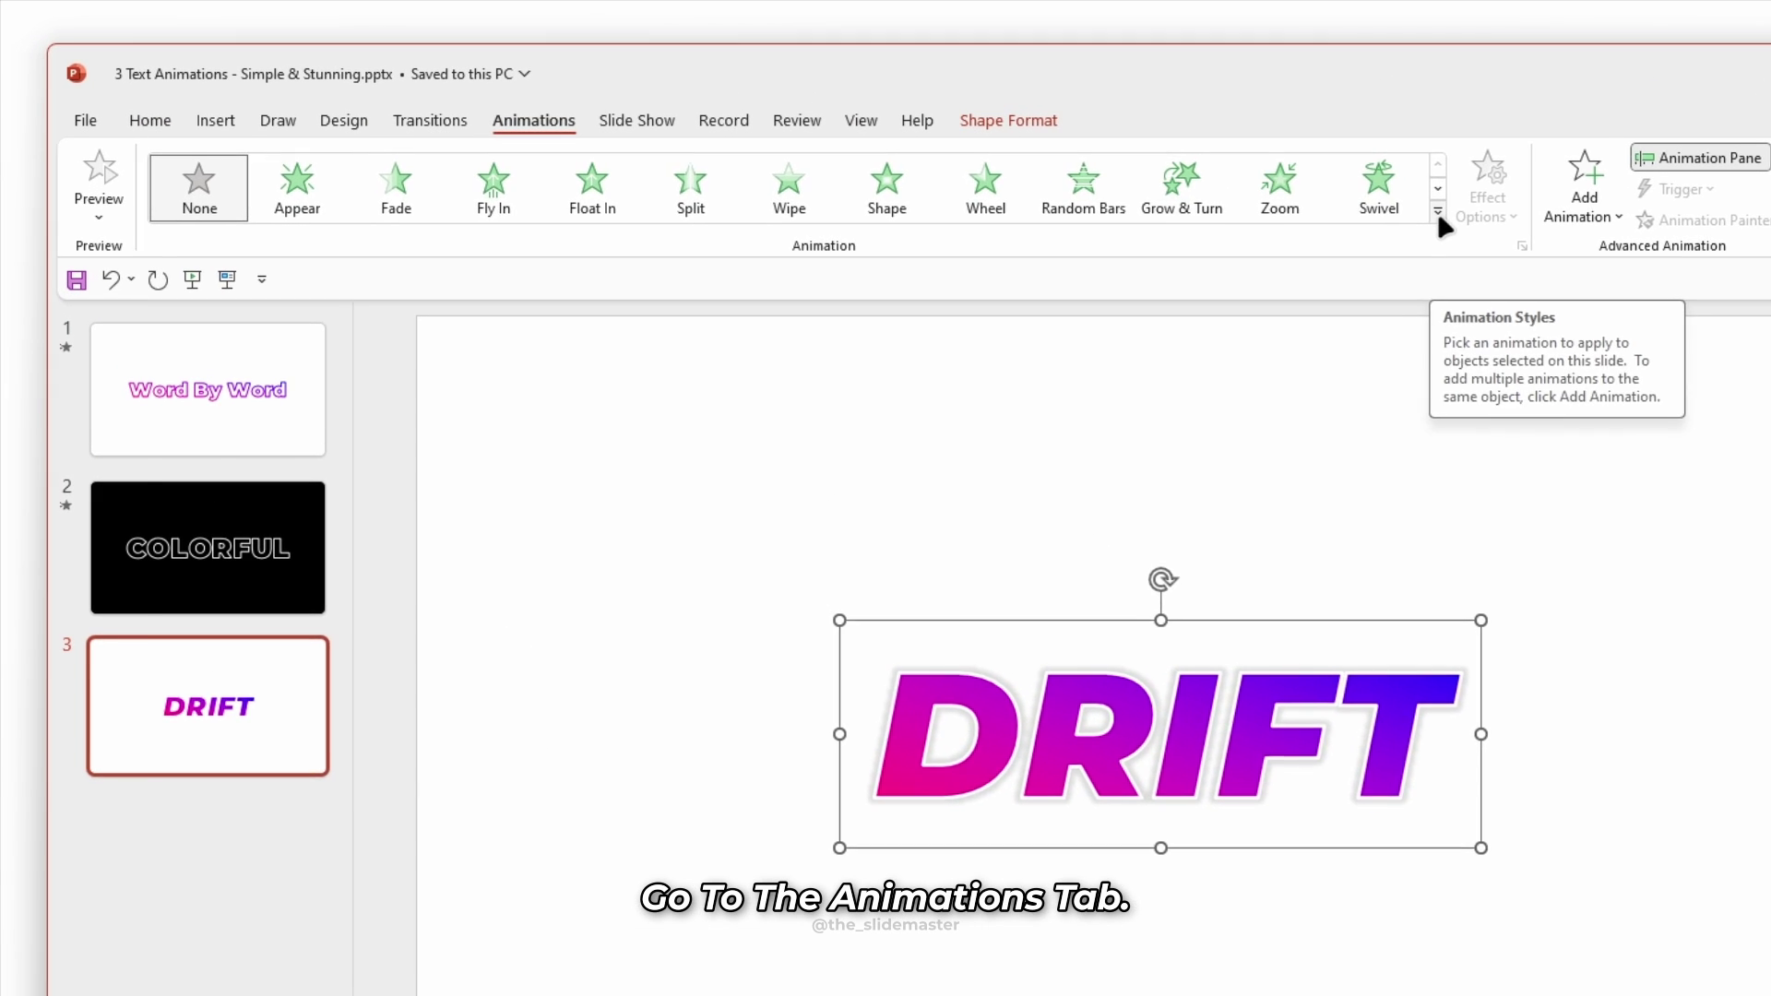
left_click(1106, 164)
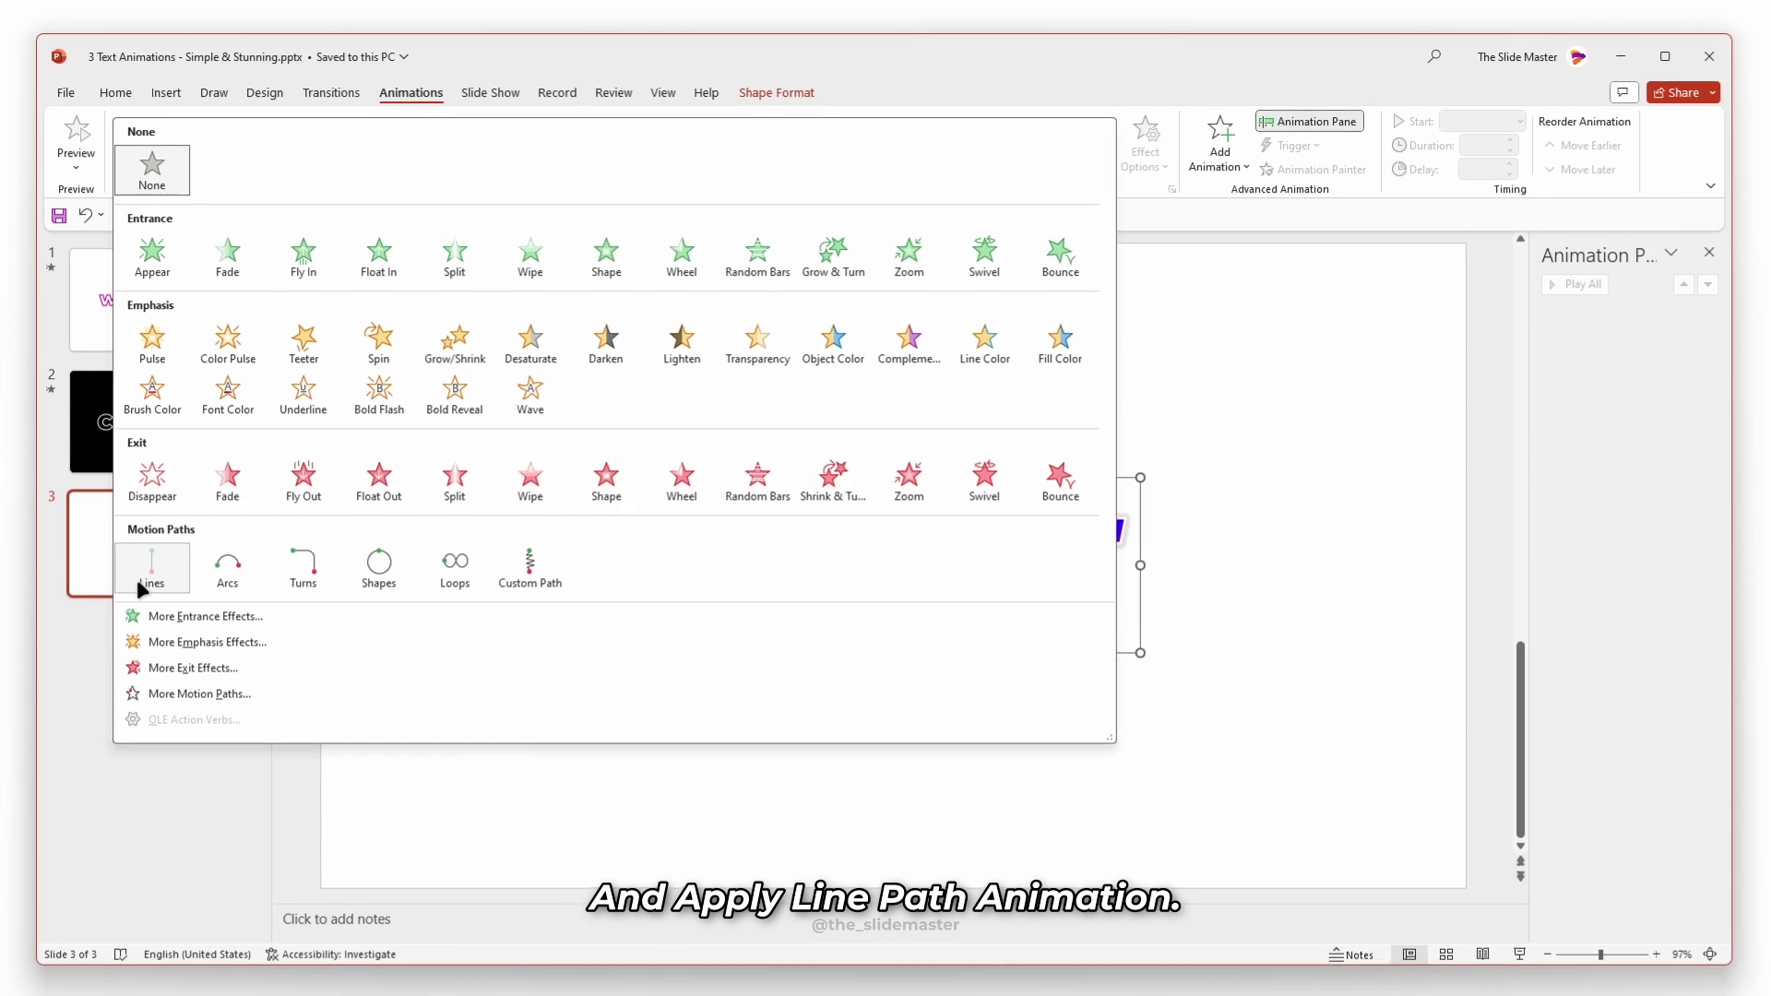
left_click(179, 738)
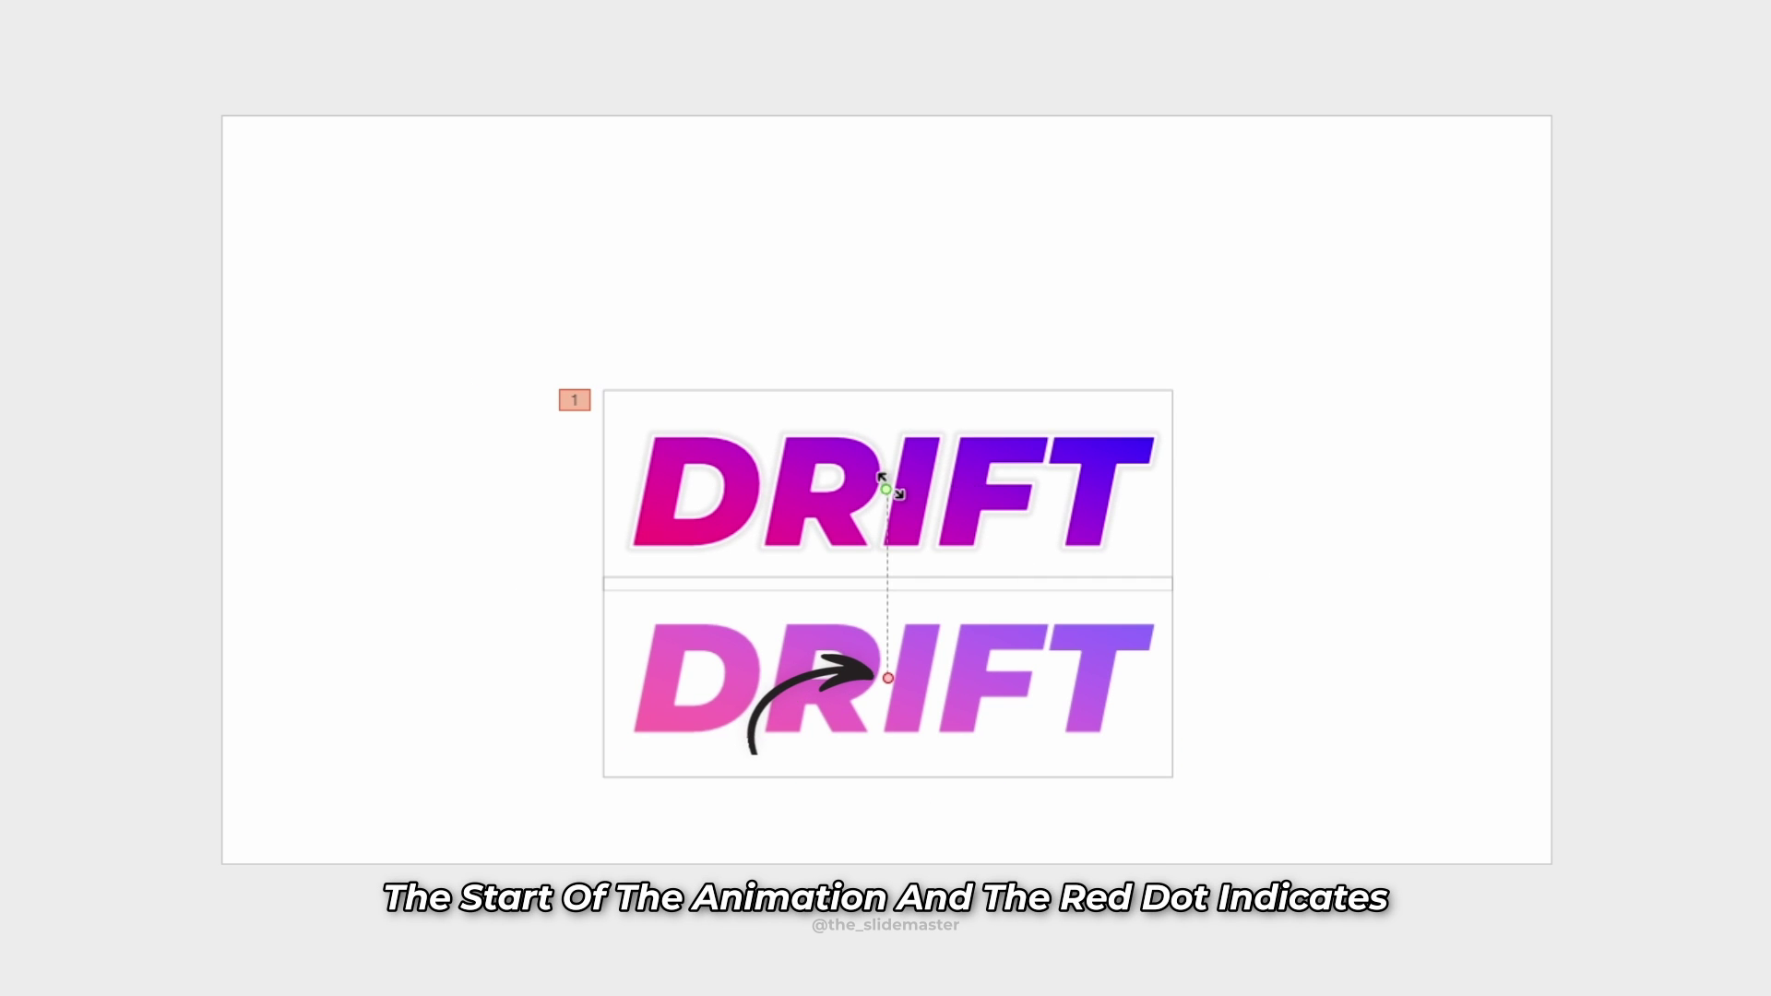
Step: Move the path start off-slide left and its end onto the text, then preview
left_click_drag(885, 489, 502, 441)
left_click_drag(616, 520, 242, 558)
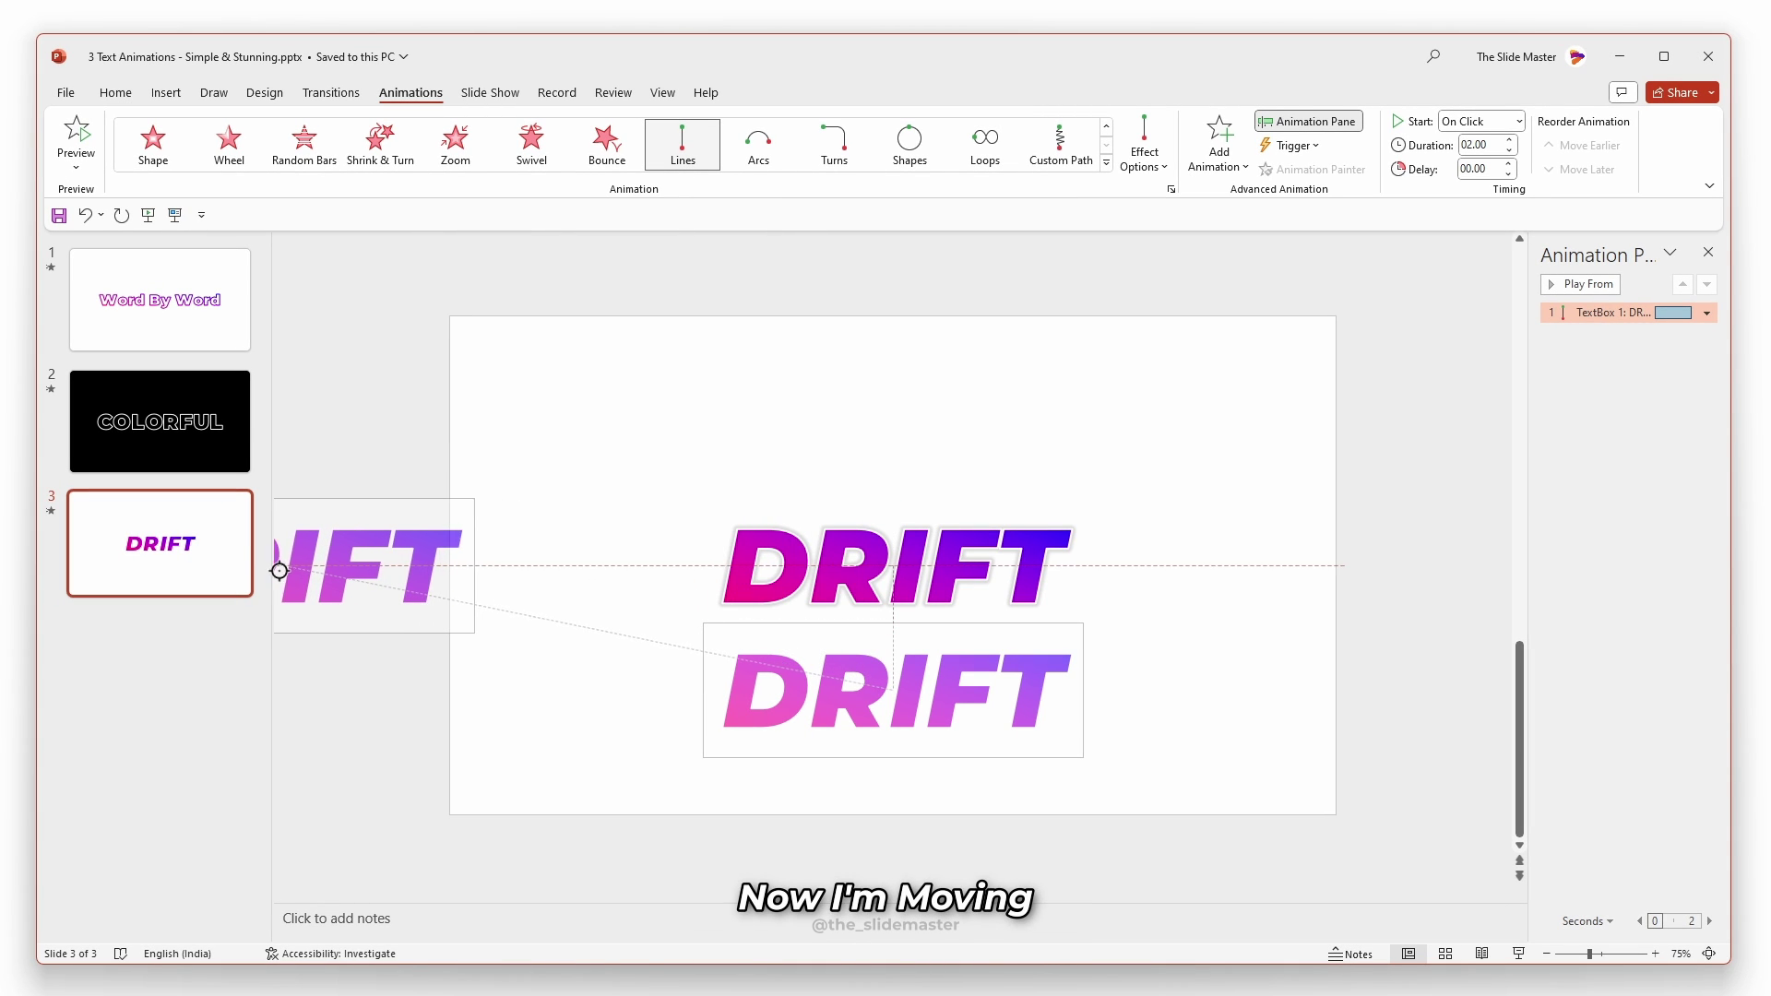
left_click_drag(1065, 673, 1065, 565)
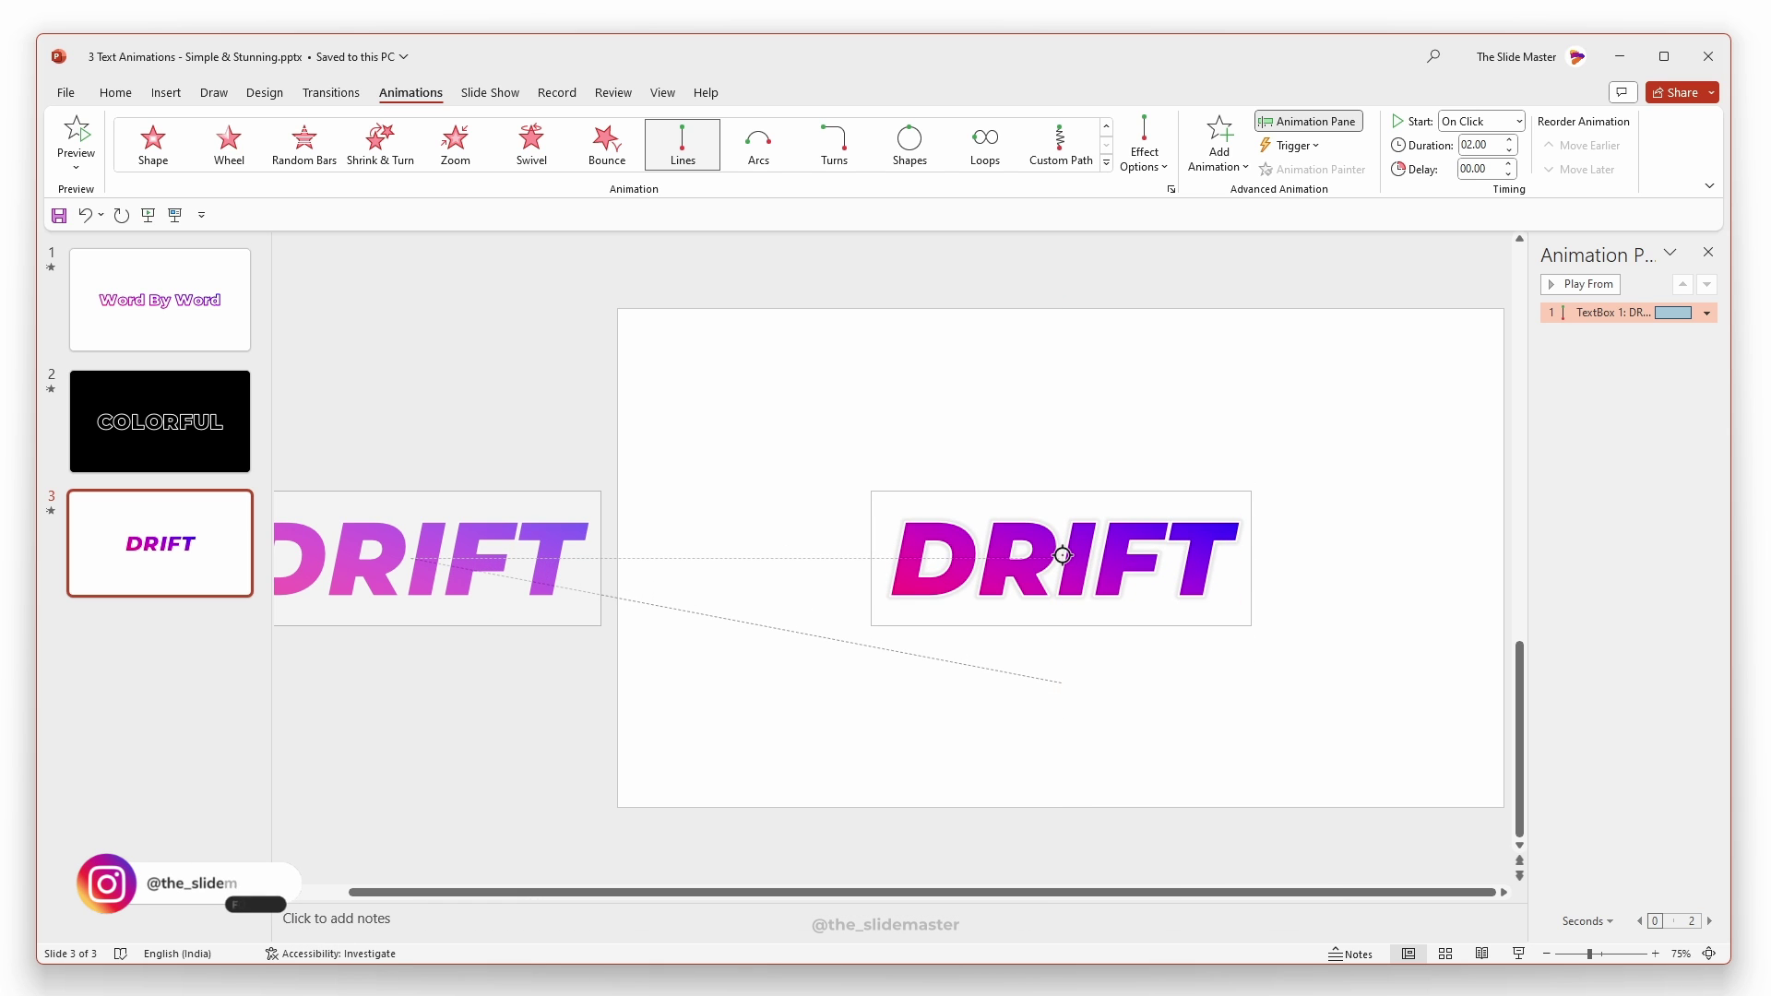
left_click_drag(1062, 557, 1062, 557)
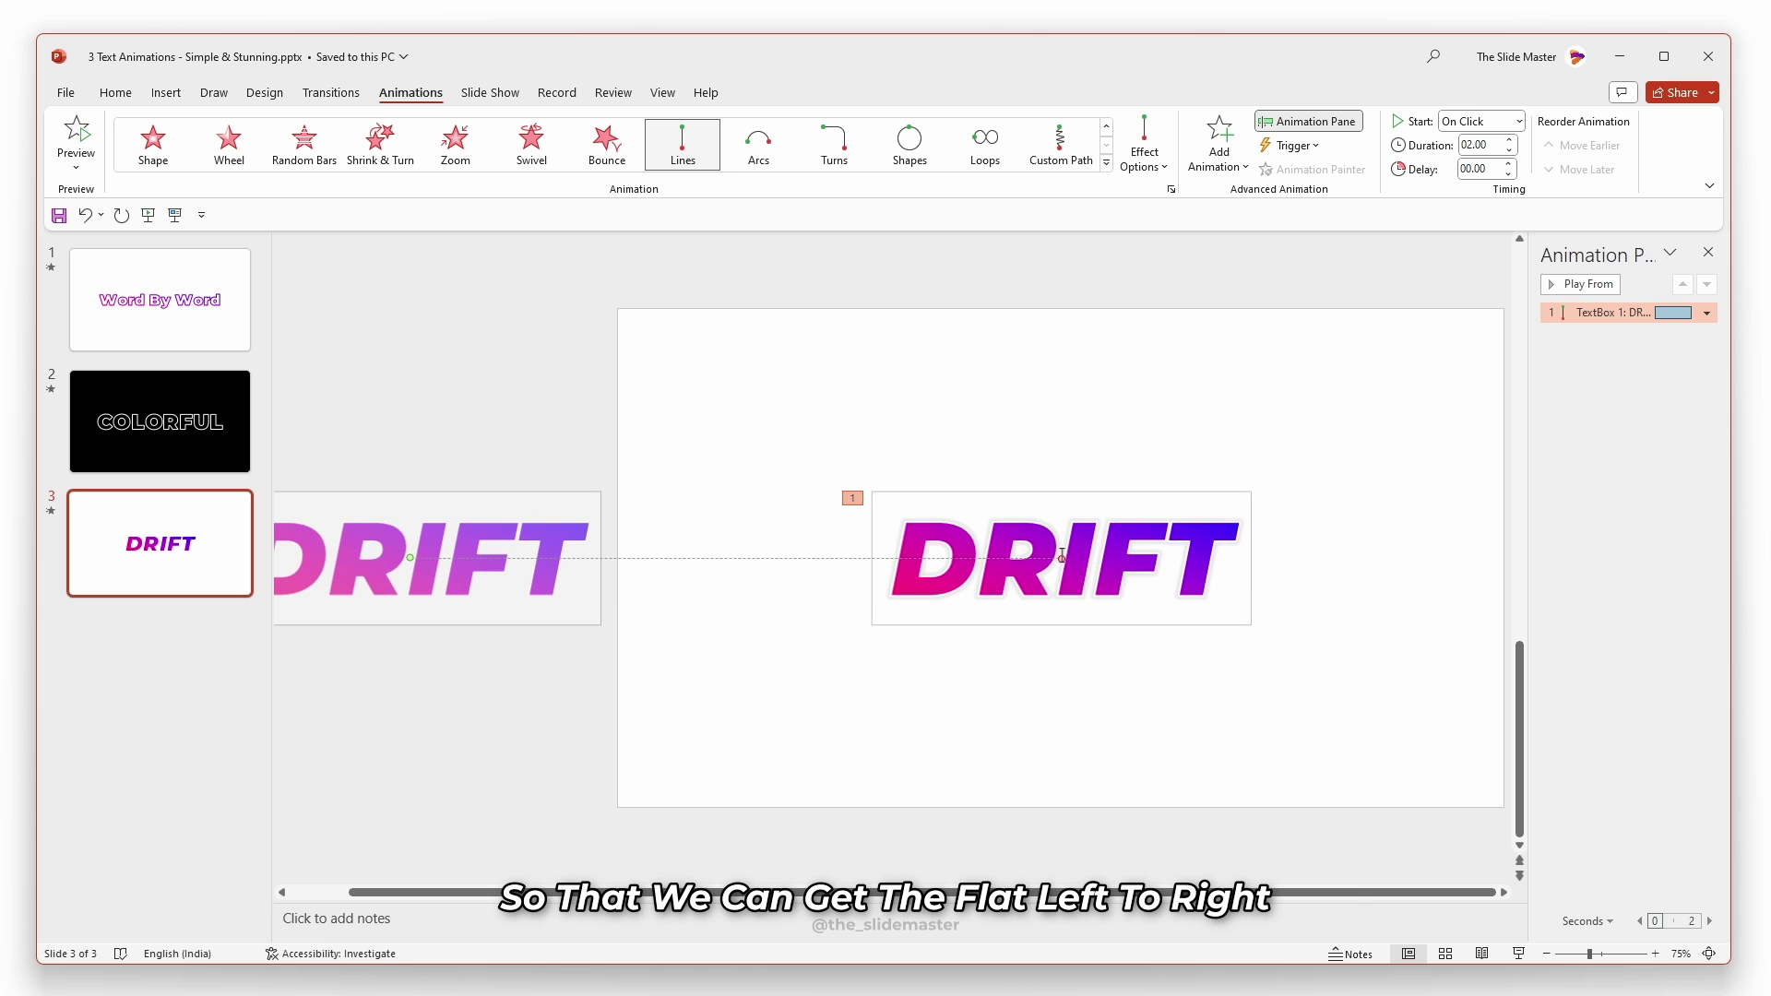
left_click(535, 350)
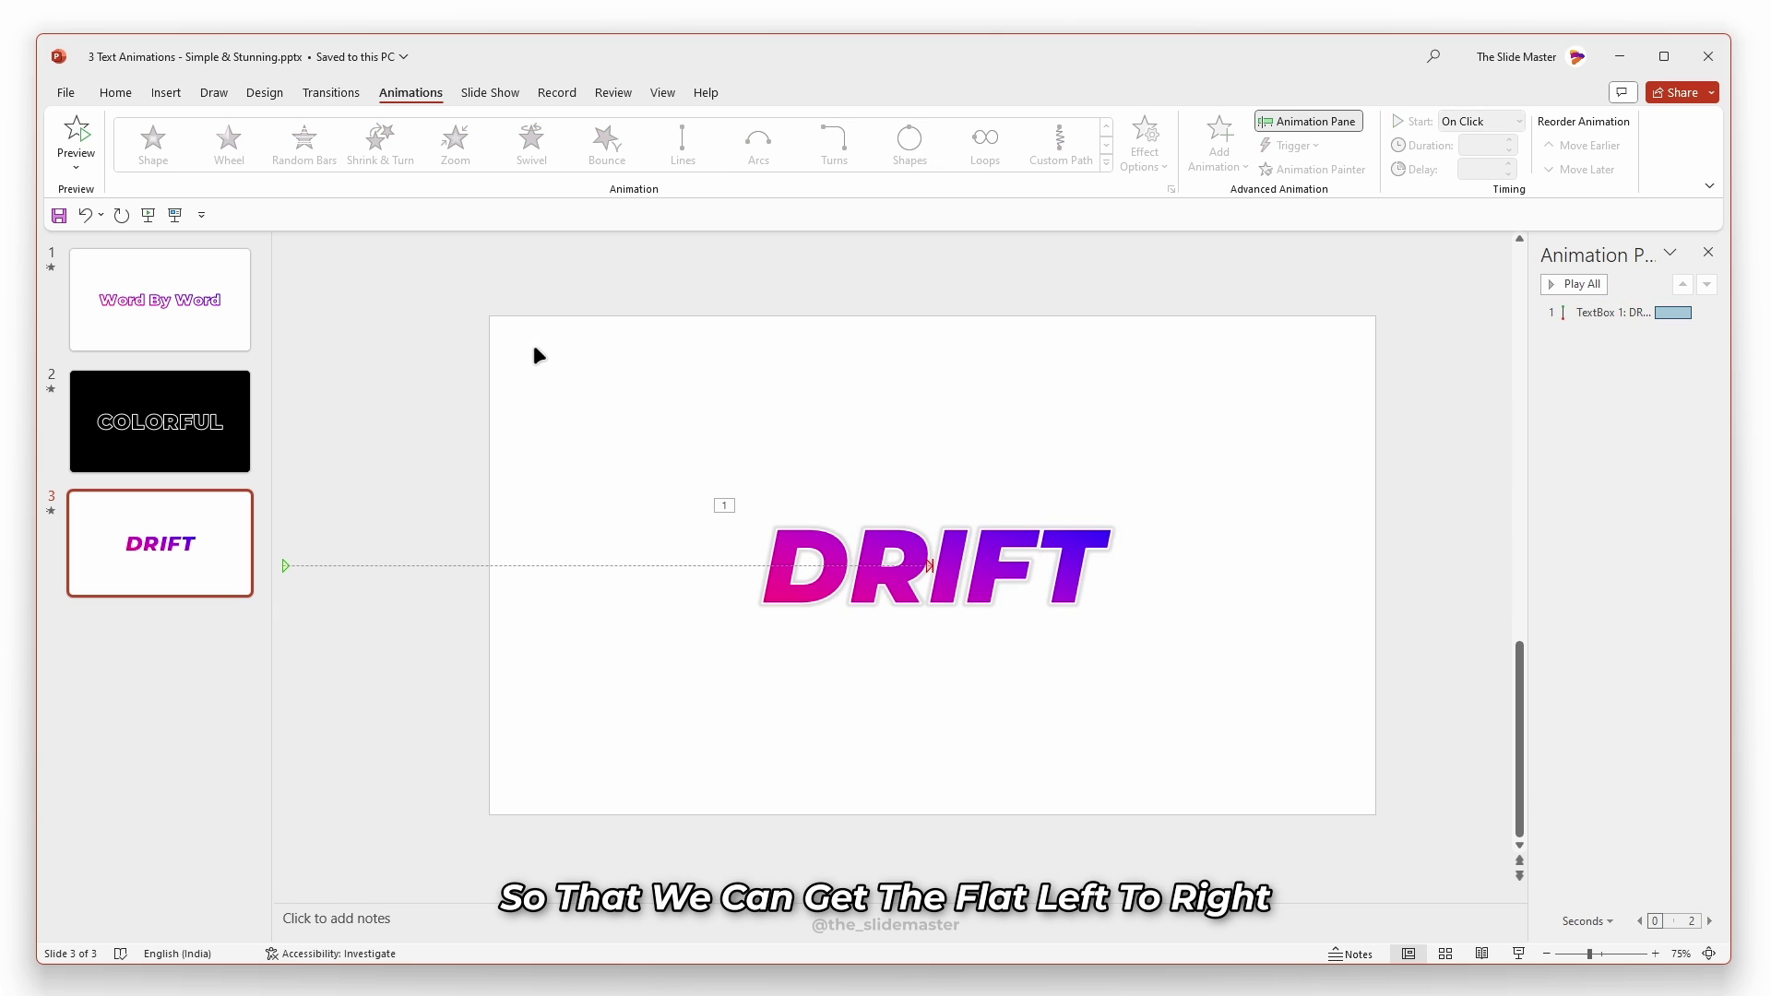
left_click(74, 138)
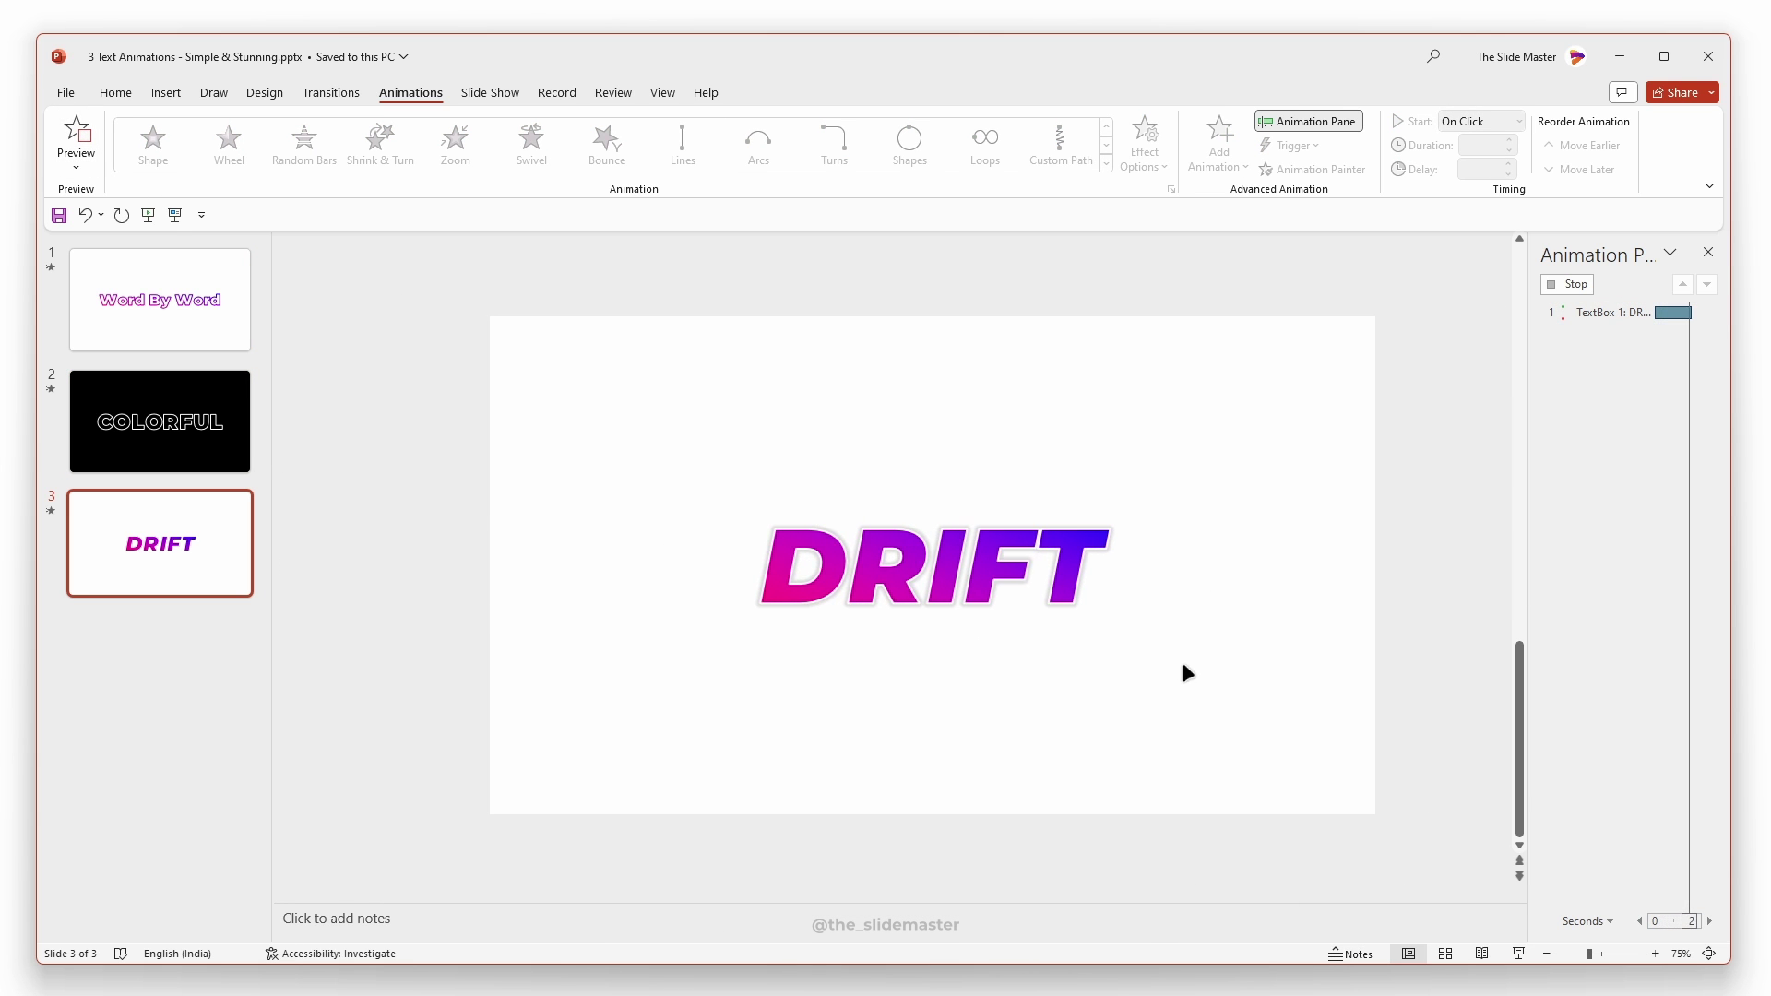
left_click(1707, 313)
left_click(1623, 395)
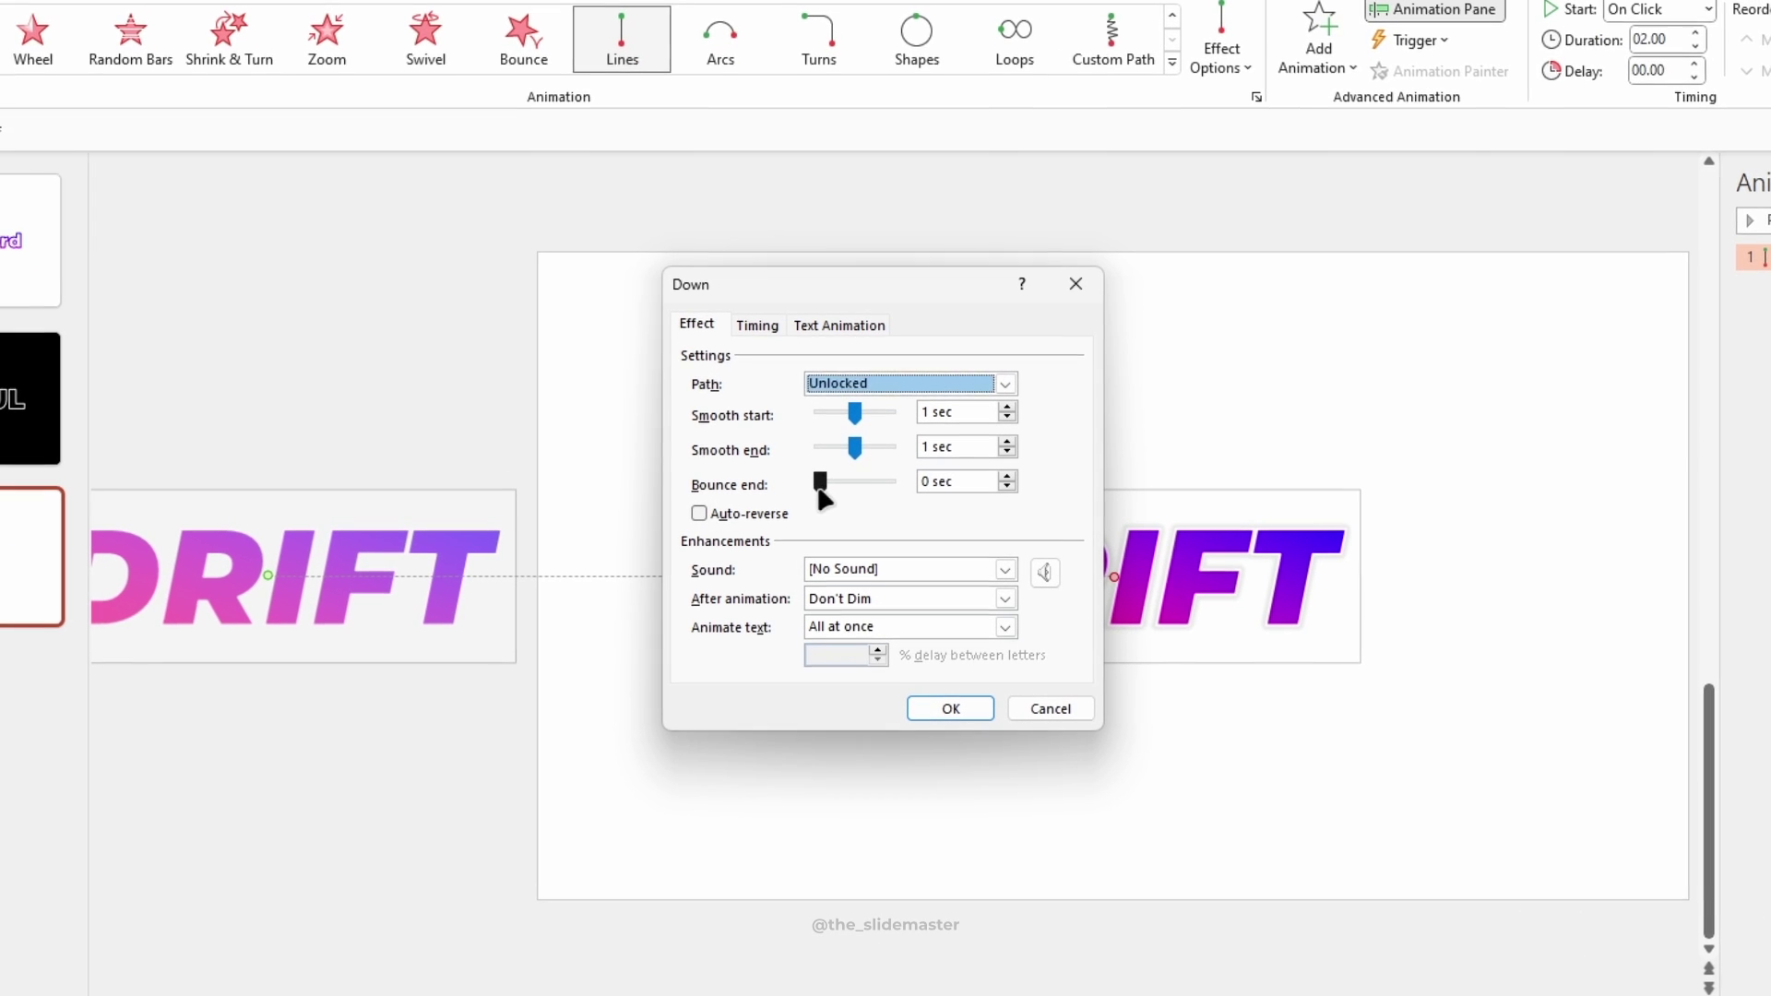
Step: Add a 1.1 sec bounce end to the DRIFT slide-in and set its duration to 1.40 seconds
left_click_drag(552, 639, 592, 642)
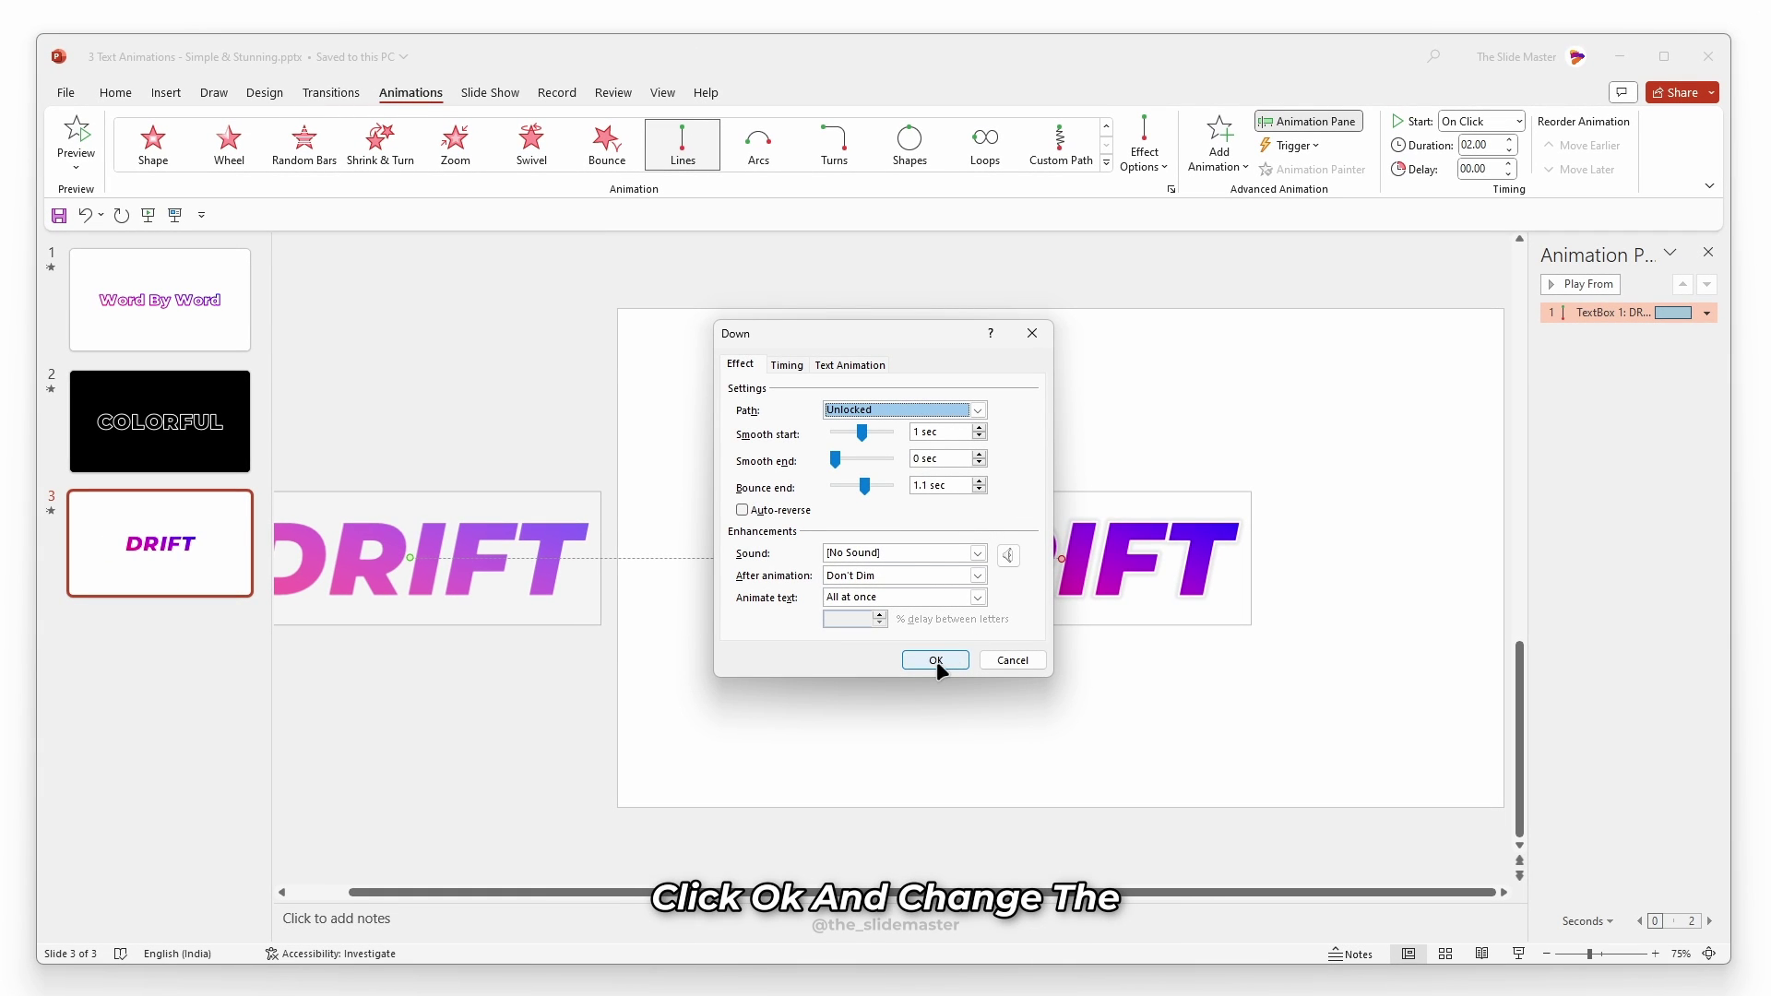
left_click(935, 660)
double_click(1487, 145)
type("1.")
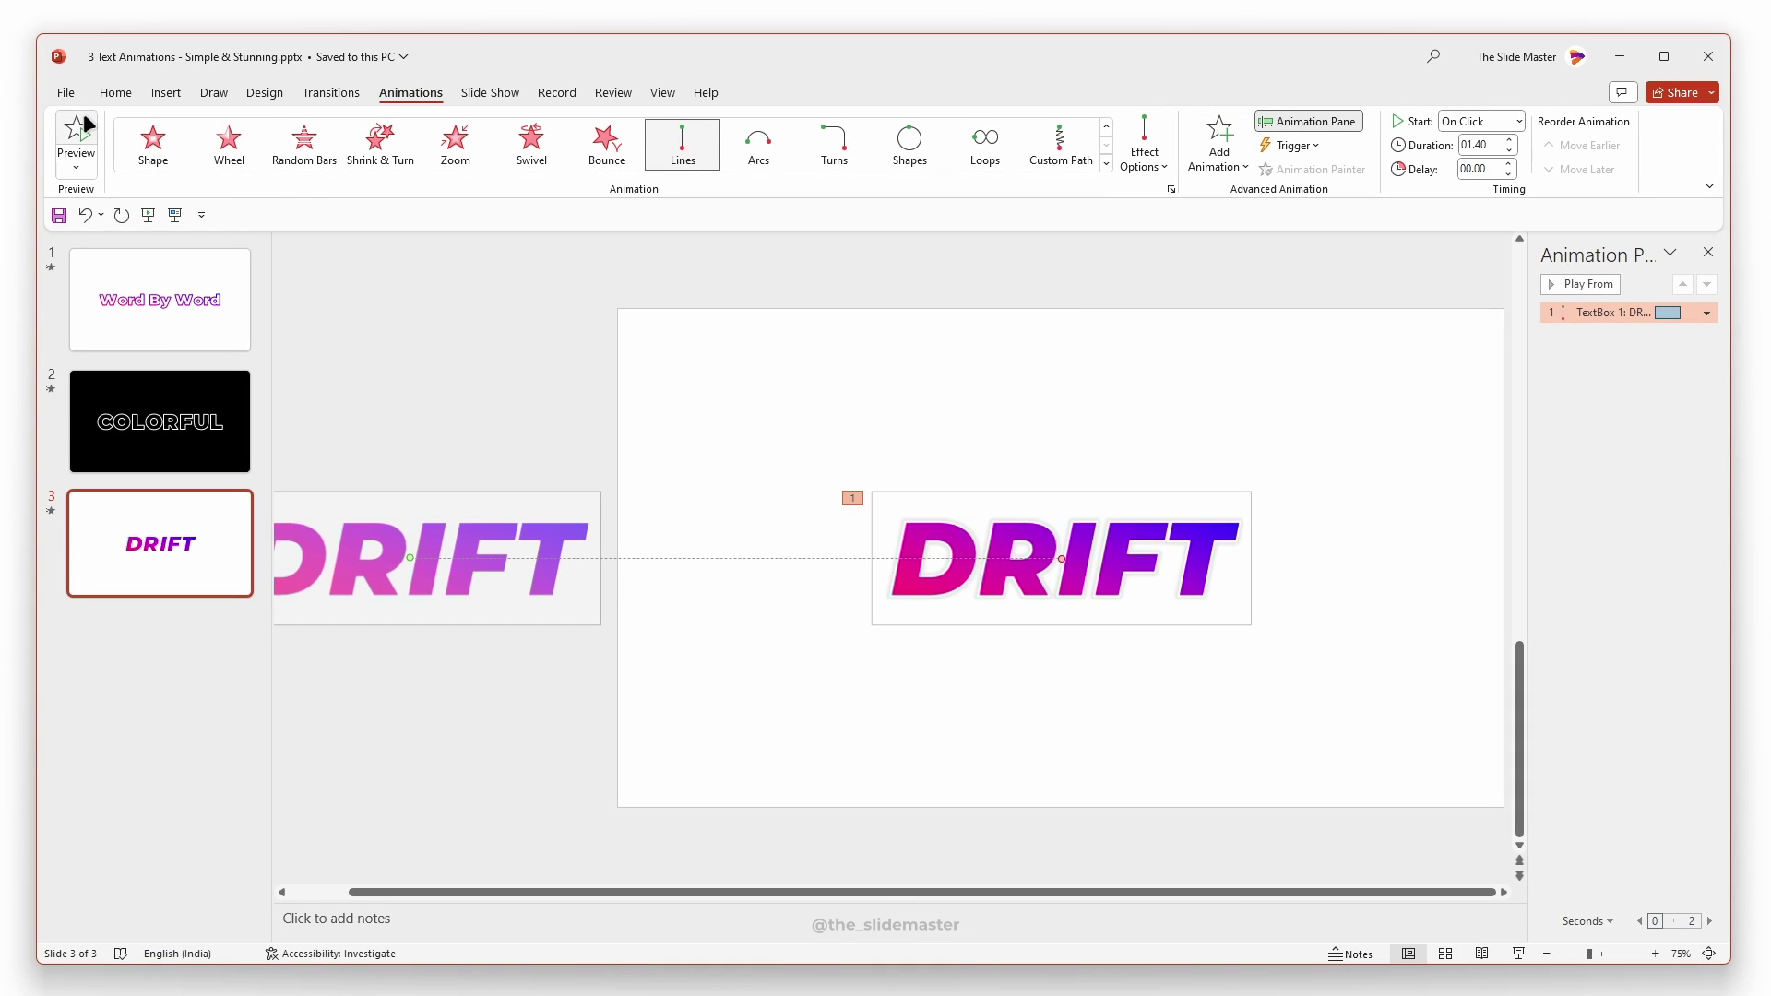
left_click(85, 129)
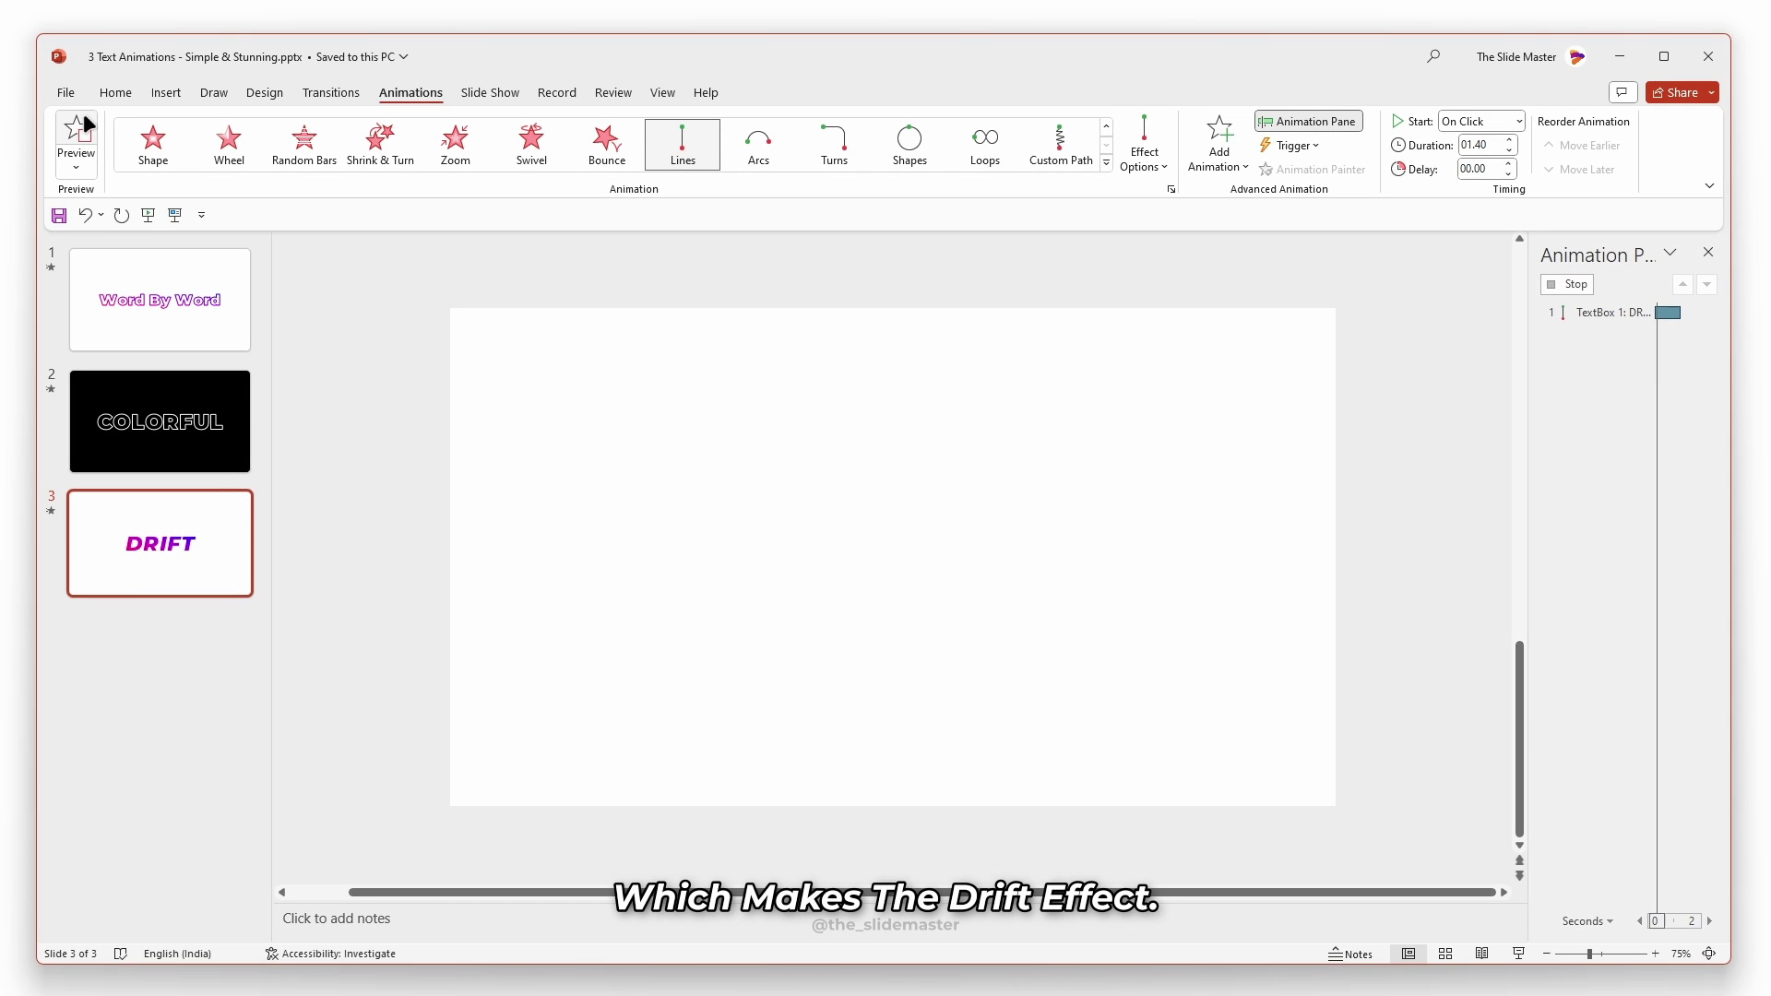
left_click(1219, 140)
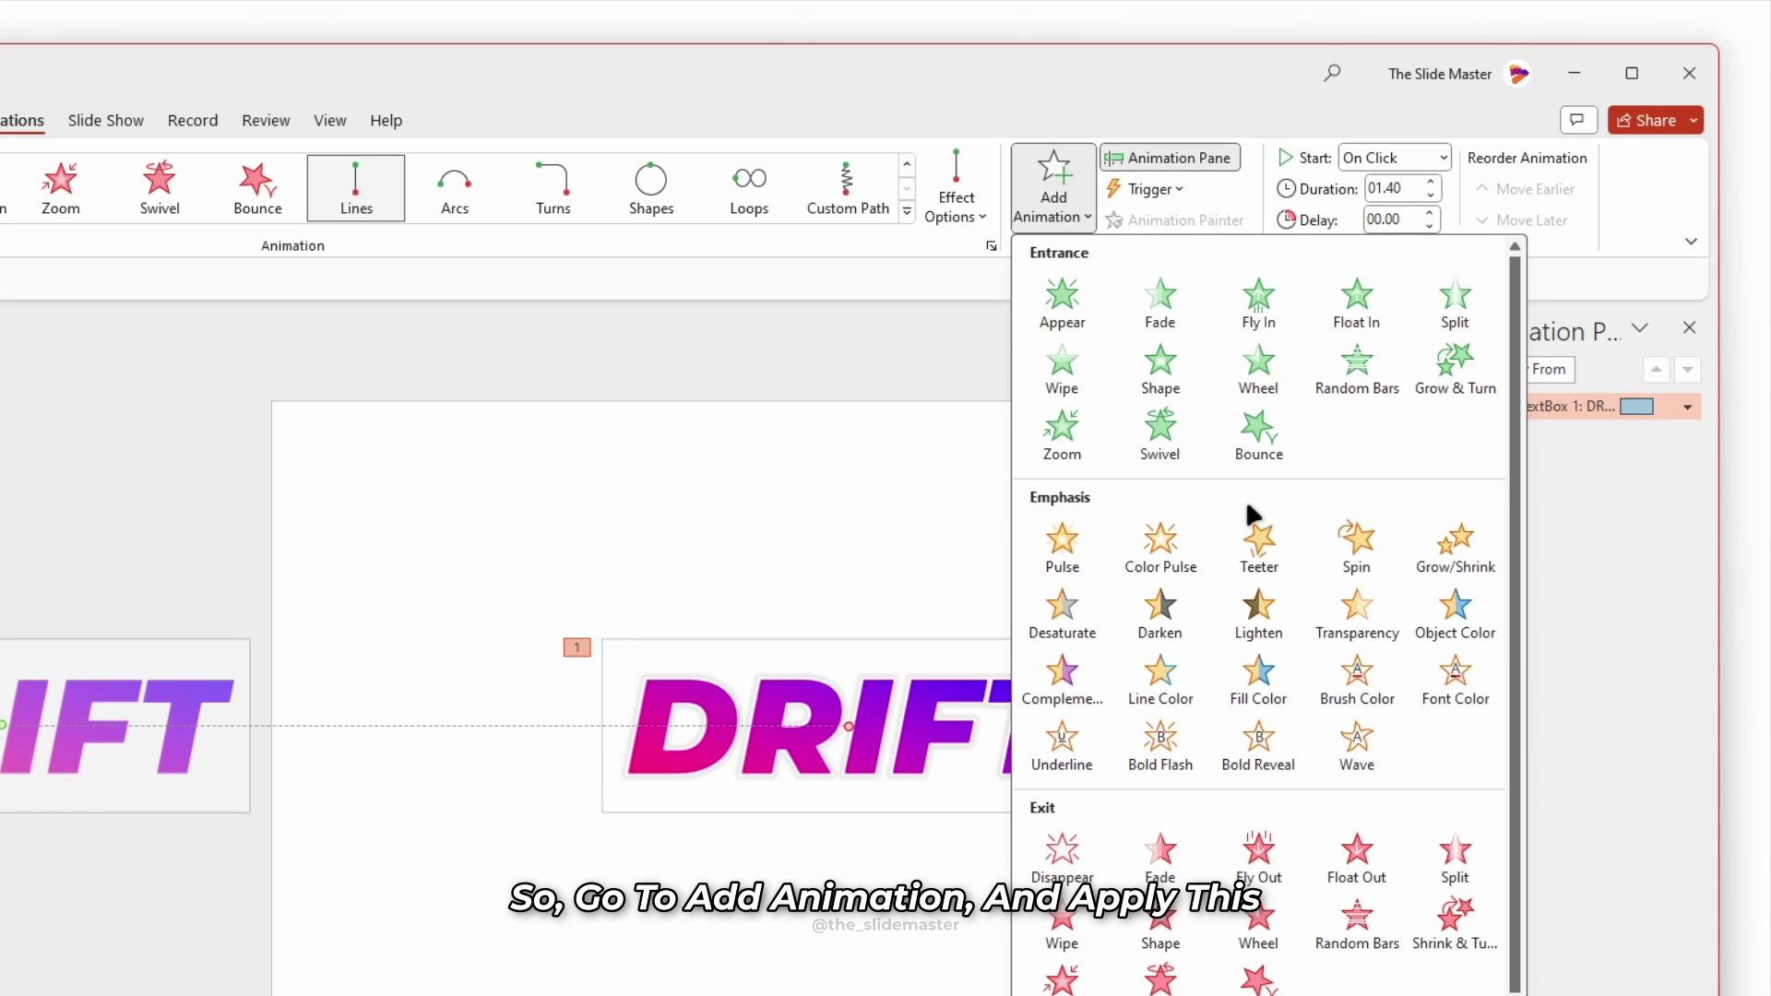
Step: Add a Spin emphasis to DRIFT with auto-reverse and a custom 5° clockwise amount
left_click(1346, 550)
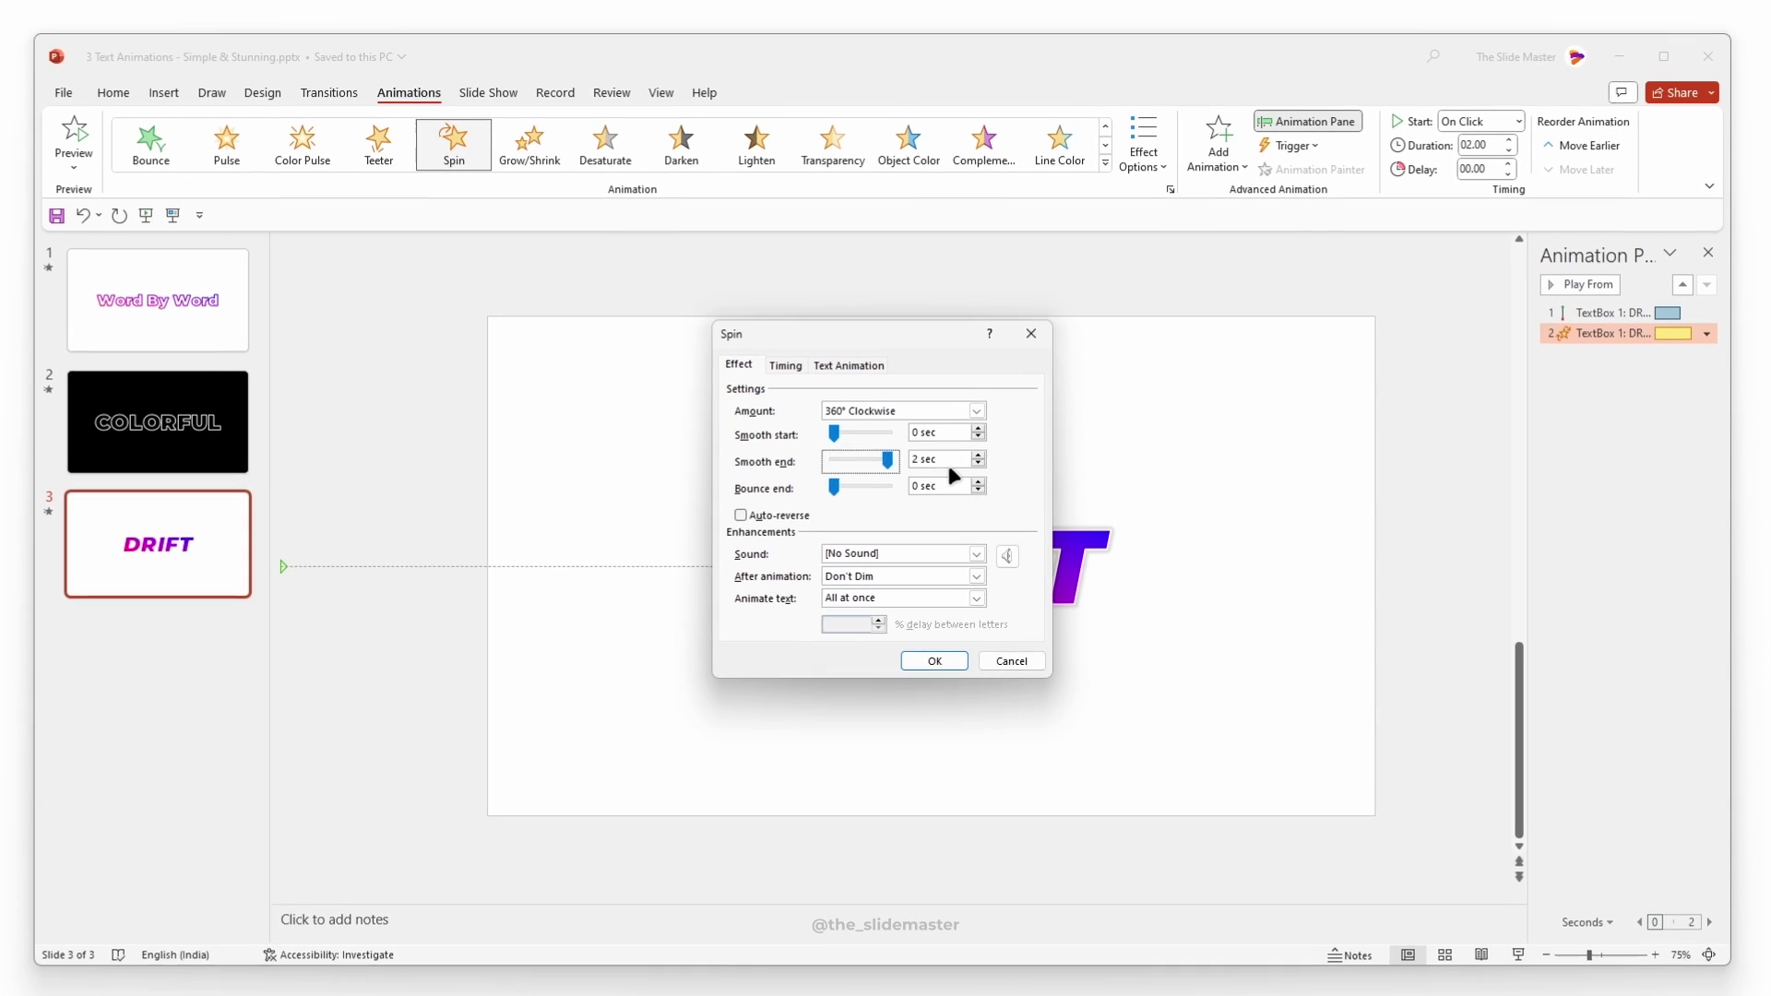
left_click(780, 515)
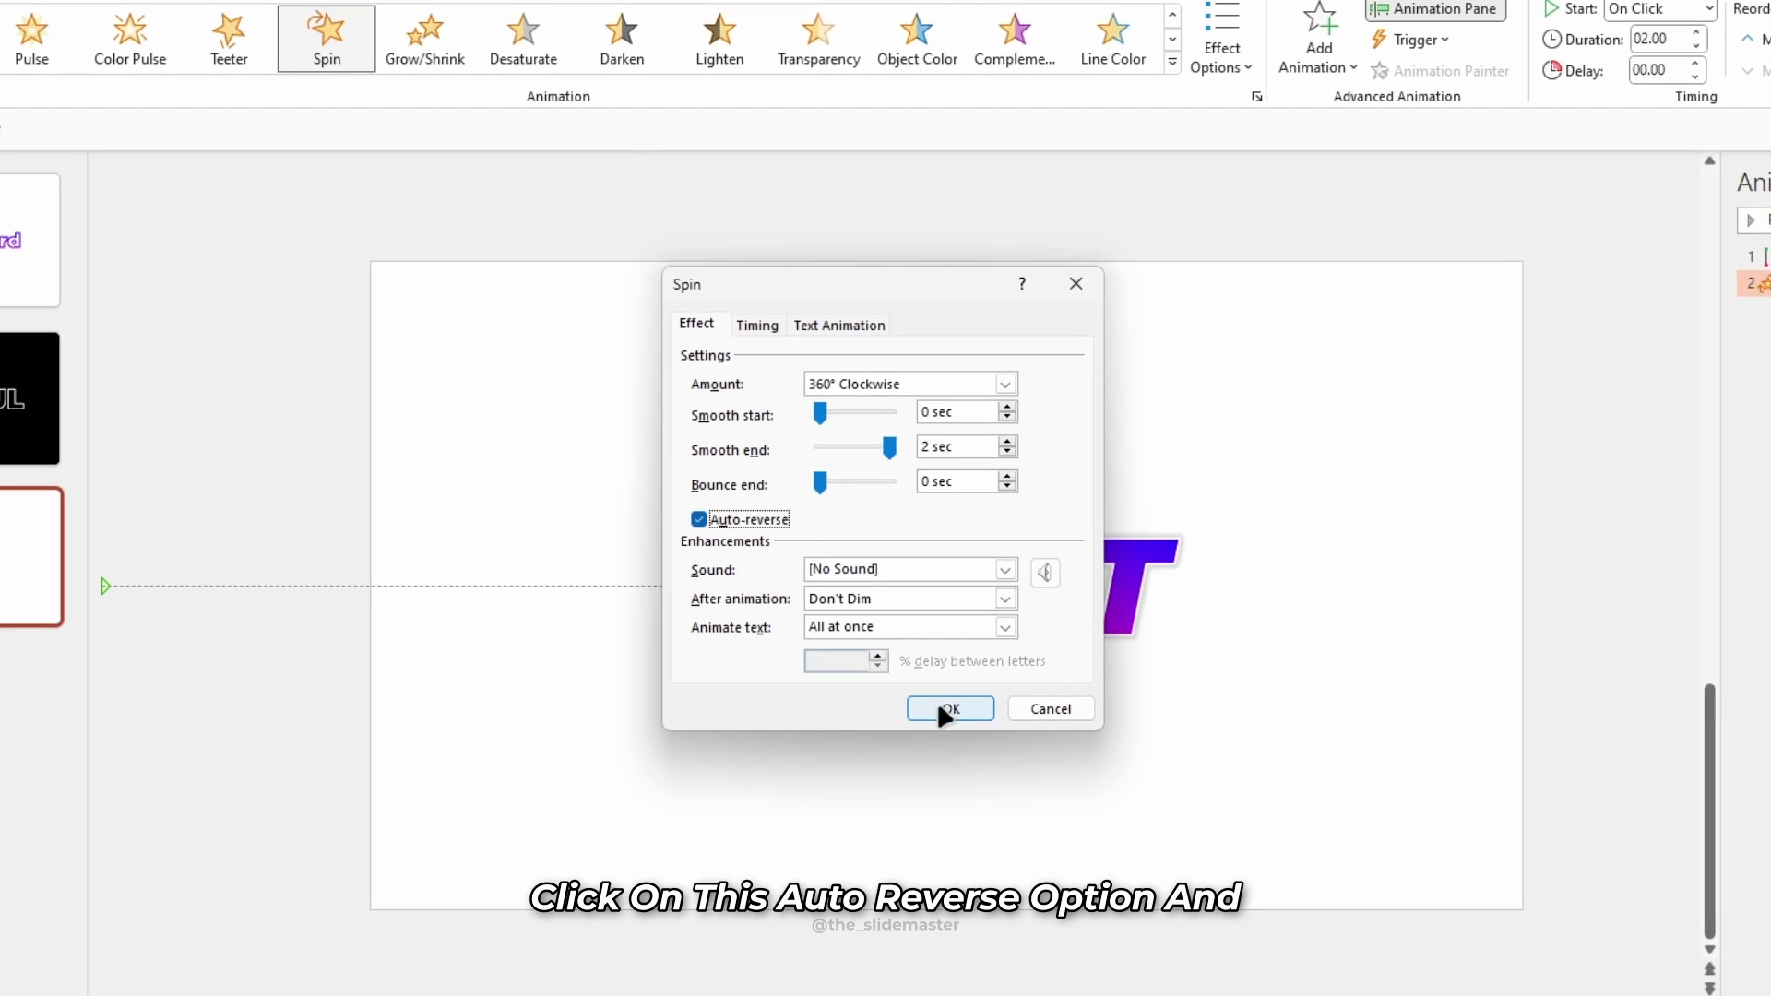
left_click(915, 384)
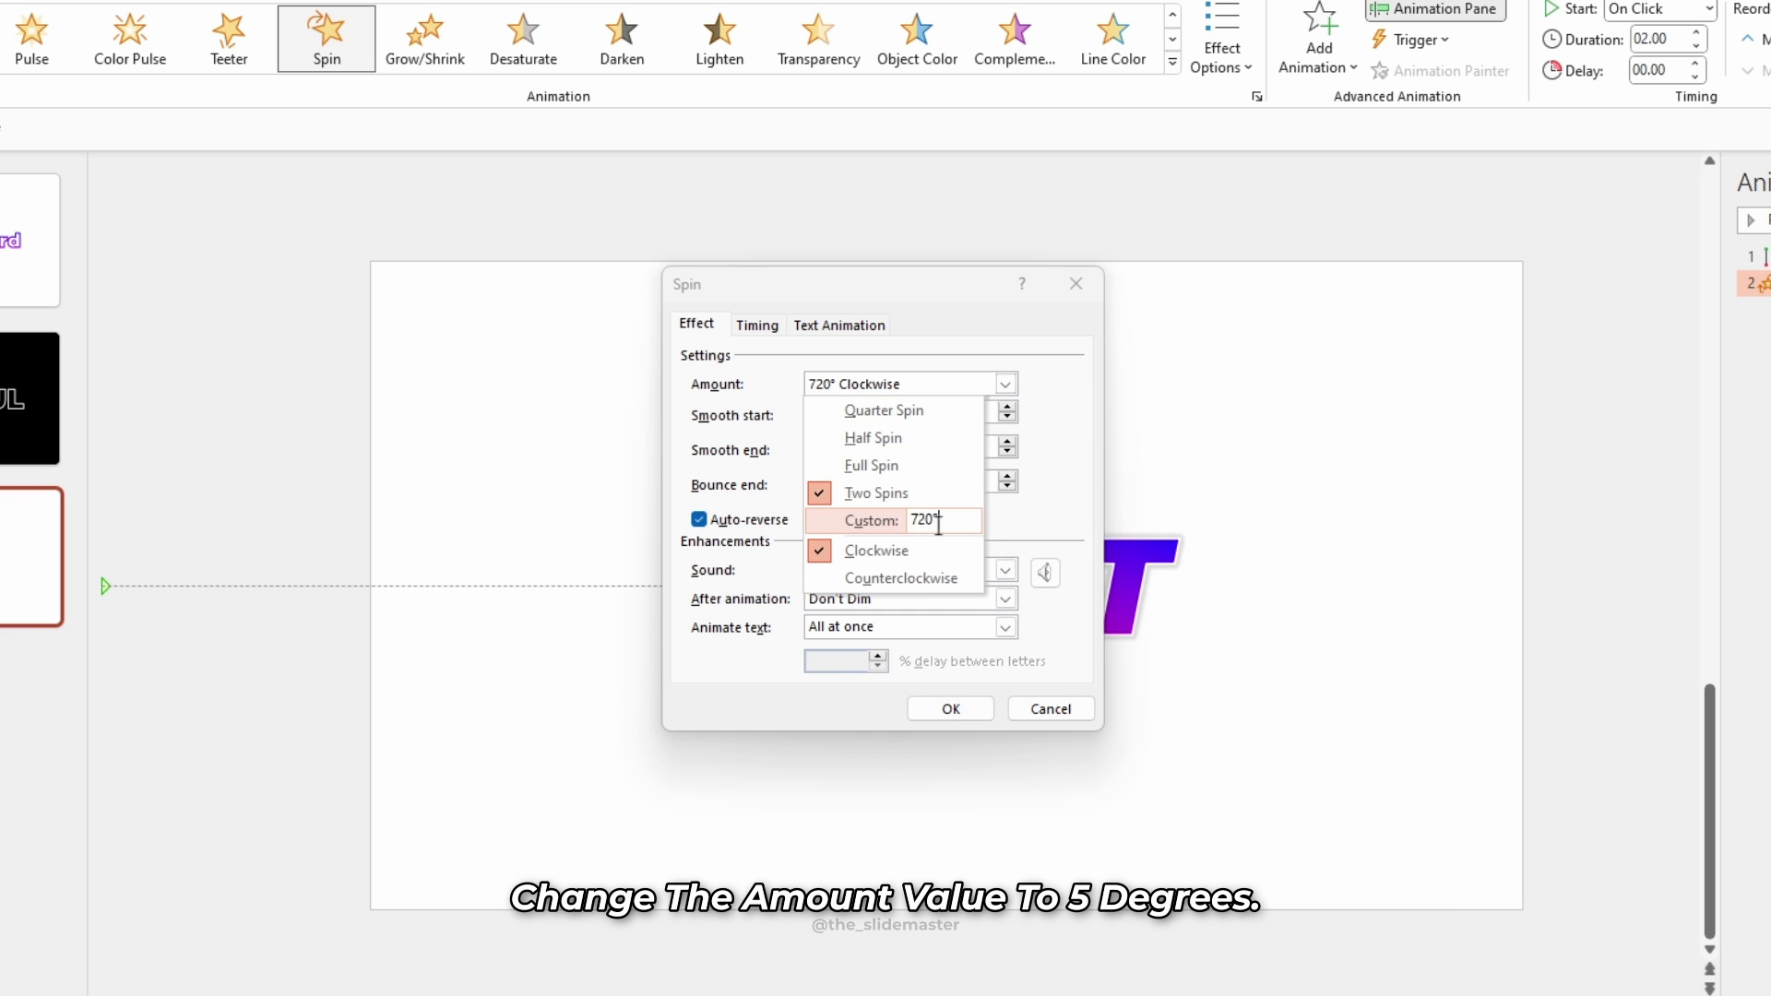
type("5")
key("Return")
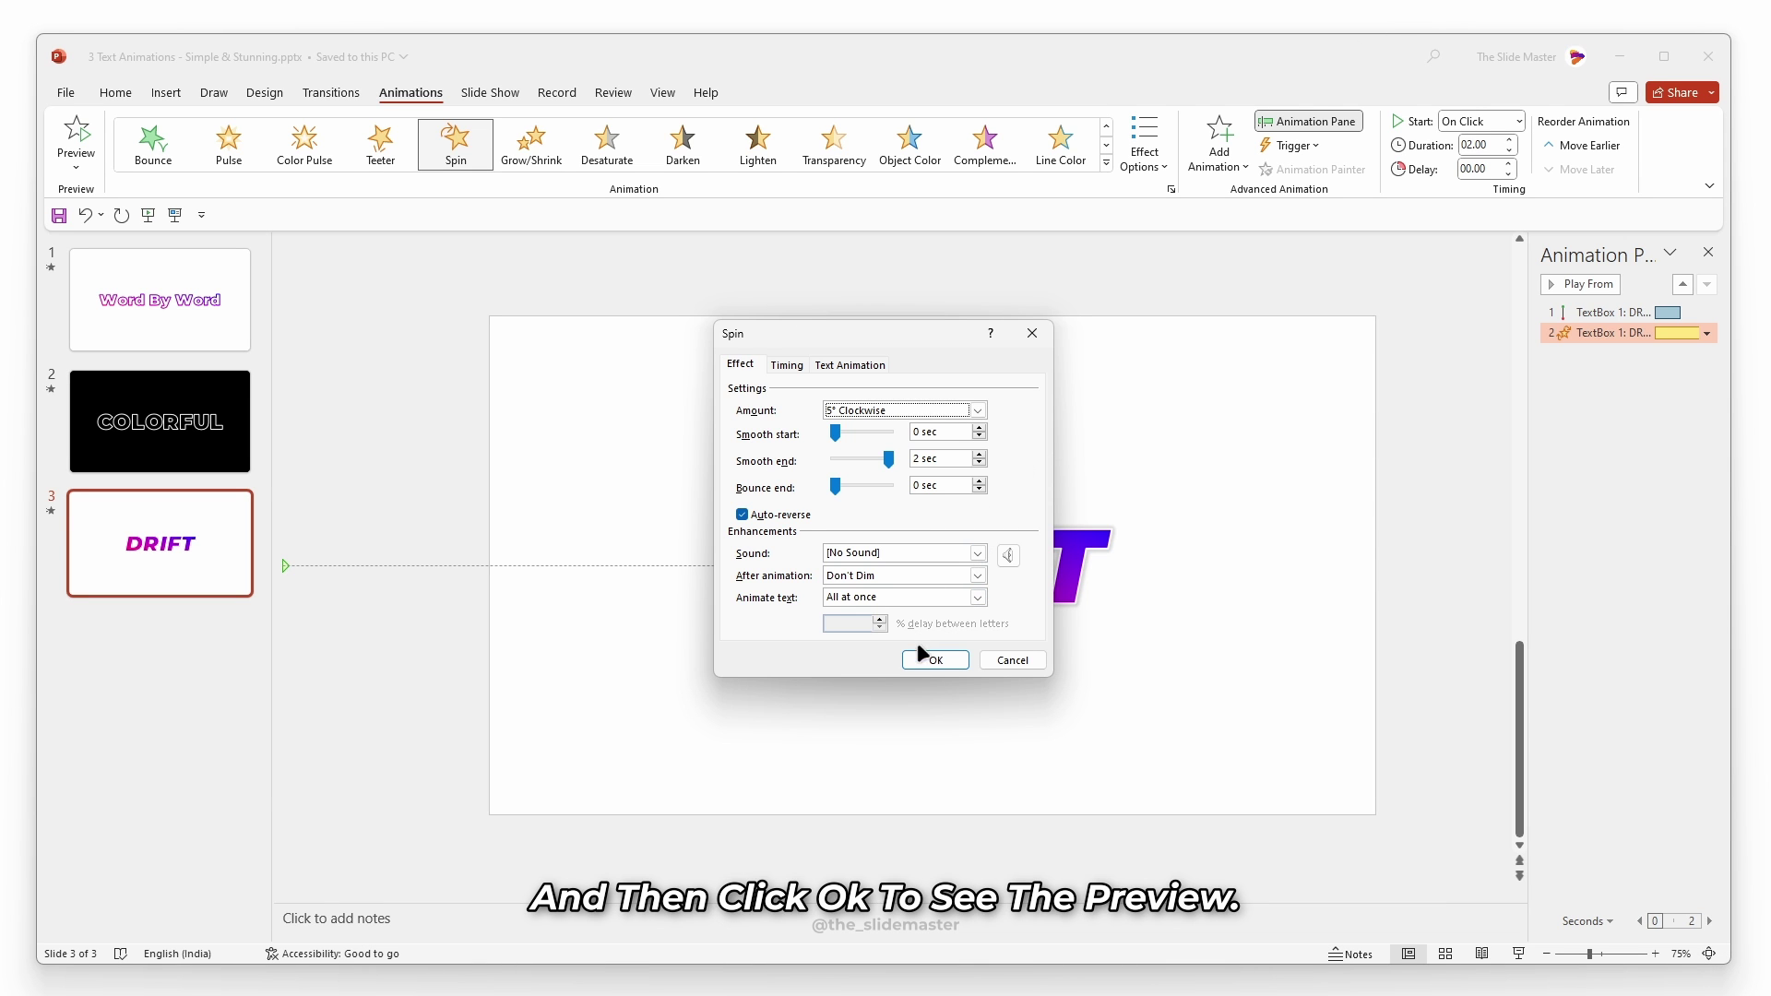
Step: Confirm the 5° Spin, then select the slide-in and Spin items and open their timing menu
left_click(941, 660)
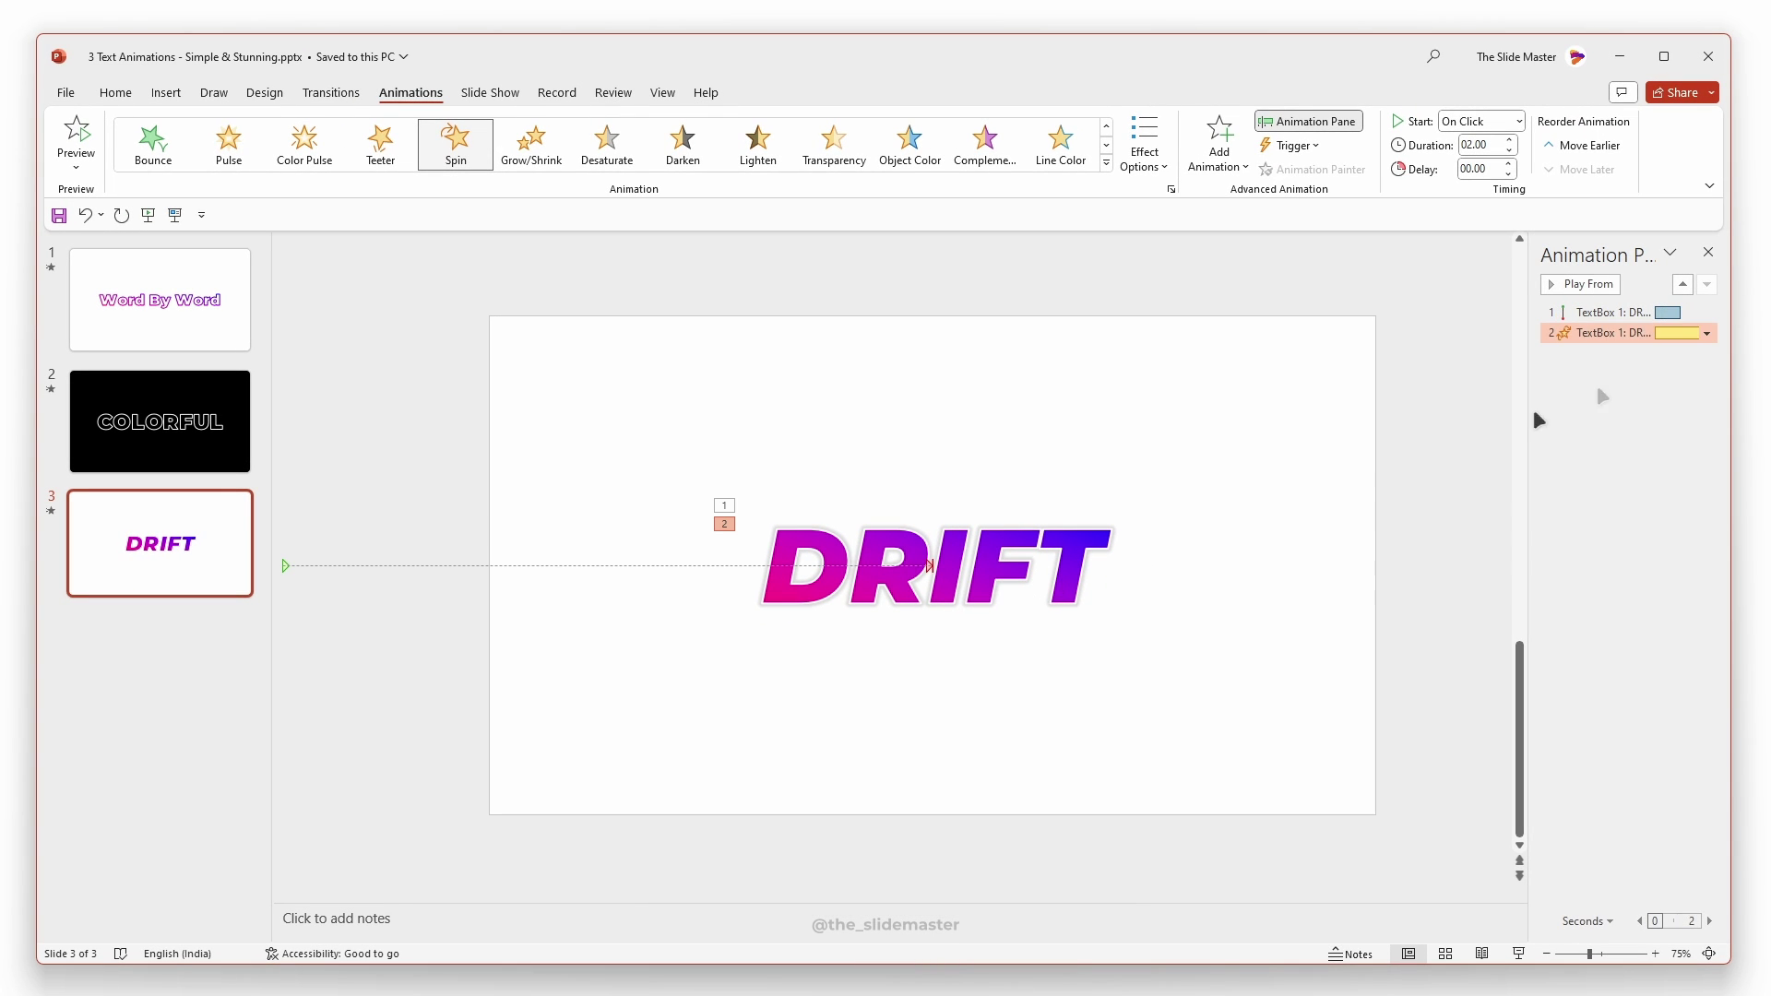
left_click(1623, 311, "shift")
left_click(1705, 333)
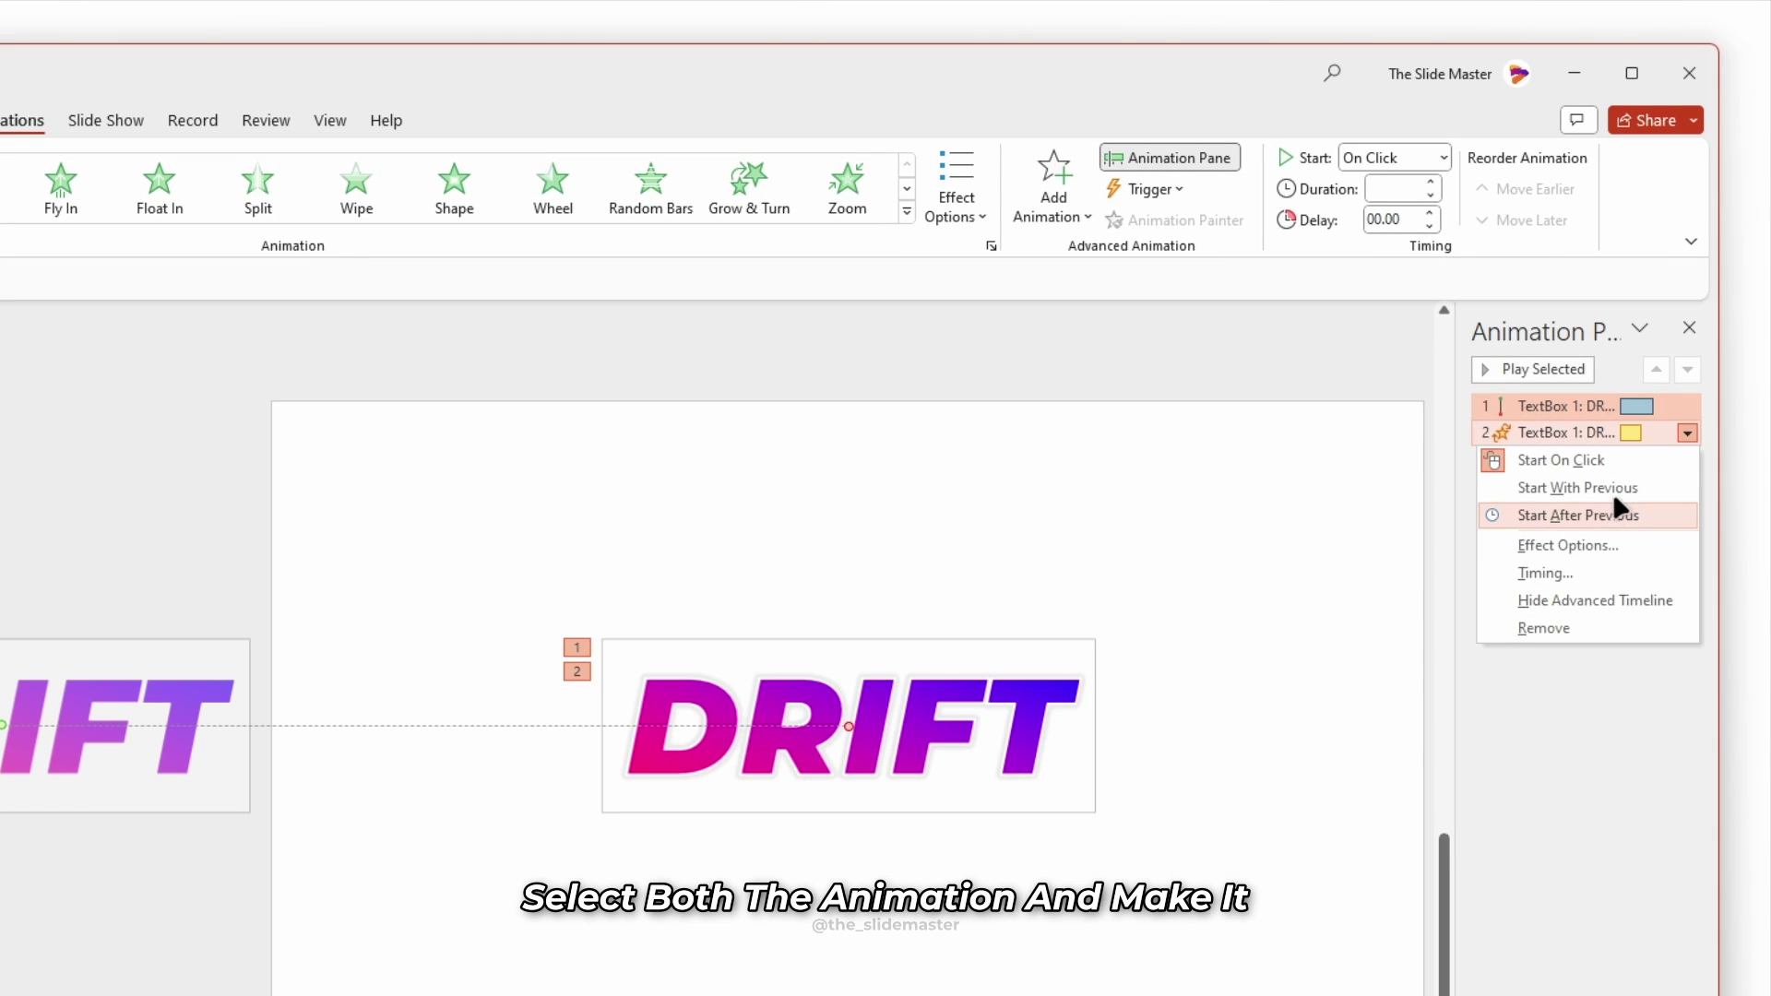